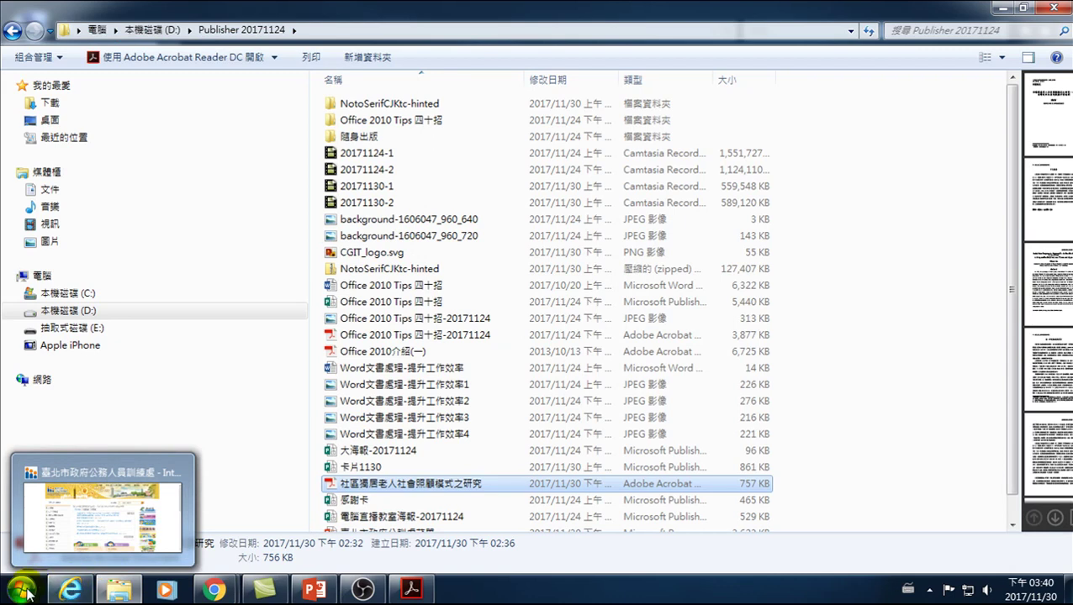
Launch Publisher 2016 from the Windows Start menu.
left_click(23, 584)
mouse_move(58, 251)
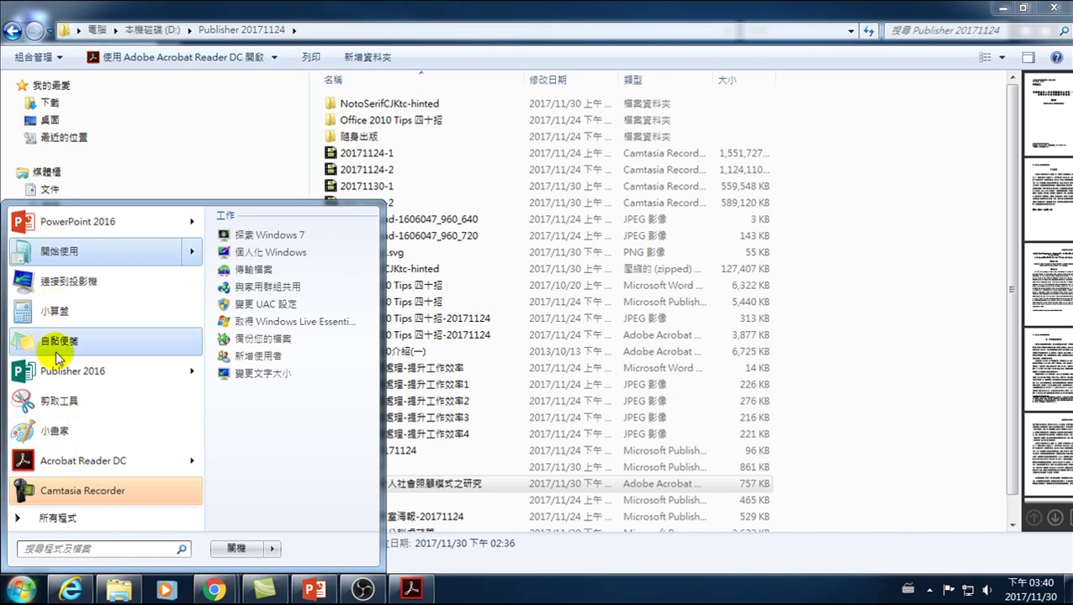
left_click(52, 374)
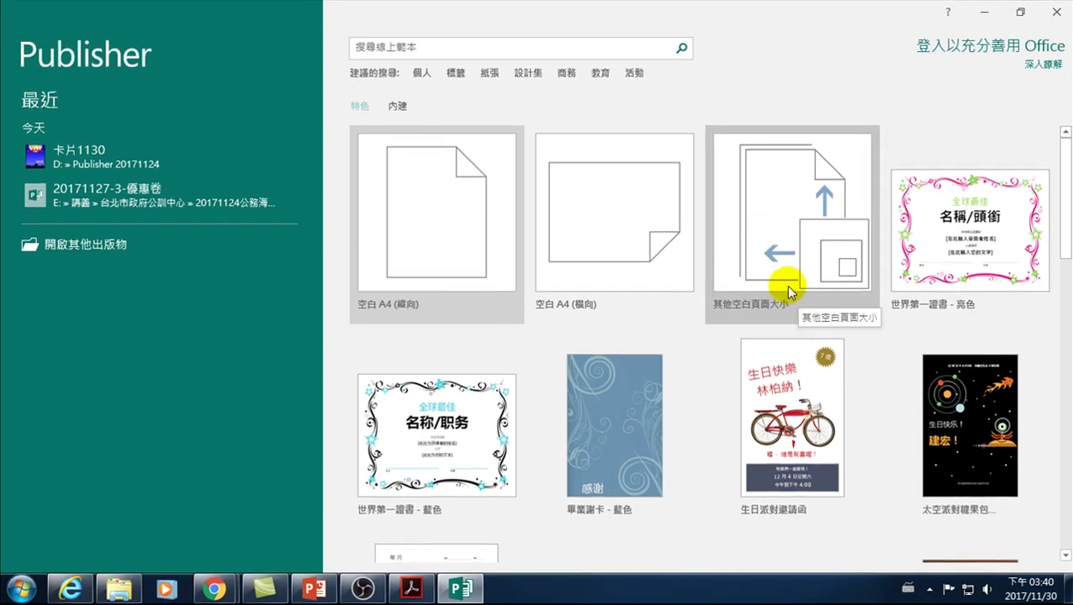
Define a custom page size 90 cm wide and 115 cm high, one page per sheet.
left_click(761, 208)
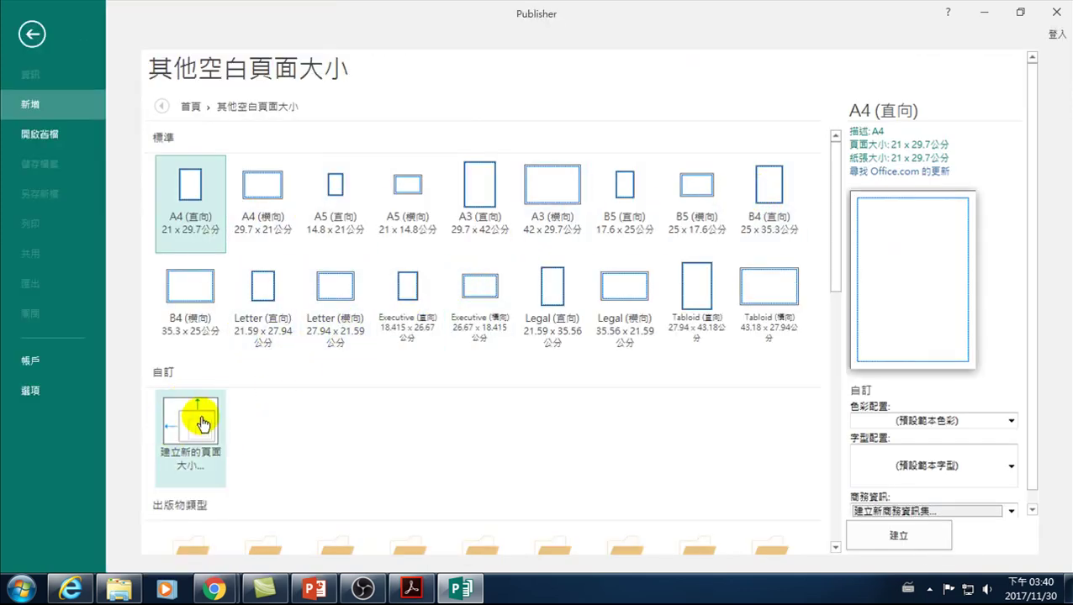
left_click(193, 439)
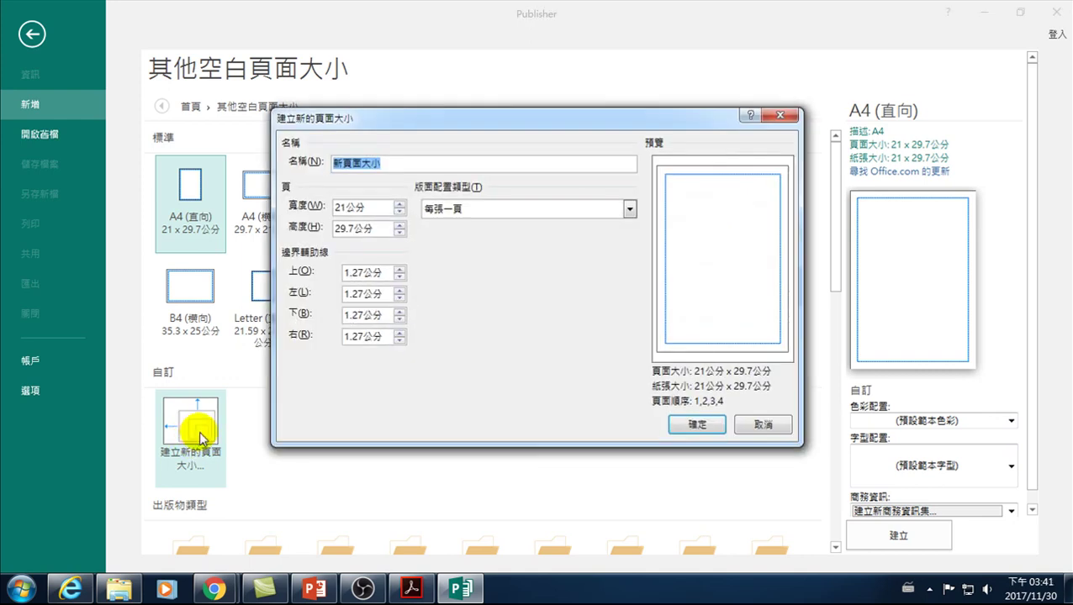
double_click(347, 207)
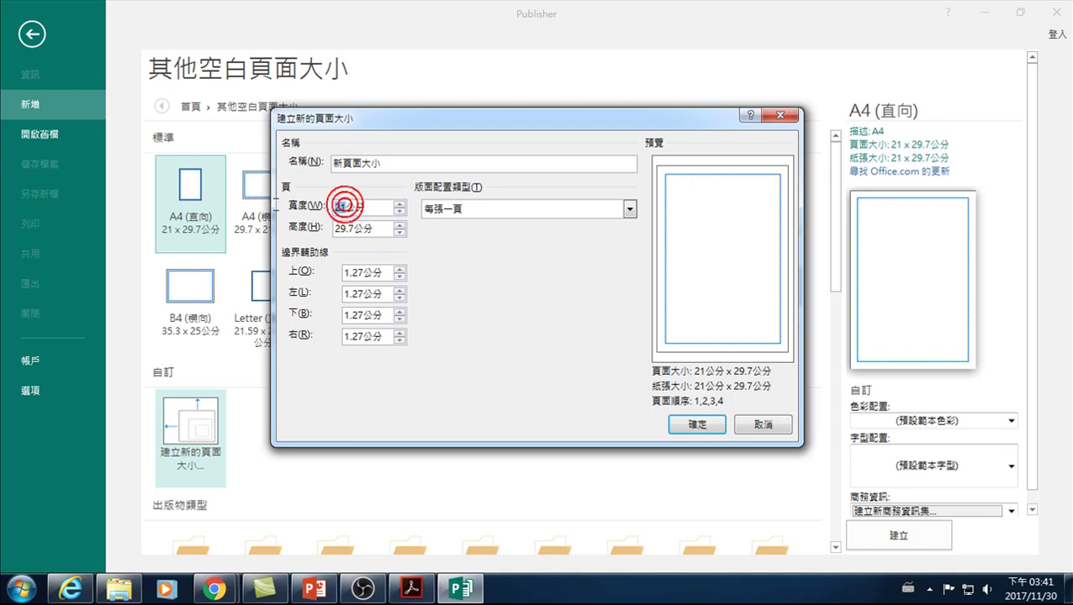
type("90")
left_click(353, 229)
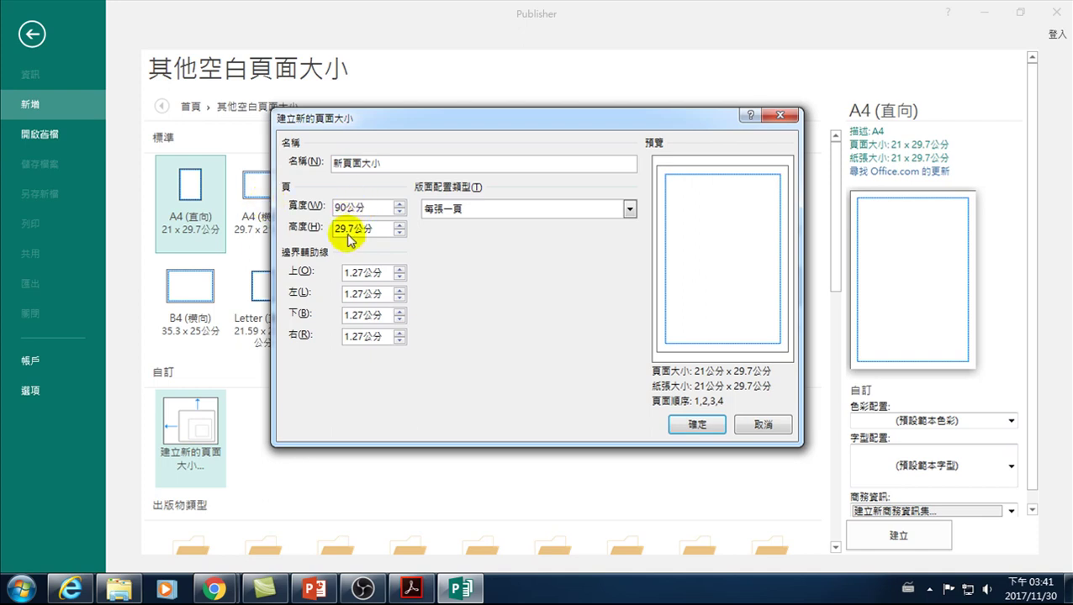
double_click(353, 229)
type("115")
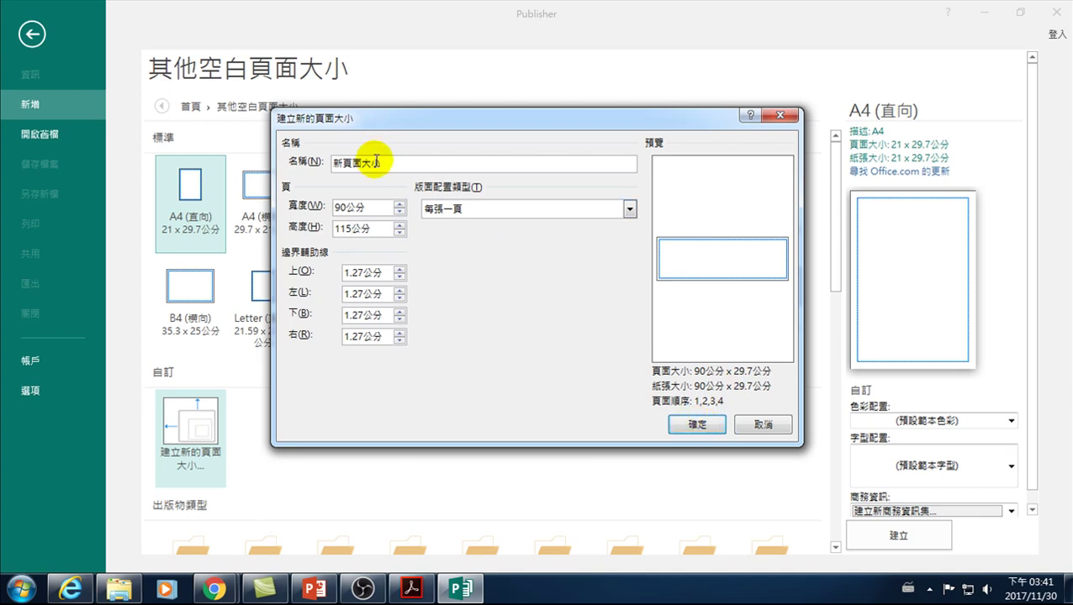
left_click(446, 208)
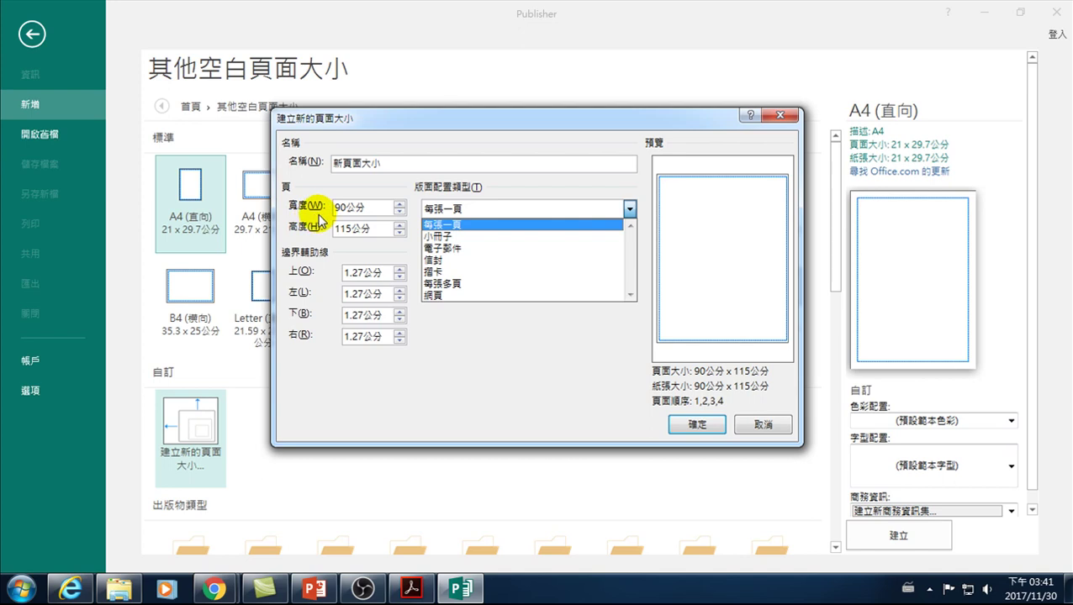
left_click(530, 366)
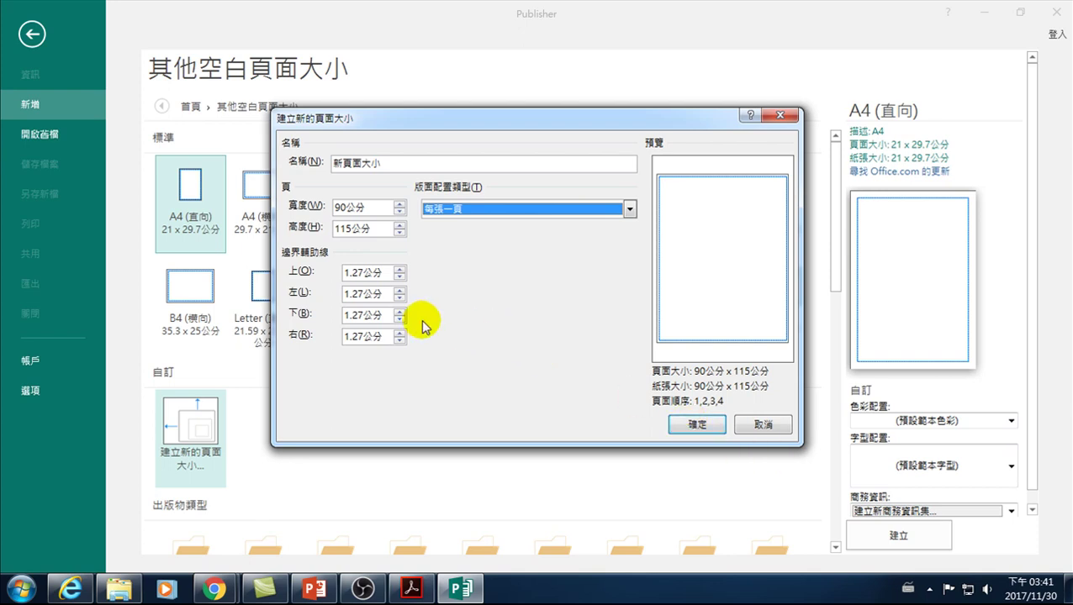
Set 2 cm margin guides and save the new page size.
mouse_move(361, 271)
left_mouse_down()
mouse_move(312, 266)
mouse_move(336, 269)
left_mouse_up()
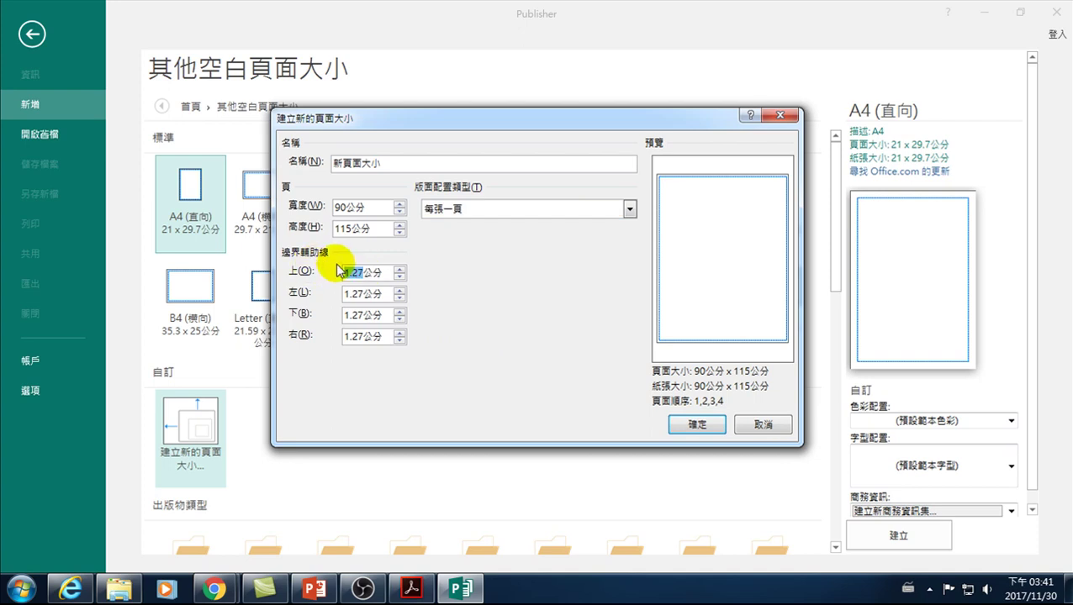
type("2")
left_click(365, 294)
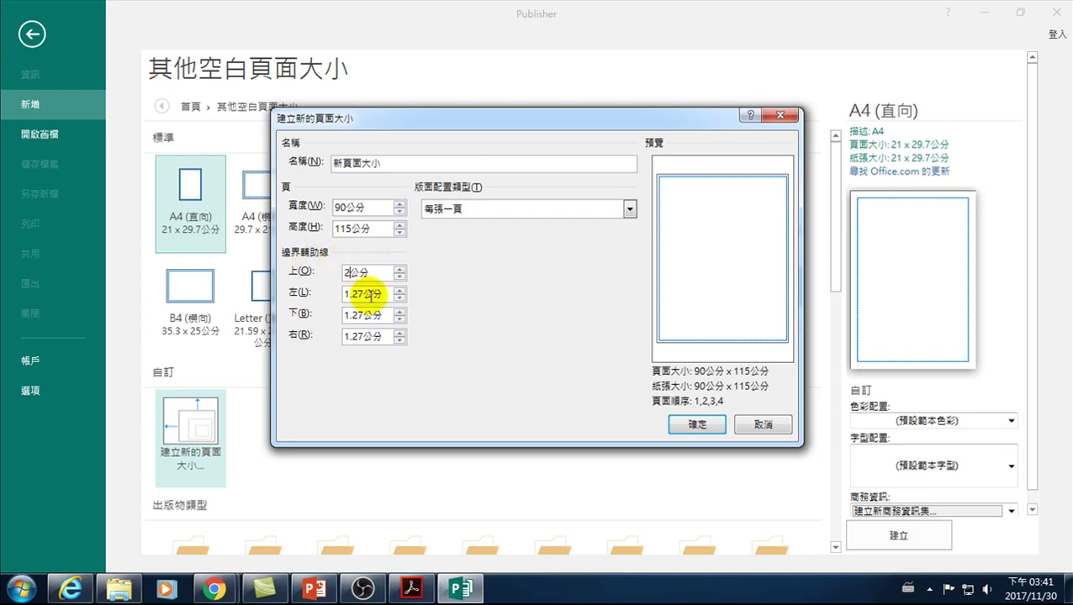
left_click_drag(366, 296, 326, 307)
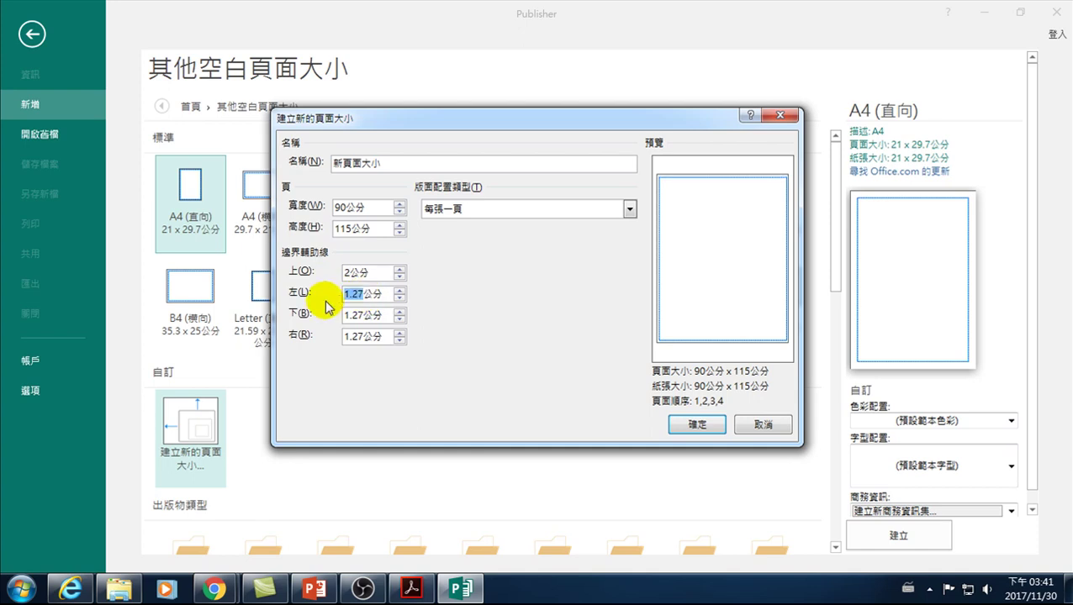
type("2")
key("Tab")
left_click(362, 315)
mouse_move(361, 315)
left_mouse_down()
mouse_move(301, 318)
mouse_move(301, 336)
left_mouse_up()
type("22")
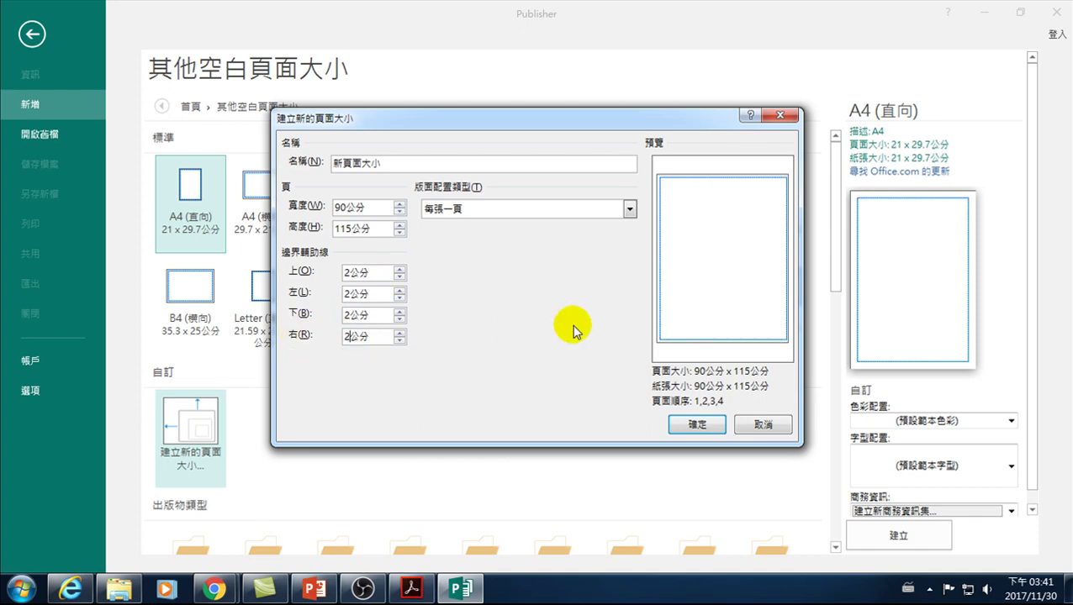
left_click(693, 422)
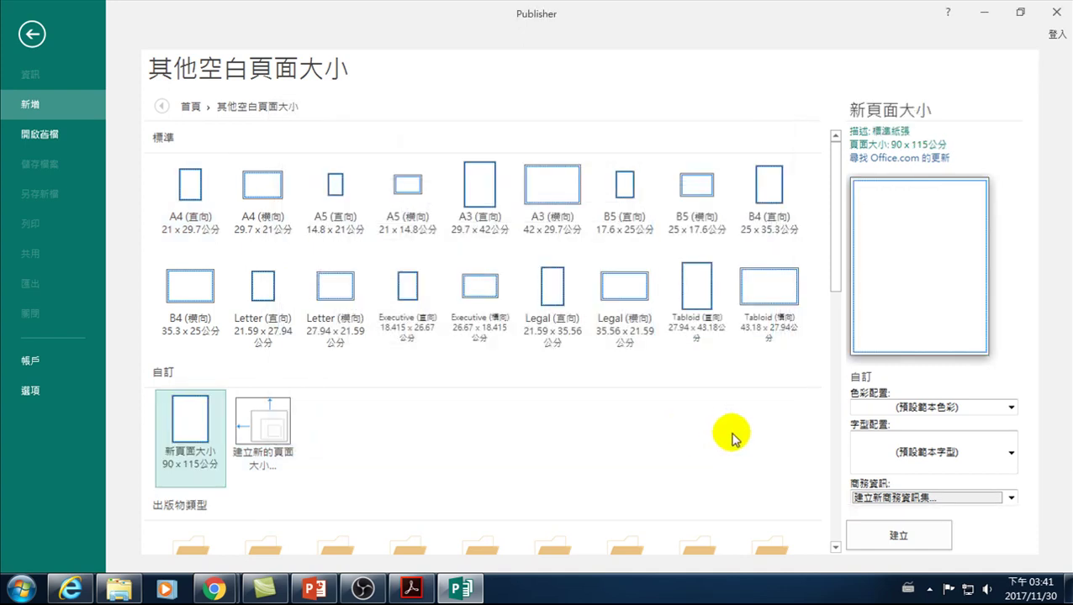
Create a blank publication from the 90 × 115 cm 新頁面大小 template.
left_click(895, 533)
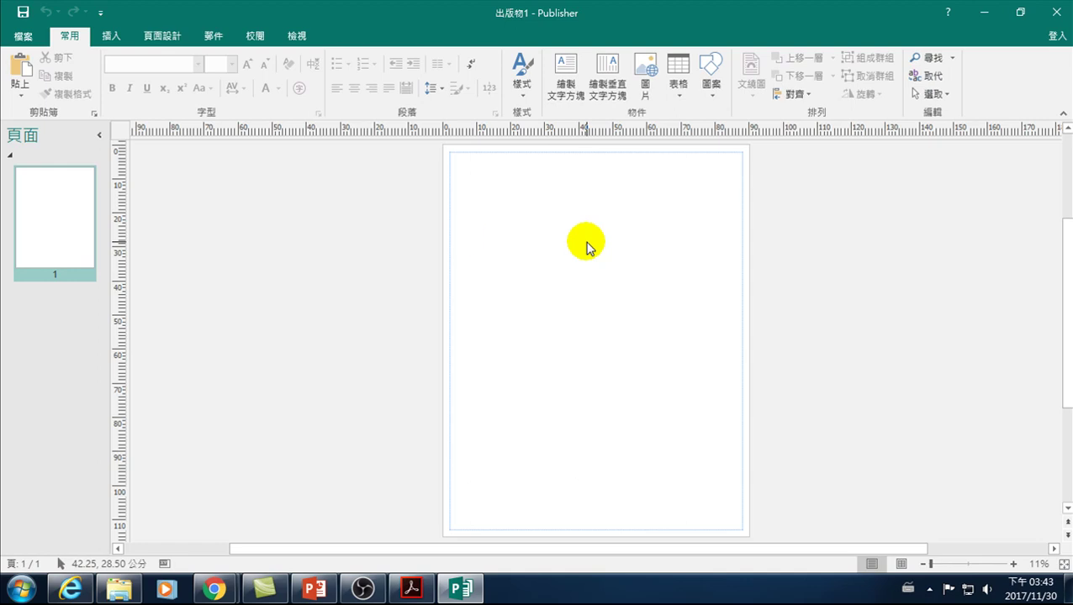
left_click(503, 223)
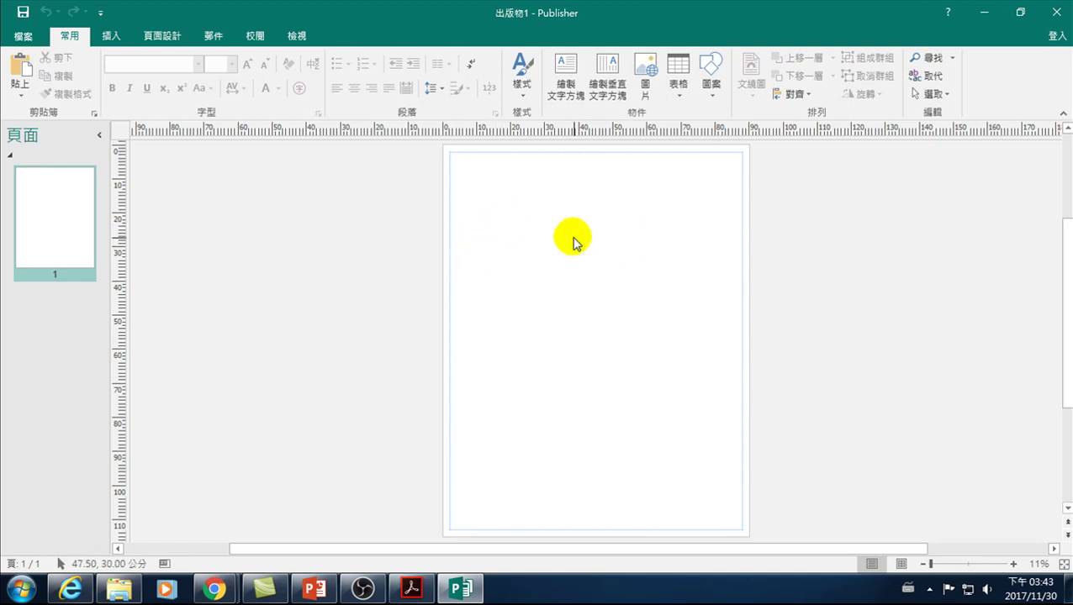
left_click(162, 37)
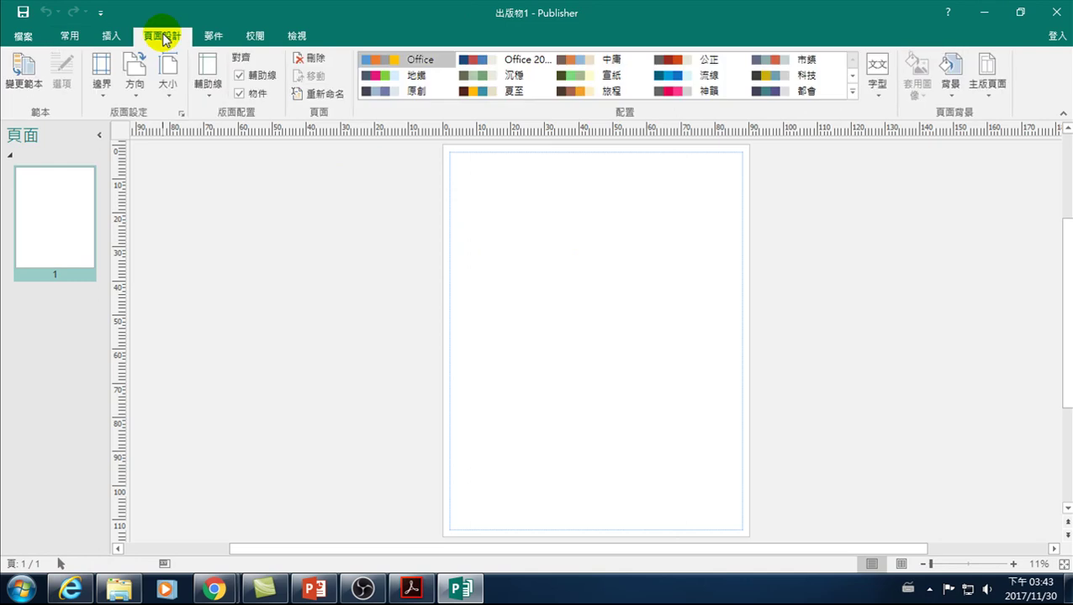
In Format Background, choose picture or texture fill and pick a picture source.
left_click(955, 75)
left_click(864, 431)
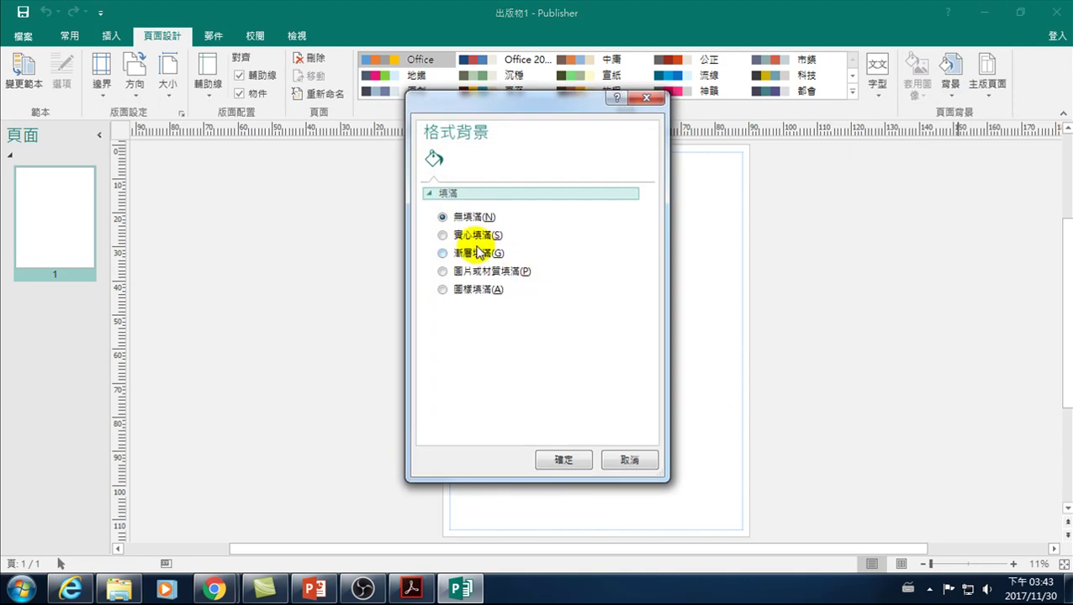
left_click(470, 237)
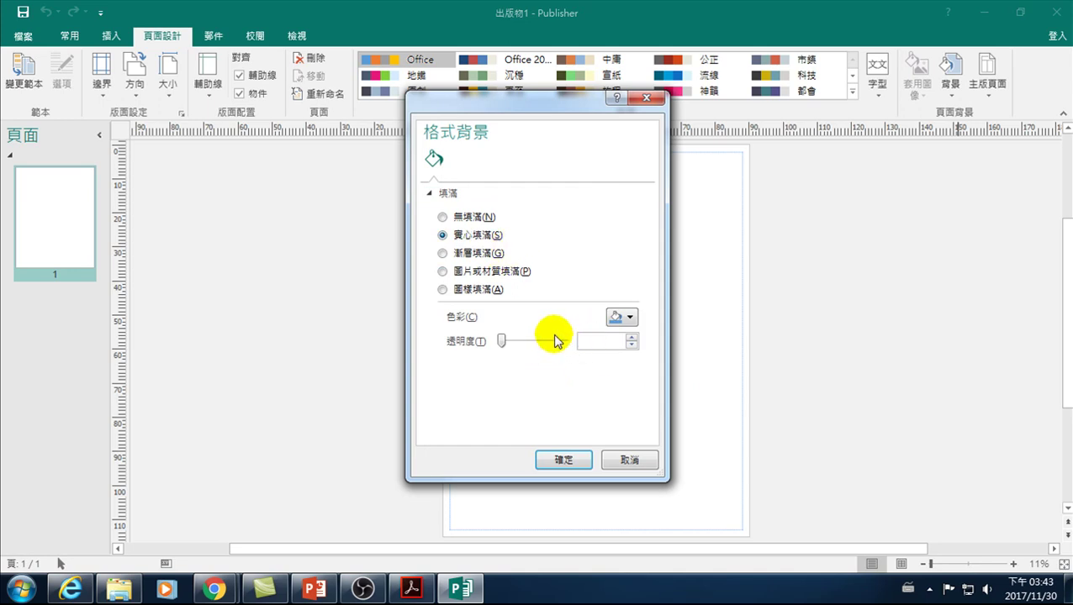
left_click(471, 253)
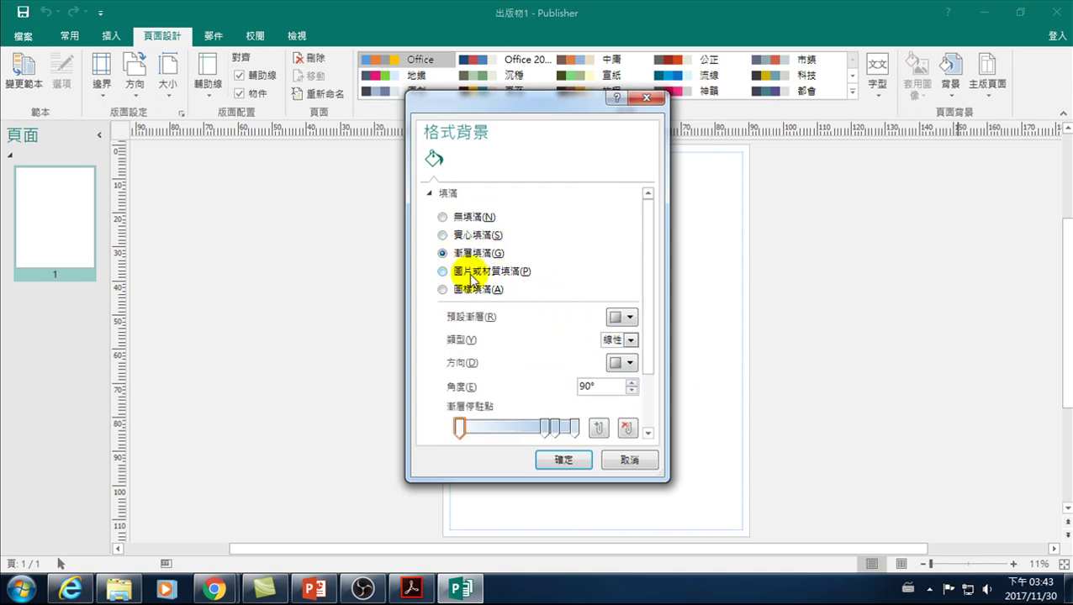
left_click(473, 277)
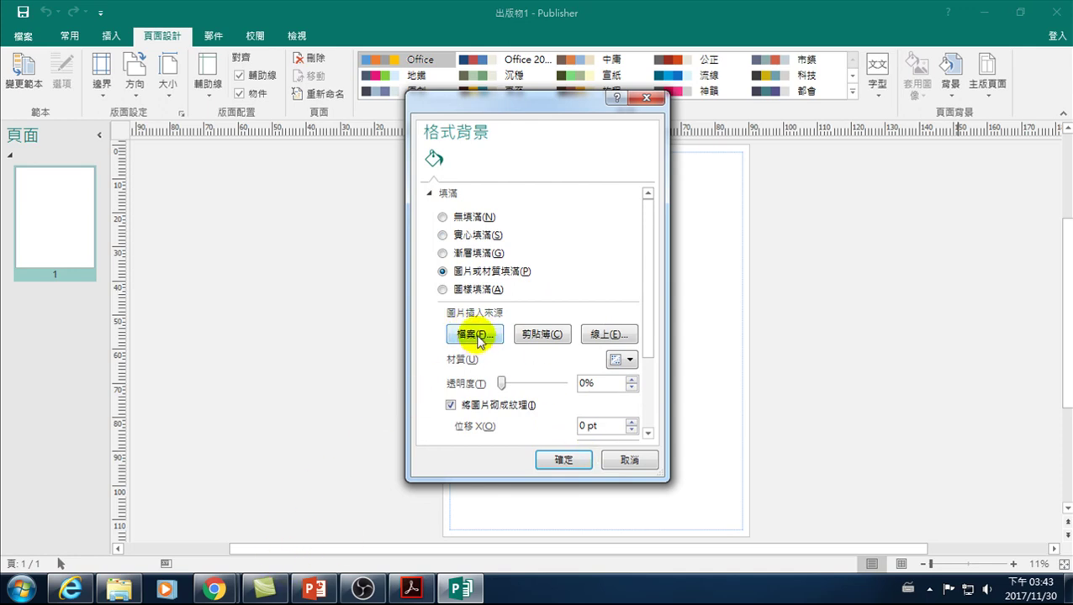
left_click(613, 335)
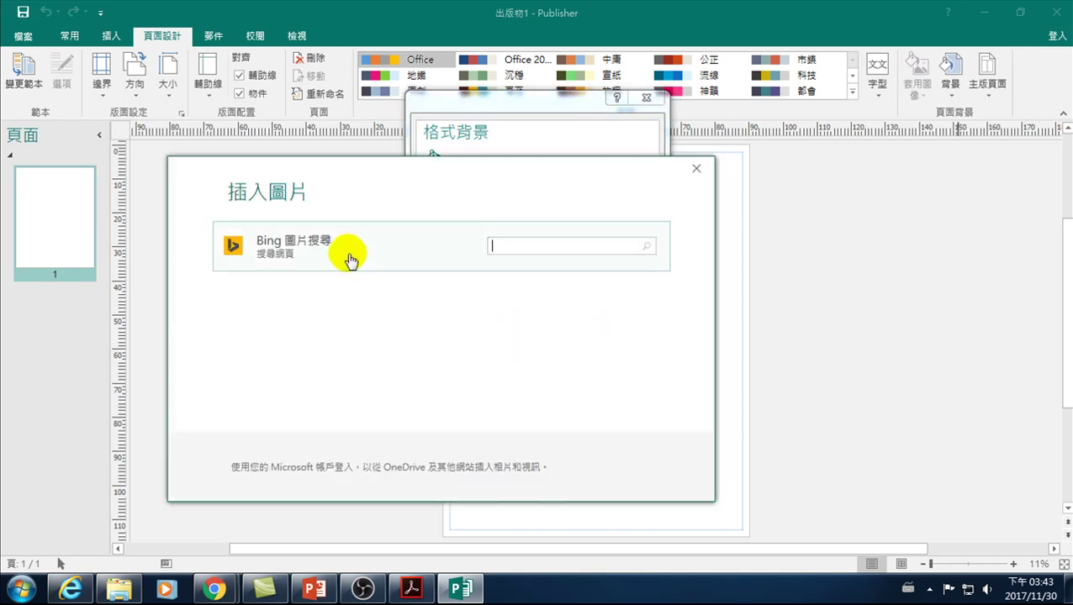
Search Bing for 老人 images, filtered to Creative Commons only.
left_click(502, 244)
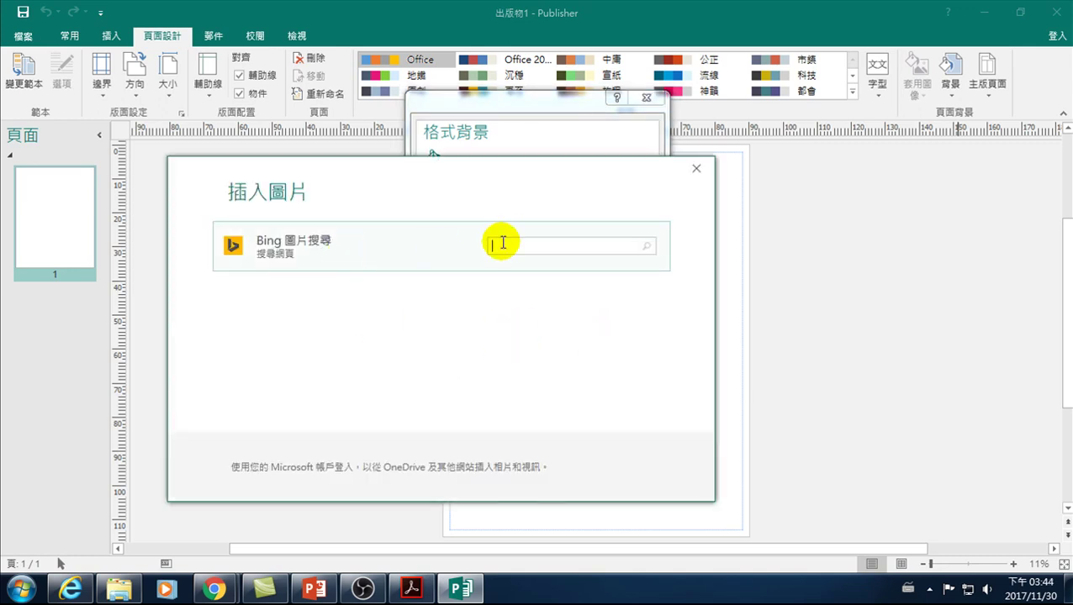
key("ctrl+space")
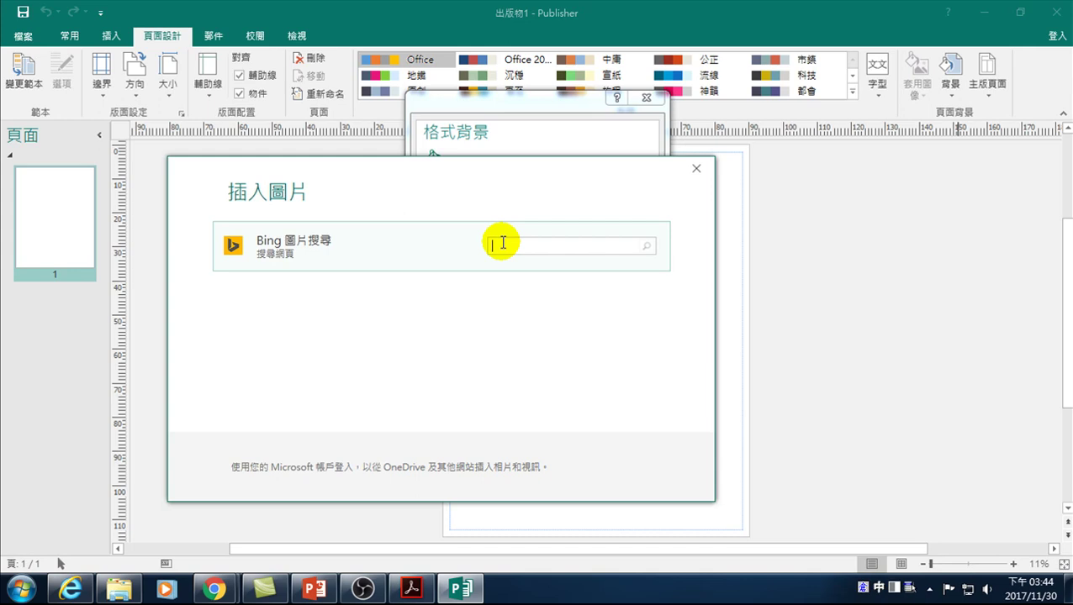
type("美人")
key("ctrl+space")
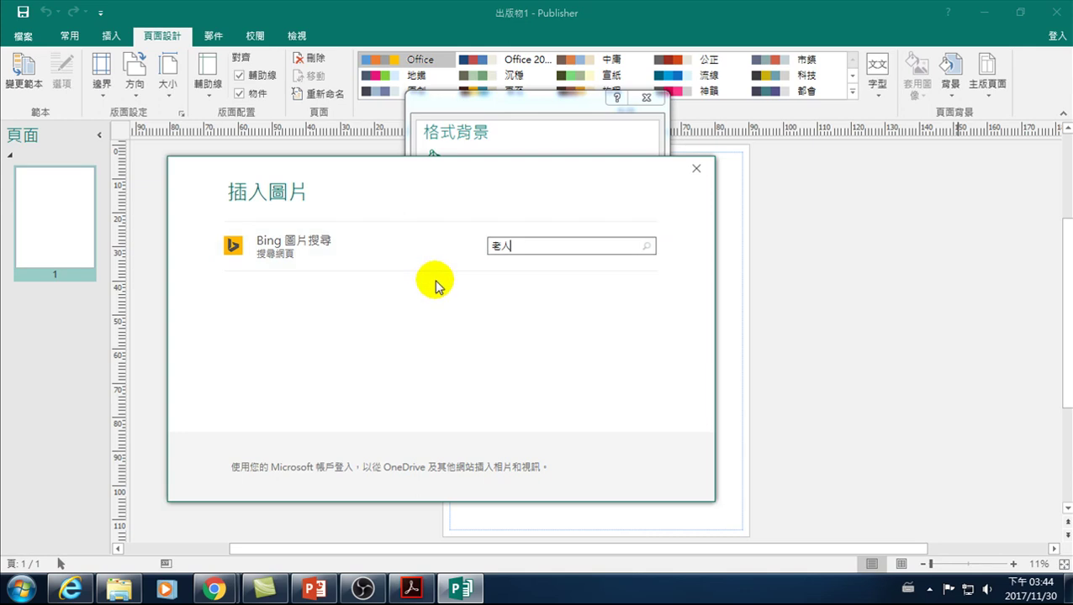
key("Return")
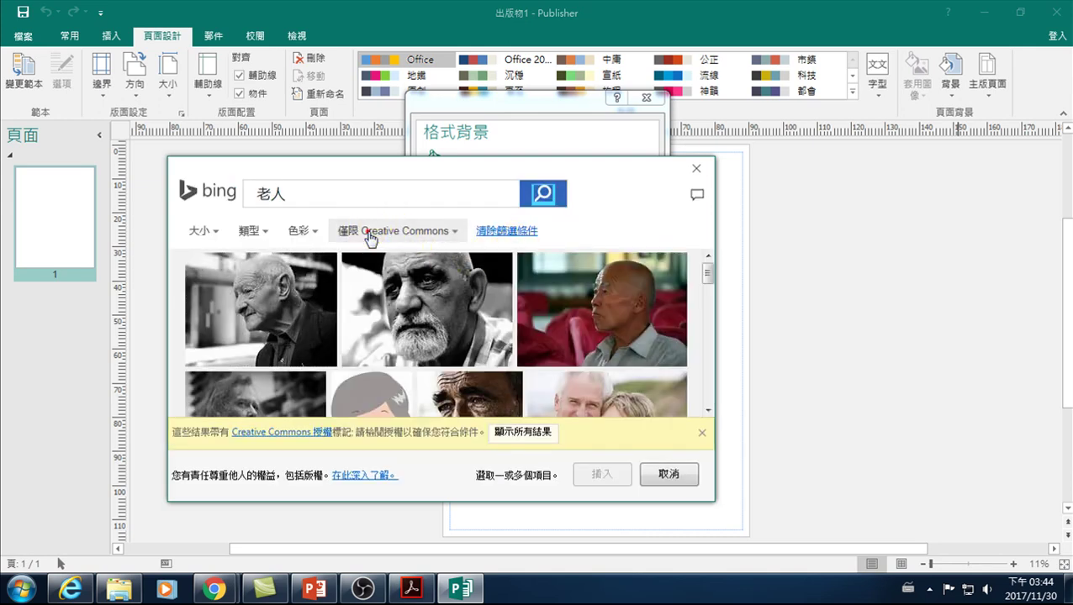
left_click(370, 238)
mouse_move(426, 310)
left_click(396, 274)
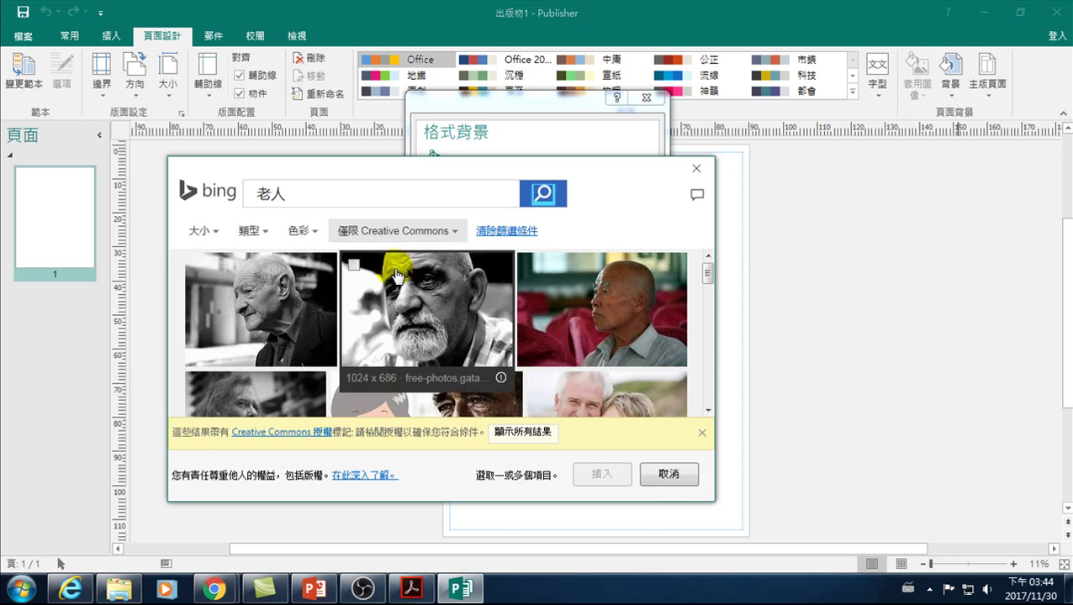
scroll(433, 299, "down", 1)
scroll(445, 316, "down", 1)
scroll(445, 316, "down", 1)
scroll(450, 340, "down", 1)
scroll(446, 378, "down", 1)
scroll(443, 385, "down", 1)
scroll(443, 385, "down", 1)
scroll(443, 385, "down", 1)
scroll(444, 387, "down", 1)
scroll(444, 389, "down", 1)
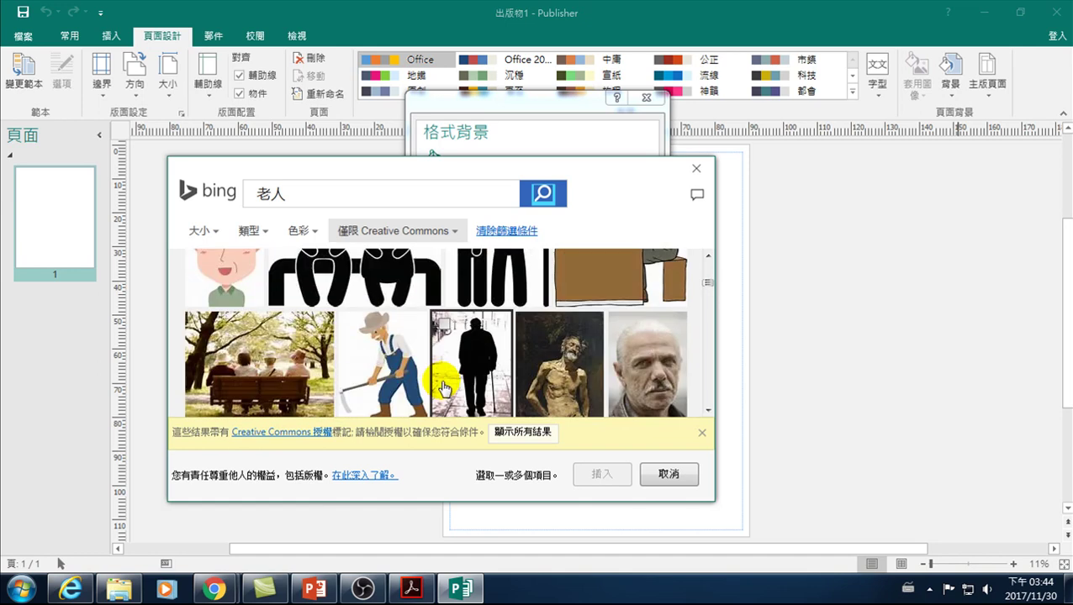
scroll(444, 389, "down", 1)
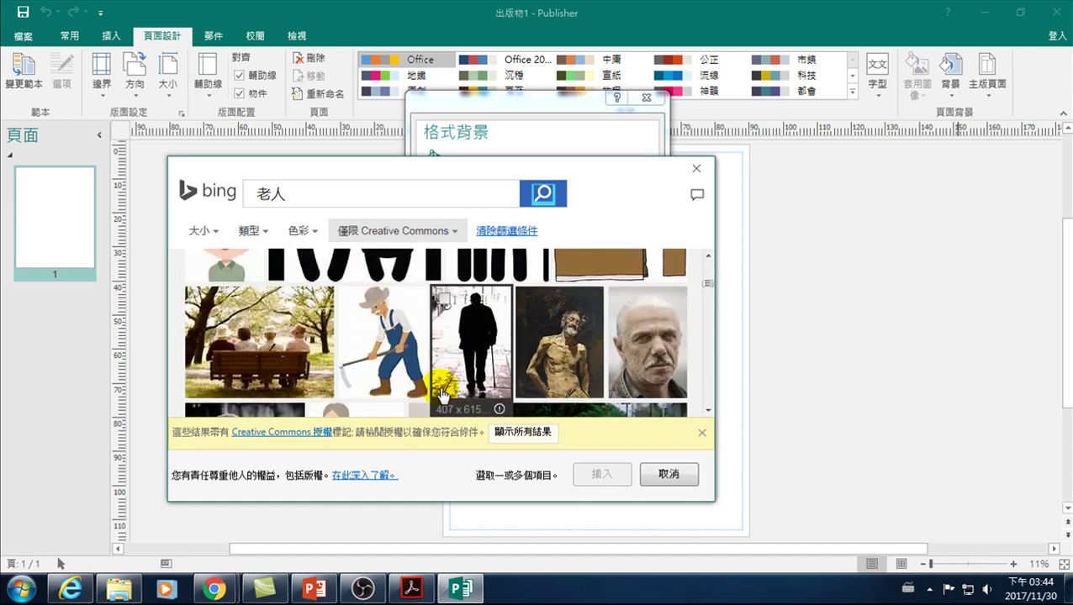
scroll(443, 394, "down", 1)
scroll(443, 394, "up", 2)
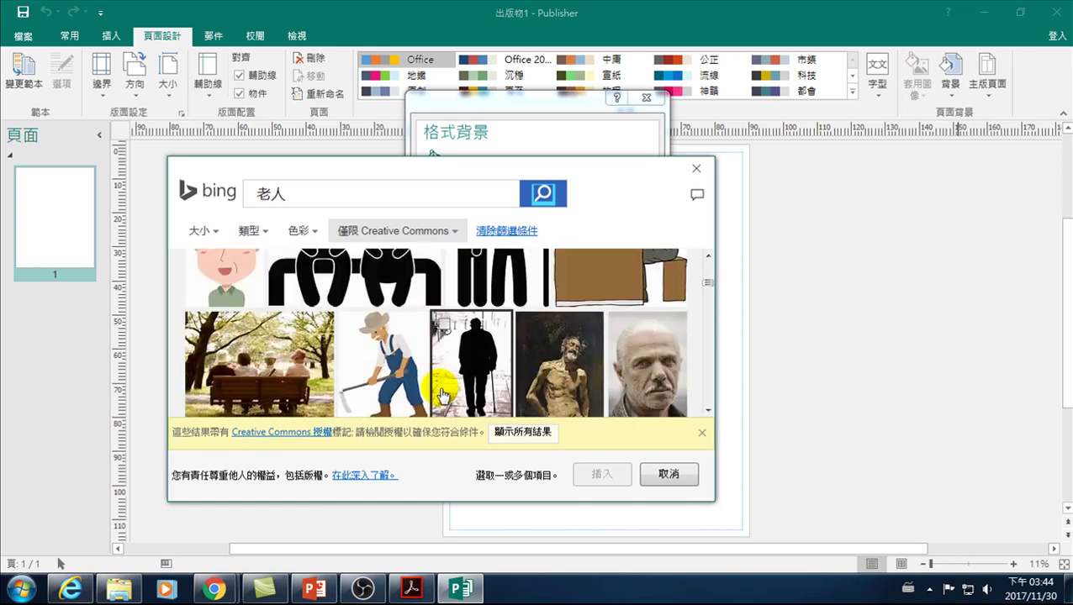
Try inserting the park bench photo, dismiss the import error, and cancel Format Background.
left_click(262, 340)
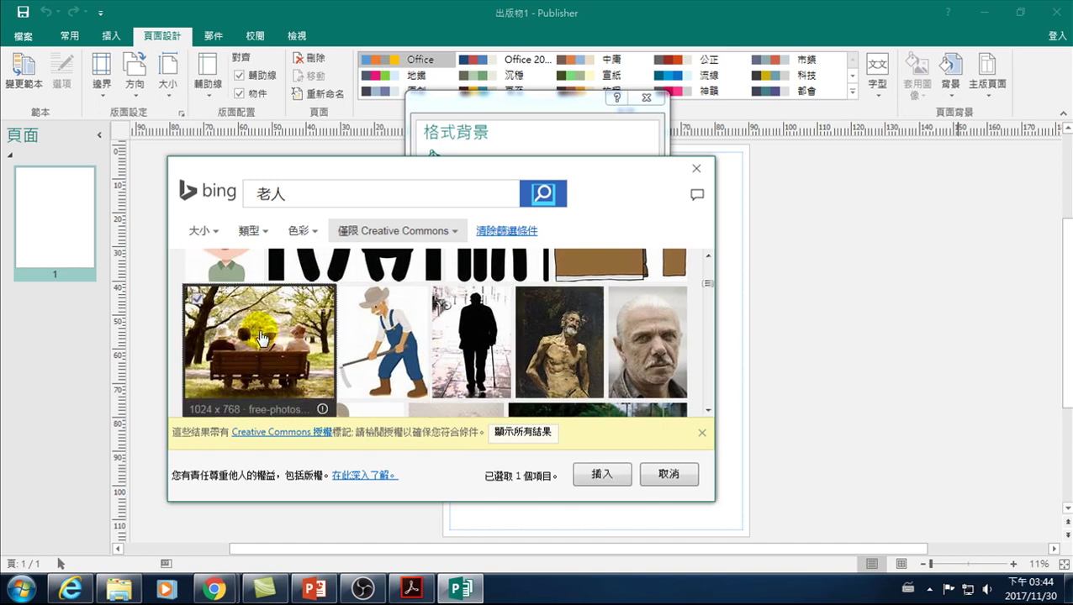
left_click(602, 477)
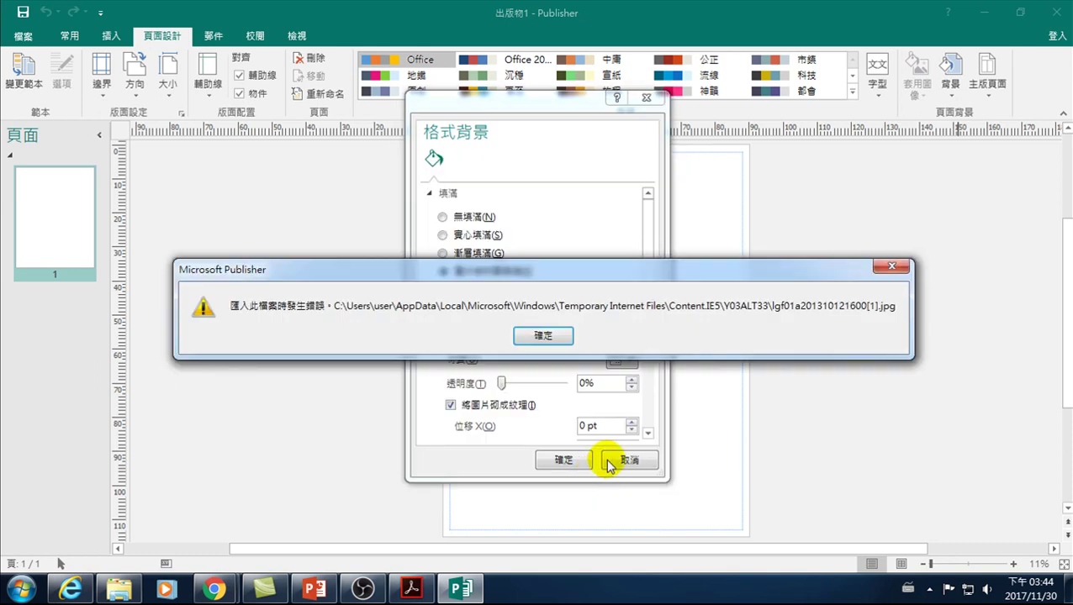
left_click(538, 335)
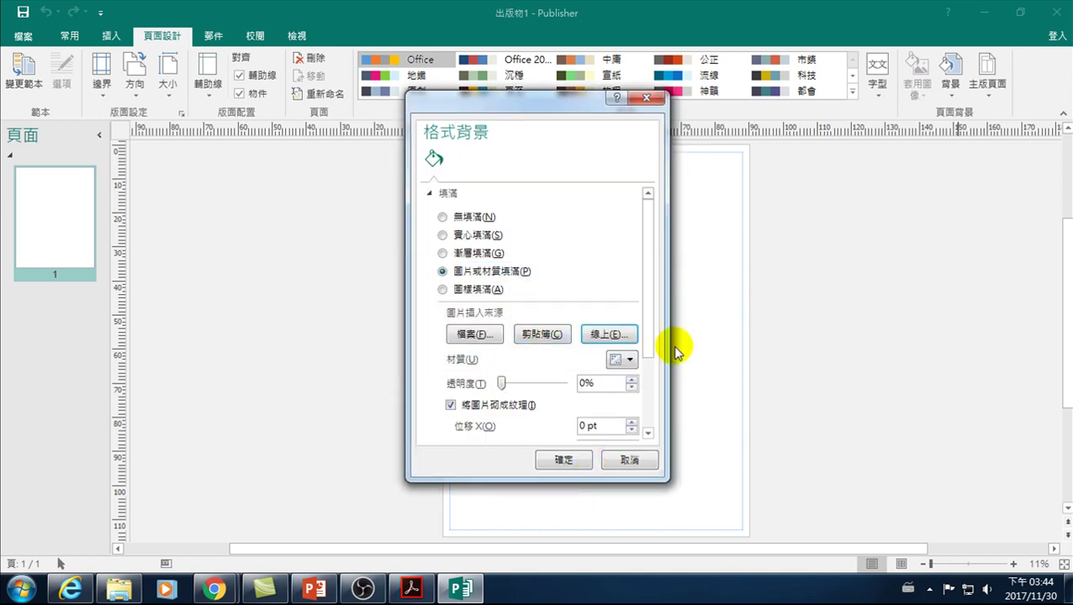
left_click(622, 461)
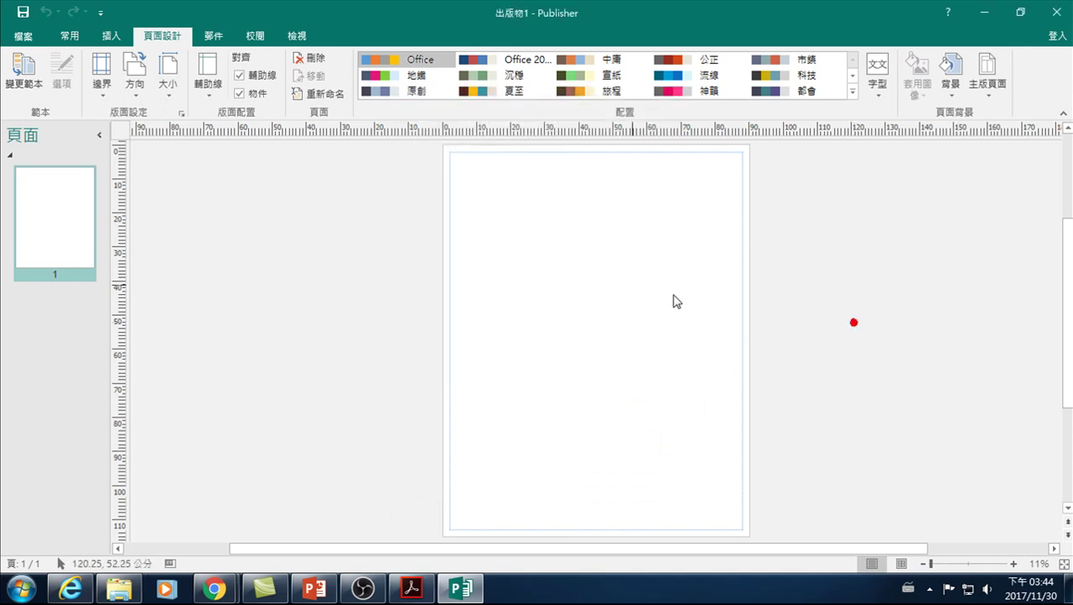
Search Online Pictures on Bing for 老人.
left_click(111, 35)
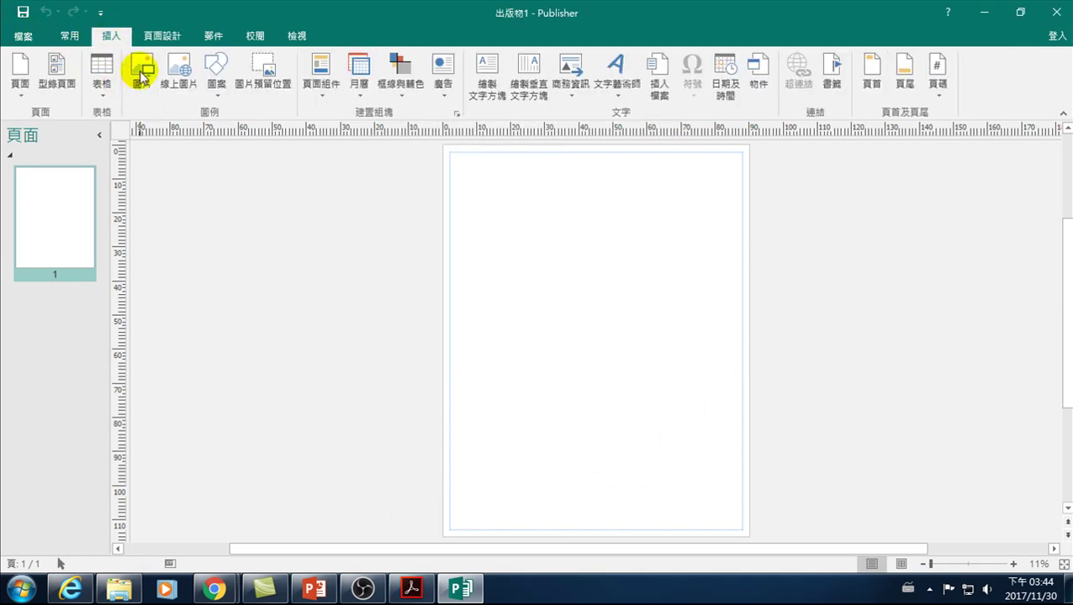
left_click(180, 67)
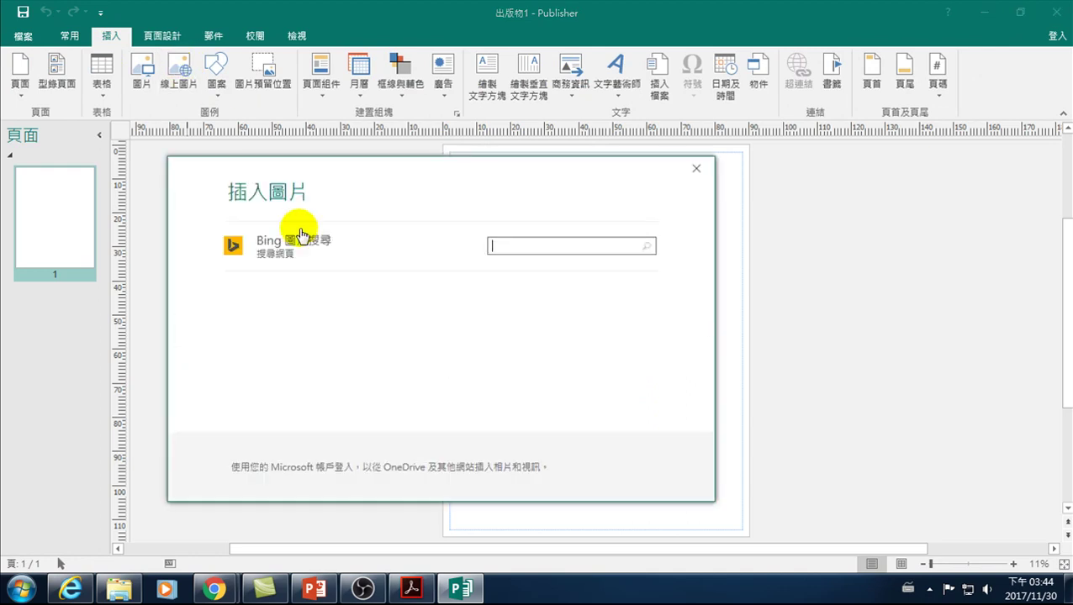
left_click(518, 243)
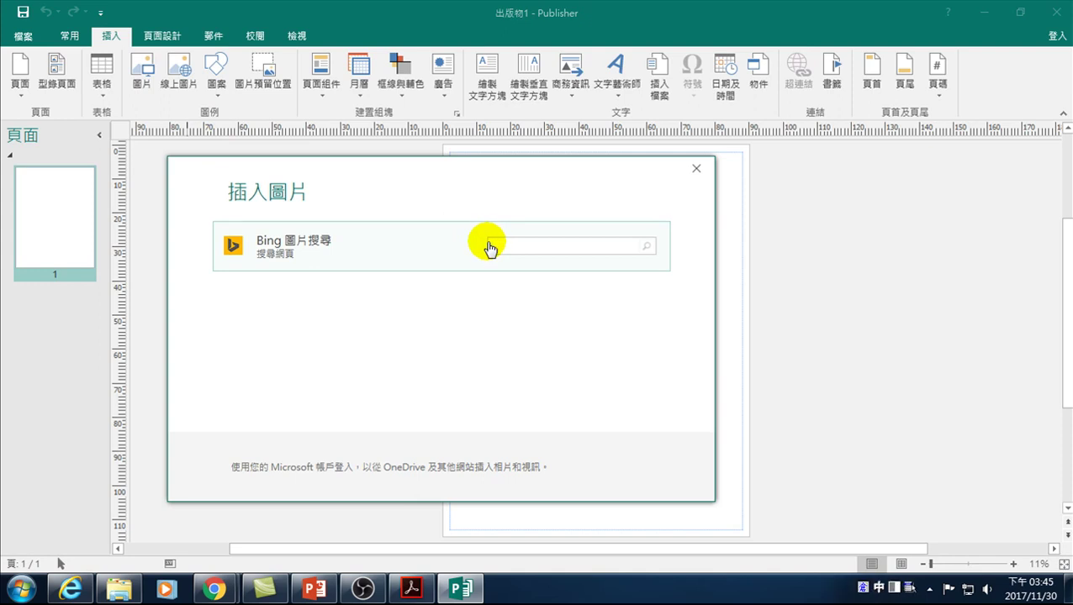
type("家人")
key("Return")
scroll(420, 353, "down", 2)
scroll(404, 378, "down", 2)
scroll(353, 362, "down", 2)
scroll(309, 343, "down", 2)
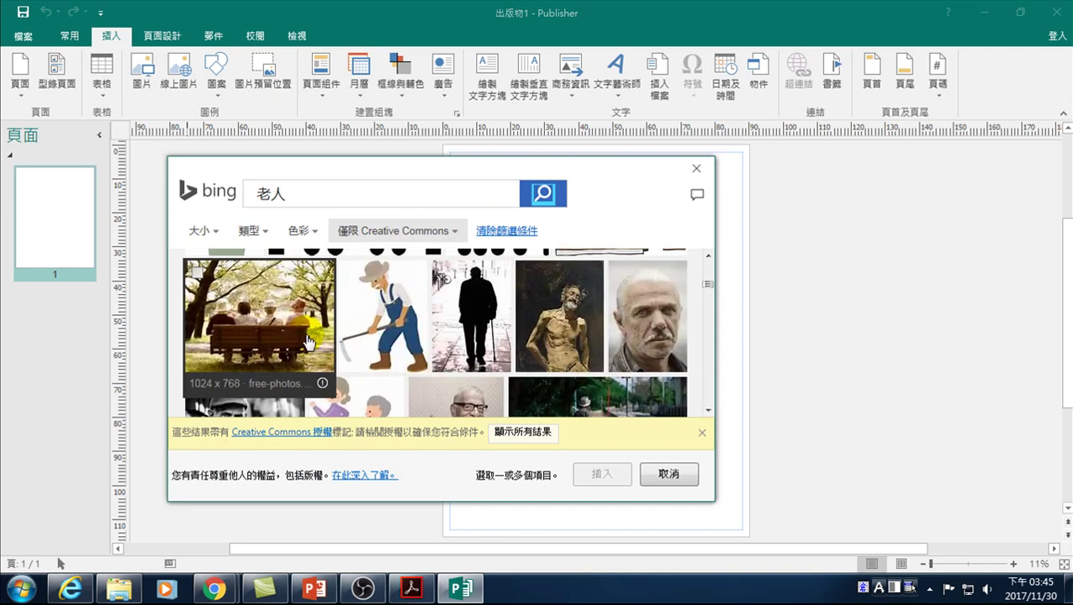
Select the photo of four elderly people on a park bench.
left_click(195, 272)
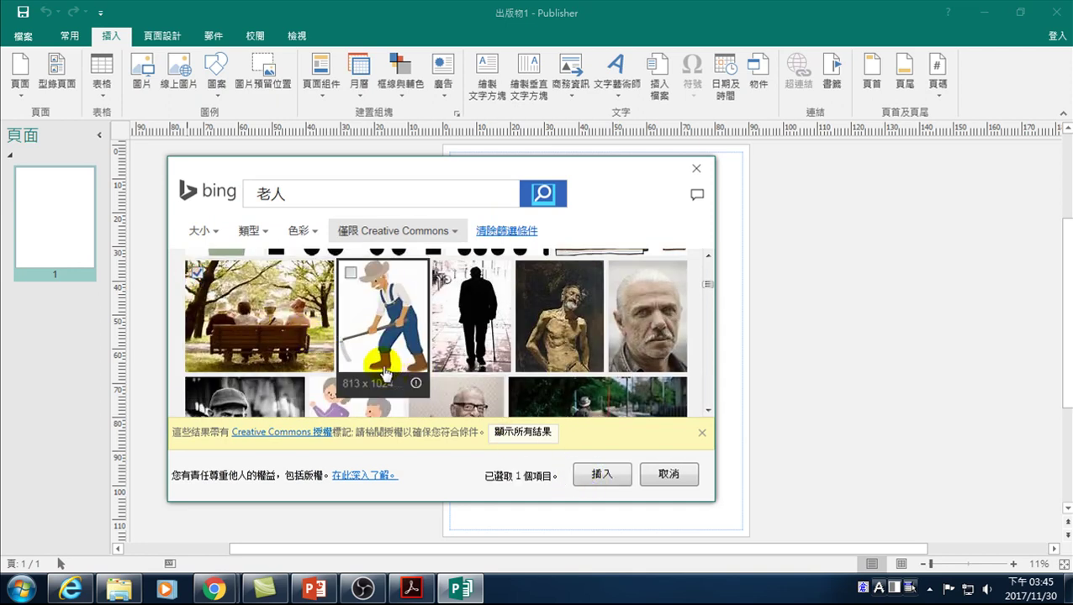
scroll(374, 380, "down", 1)
scroll(385, 374, "down", 2)
scroll(496, 384, "down", 2)
scroll(505, 386, "down", 2)
scroll(502, 384, "down", 2)
scroll(496, 383, "up", 1)
scroll(488, 383, "up", 1)
scroll(460, 382, "down", 3)
scroll(461, 383, "down", 2)
scroll(459, 383, "down", 2)
scroll(458, 383, "down", 2)
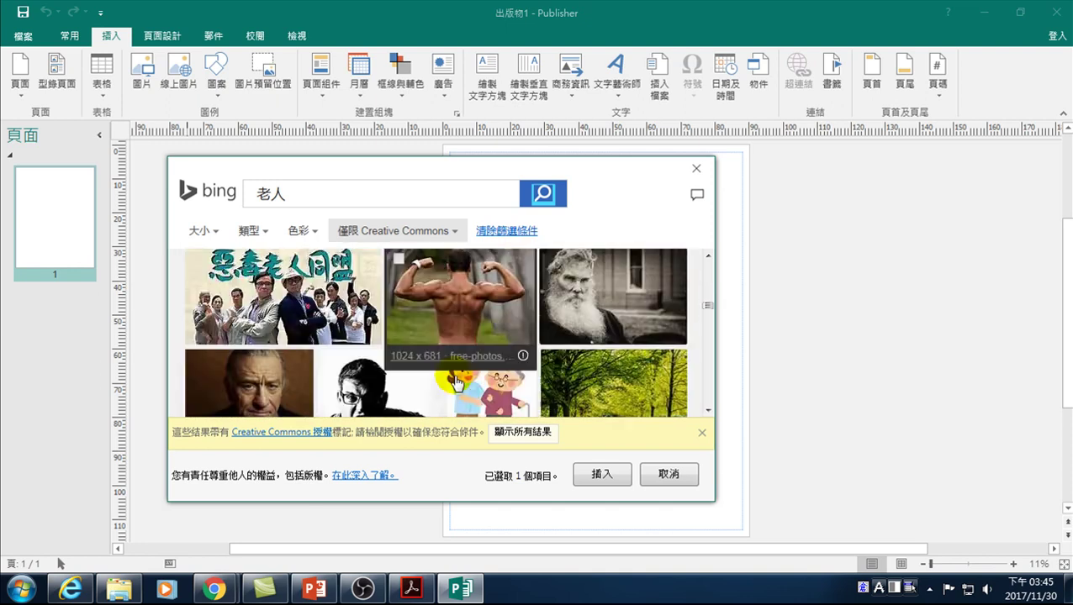
scroll(454, 383, "down", 2)
scroll(455, 384, "down", 1)
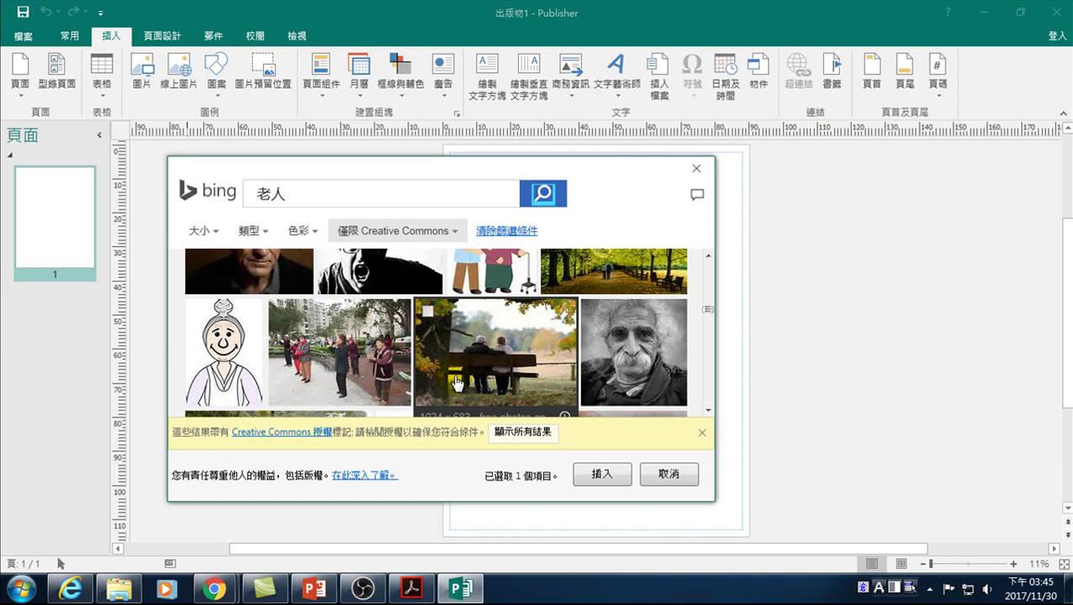
scroll(455, 384, "down", 1)
scroll(454, 383, "down", 2)
scroll(451, 382, "down", 2)
scroll(451, 382, "down", 1)
scroll(449, 382, "down", 1)
scroll(445, 383, "down", 1)
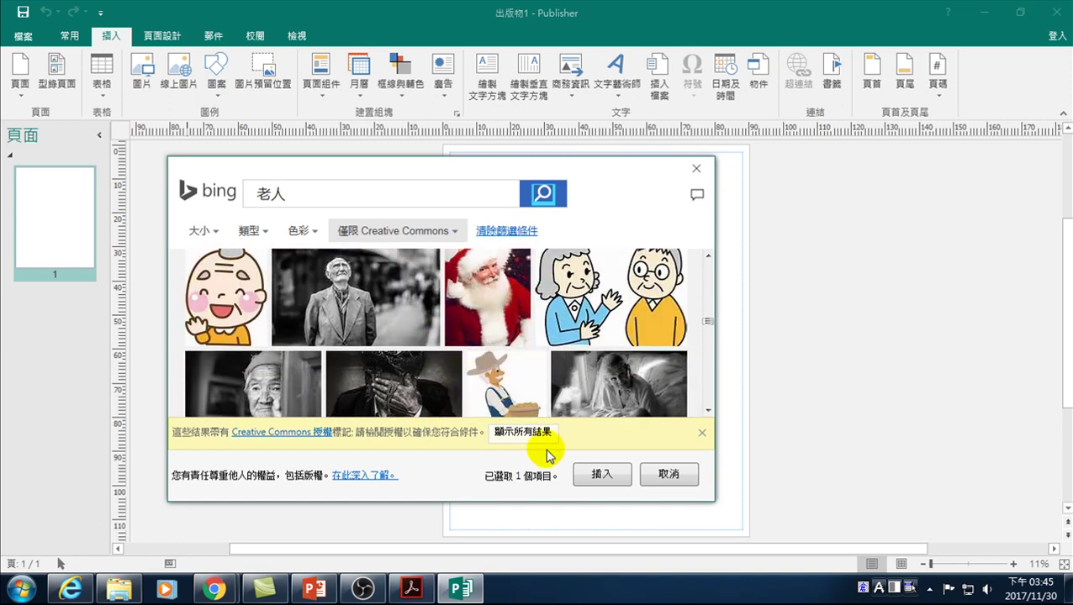
Insert the bench photo and place it at the page's top-left corner.
left_click(602, 474)
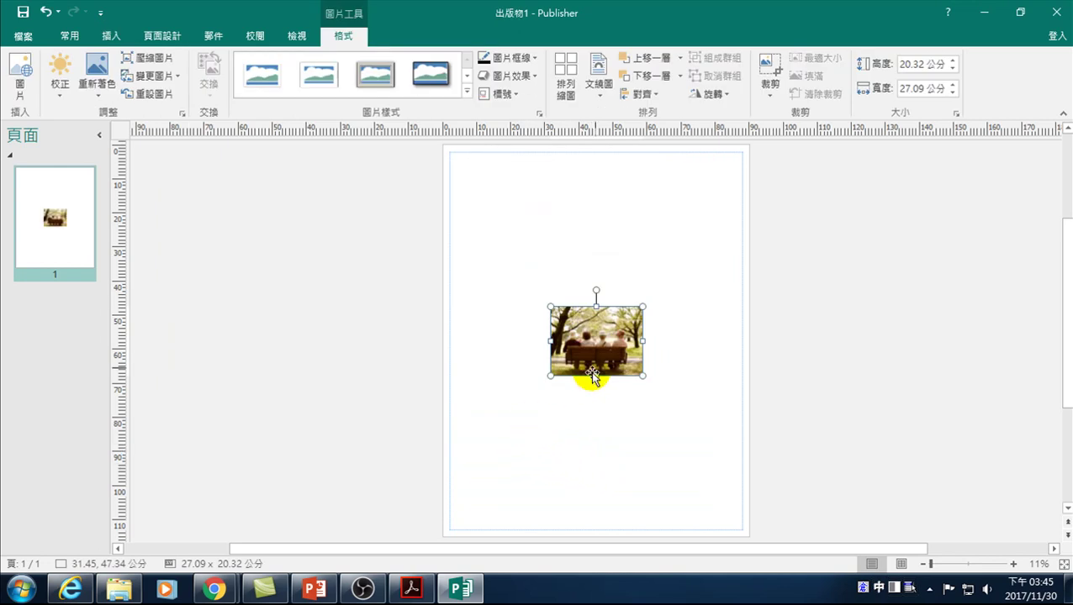
mouse_move(582, 315)
left_mouse_down()
mouse_move(755, 170)
mouse_move(786, 168)
left_mouse_up()
left_click_drag(848, 210, 813, 210)
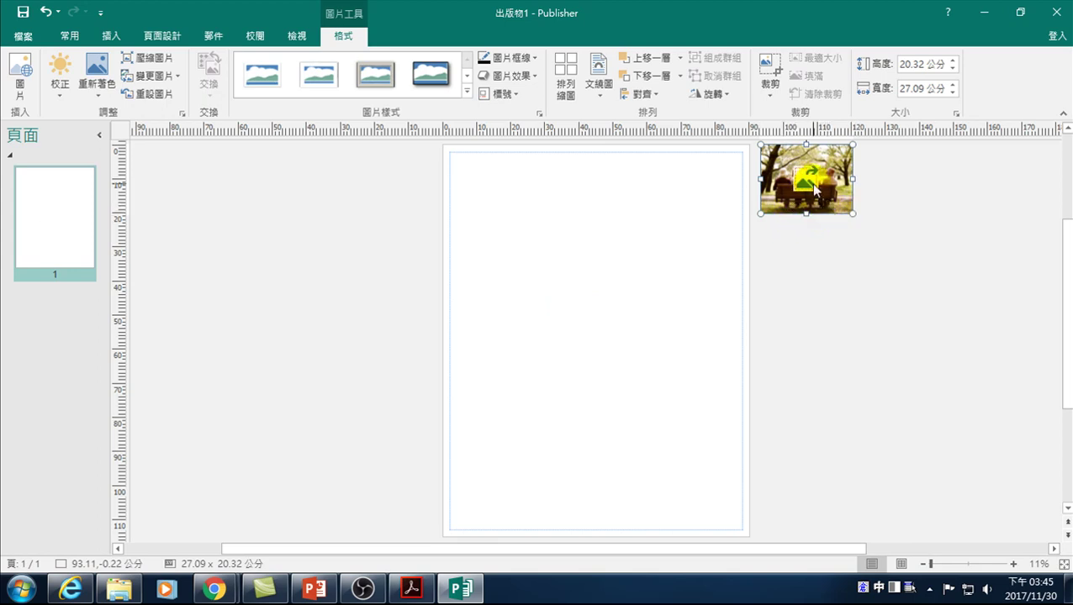
left_click_drag(831, 166, 512, 167)
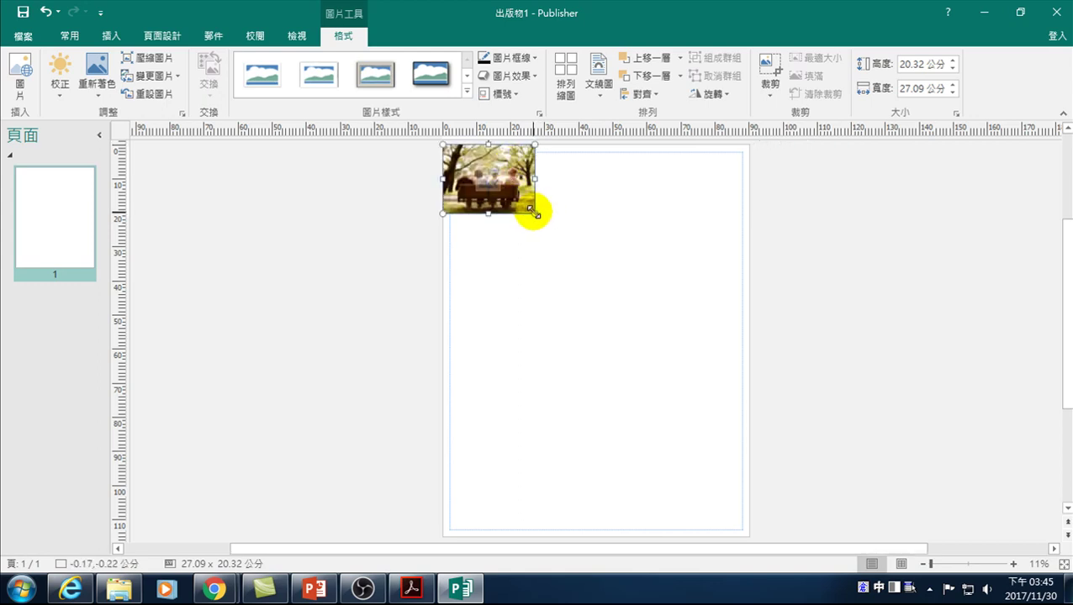
Enlarge the photo to about 89.9 × 114.4 cm and move it right of the page.
left_click_drag(530, 212, 744, 336)
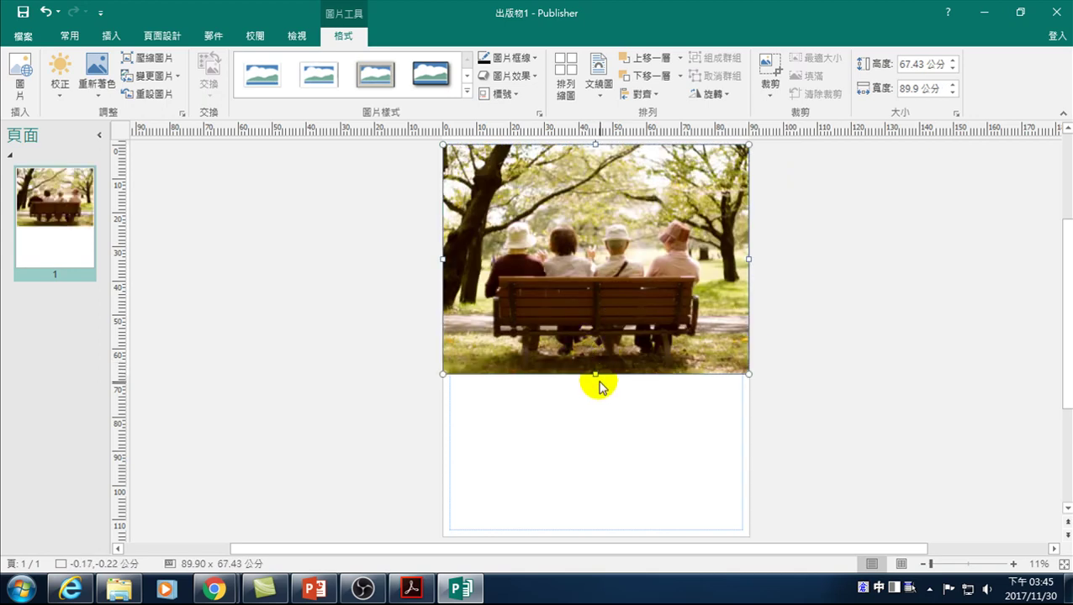
mouse_move(594, 375)
left_mouse_down()
mouse_move(584, 529)
mouse_move(582, 403)
left_mouse_up()
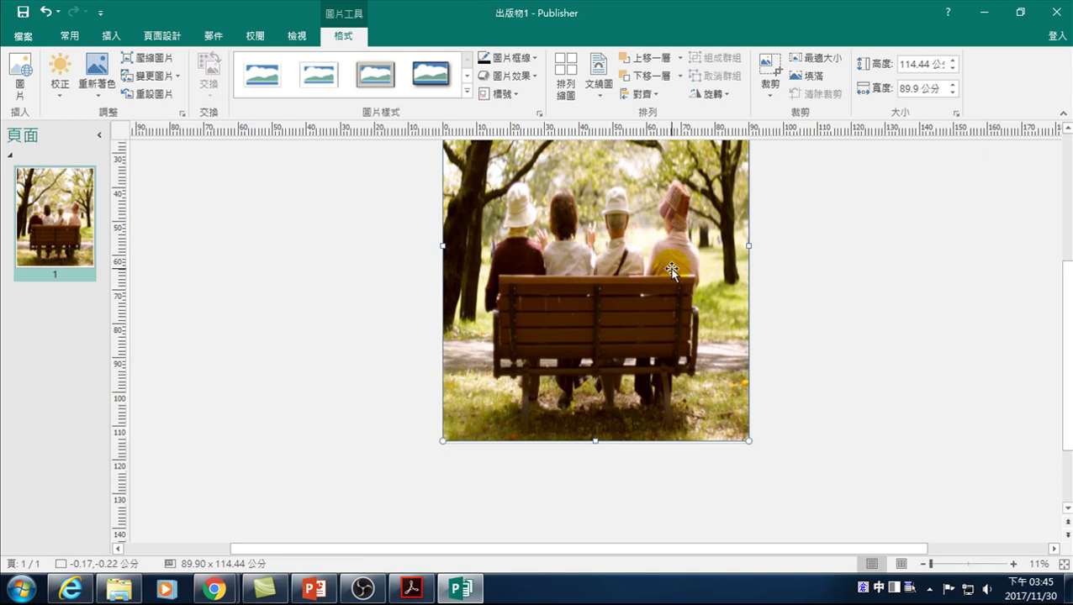
left_click_drag(533, 215, 860, 225)
scroll(807, 252, "up", 3)
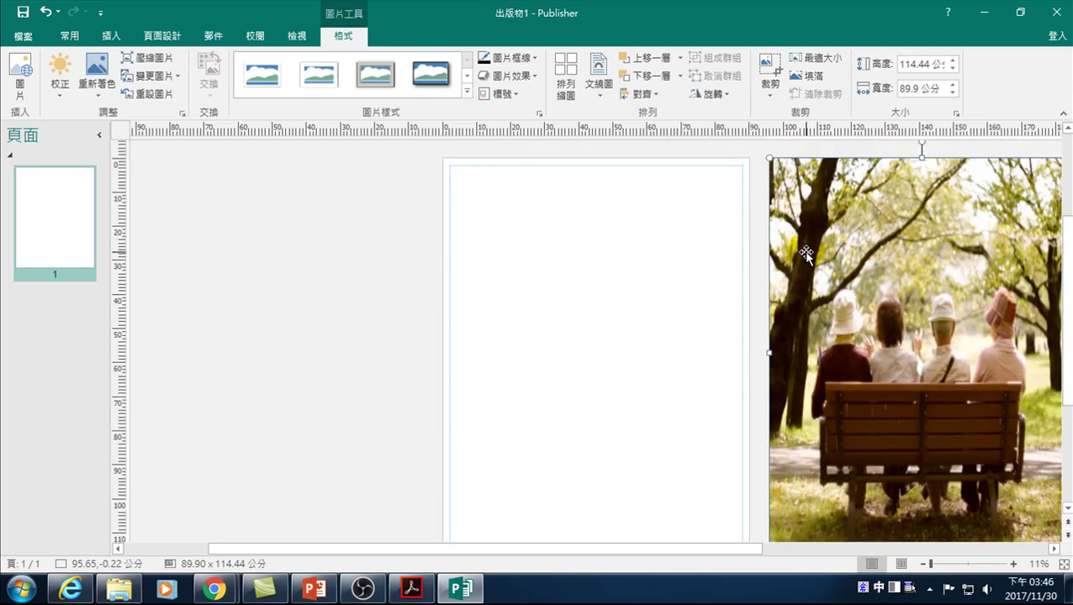
scroll(806, 253, "up", 2)
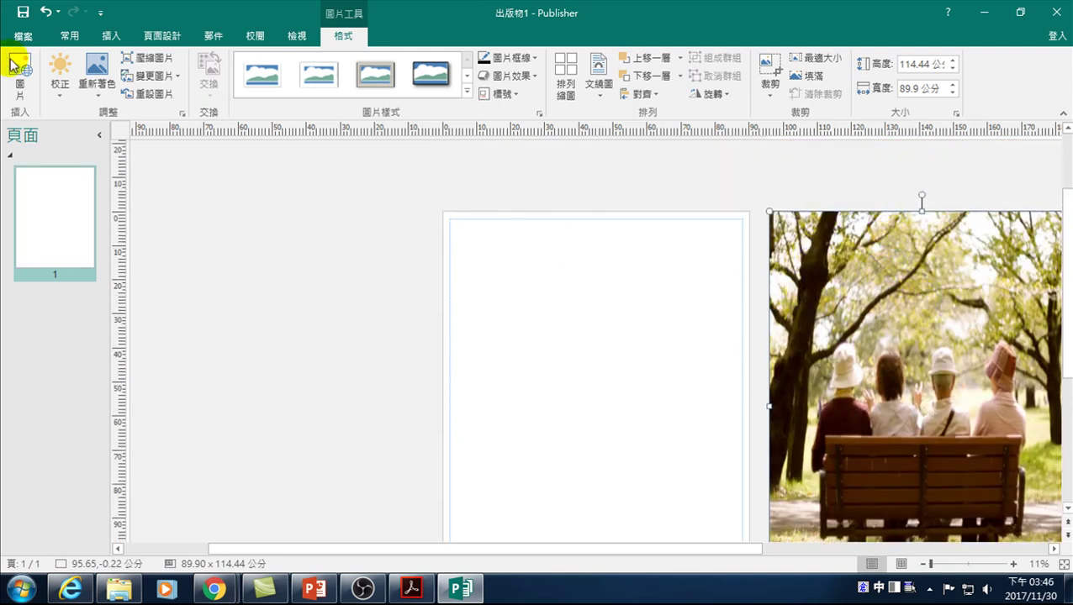
Recolour the photo washed-out grey and apply it as the page background fill.
left_click(96, 76)
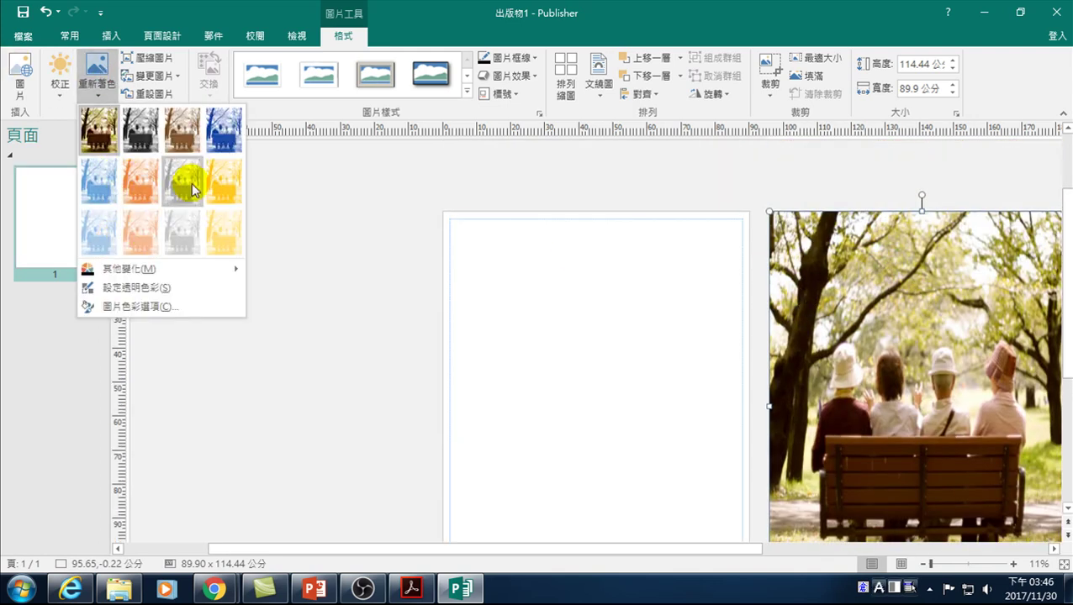
left_click(193, 189)
mouse_move(915, 377)
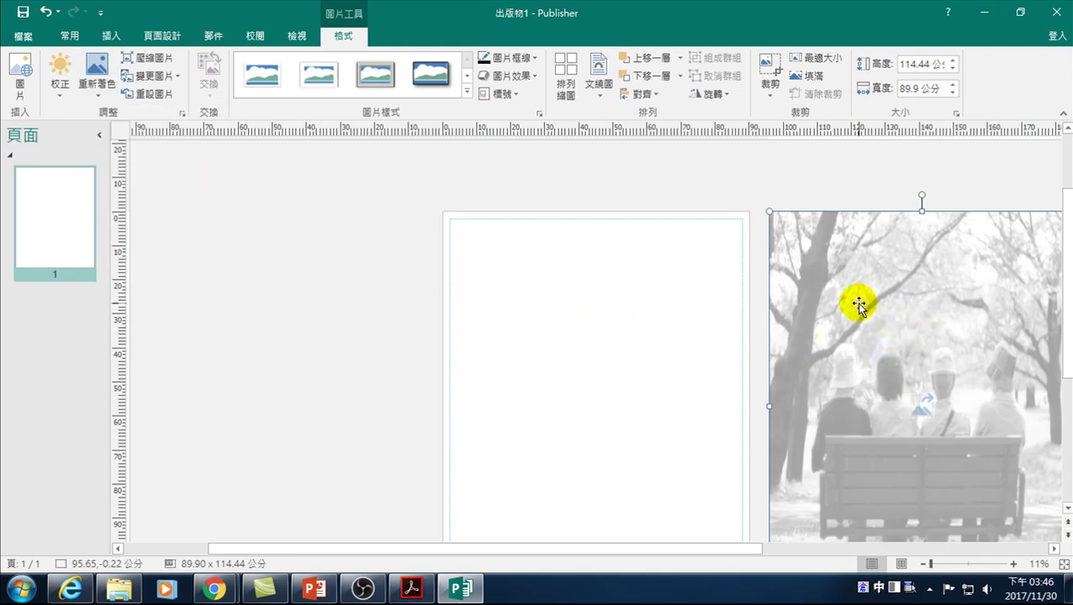
right_click(870, 307)
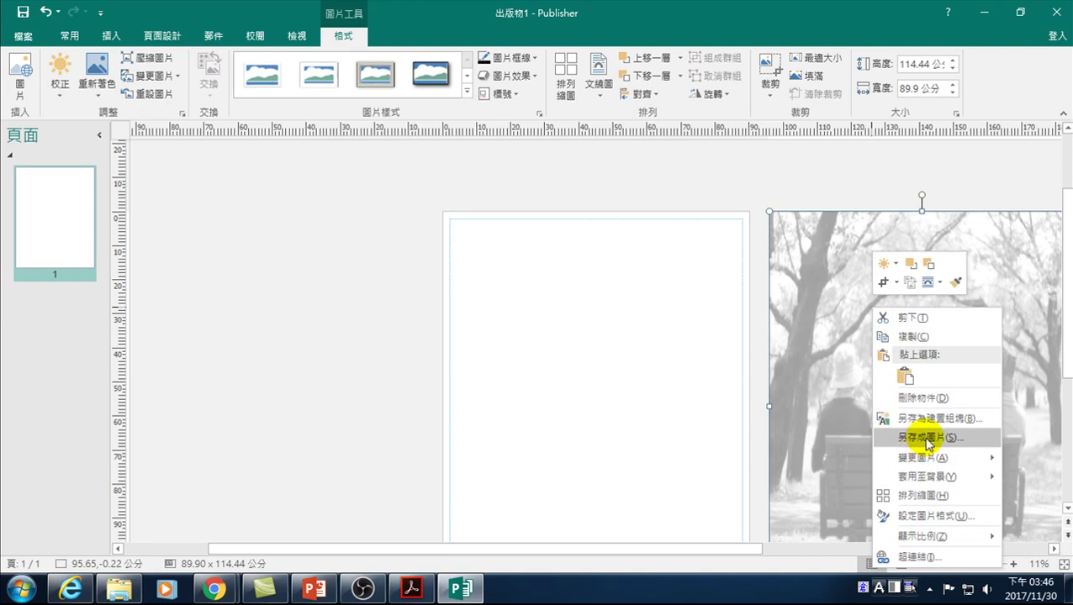
mouse_move(929, 476)
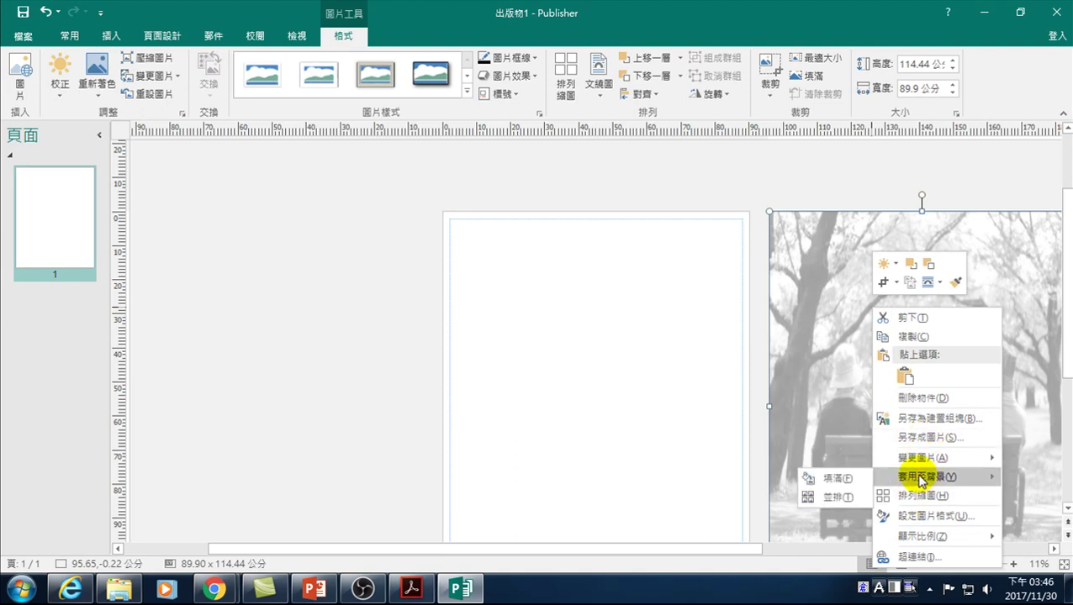
left_click(833, 478)
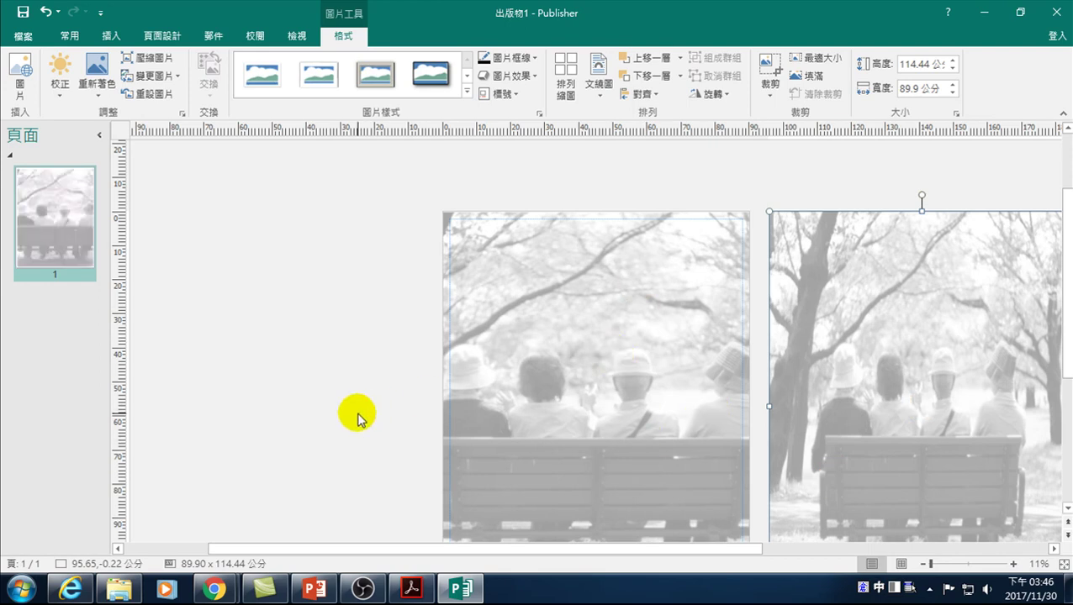
Shrink the leftover side photo to a 17.52 × 22.30 cm thumbnail.
left_click(351, 419)
scroll(383, 403, "down", 1)
scroll(381, 403, "down", 2)
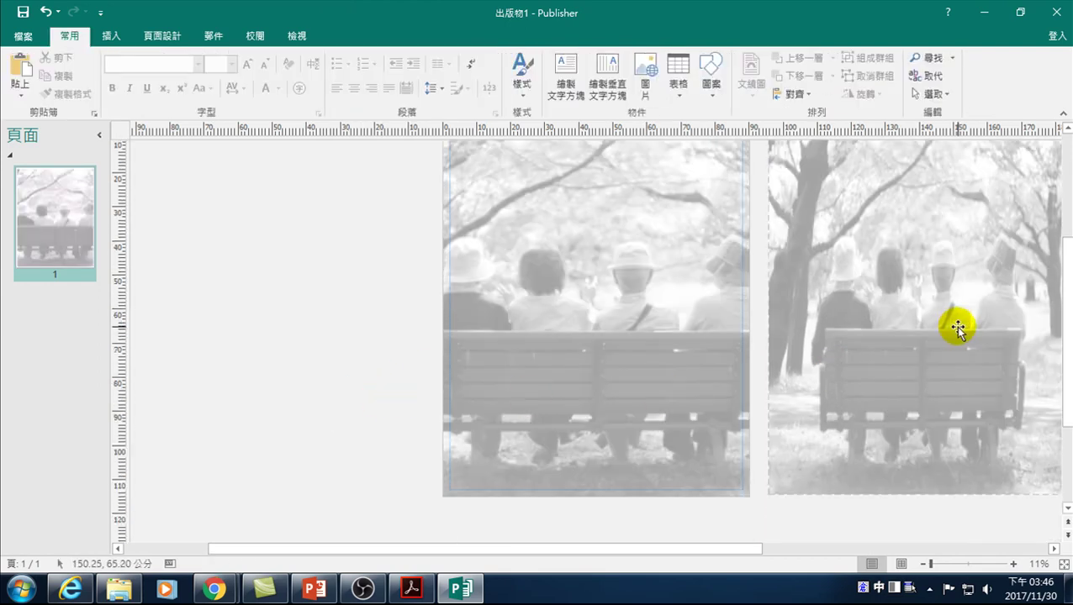
scroll(605, 337, "up", 2)
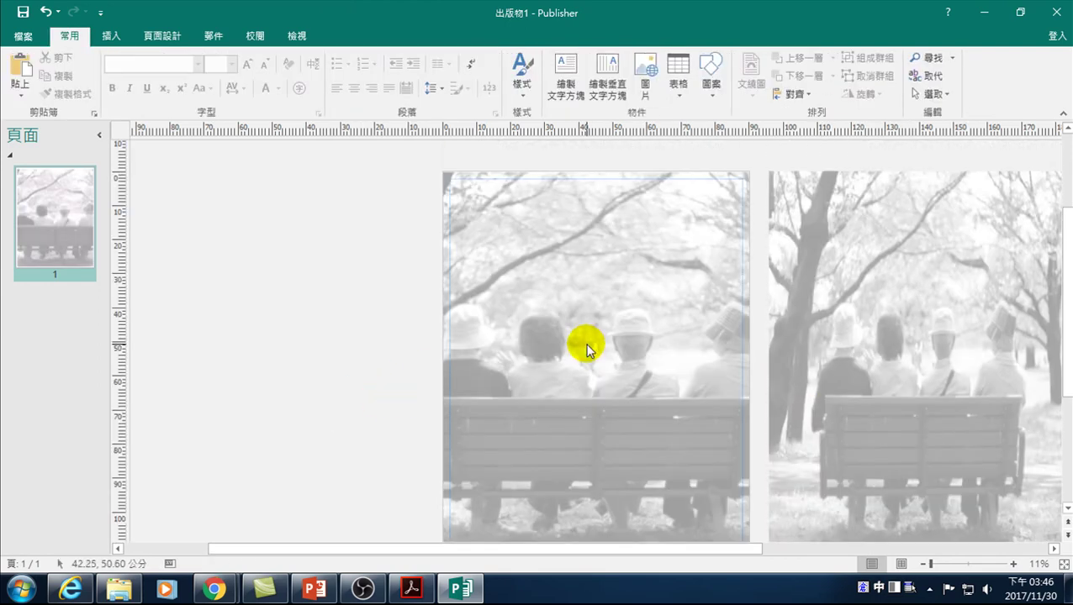
scroll(584, 342, "up", 2)
left_click(857, 285)
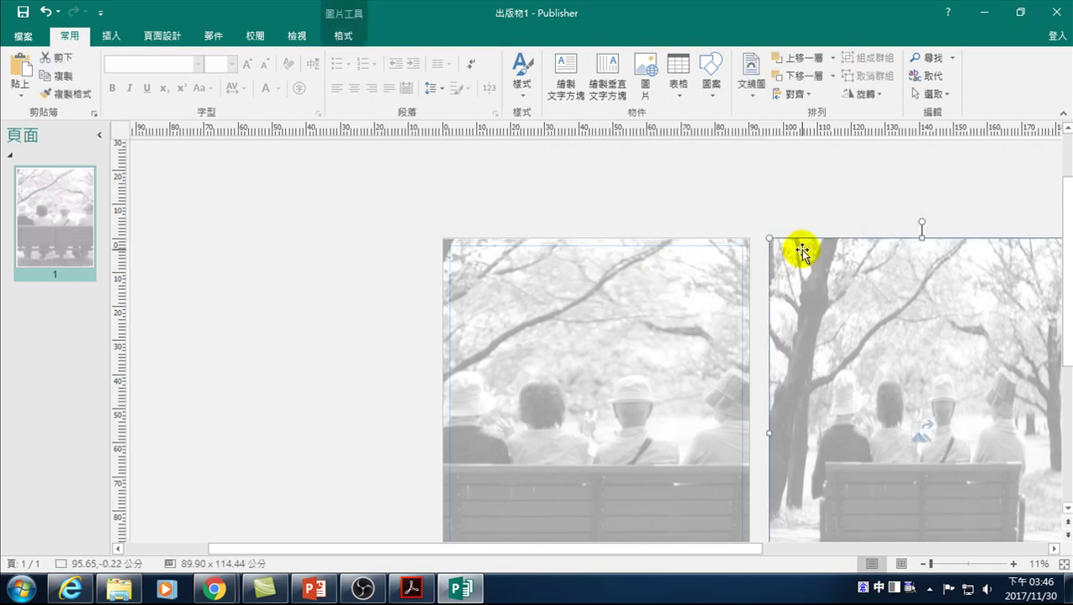
scroll(898, 364, "down", 1)
scroll(727, 551, "right", 3)
scroll(788, 388, "down", 2)
scroll(761, 388, "down", 1)
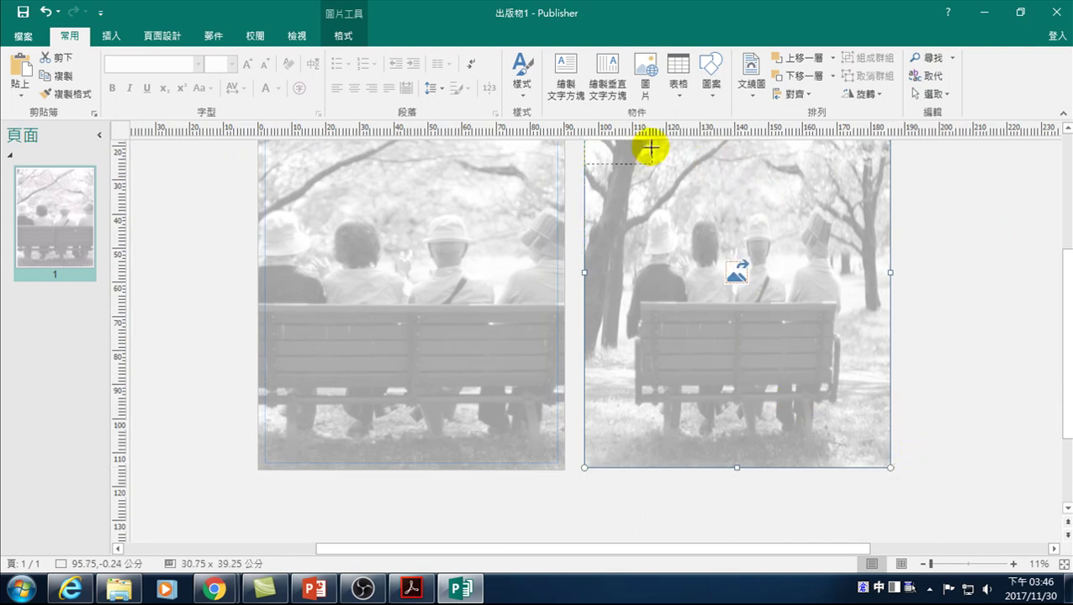
left_click_drag(888, 468, 646, 153)
scroll(627, 257, "up", 3)
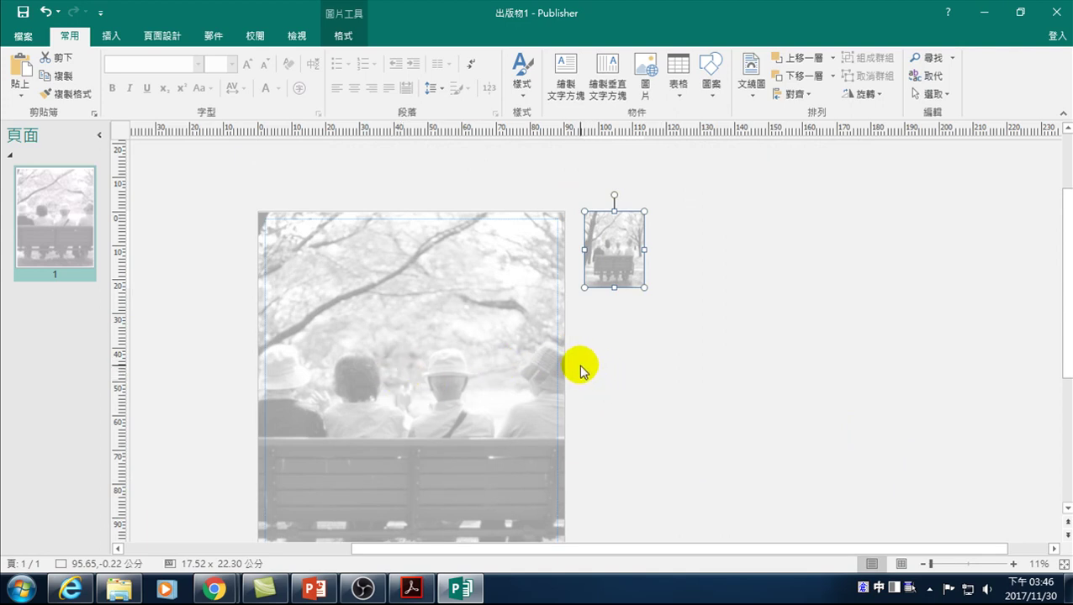
scroll(658, 366, "down", 1)
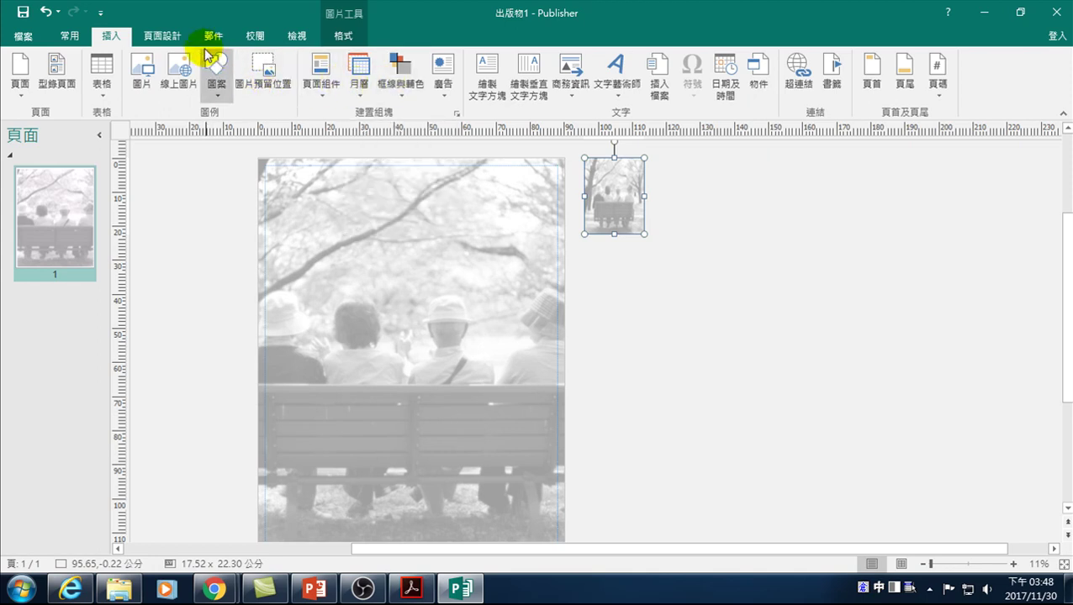
Apply the first built-in ruler guide layout and nudge the horizontal guide toward the page top.
left_click(154, 38)
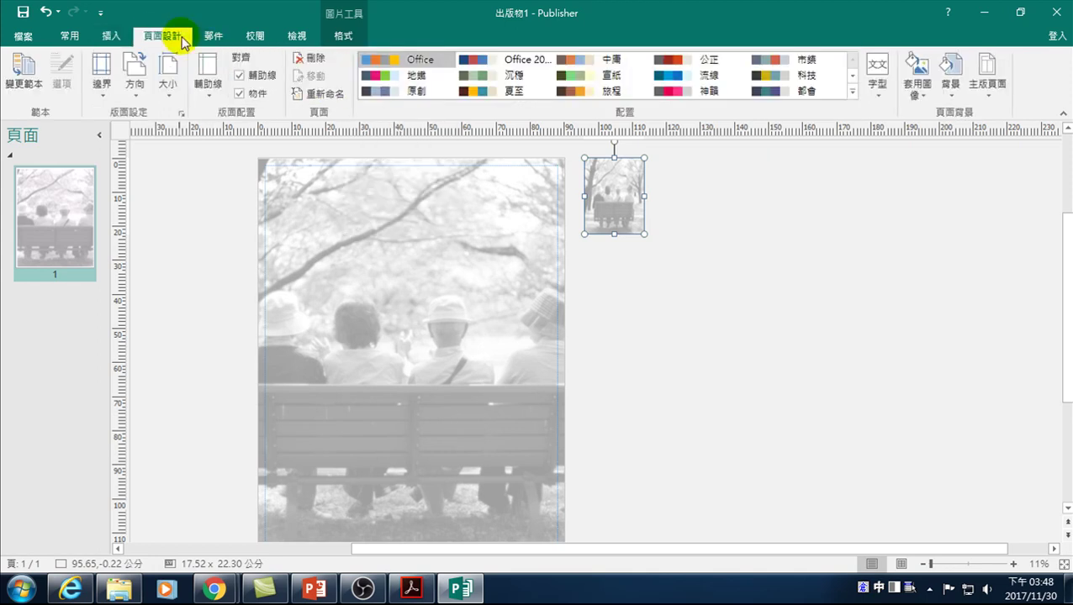
left_click(210, 74)
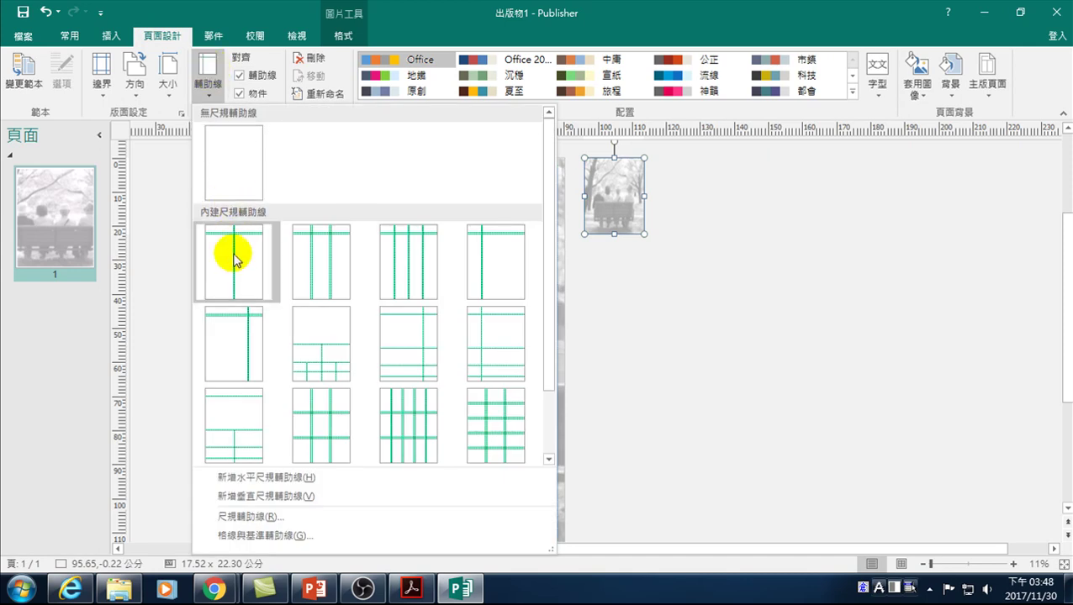
left_click(235, 260)
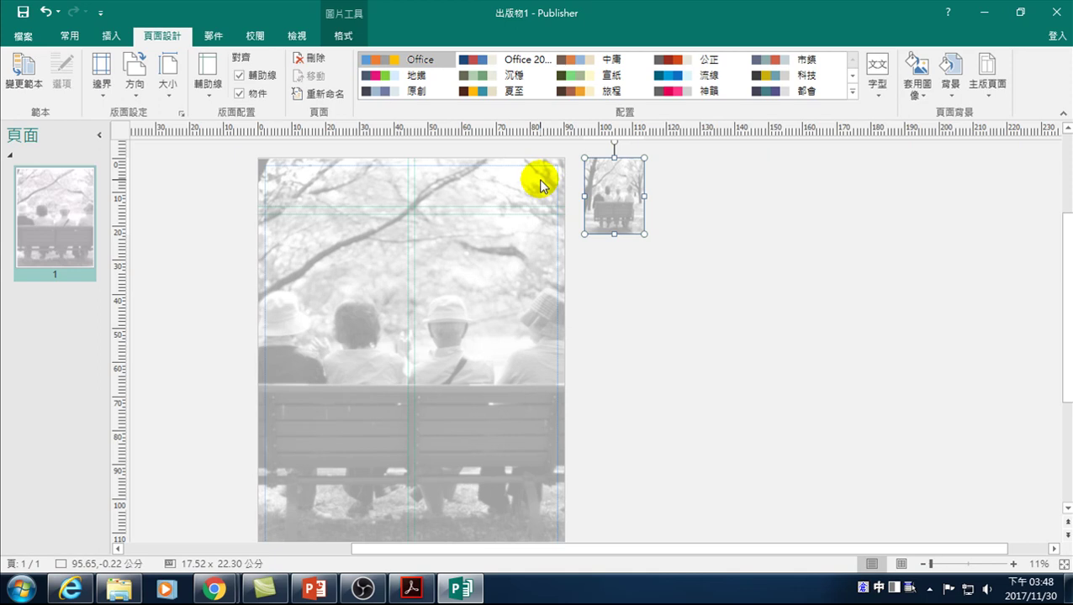
left_click(426, 206)
left_click(426, 206)
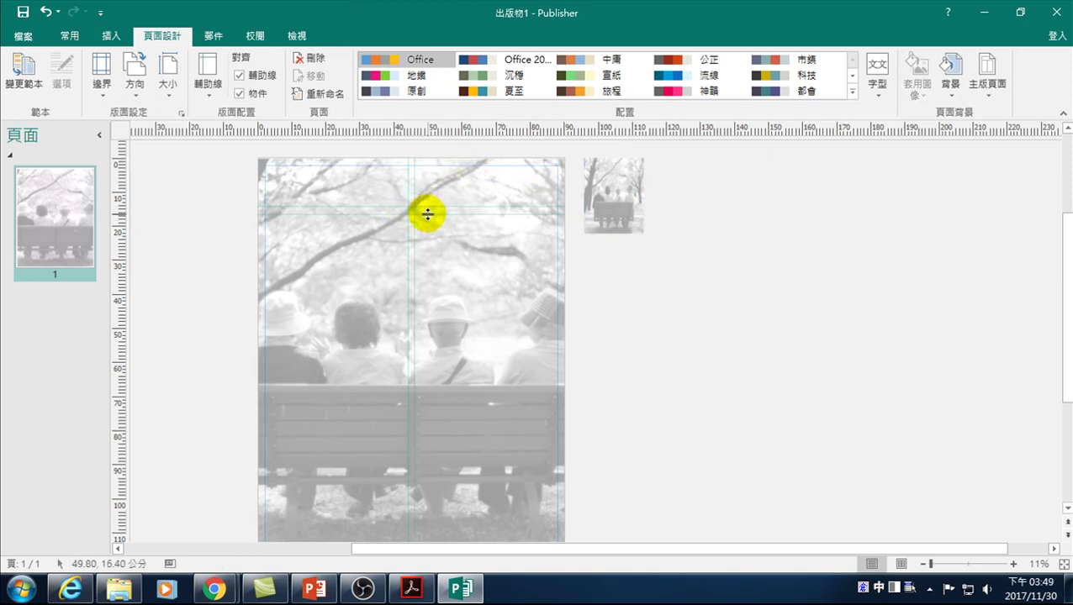
mouse_move(427, 215)
left_mouse_down()
mouse_move(433, 204)
mouse_move(433, 217)
mouse_move(402, 234)
mouse_move(418, 238)
left_mouse_up()
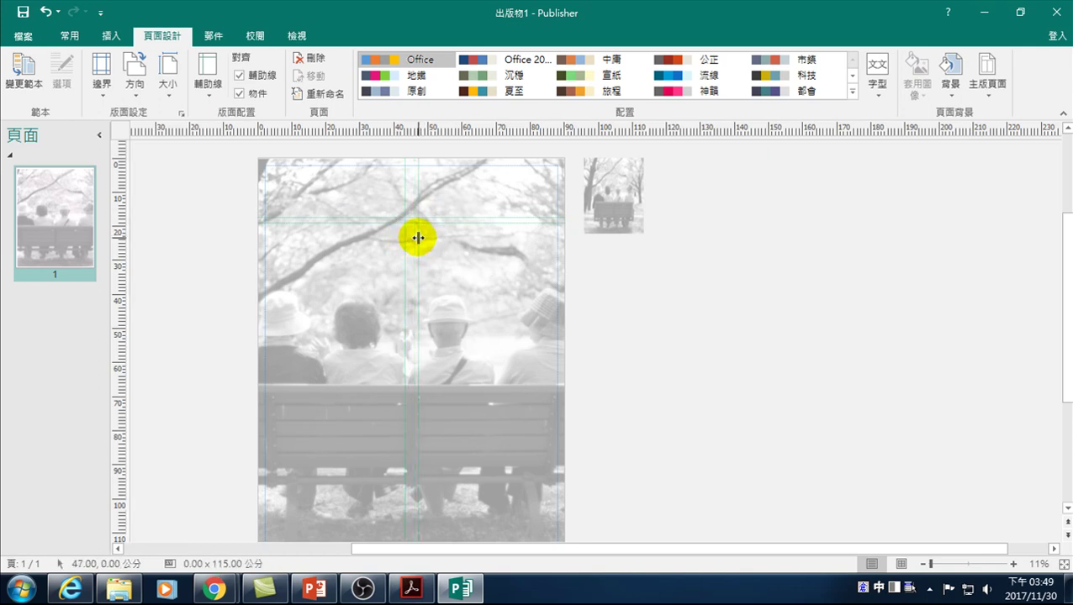
left_click(610, 198)
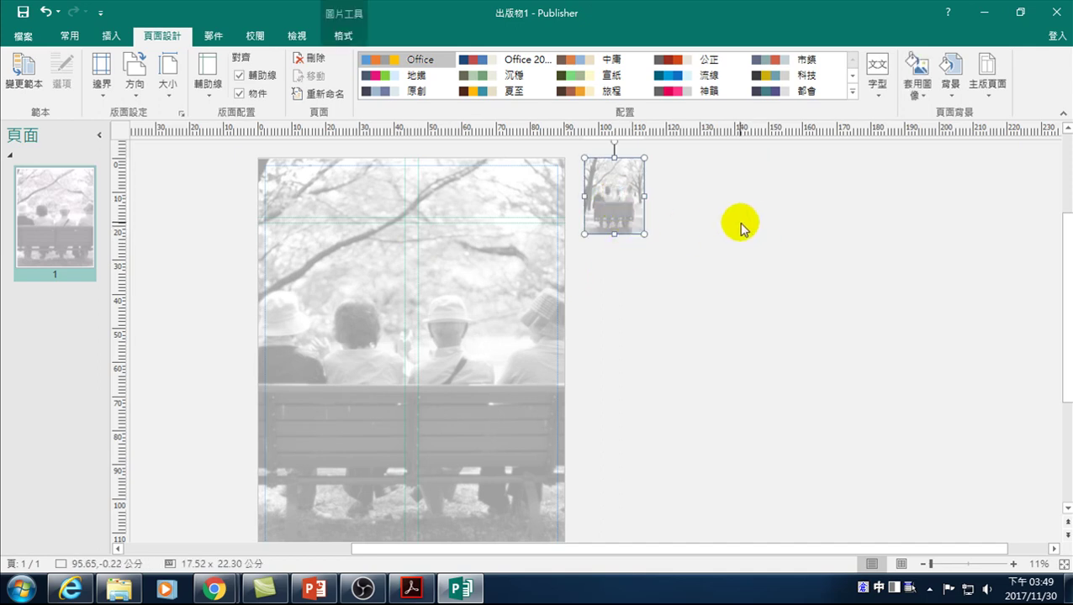
mouse_move(617, 221)
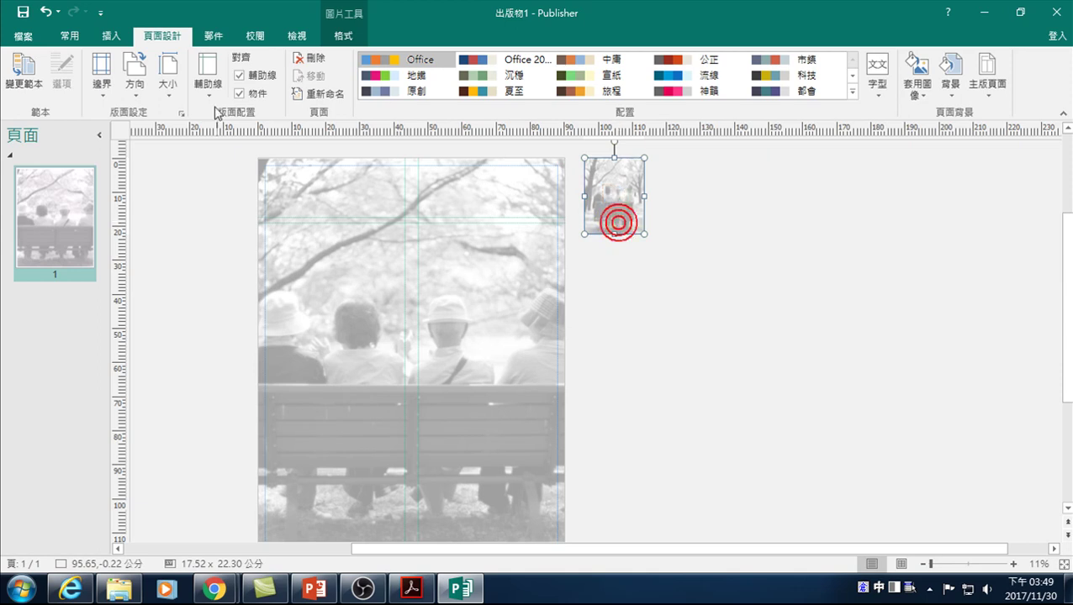
Review the small photo's Recolor and Corrections options without changing them.
left_click(345, 37)
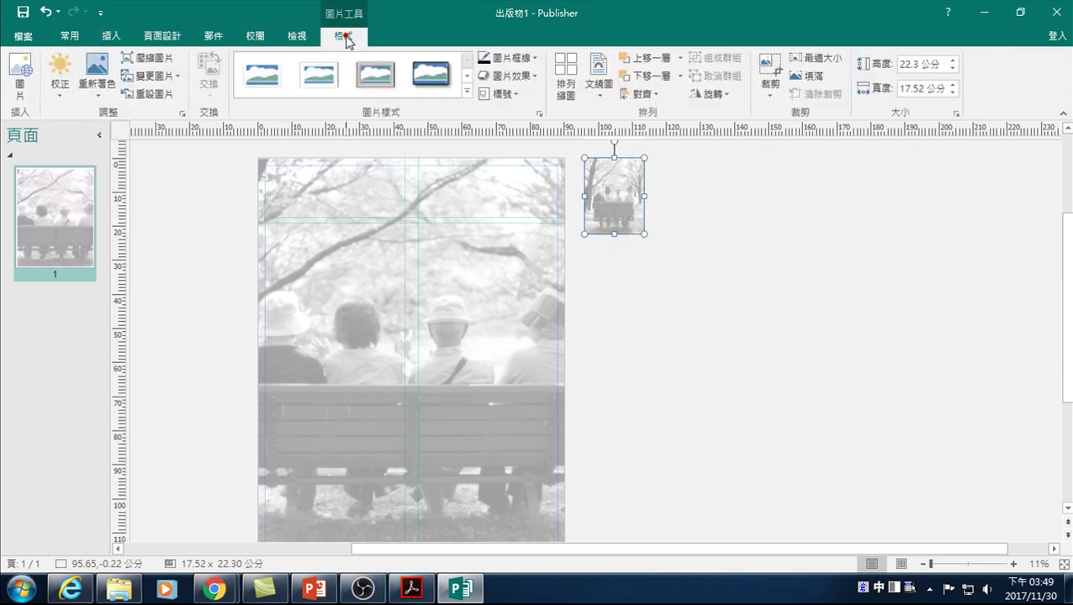
left_click(91, 89)
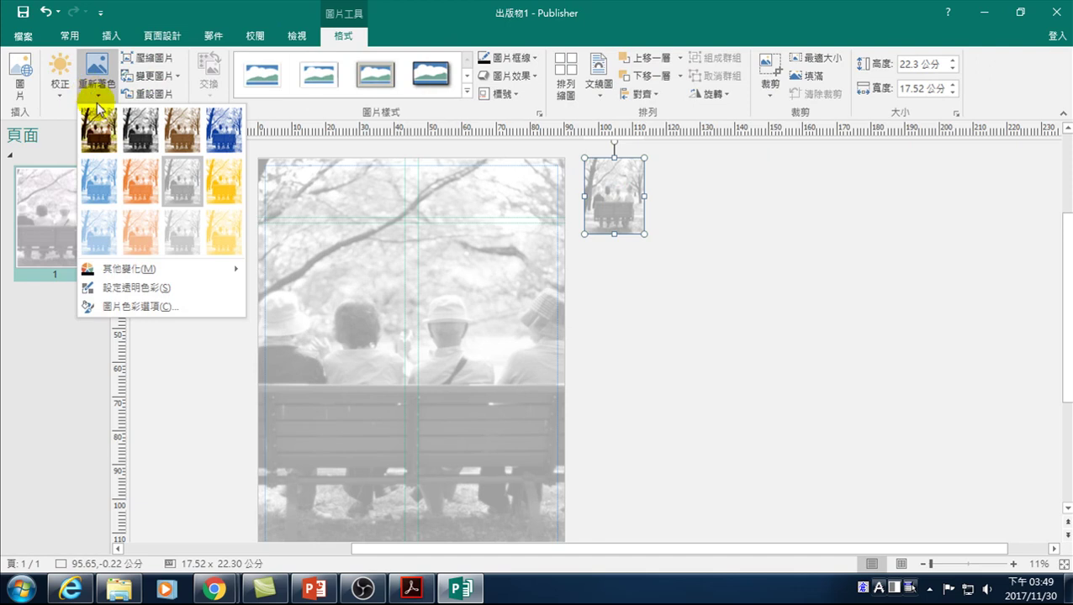
left_click(126, 287)
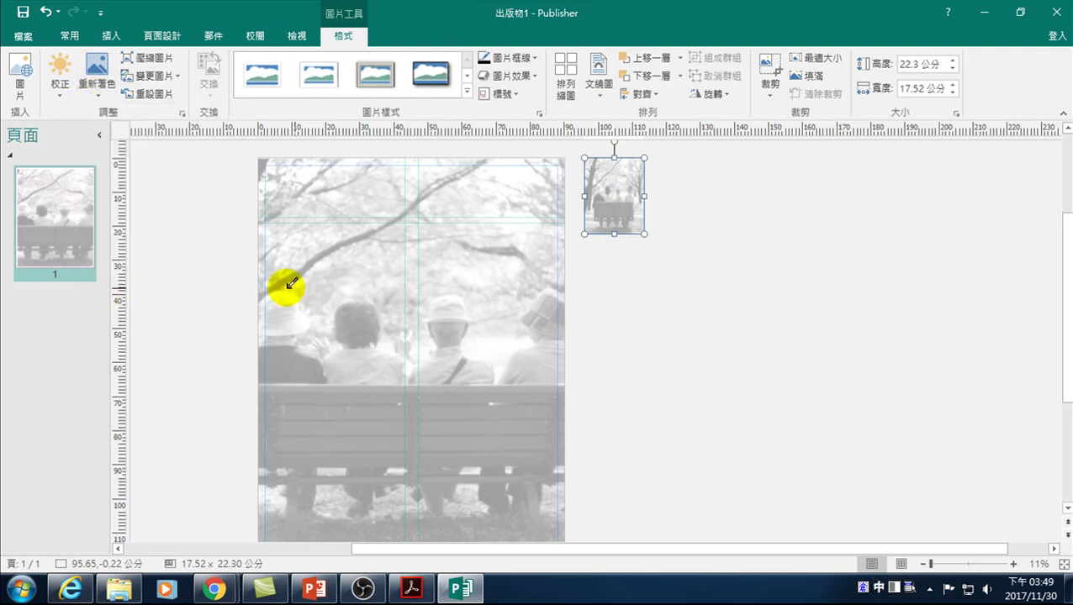
left_click(96, 82)
left_click(57, 84)
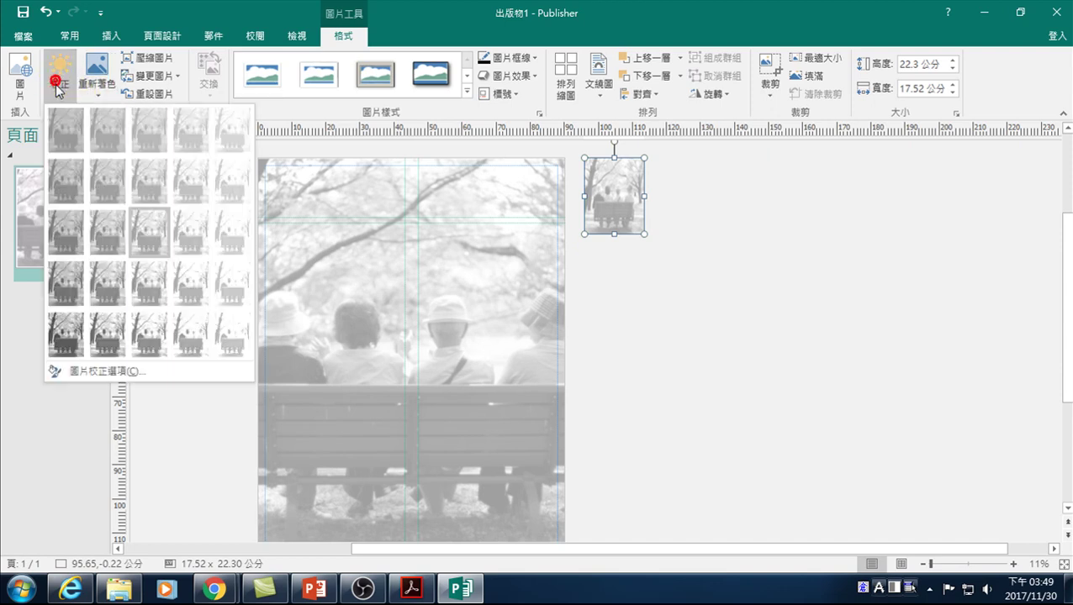
Give the small photo 50% transparency and fill the page background with it.
left_click(101, 372)
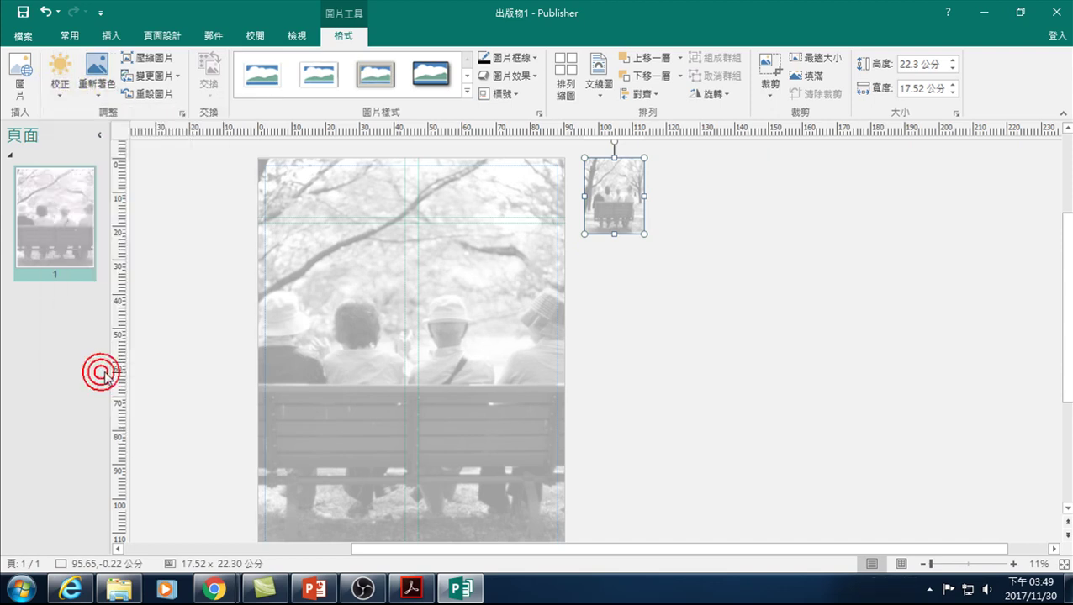
left_click_drag(527, 73, 855, 101)
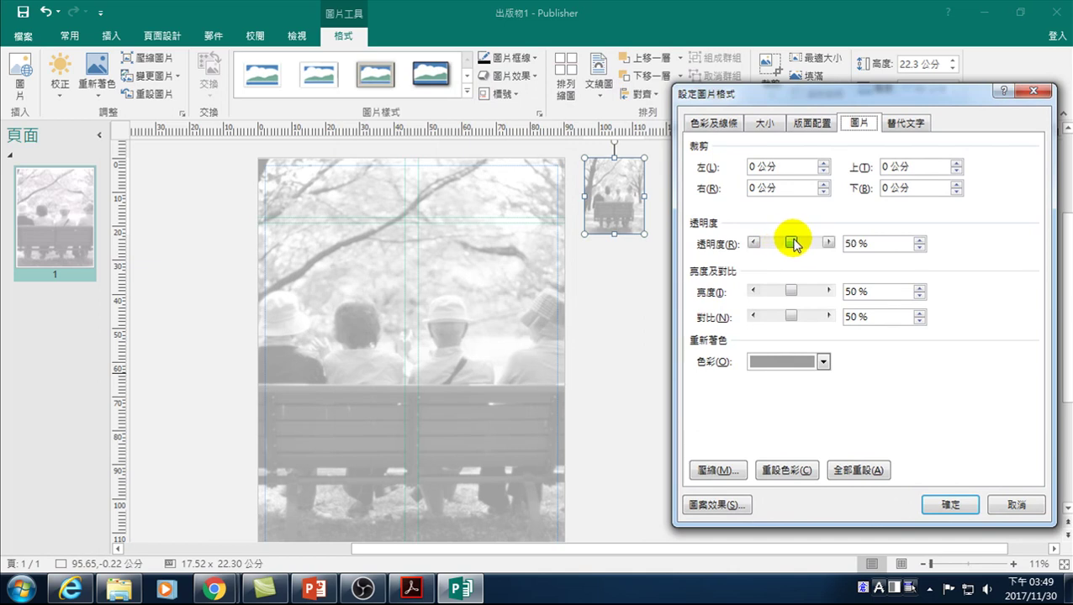
left_click(950, 504)
mouse_move(614, 195)
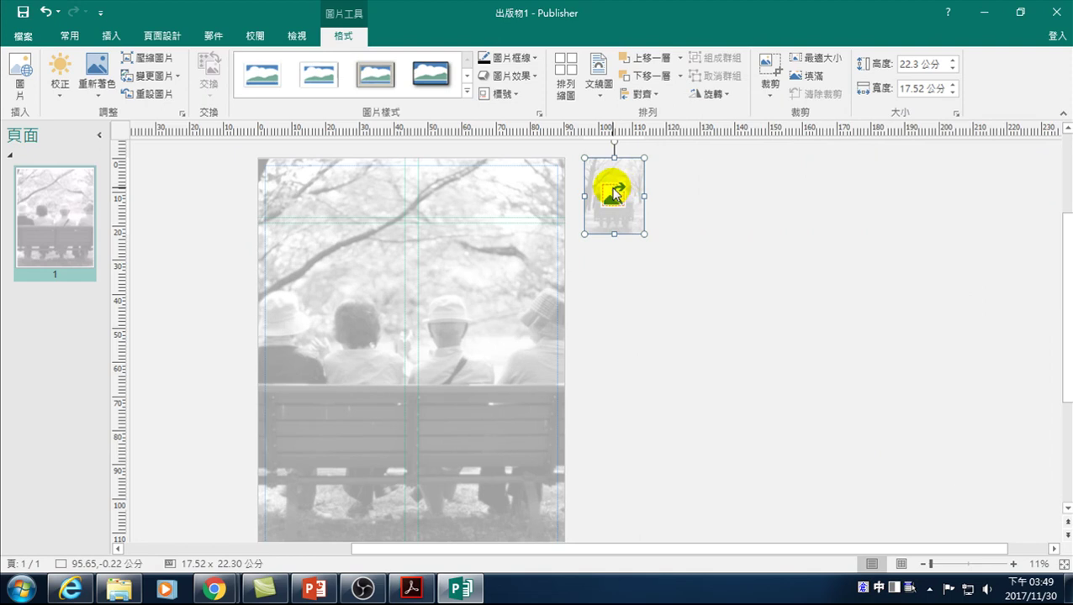
right_click(610, 174)
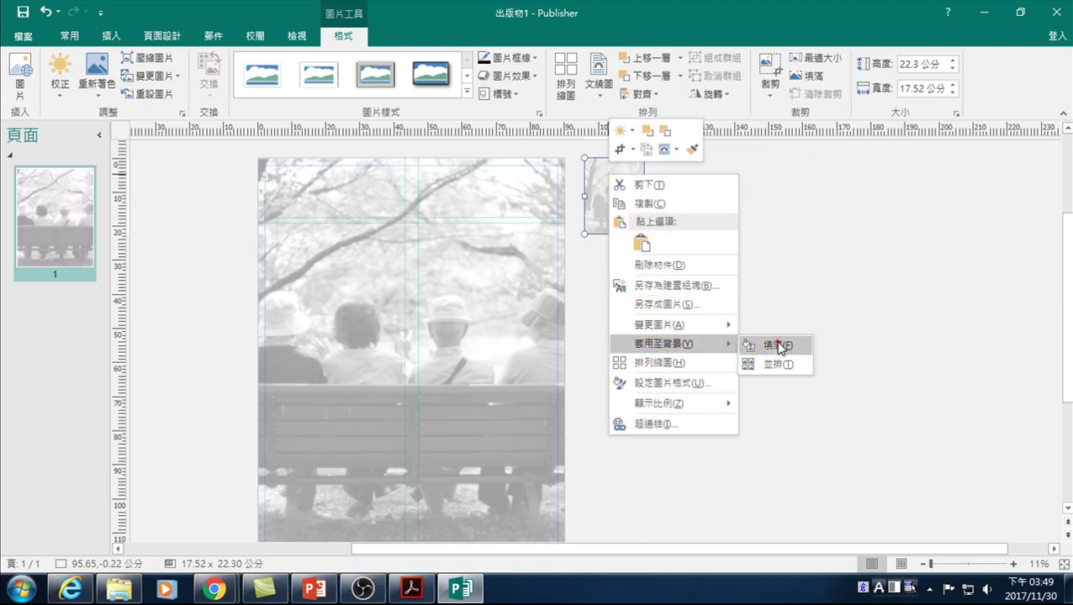
mouse_move(663, 344)
left_click(777, 343)
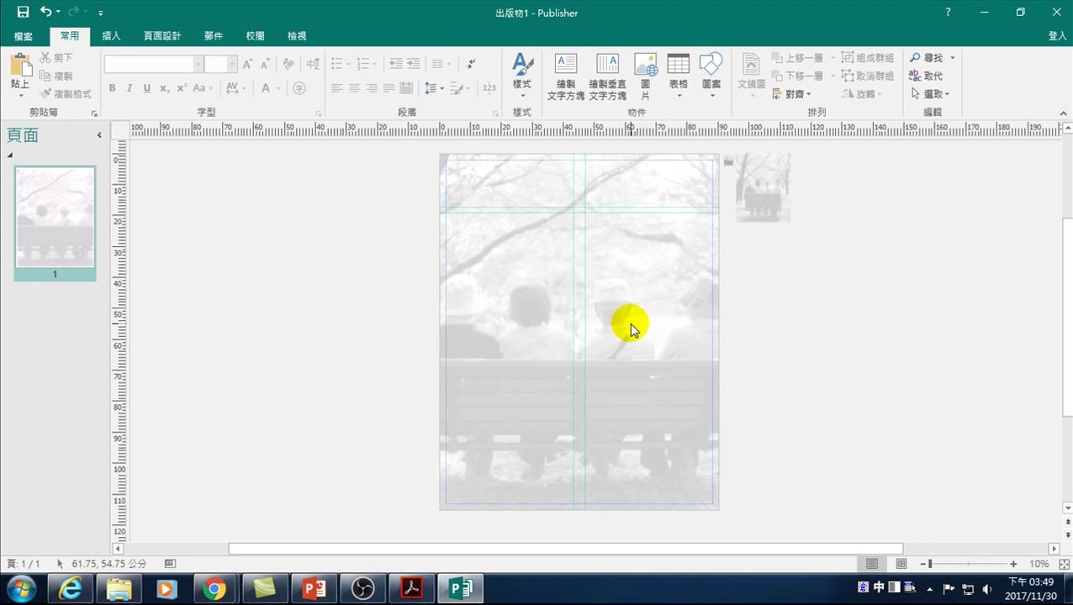
Keep the faded bench-photo background after an undo/redo comparison, and nudge the centre vertical guide left.
left_click(849, 294)
left_click(46, 12)
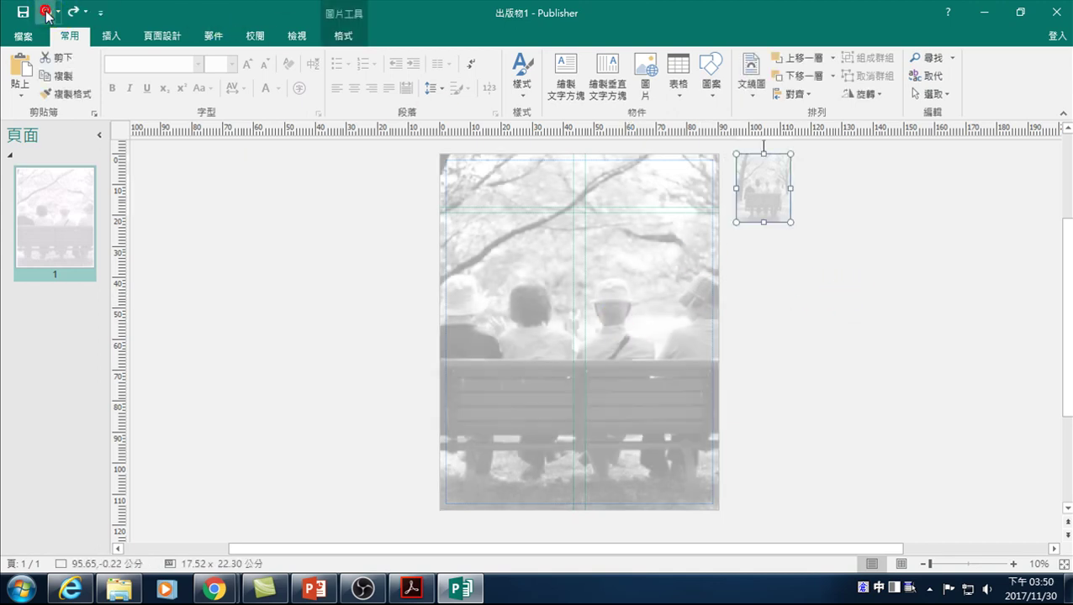
left_click(72, 12)
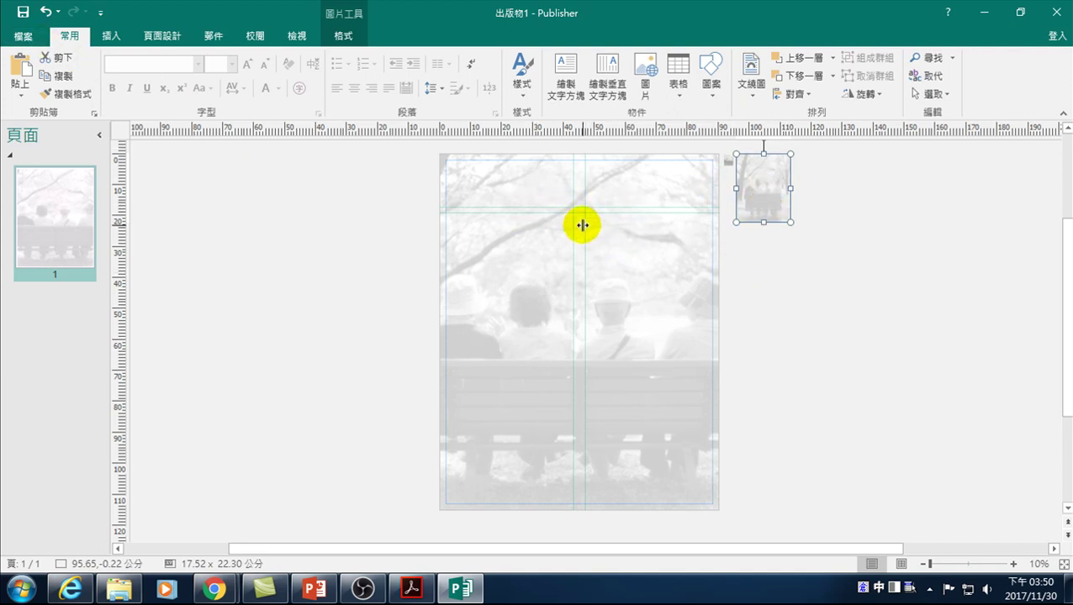
left_click_drag(585, 226, 577, 227)
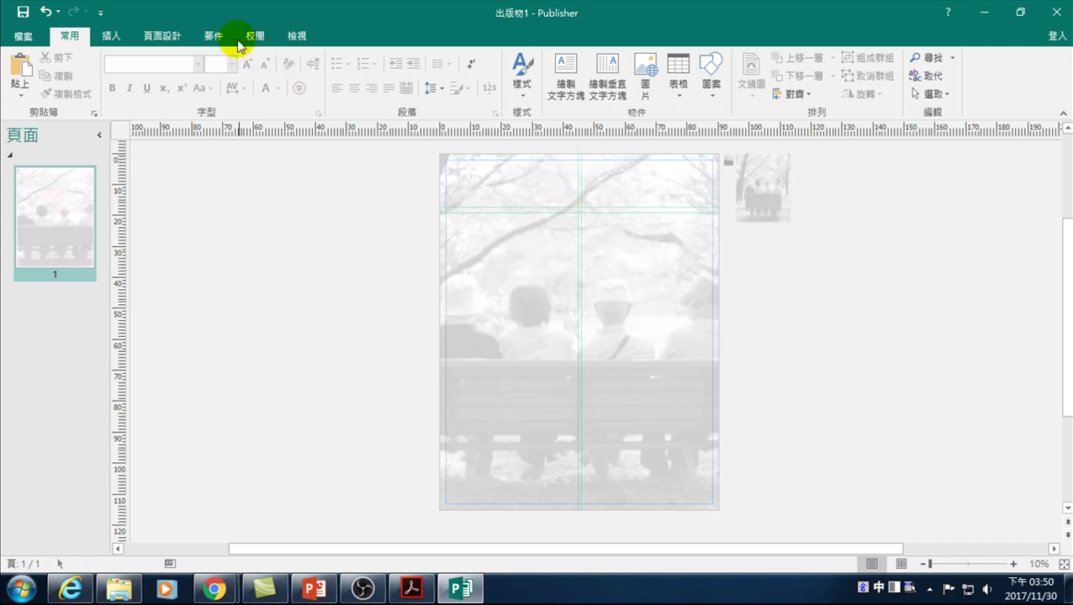
Try the three-column built-in guide layout, then undo it to keep the two-column guides.
left_click(111, 36)
left_click(161, 37)
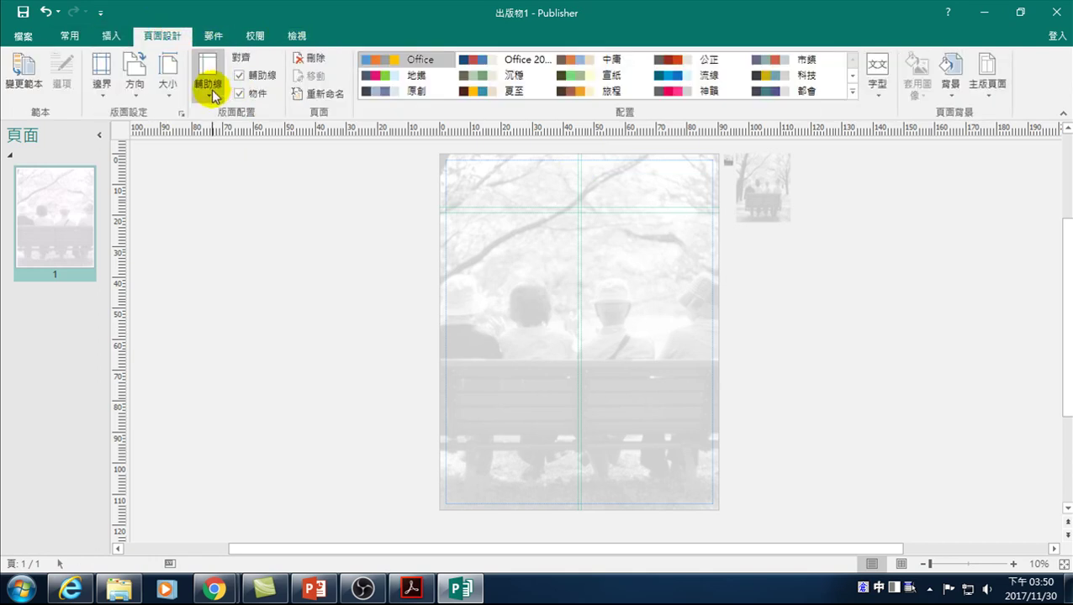
left_click(209, 91)
left_click(324, 276)
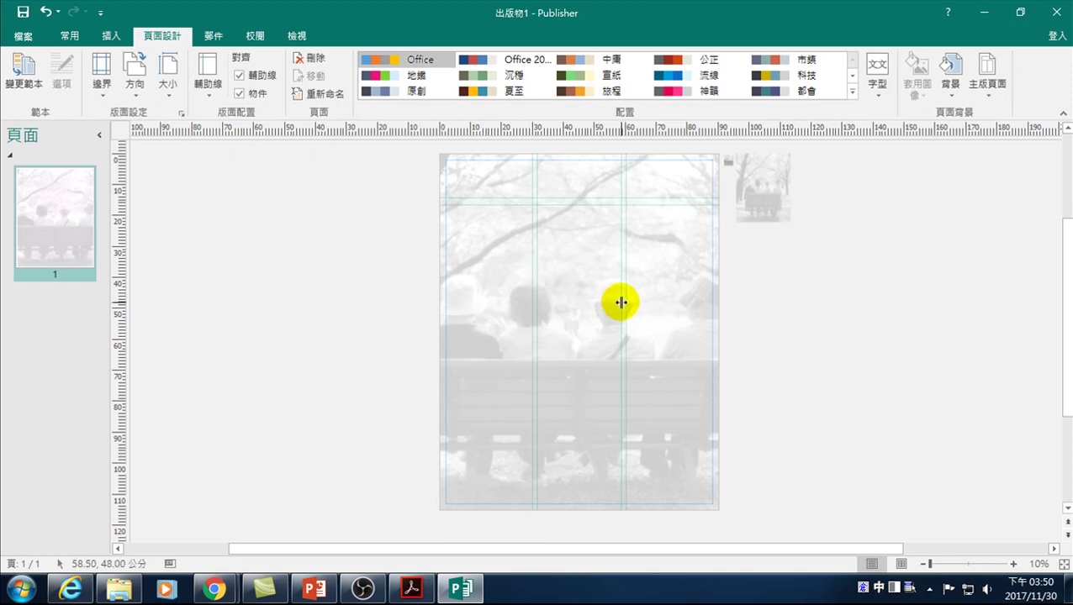
left_click(45, 13)
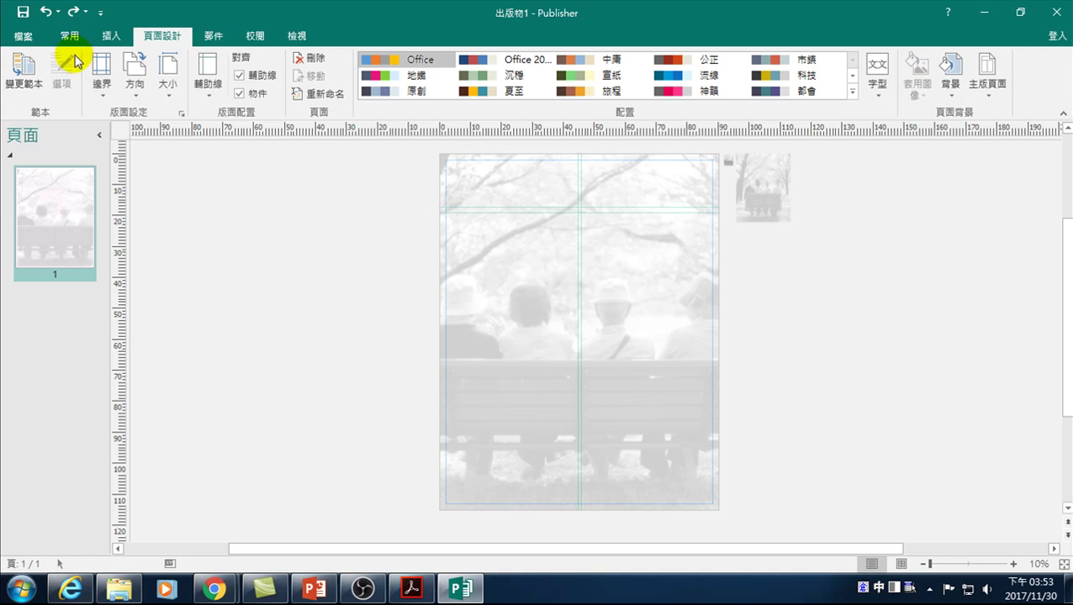
left_click(112, 38)
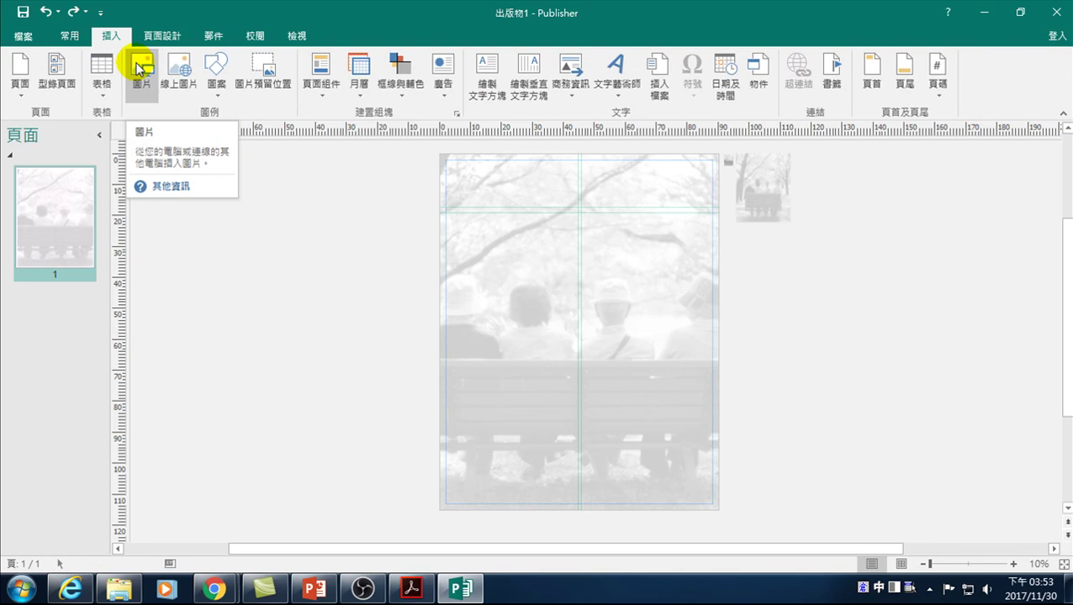
Insert CGIT_logo.svg from the D:\Publisher 20171124 folder onto the page.
left_click(139, 68)
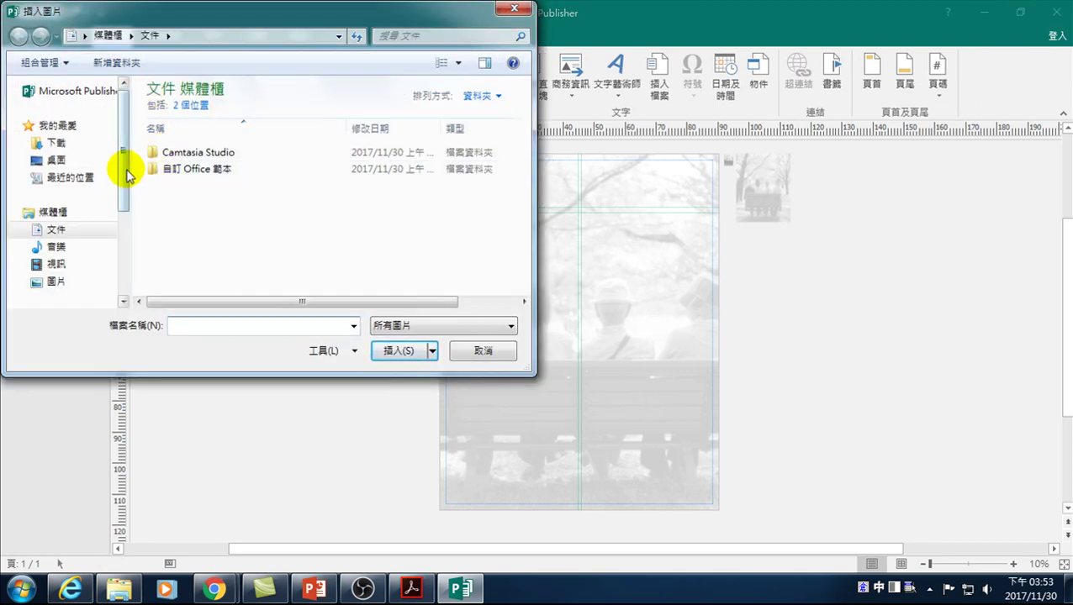
left_click(59, 143)
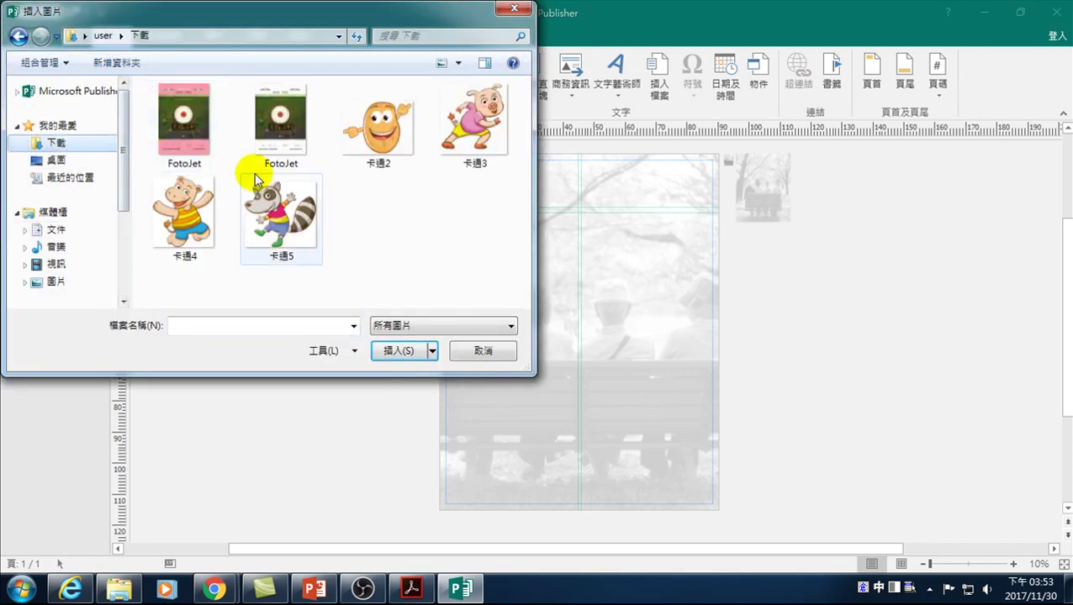
left_click_drag(120, 183, 123, 237)
left_click(79, 274)
double_click(179, 143)
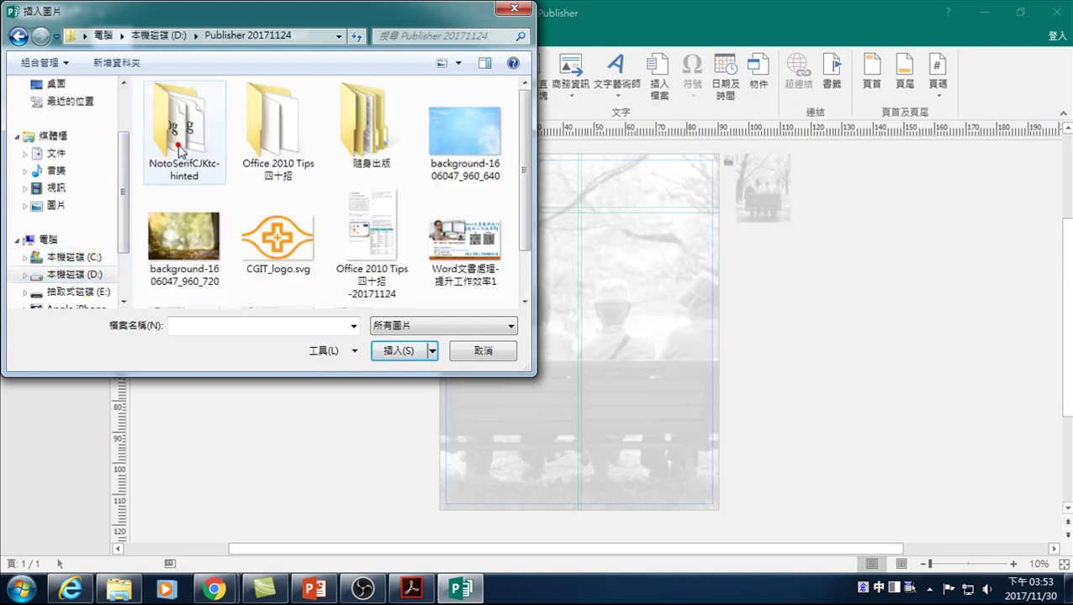
left_click(278, 237)
left_click(397, 347)
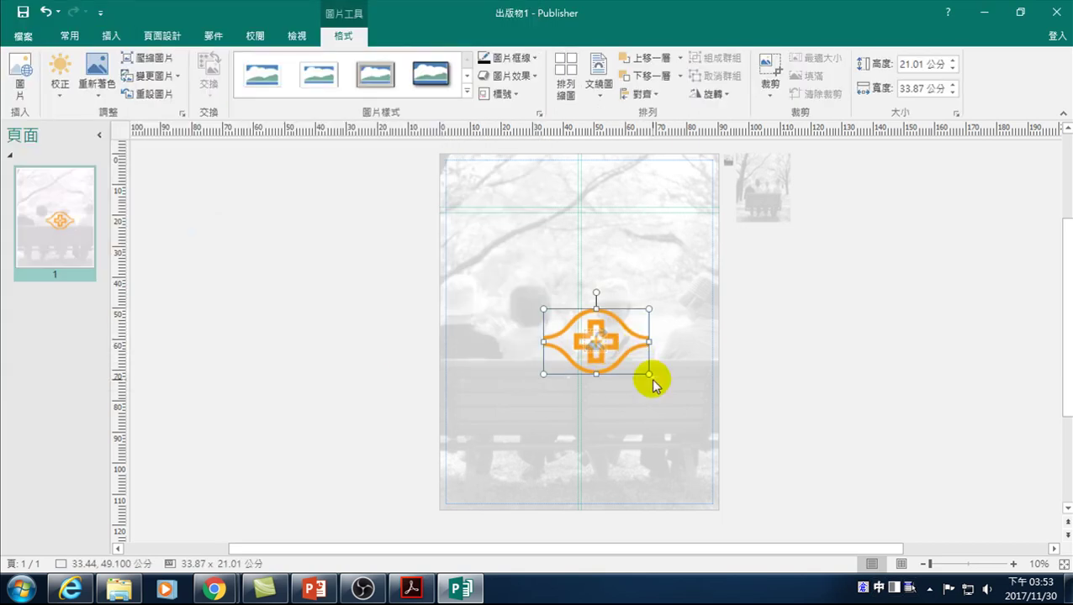
Shrink the logo, place it in the top-left corner, and keep the centre guide unchanged.
left_click_drag(646, 372, 556, 337)
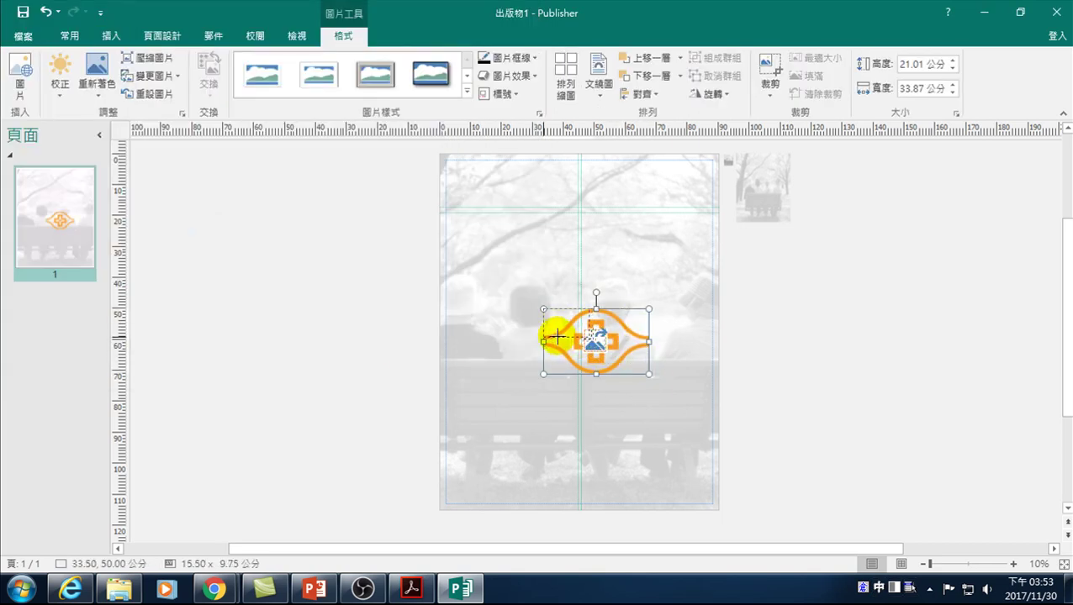
mouse_move(552, 315)
left_mouse_down()
mouse_move(509, 209)
mouse_move(456, 168)
left_mouse_up()
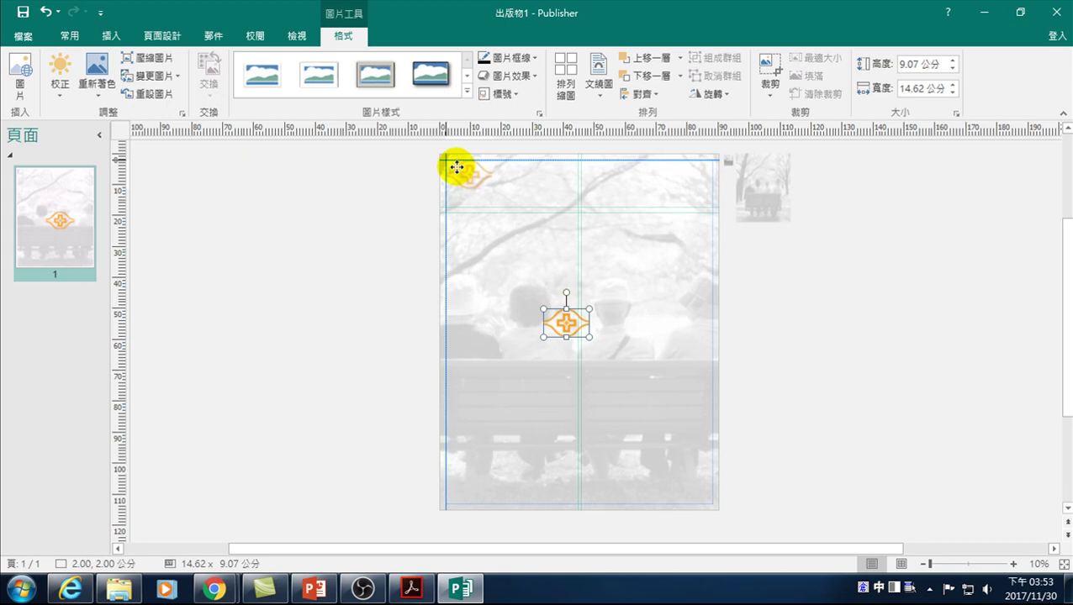
left_click_drag(456, 168, 457, 167)
left_click(317, 268)
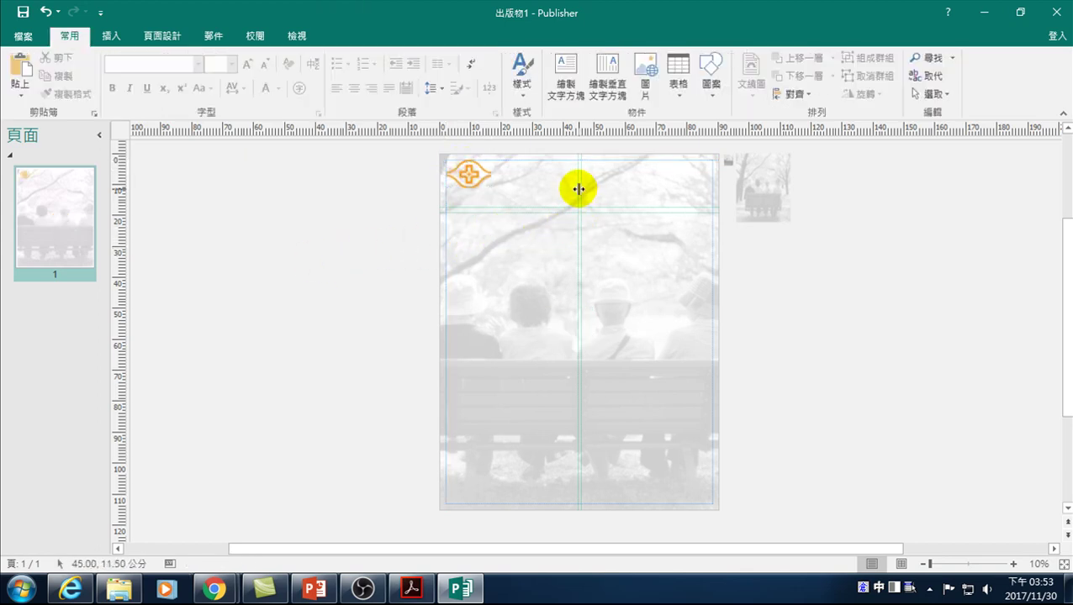
left_click_drag(579, 188, 492, 191)
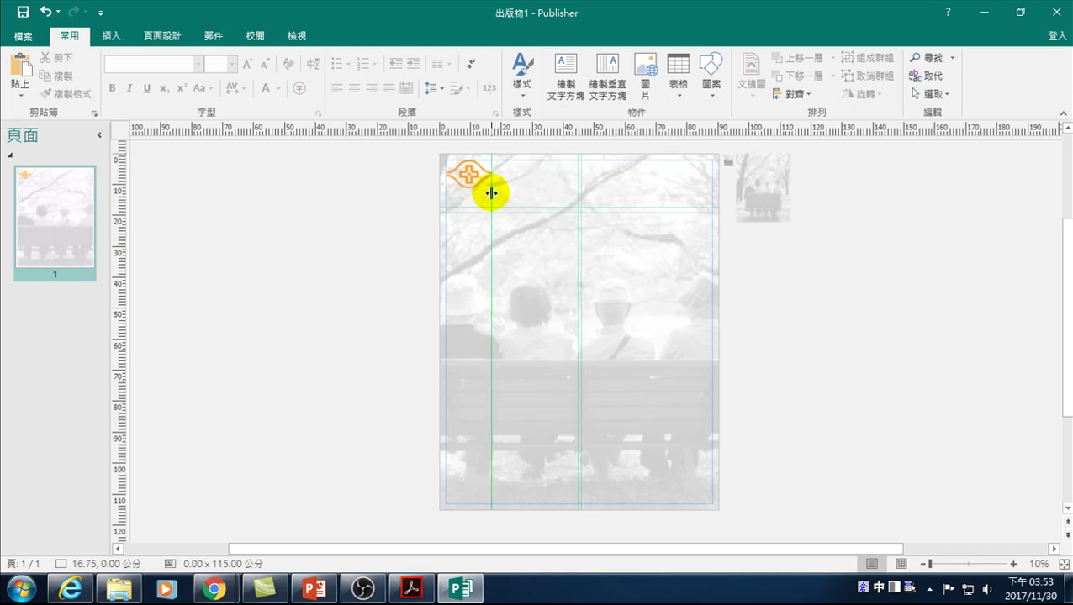
left_click_drag(491, 193, 576, 203)
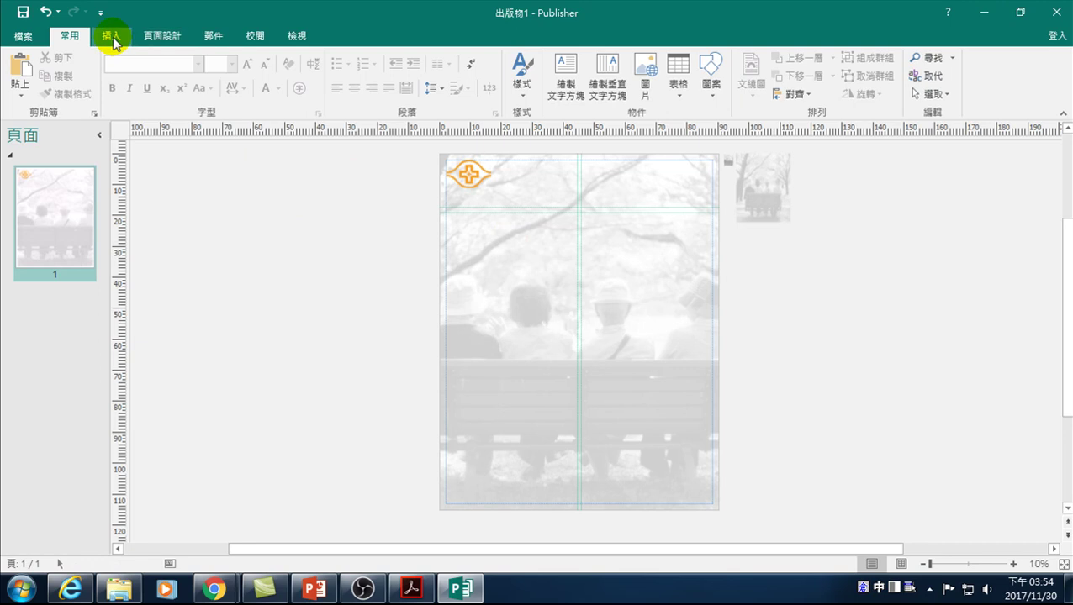
Add a vertical ruler guide at about 17 cm from the left edge, leaving its options unchanged.
left_click(149, 36)
left_click(209, 88)
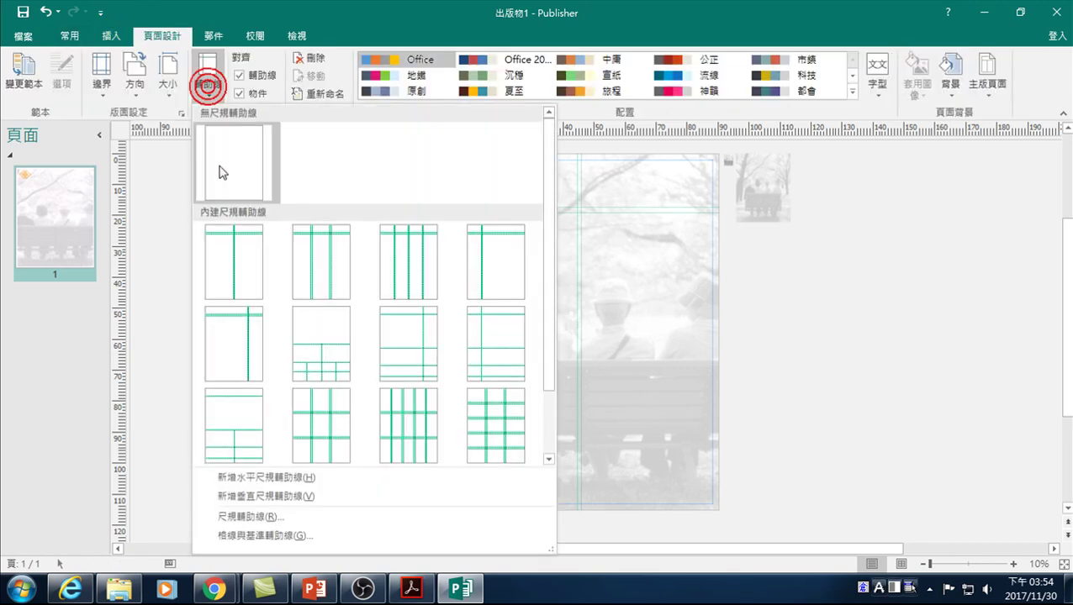
left_click(255, 496)
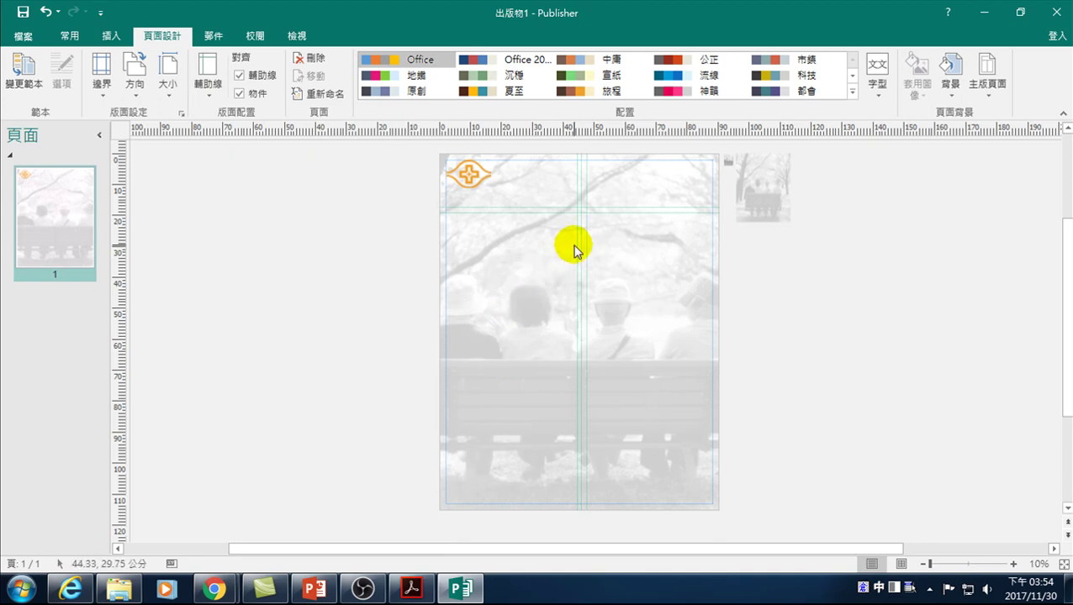
left_click_drag(575, 244, 492, 245)
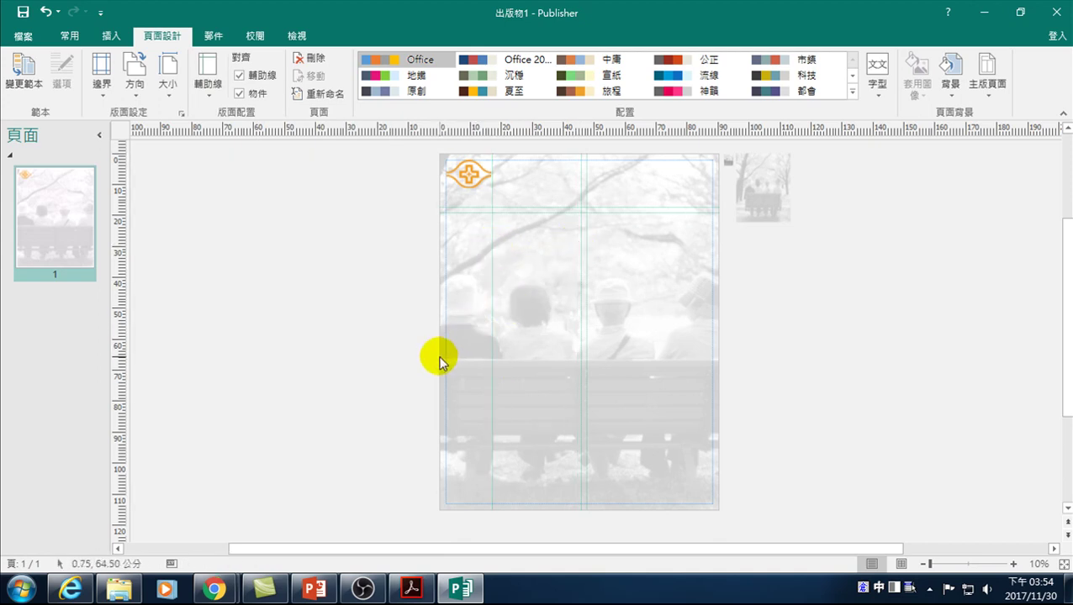
right_click(492, 300)
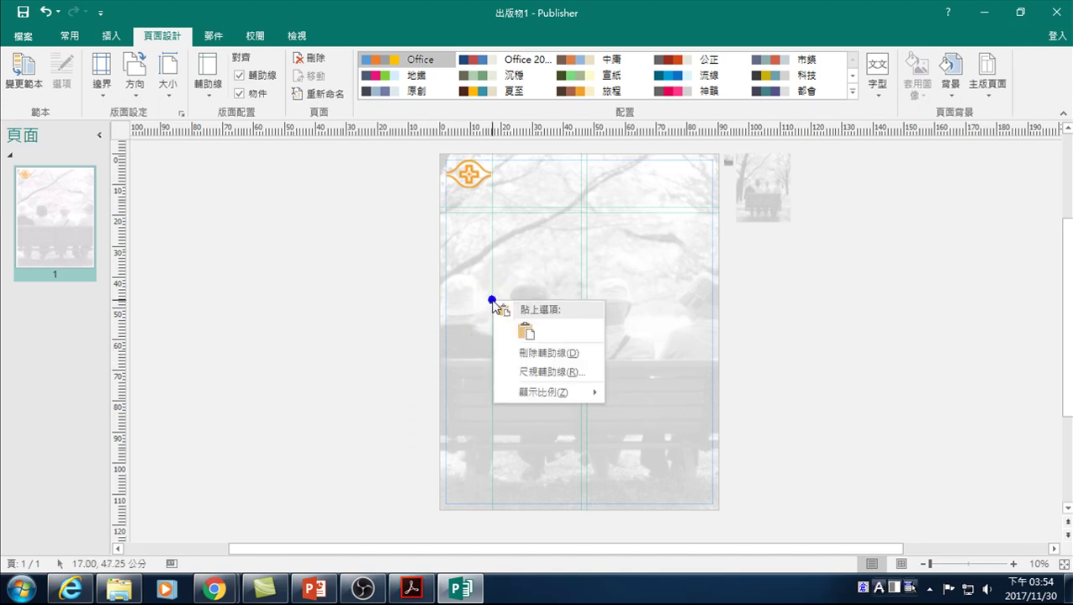
left_click(492, 290)
right_click(492, 284)
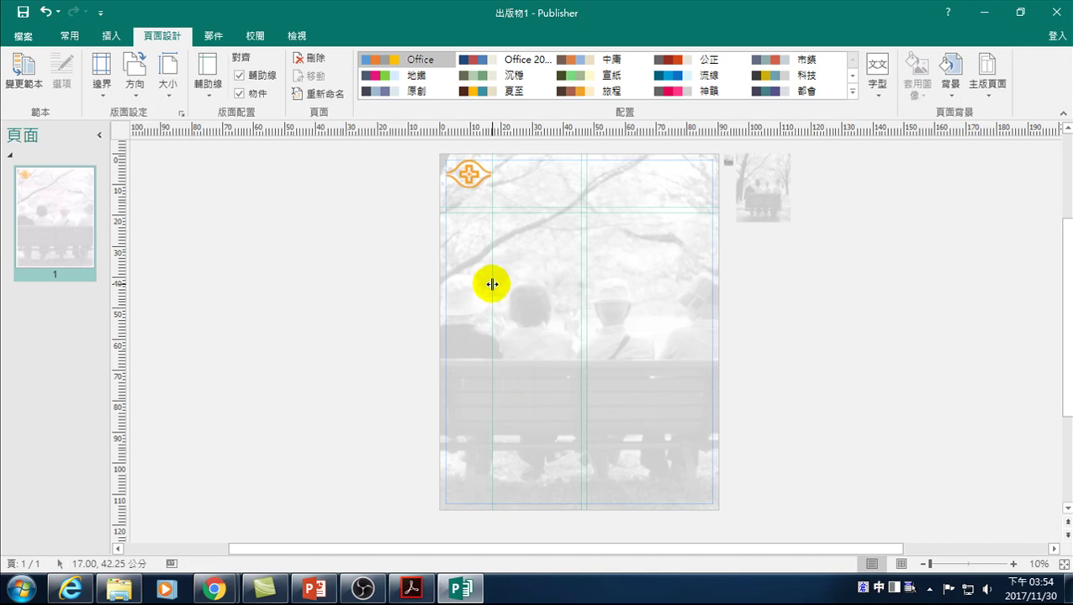
left_click(322, 299)
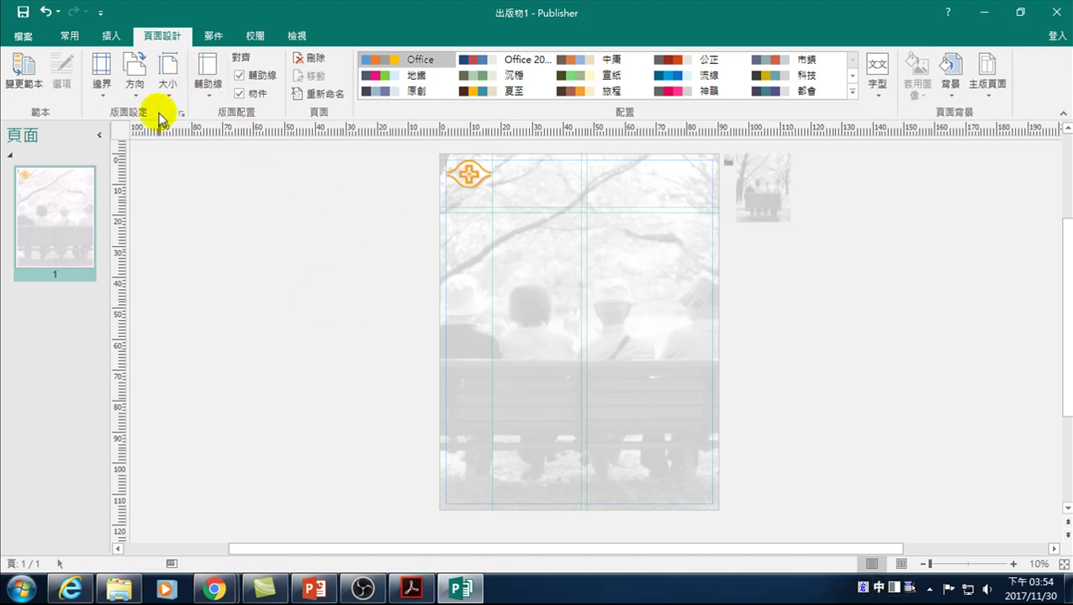
Copy the paper's title, author and affiliation lines from the PDF in Acrobat Reader.
left_click(411, 588)
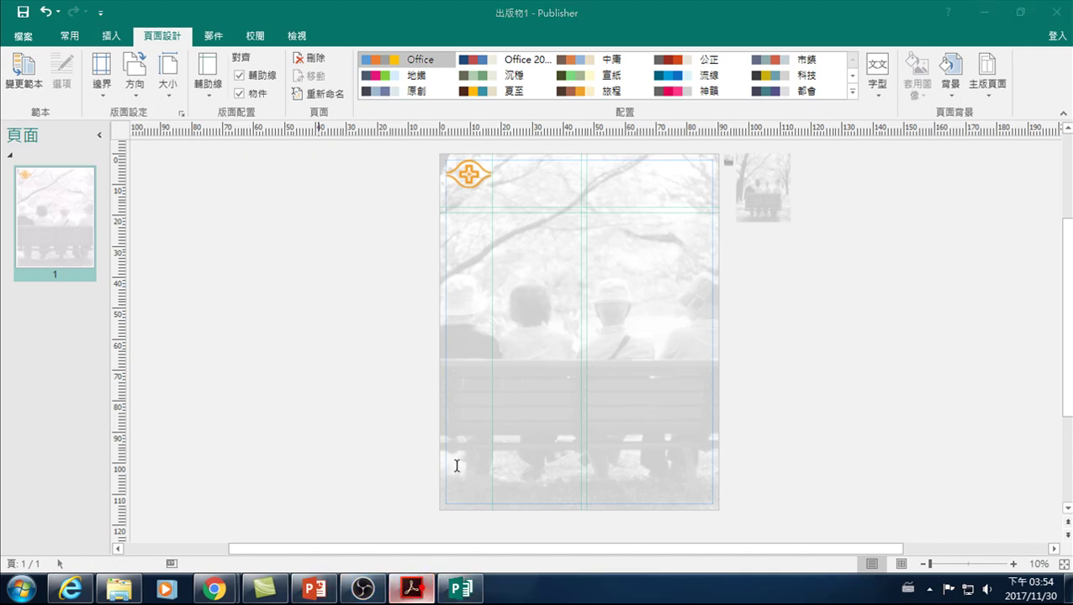
left_click_drag(135, 374, 729, 432)
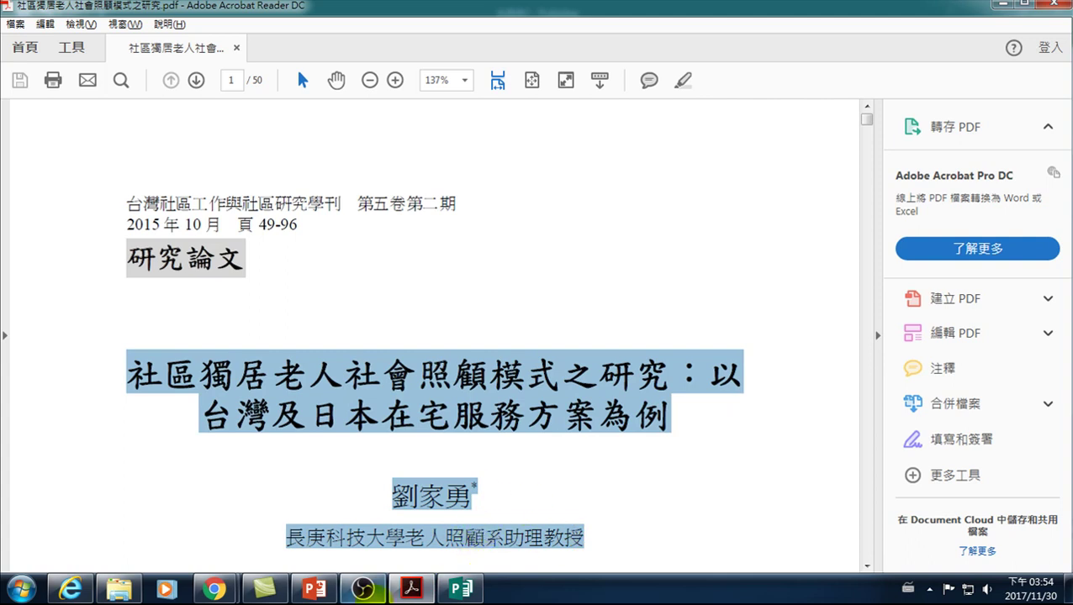
left_click(461, 589)
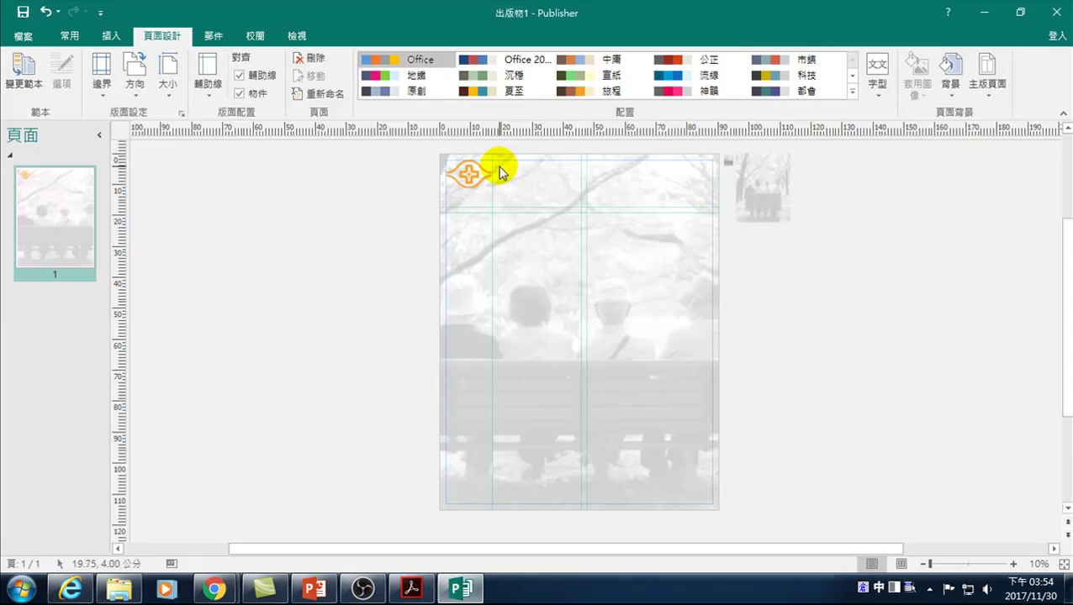
Paste the copied text as a text box and fit it at the page top beside the logo.
left_click(494, 169)
left_click(324, 271)
key("ctrl+v")
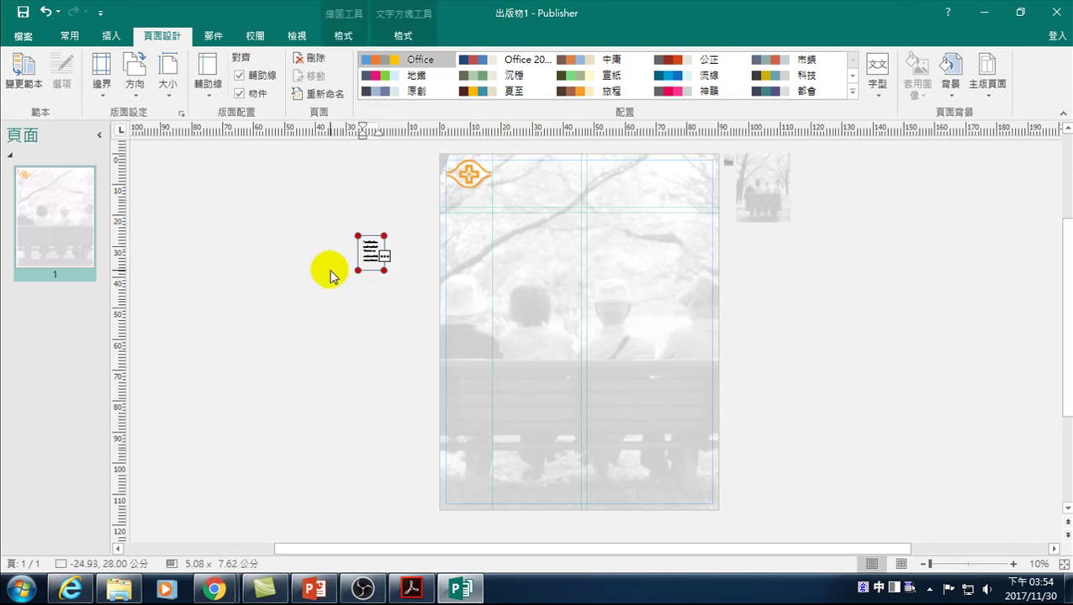
mouse_move(382, 268)
left_mouse_down()
mouse_move(590, 260)
mouse_move(616, 301)
left_mouse_up()
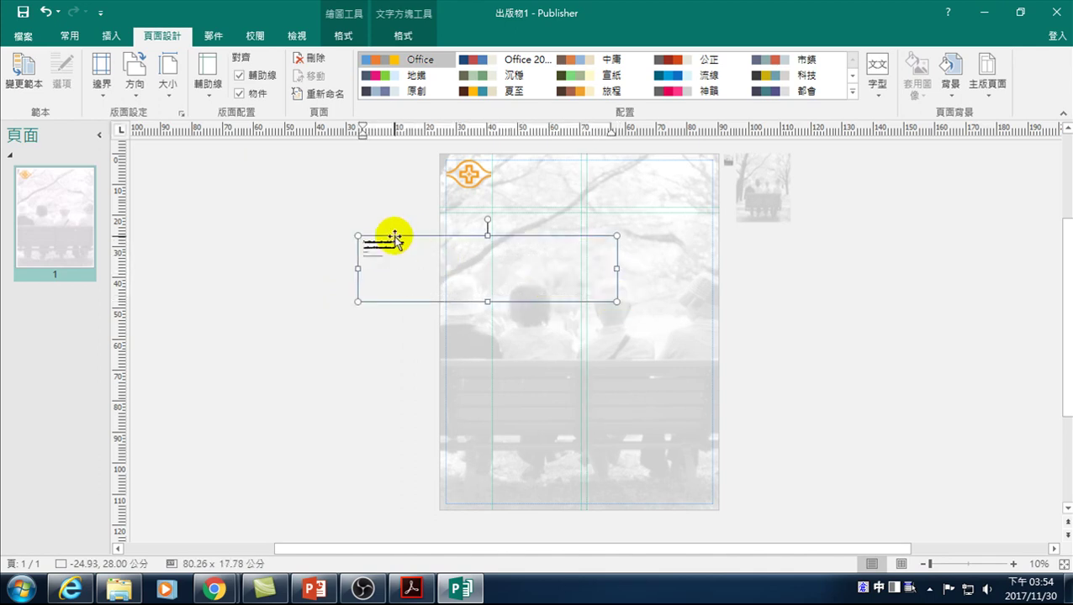
mouse_move(402, 233)
left_mouse_down()
mouse_move(495, 203)
mouse_move(521, 155)
left_mouse_up()
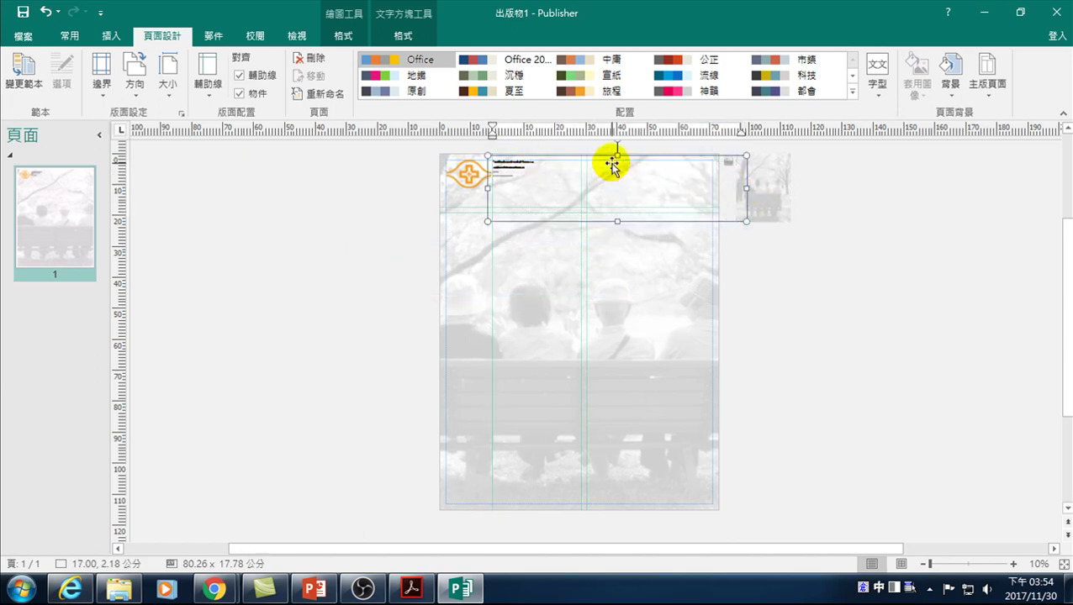
left_click_drag(746, 189, 716, 188)
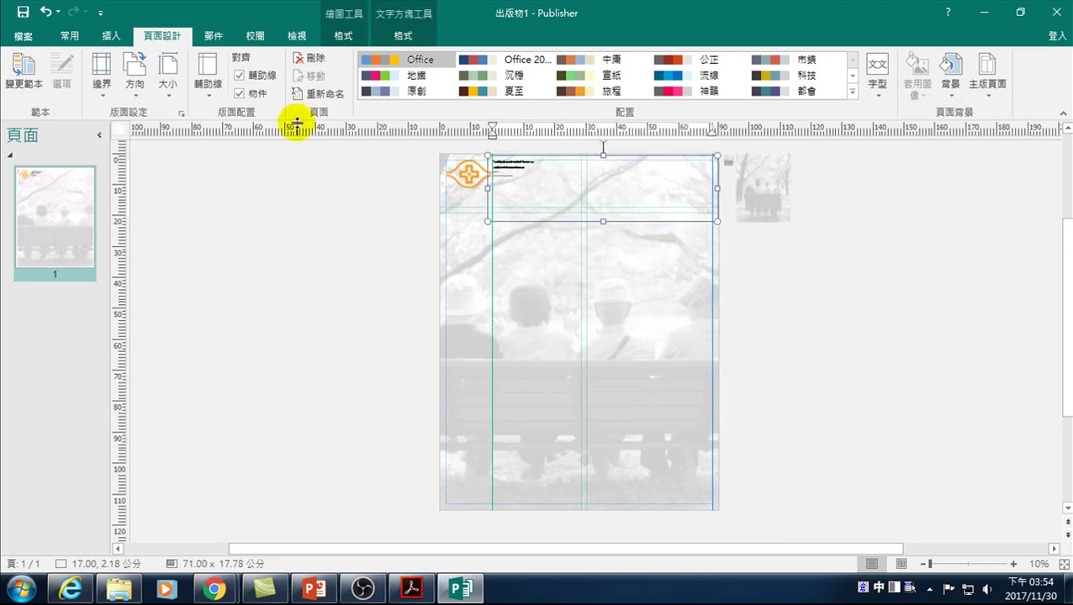
Enlarge the text step by step until the title reaches 80 pt.
left_click(70, 36)
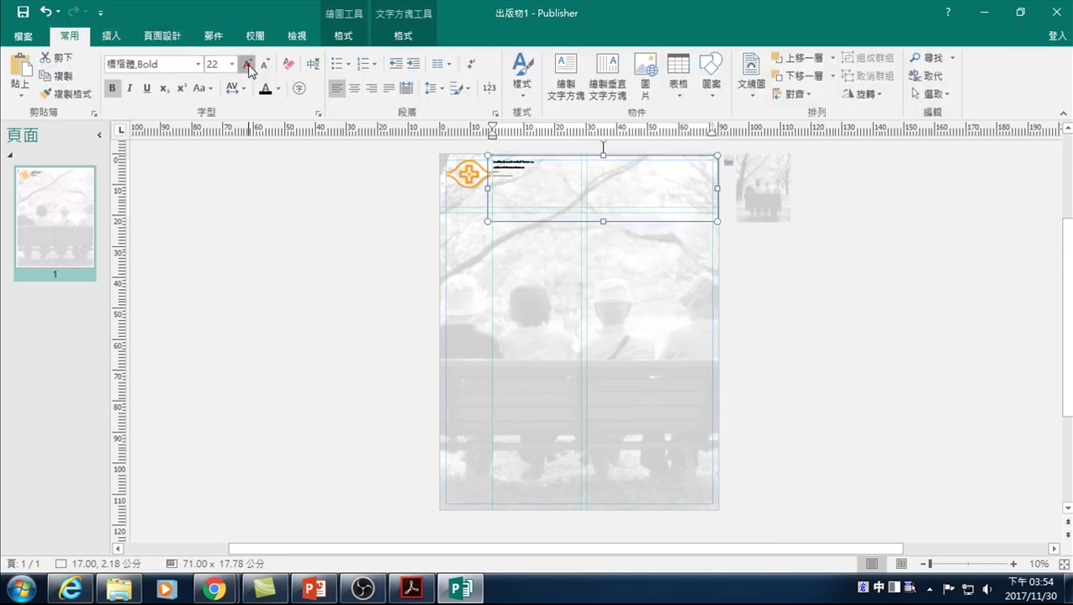
left_click(247, 65)
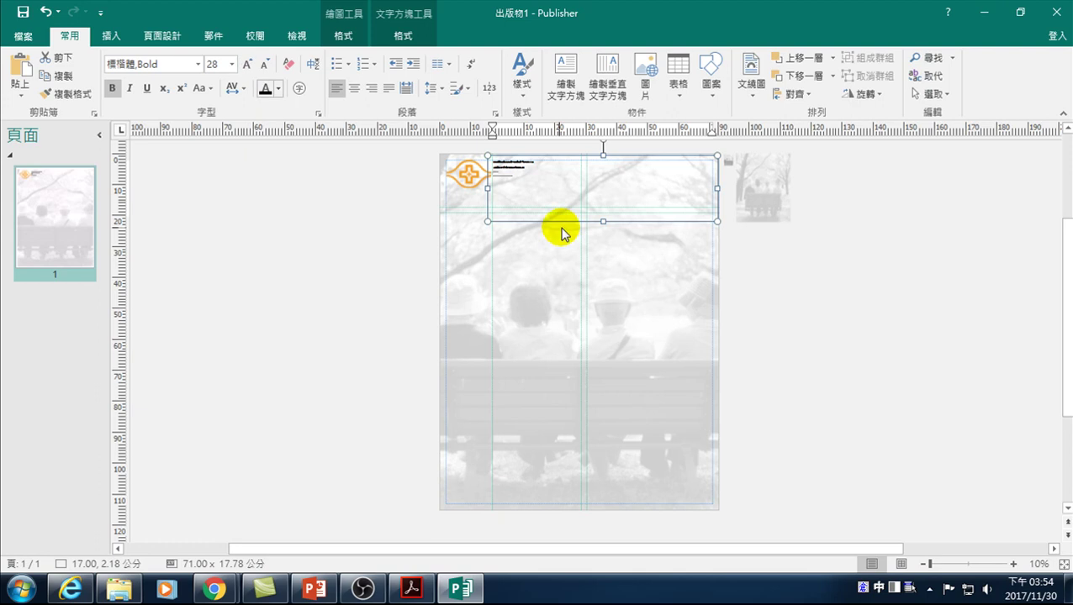
left_click(481, 157)
left_click(247, 64)
left_click(247, 65)
left_click(247, 64)
left_click(247, 65)
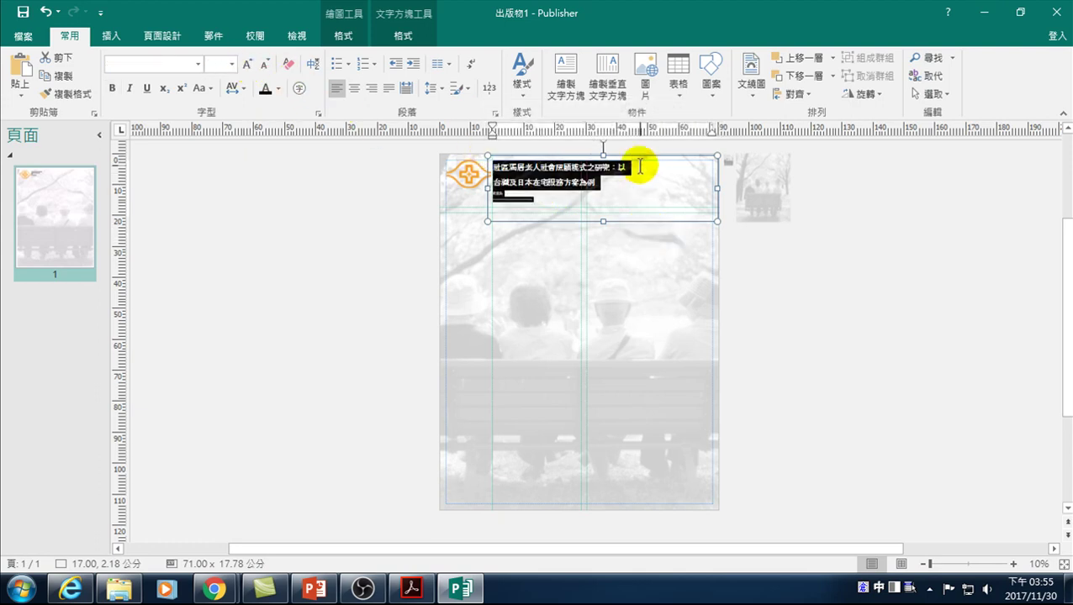
left_click(639, 166)
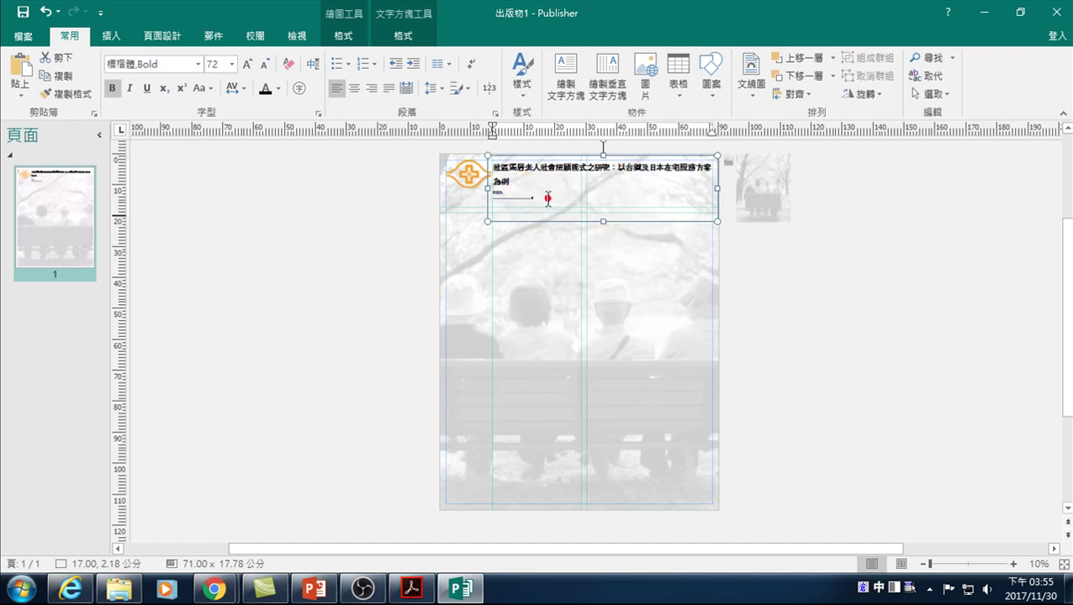
left_click_drag(547, 198, 479, 158)
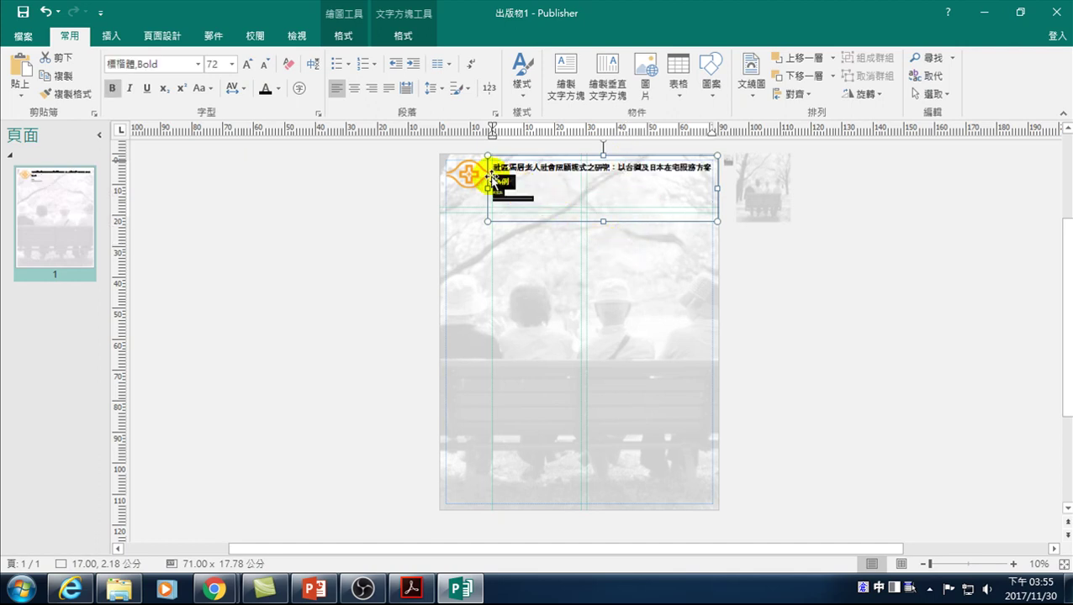
left_click(245, 64)
left_click(515, 188)
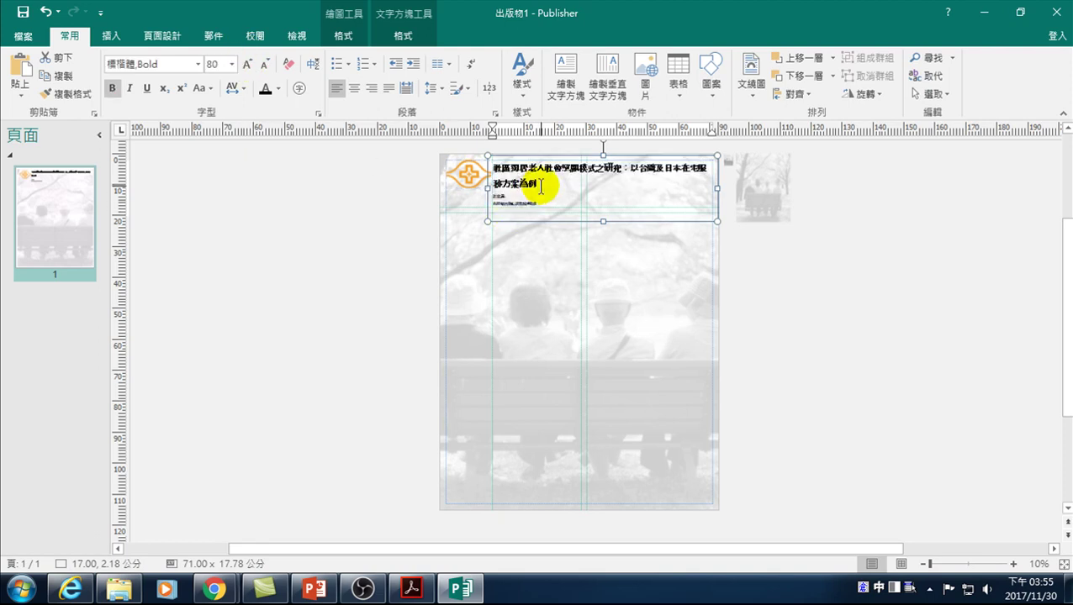
left_click(542, 203)
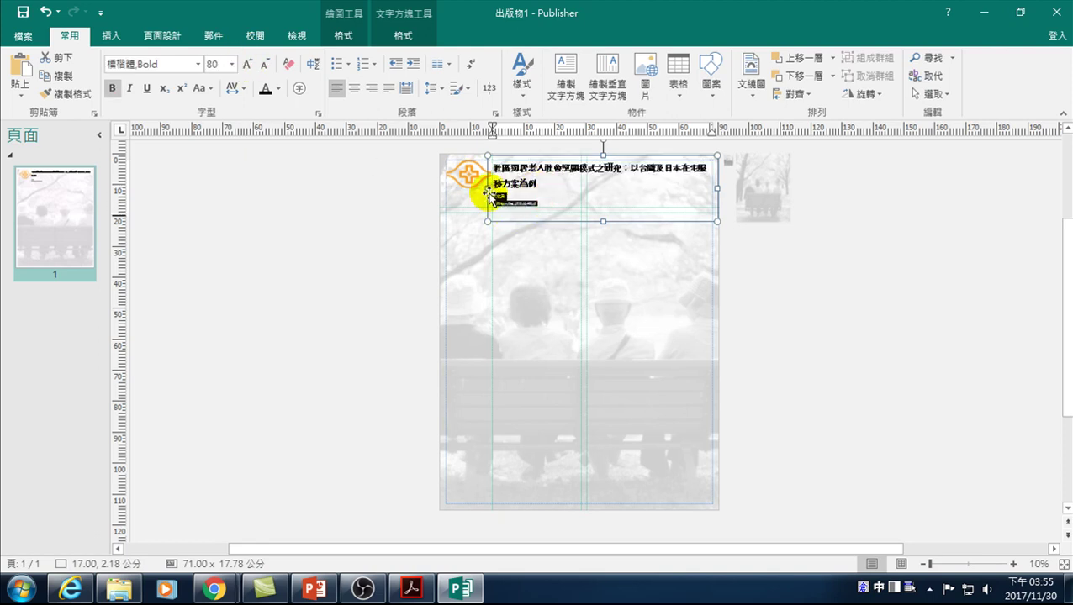
left_click(763, 254)
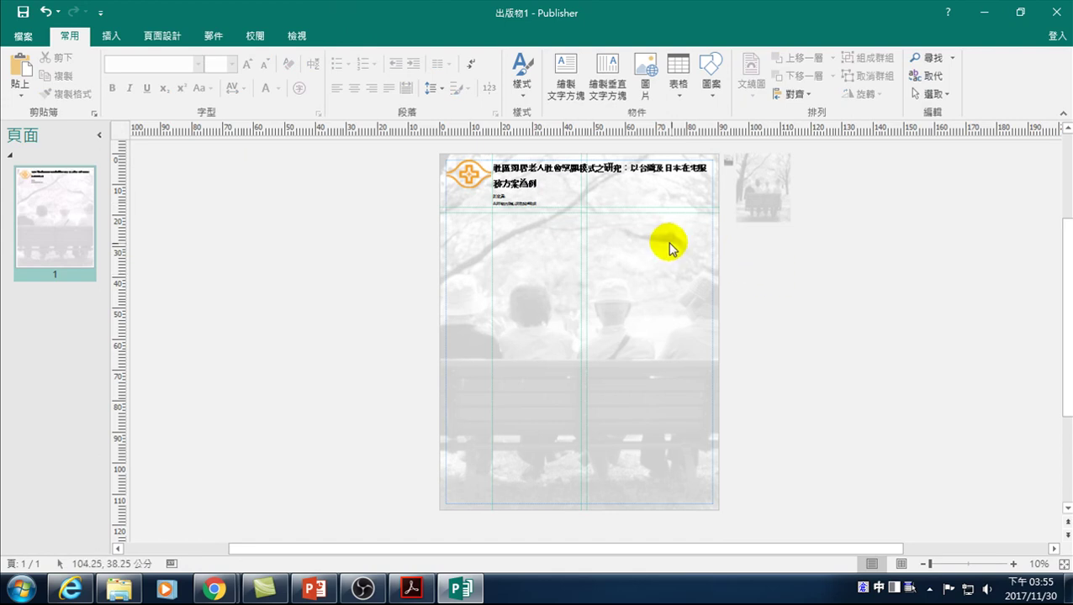
Zoom to 40% to check the title, author and affiliation text, then back to 20%.
left_click(1015, 565)
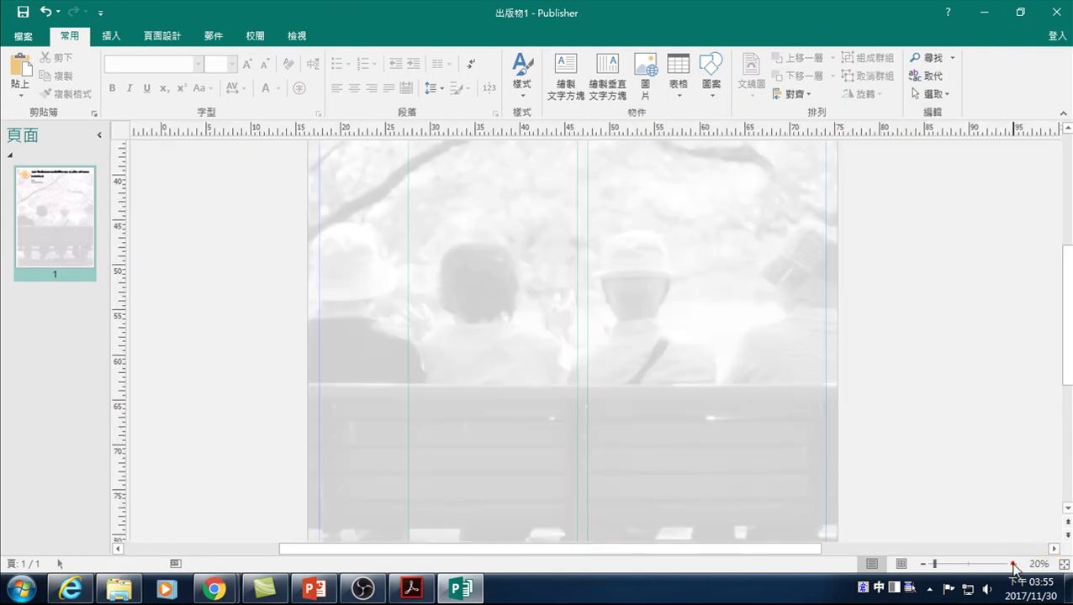
left_click(1015, 564)
scroll(811, 296, "up", 1)
scroll(966, 269, "up", 2)
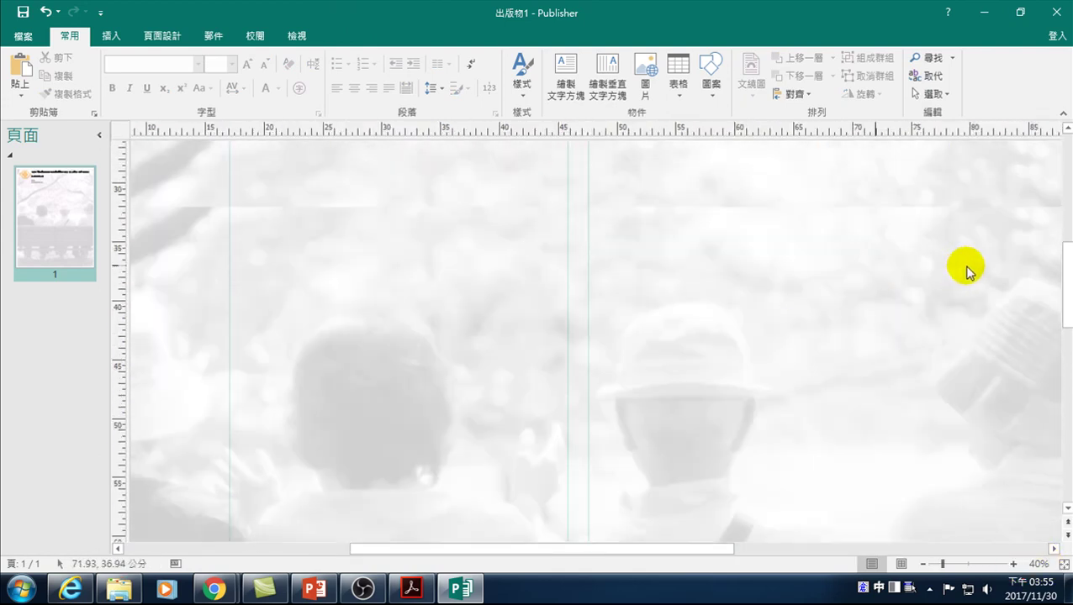
left_click(1063, 116)
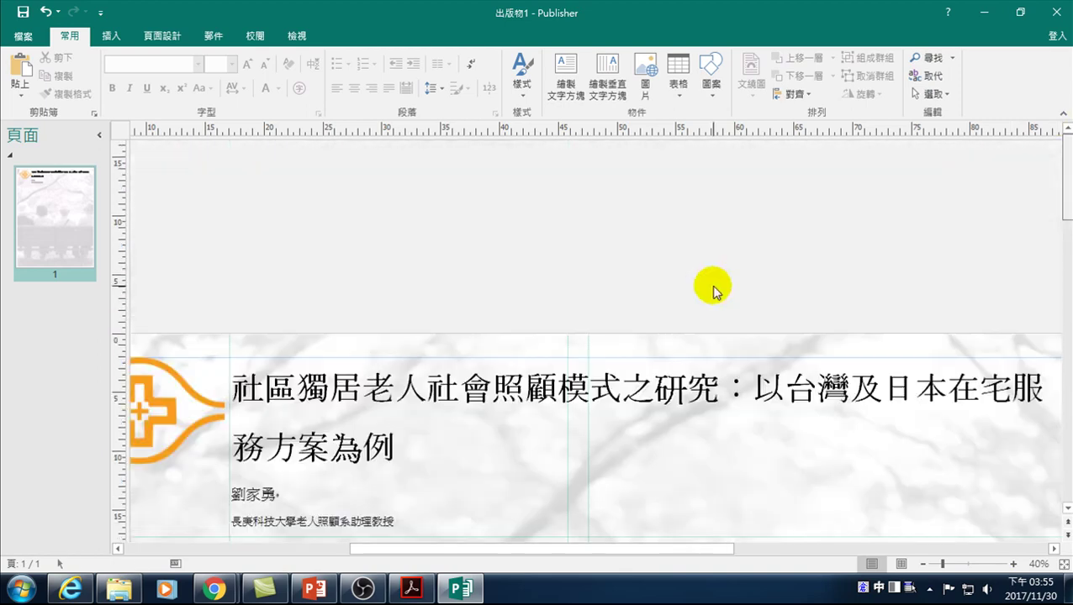
scroll(277, 422, "down", 1)
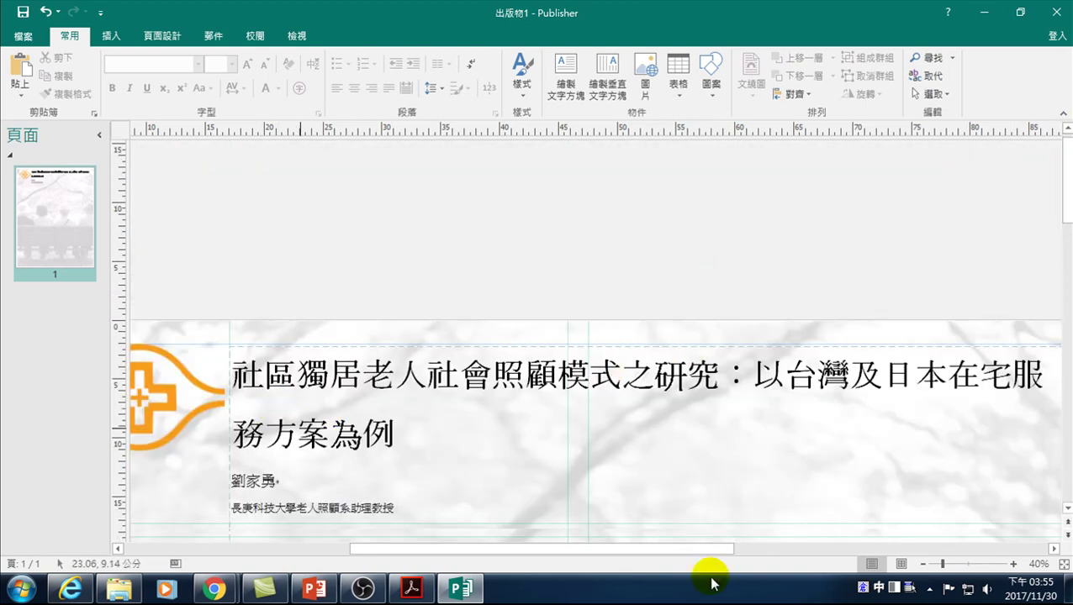
left_click(923, 564)
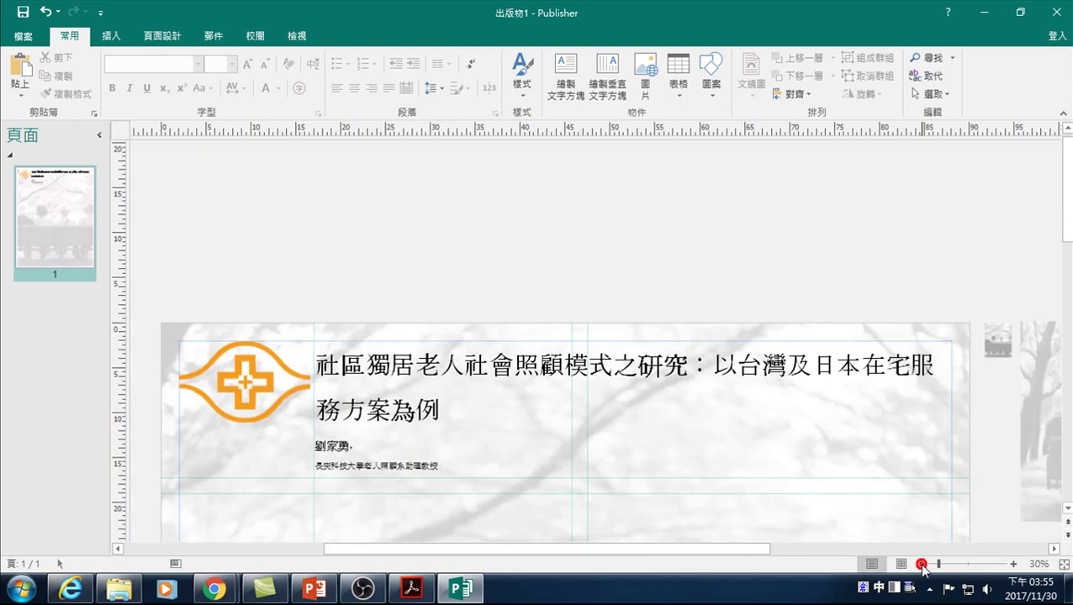
left_click(923, 565)
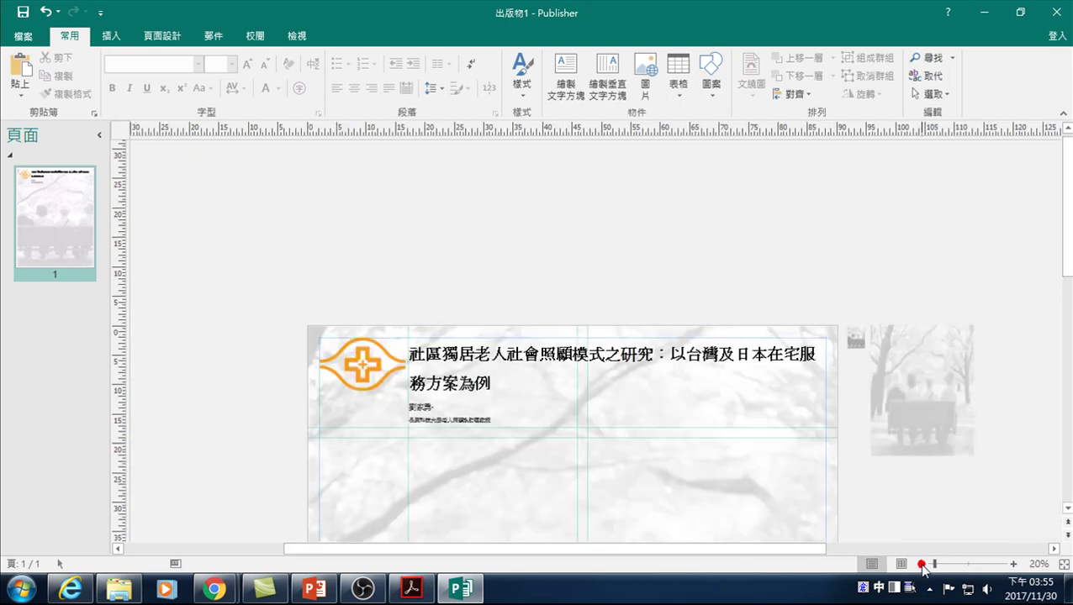
left_click(442, 405)
mouse_move(501, 381)
left_mouse_down()
mouse_move(417, 412)
mouse_move(514, 422)
left_mouse_up()
left_click(513, 422)
left_click(923, 475)
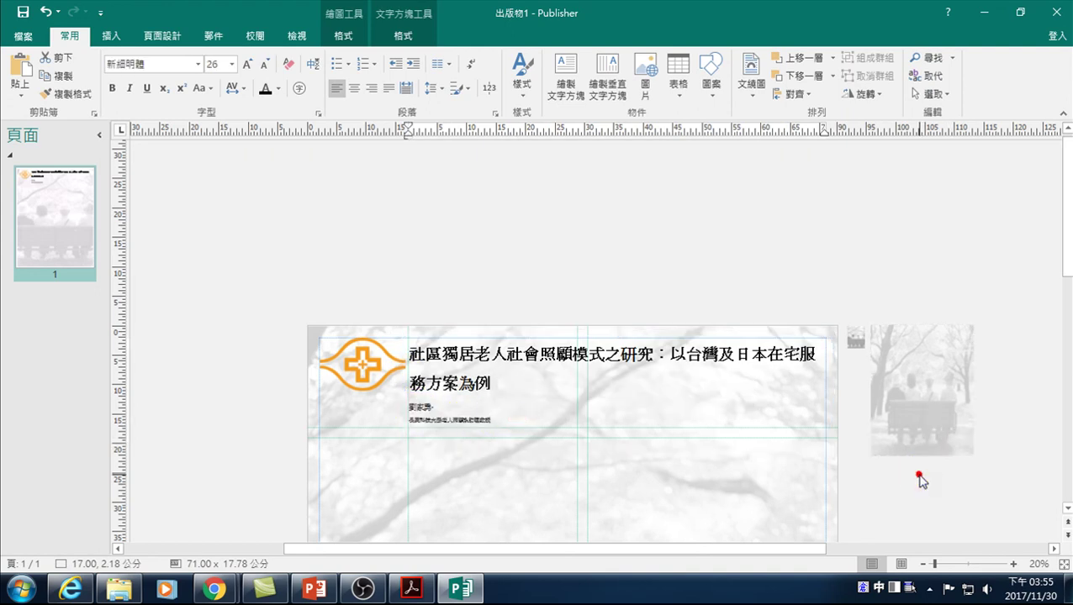
Move the horizontal guide below the title up to about 19 cm, then select the title text.
scroll(600, 429, "down", 1)
scroll(580, 425, "down", 1)
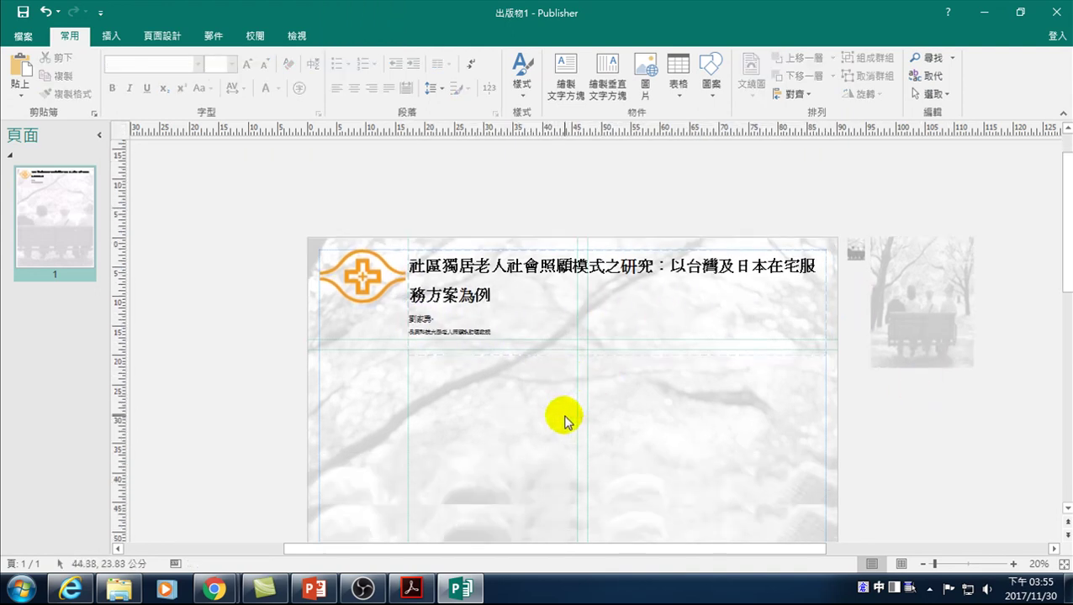
left_click_drag(366, 350, 369, 344)
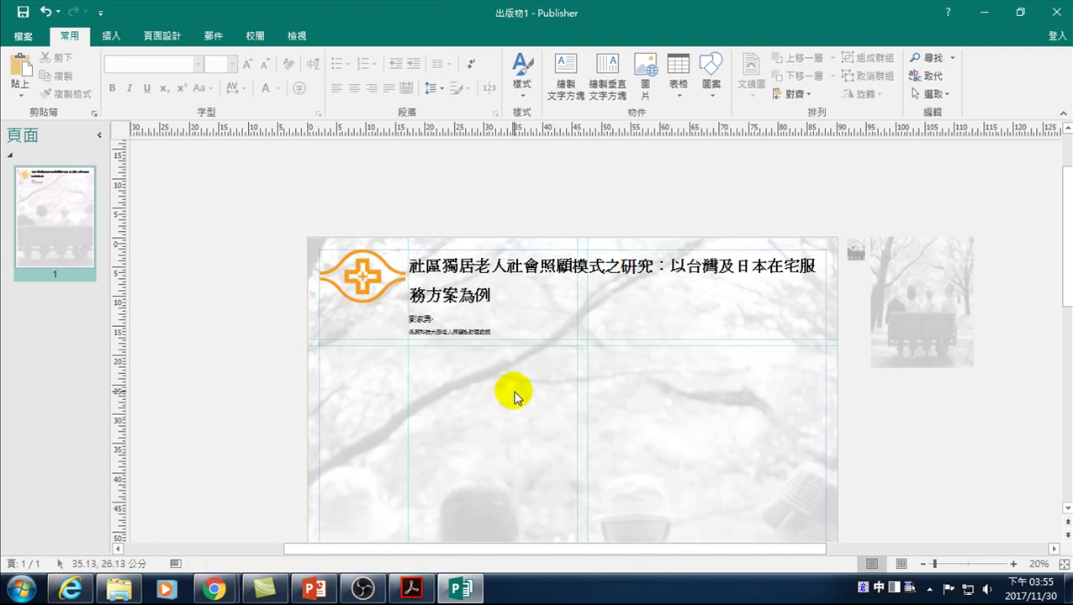
left_click(887, 417)
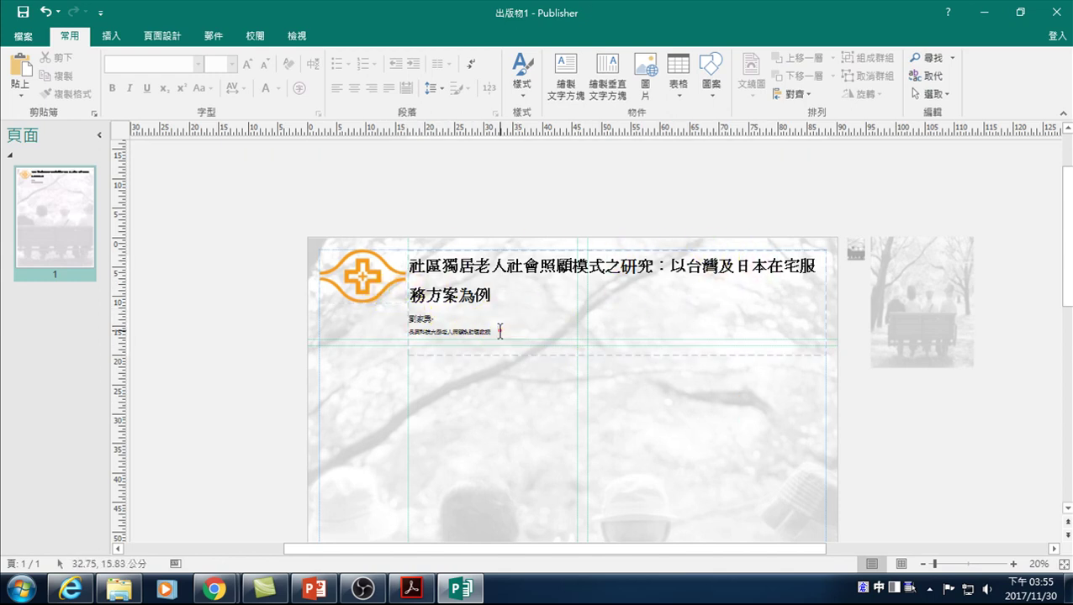
left_click_drag(496, 333, 406, 263)
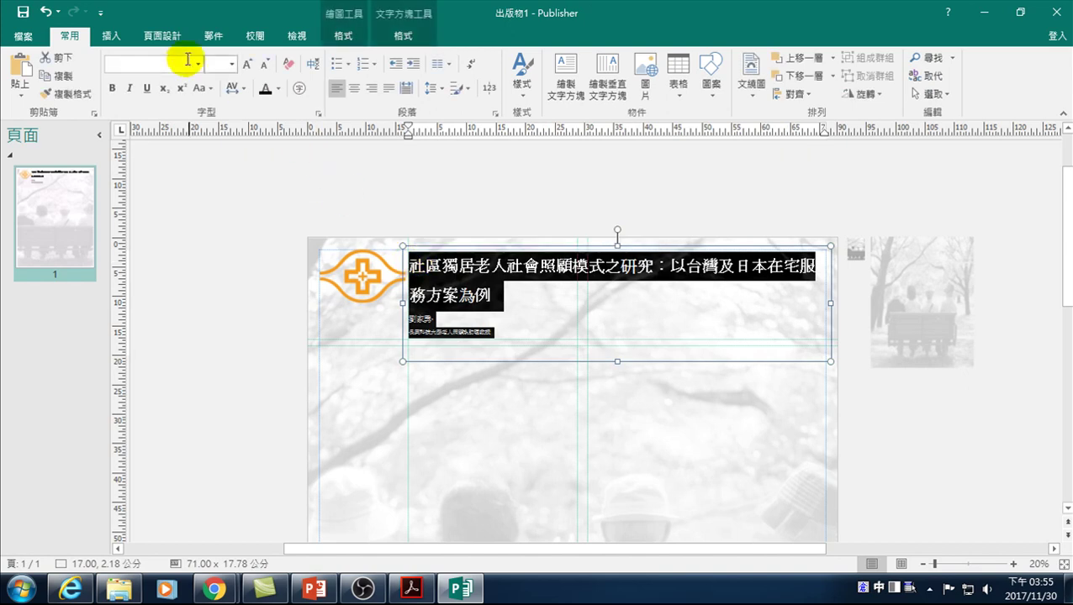
Set the title text to Noto Serif CJK TC Black.
left_click(199, 64)
scroll(185, 277, "down", 8)
scroll(186, 286, "up", 2)
scroll(177, 252, "up", 1)
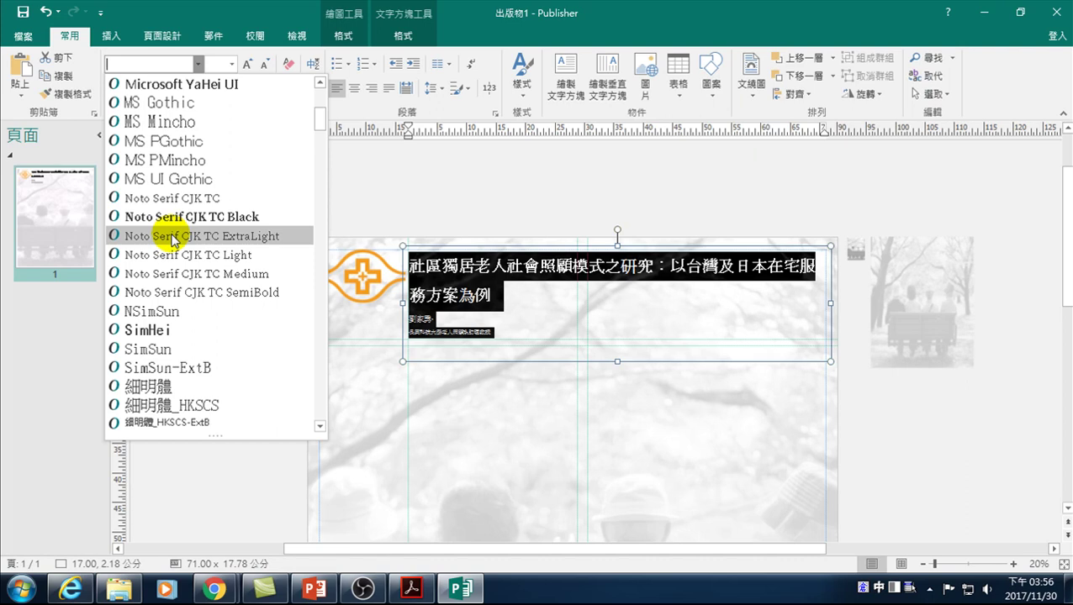
left_click(160, 217)
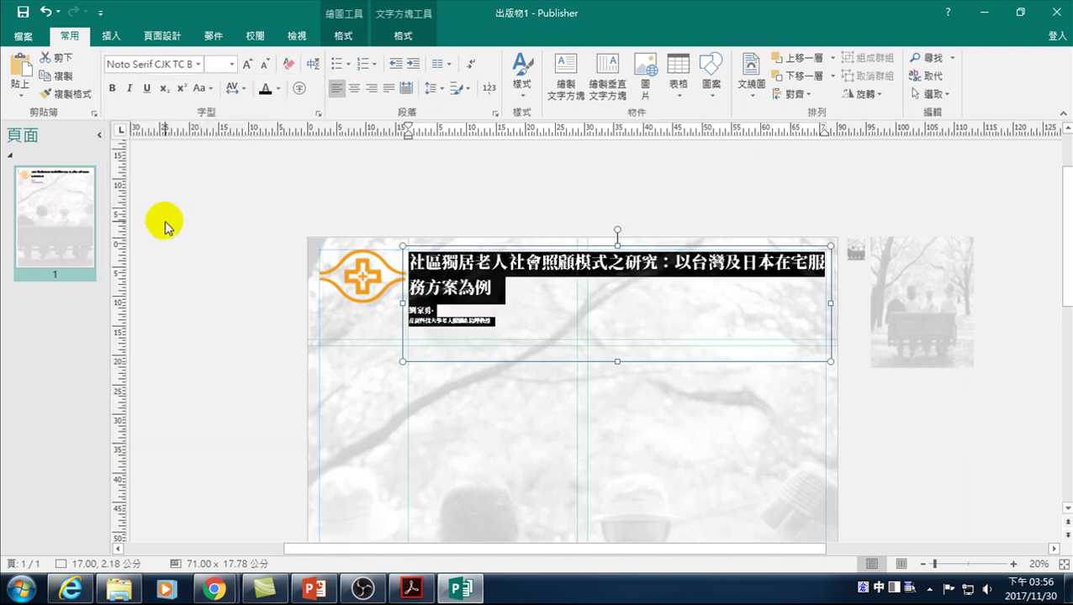
left_click(236, 303)
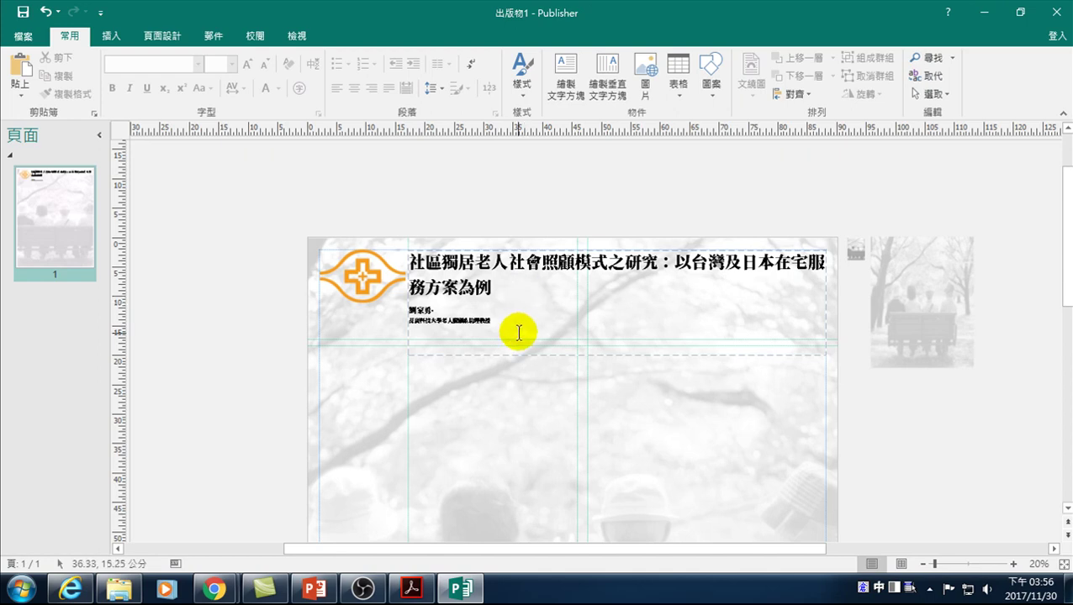
Enlarge the author and affiliation lines and nudge the guide below them up slightly.
left_click_drag(494, 321, 407, 308)
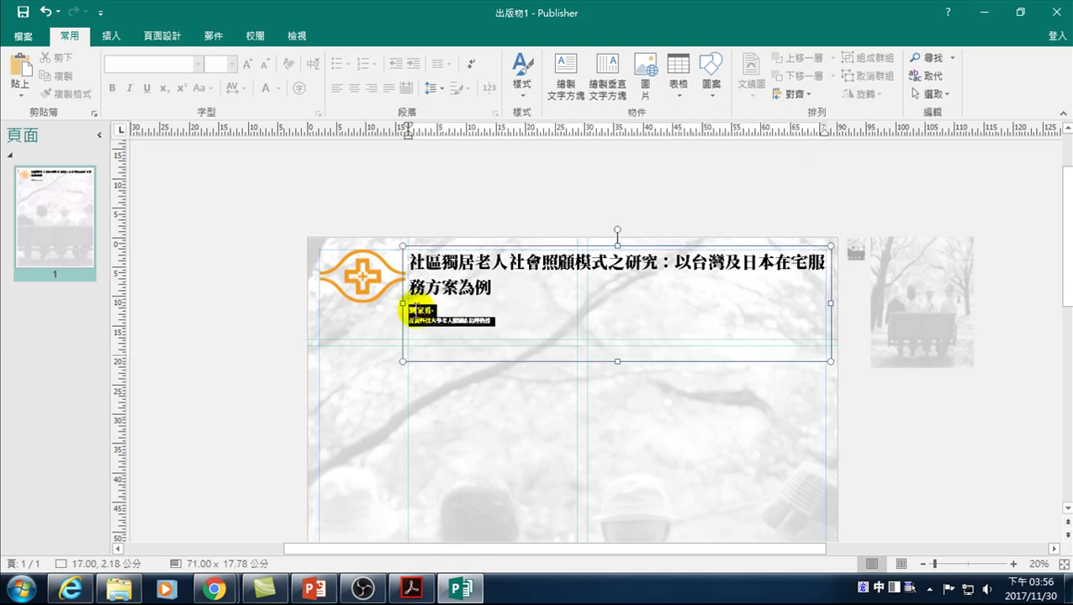
left_click(248, 65)
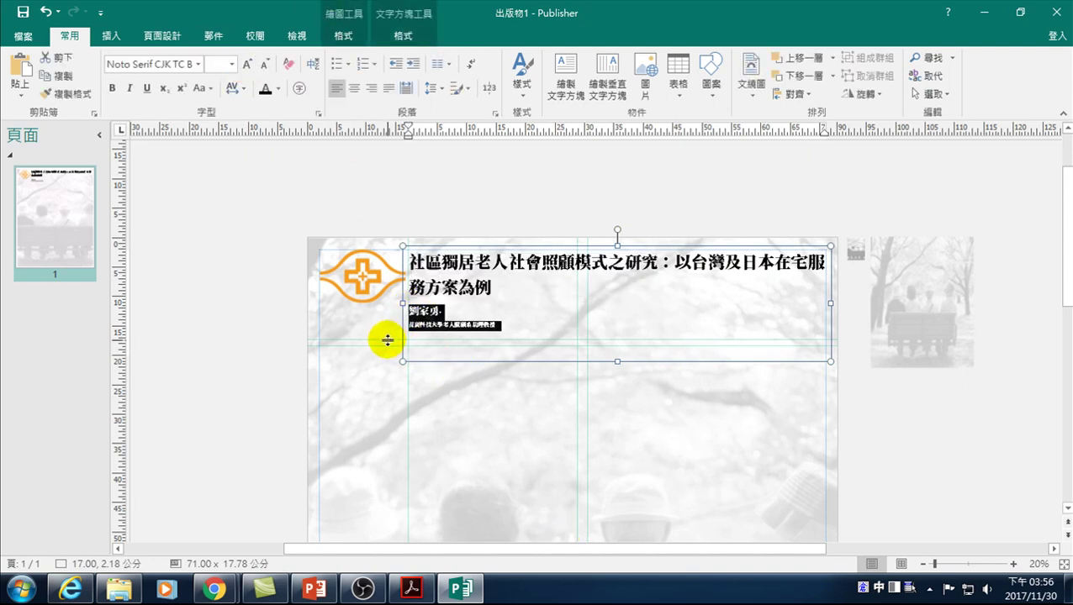
left_click_drag(387, 340, 385, 331)
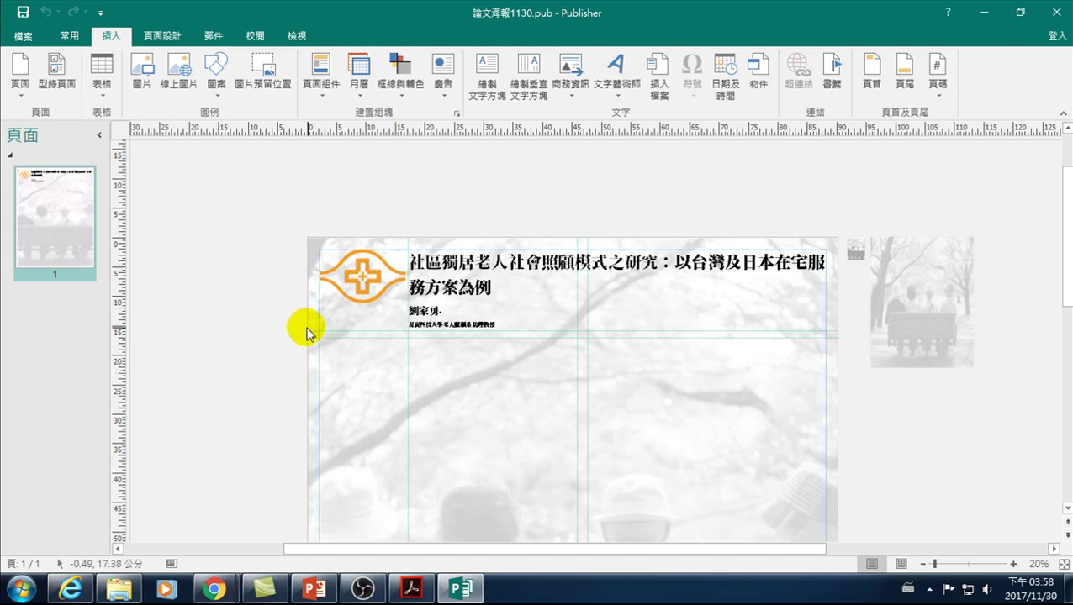
Insert the blue heading page part and stretch it into the left column below the header.
left_click(326, 74)
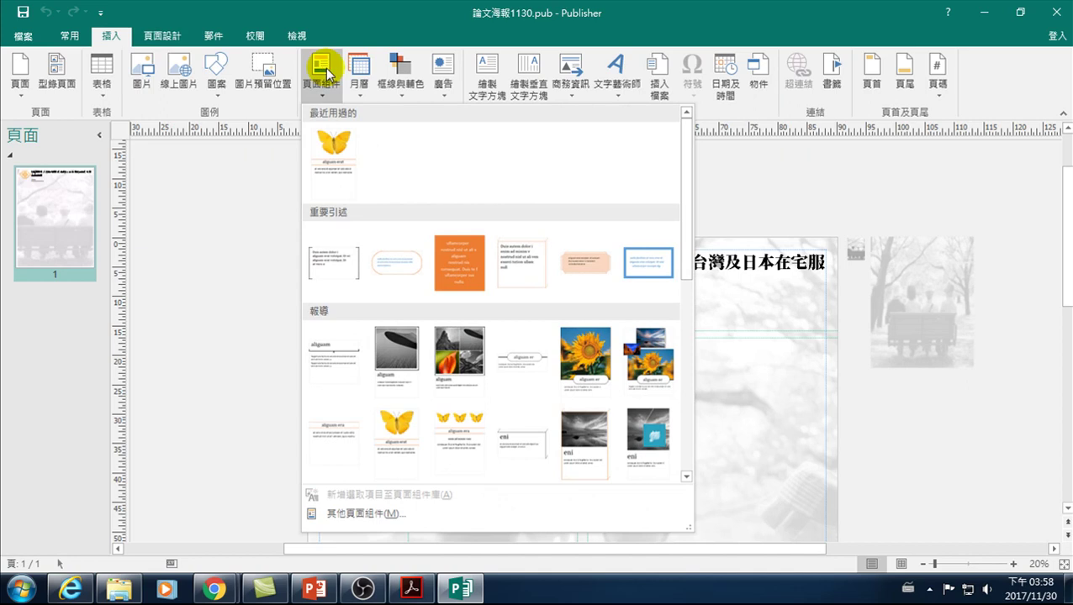
scroll(365, 387, "down", 5)
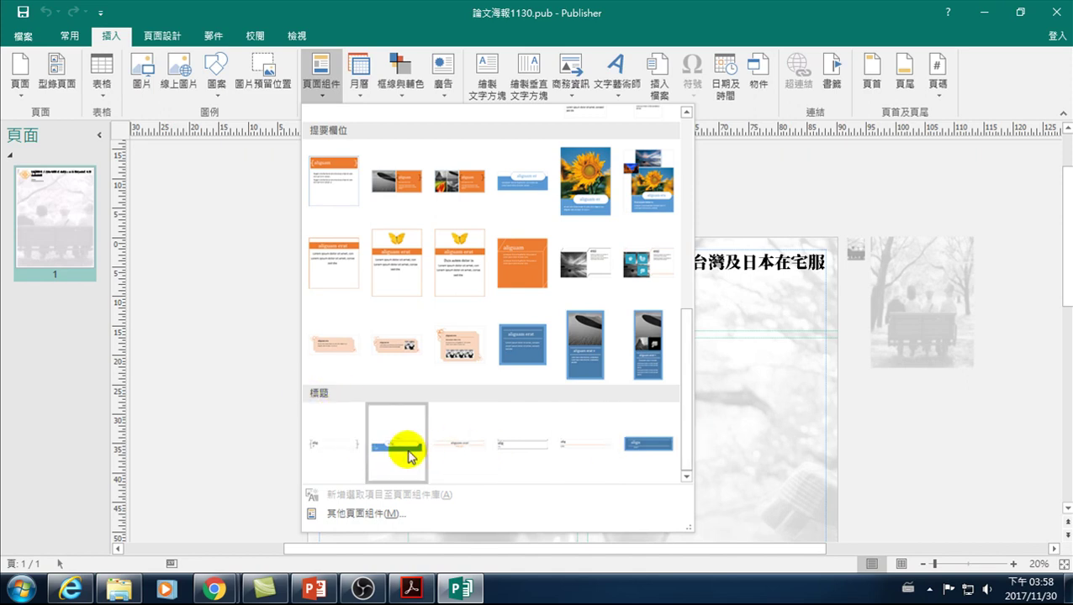
left_click(409, 456)
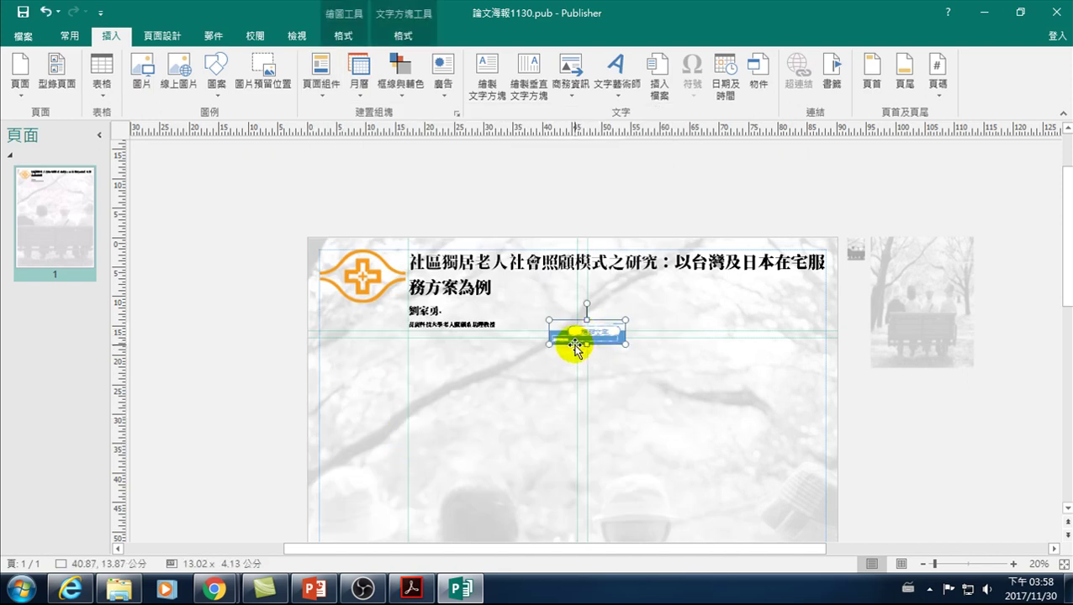
left_click_drag(575, 344, 358, 356)
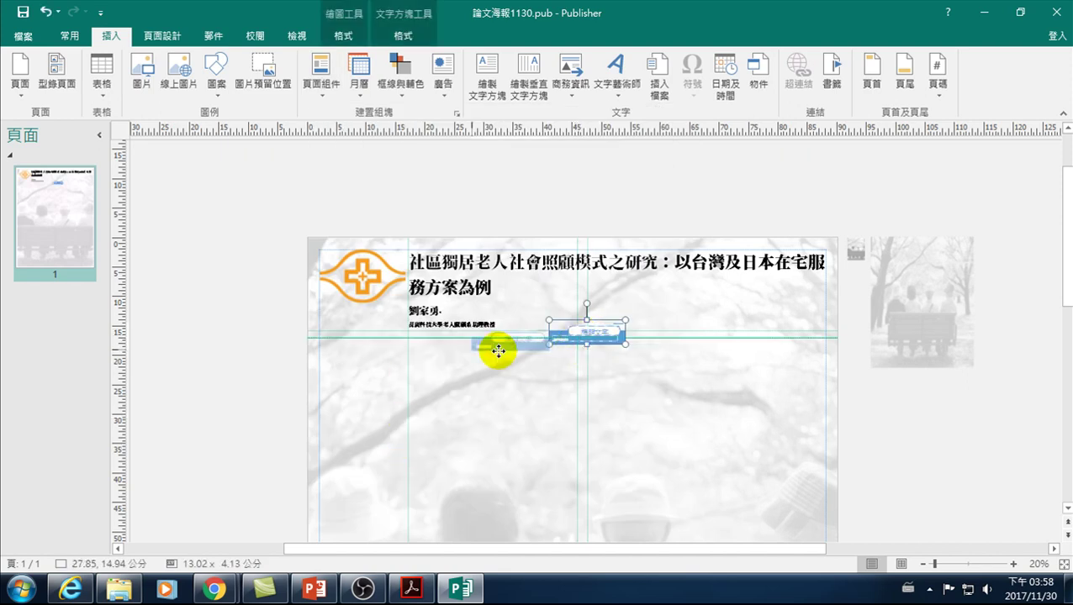
mouse_move(357, 356)
left_mouse_down()
mouse_move(345, 357)
mouse_move(575, 407)
left_mouse_up()
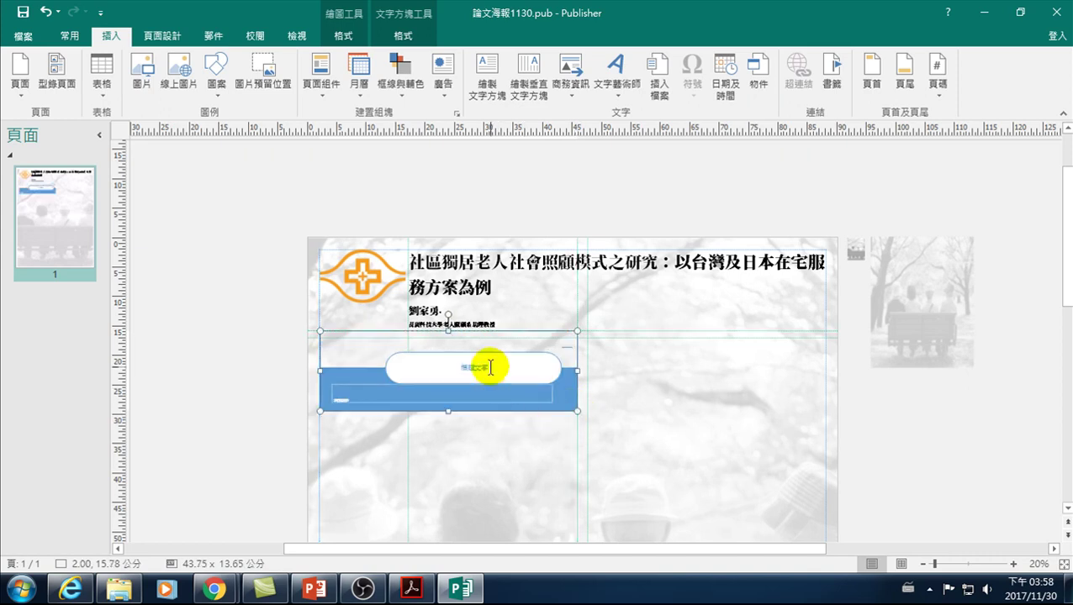
Move the heading group down slightly, type 摘要 in the rounded banner and enlarge it.
left_click(471, 341)
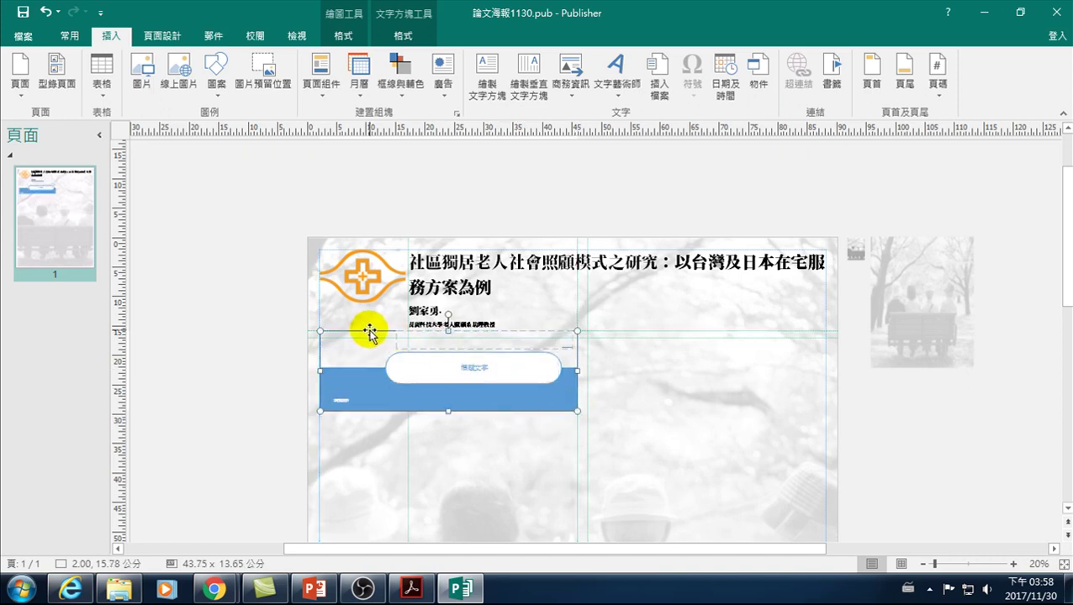
left_click_drag(369, 330, 369, 337)
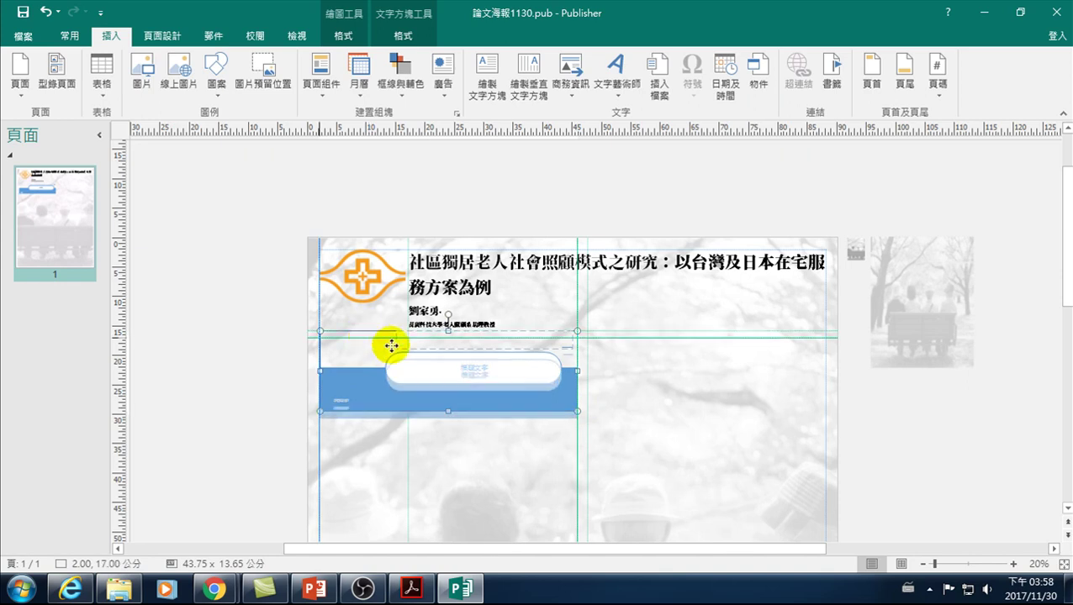
left_click(485, 376)
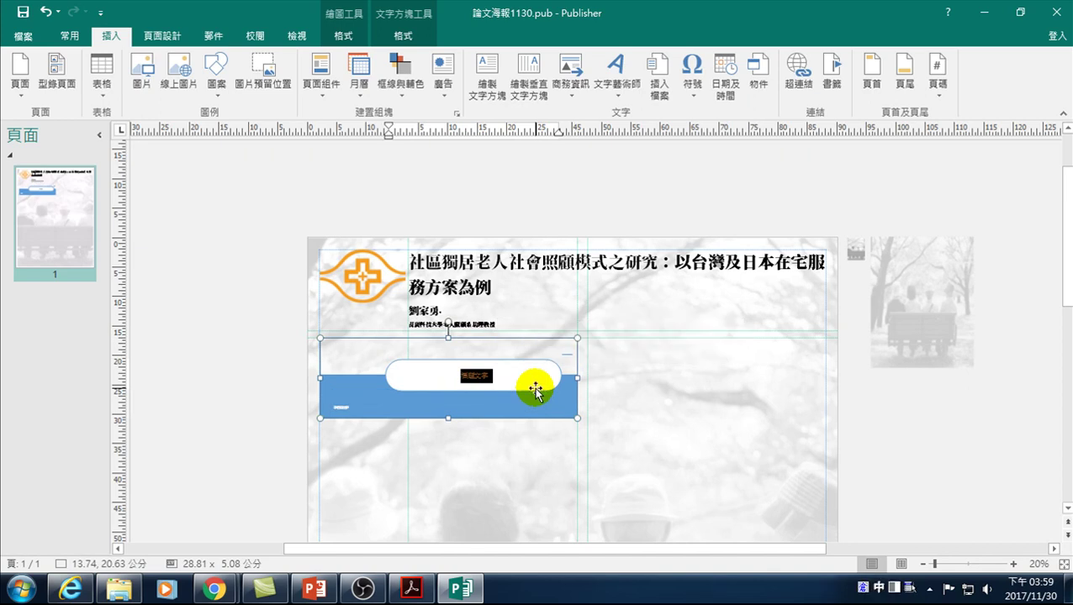
type("標題")
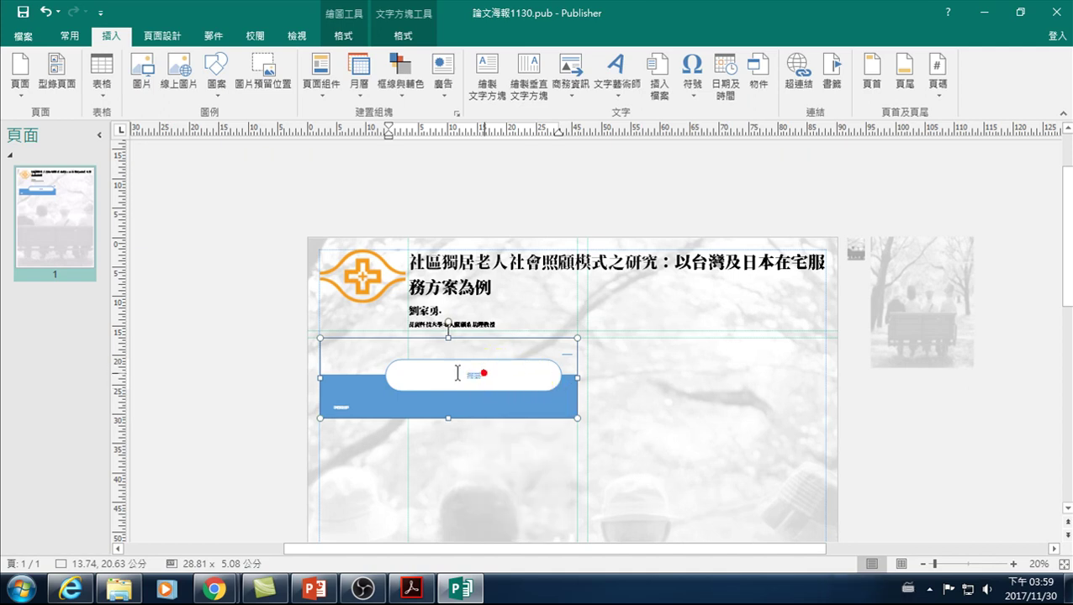
double_click(457, 373)
left_click(596, 328)
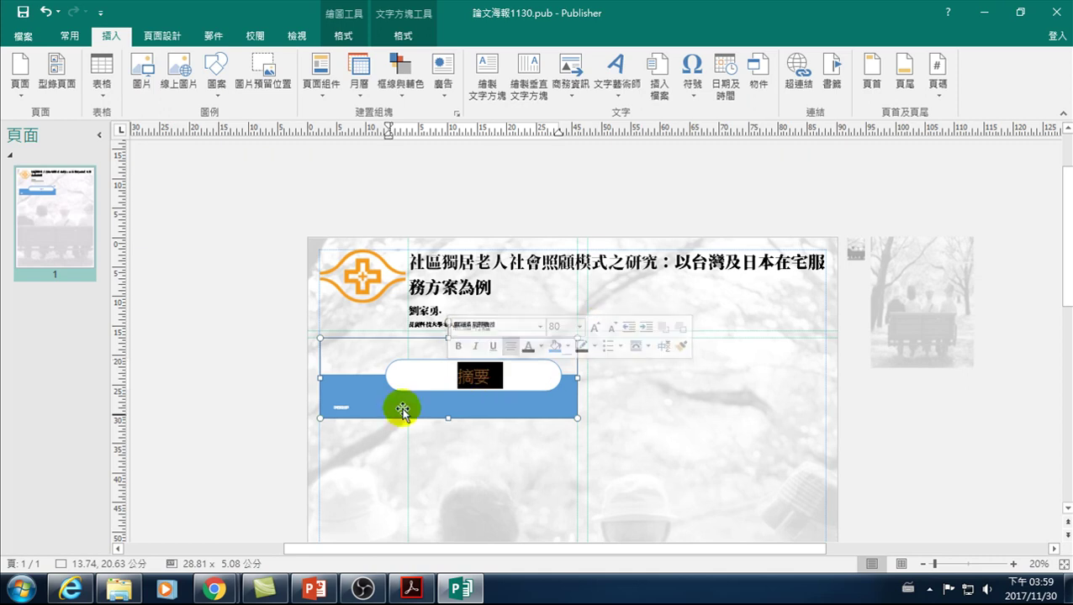
left_click(223, 423)
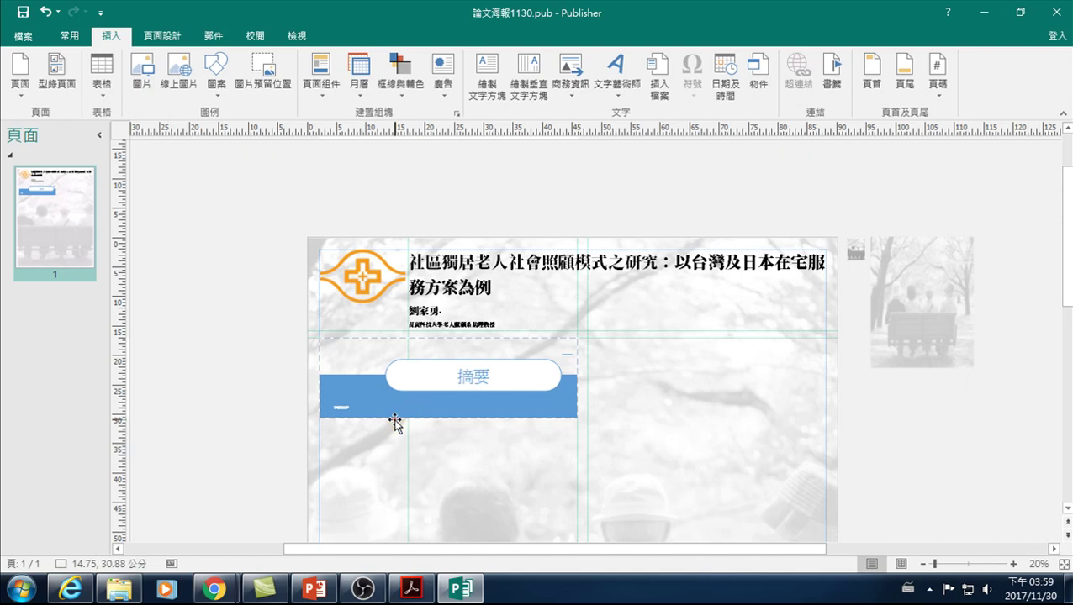
Set the 摘要 heading text to Noto Serif CJK TC Black.
left_click(354, 407)
left_click(347, 401)
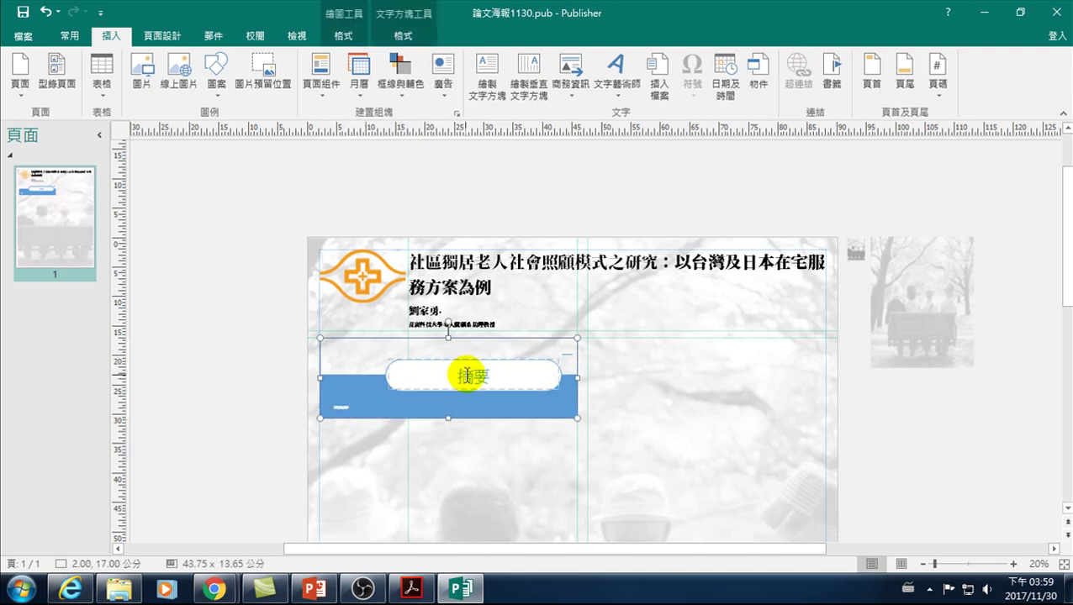
left_click_drag(454, 377, 502, 377)
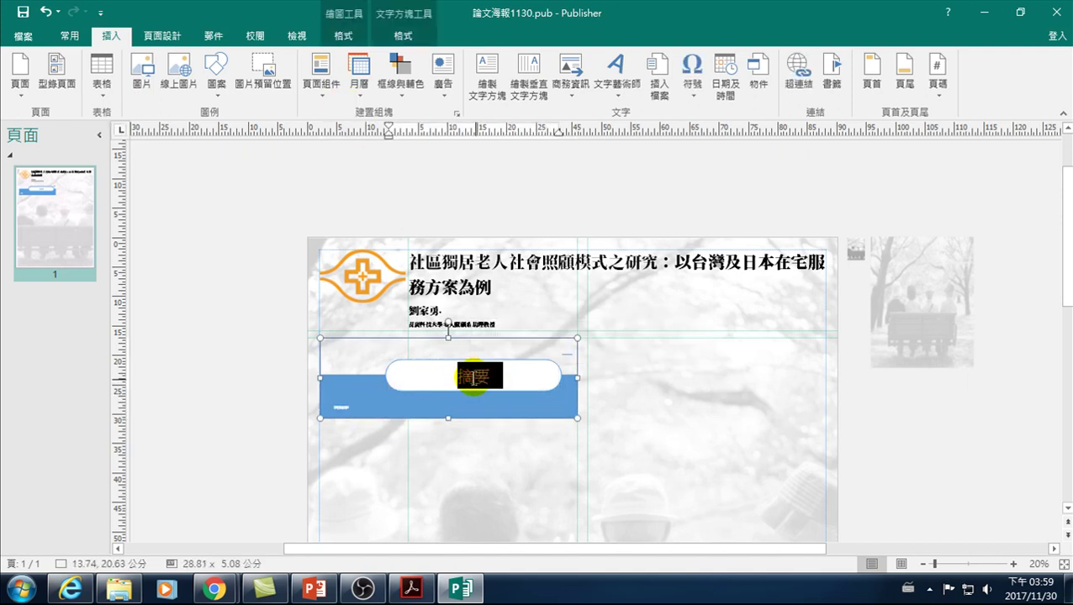
left_click(70, 35)
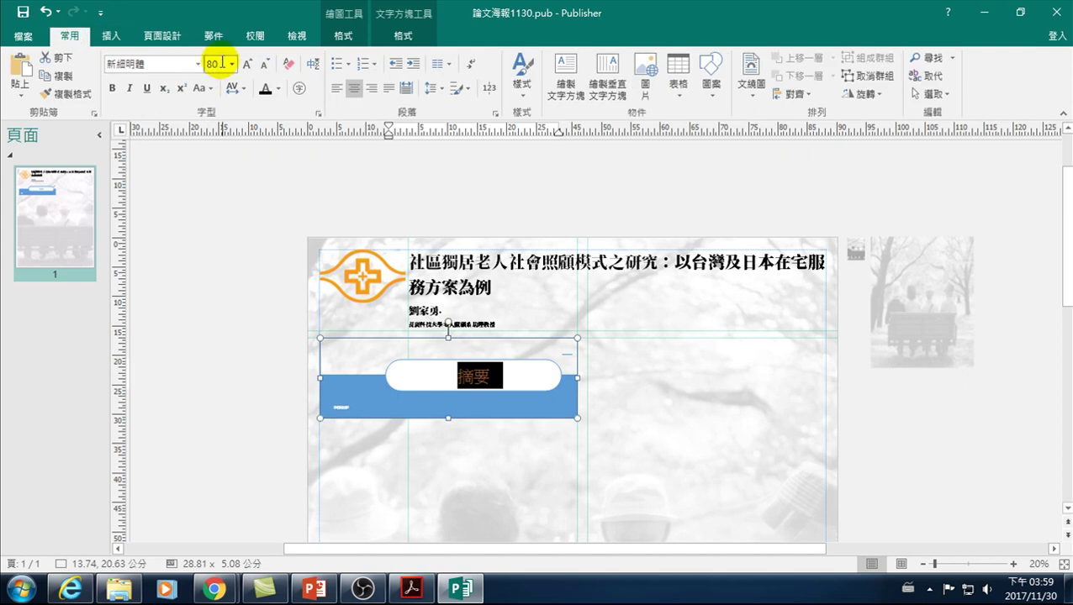
left_click(198, 64)
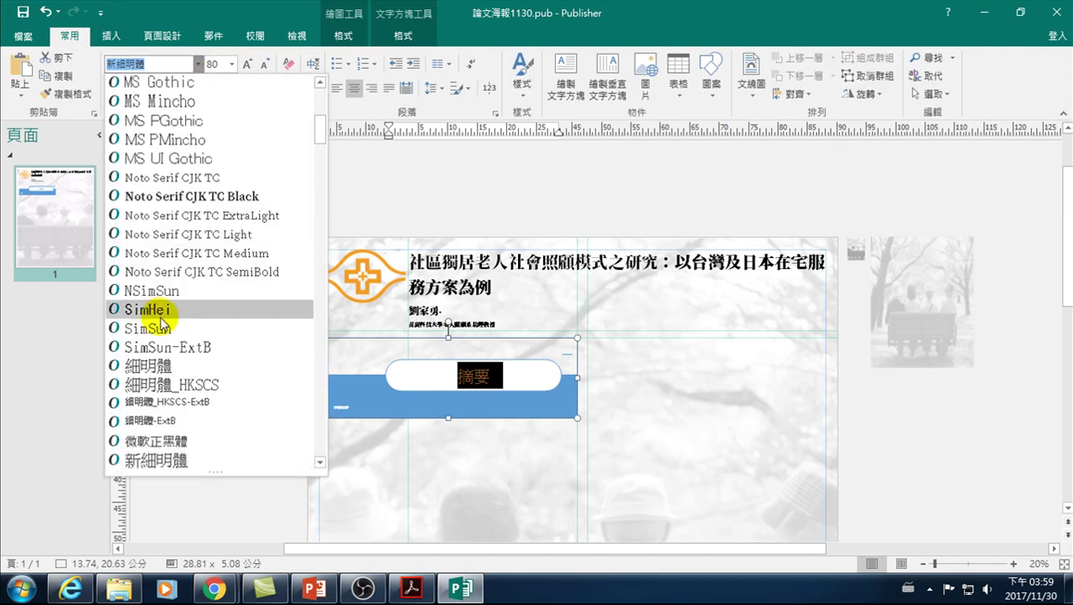
left_click(148, 202)
left_click(184, 338)
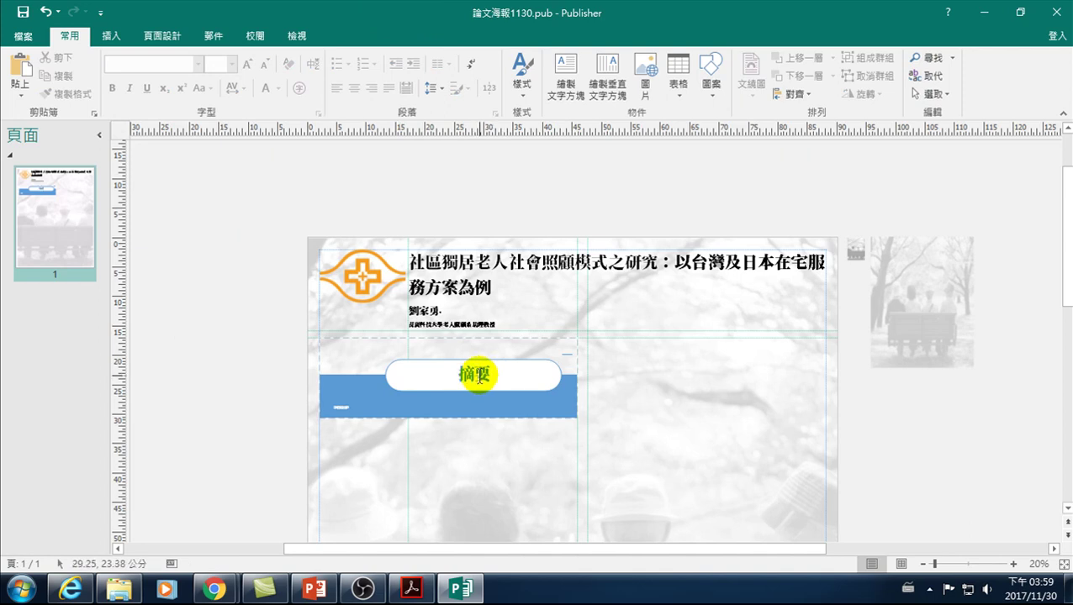
Select the placeholder text in the blue bar's small text box.
left_click(353, 408)
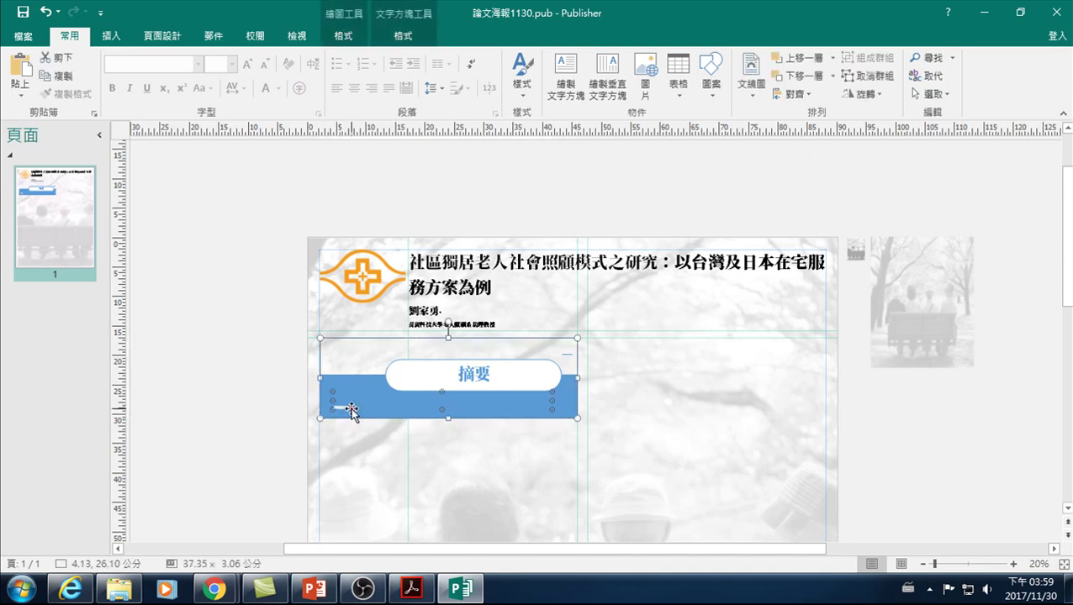
left_click(353, 408)
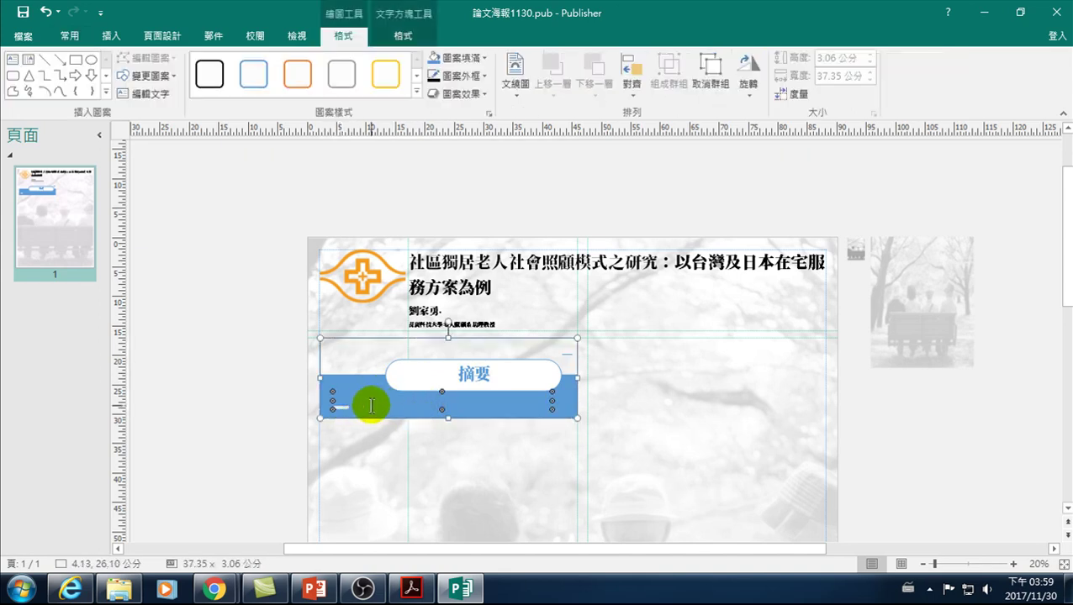
left_click(355, 407)
left_click_drag(360, 407, 327, 404)
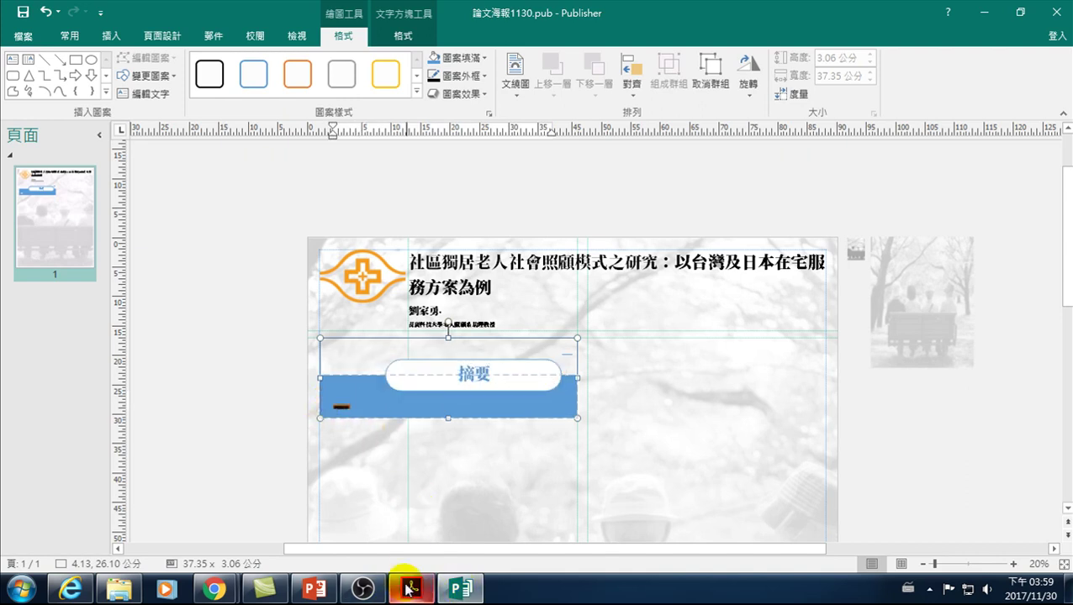
left_click(407, 586)
Select the abstract paragraph on page 2 of the thesis PDF, through 參考。.
scroll(311, 384, "down", 2)
scroll(326, 391, "down", 5)
scroll(327, 391, "down", 10)
scroll(318, 342, "down", 5)
scroll(283, 407, "down", 6)
scroll(282, 240, "down", 3)
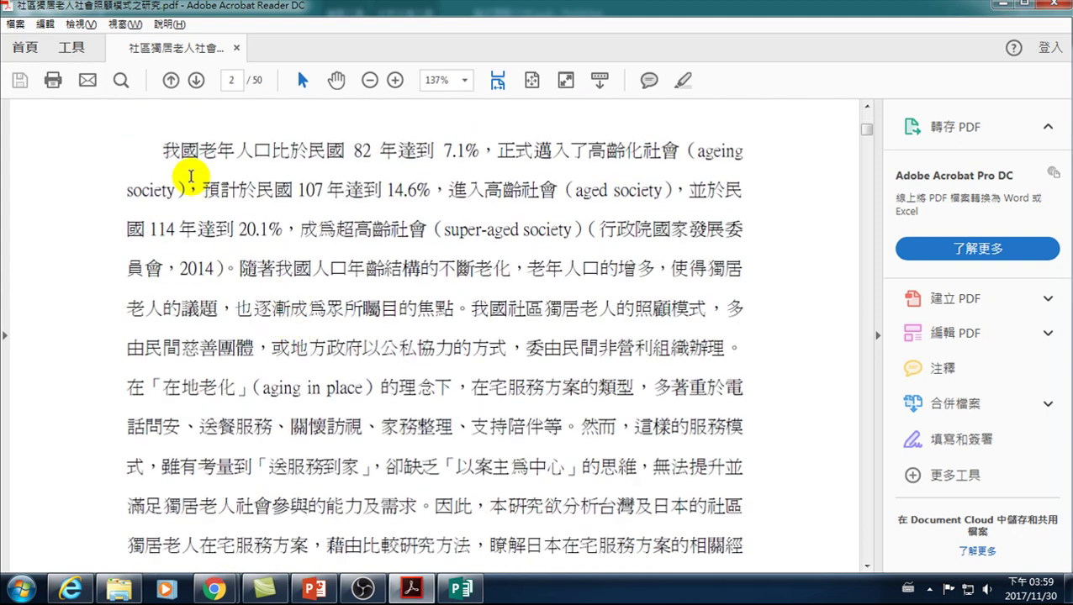
left_click_drag(162, 151, 413, 431)
scroll(429, 454, "down", 5)
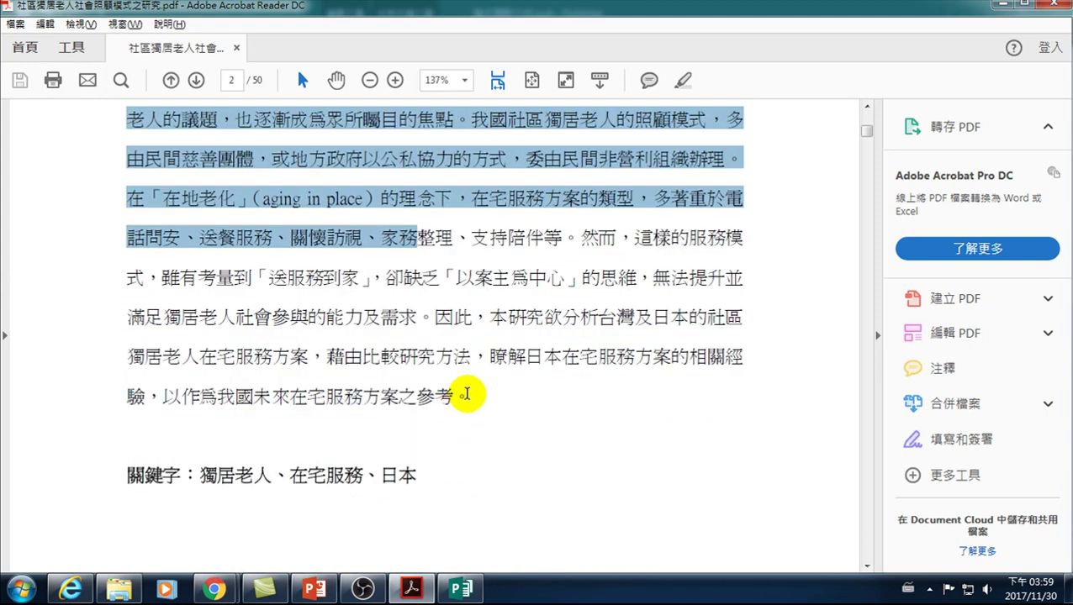
left_click(469, 395, "shift")
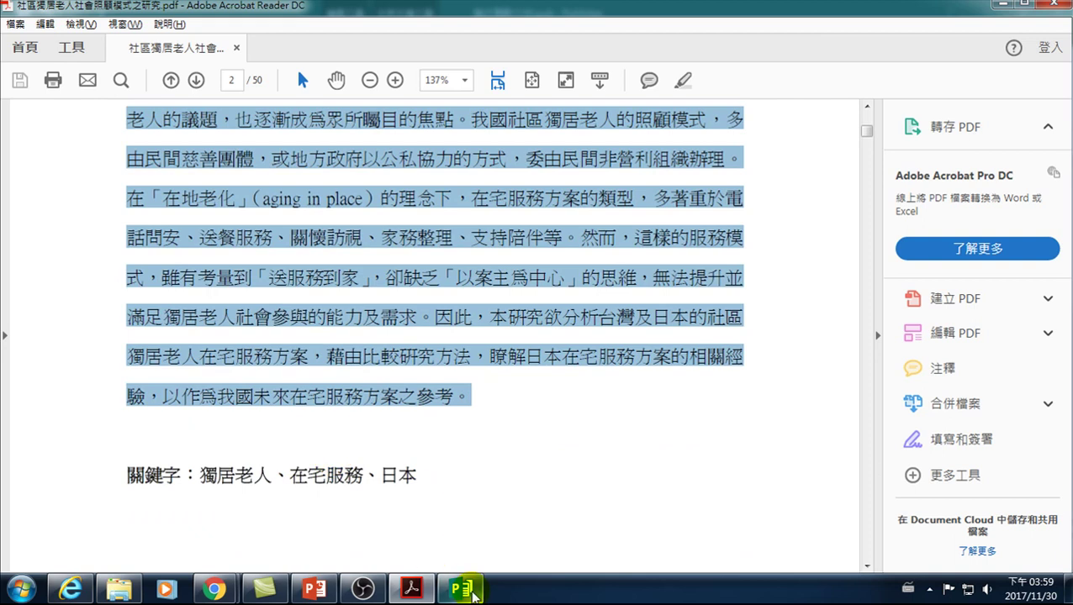
mouse_move(460, 588)
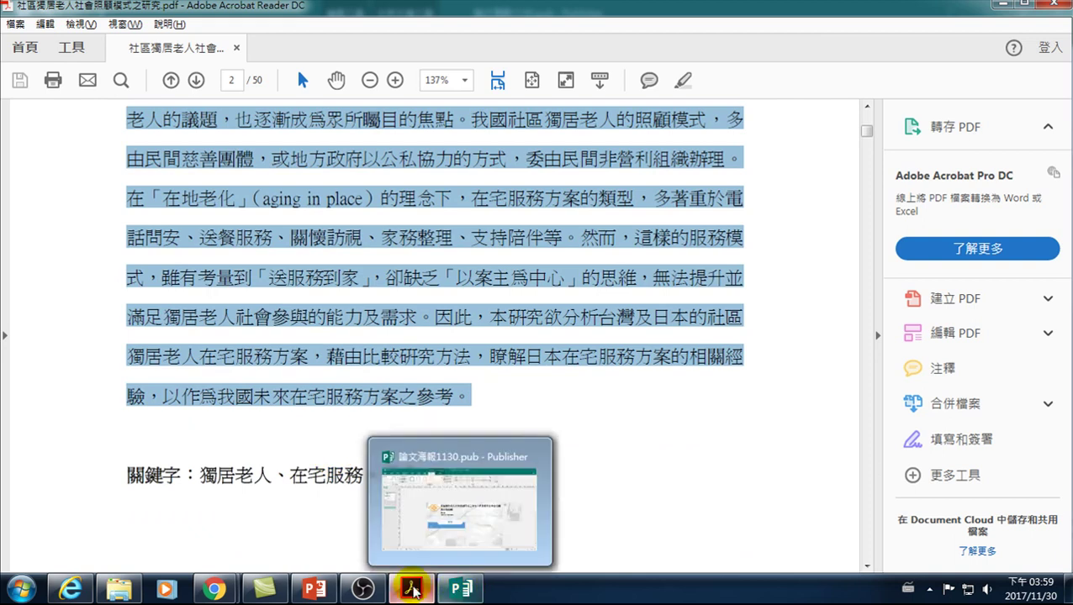
Paste the copied abstract into the poster's blue bar and try a paste option.
left_click(365, 437)
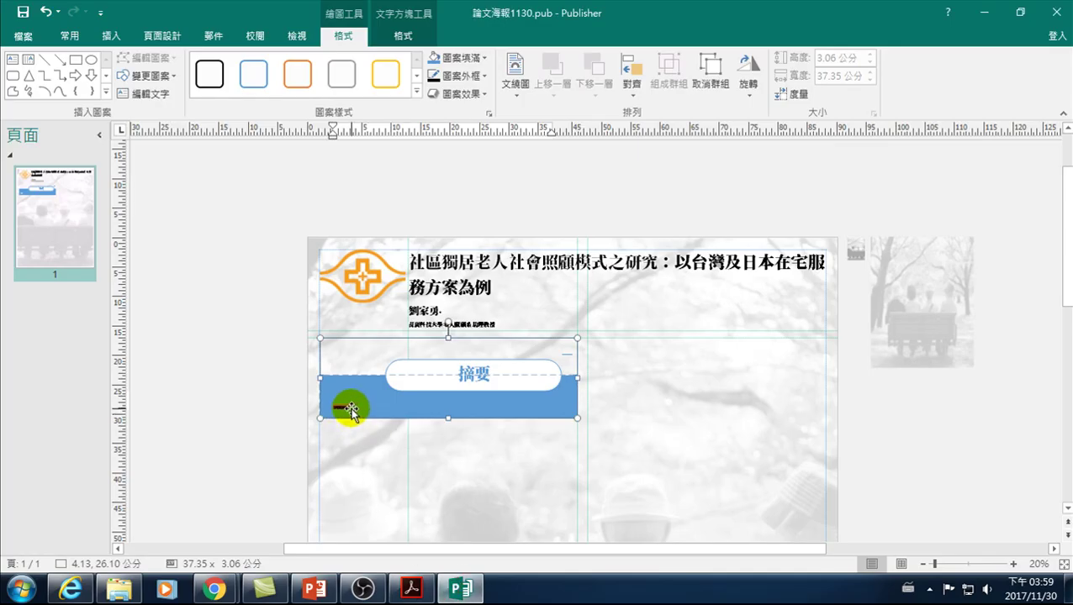
key("ctrl+v")
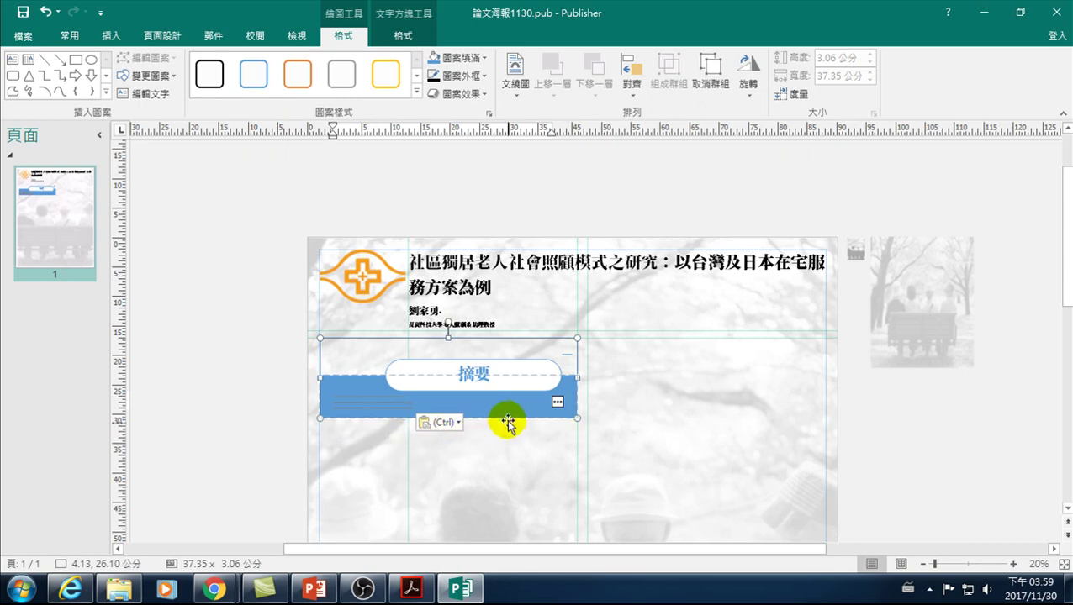
left_click(488, 409)
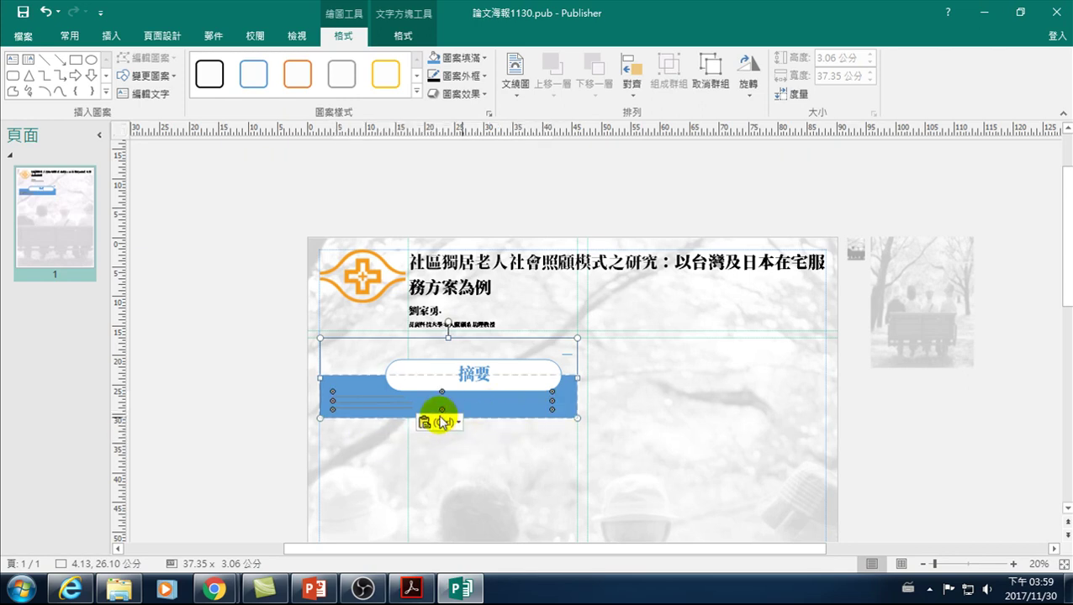
left_click(457, 422)
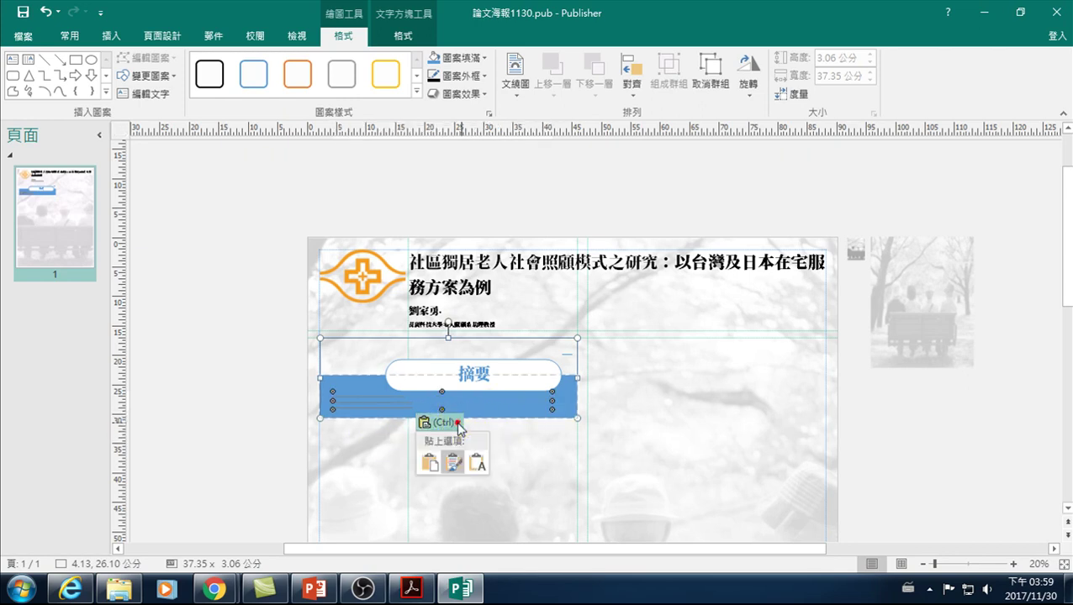
left_click(477, 461)
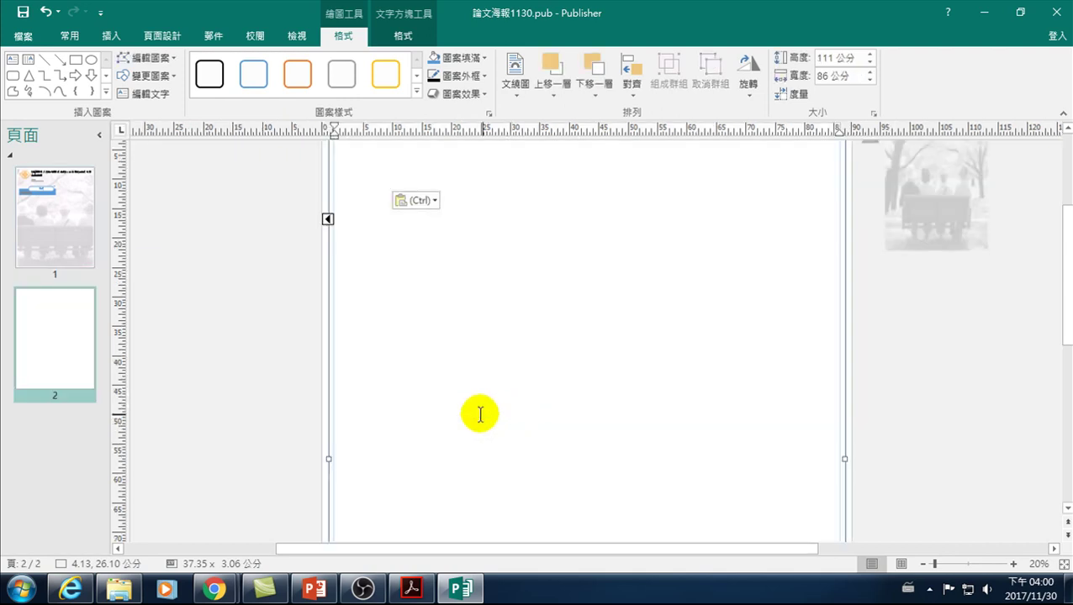
Remove the extra blank second page the paste created.
left_click(38, 221)
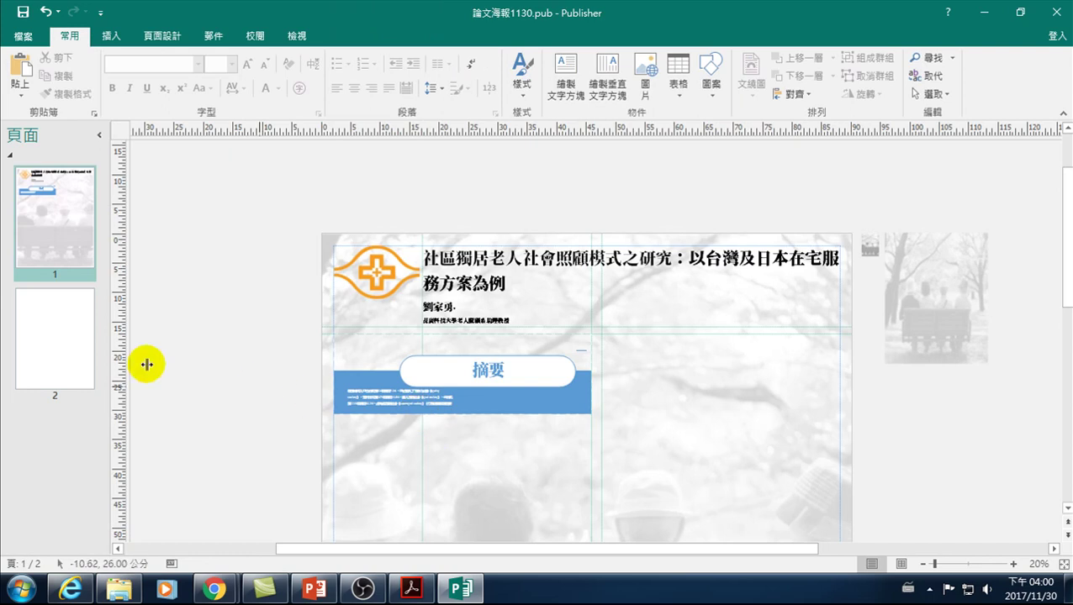
left_click(76, 330)
key("Delete")
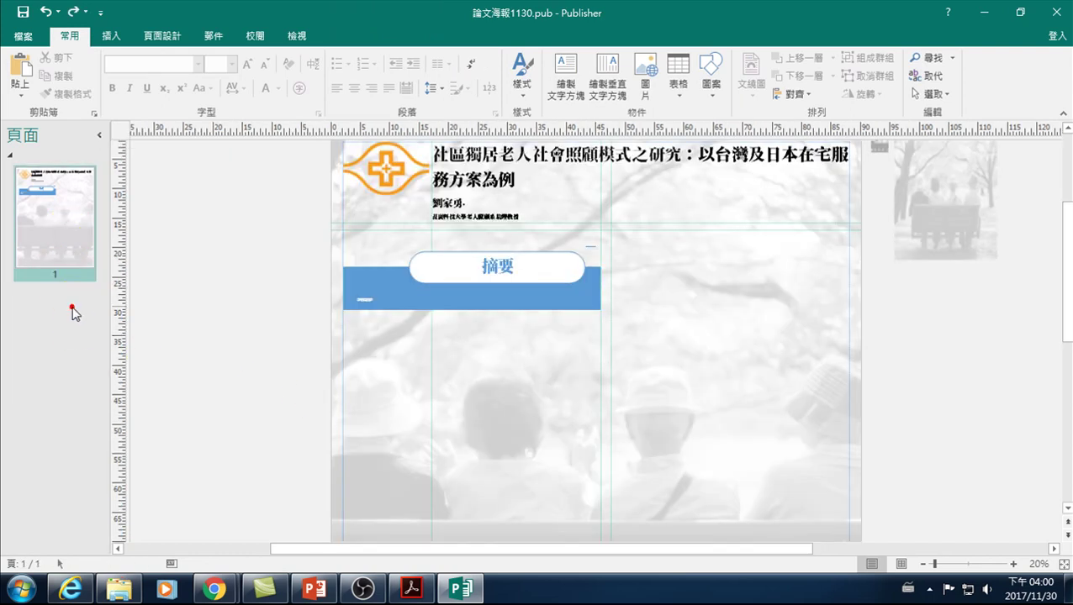
left_click(415, 293)
double_click(364, 298)
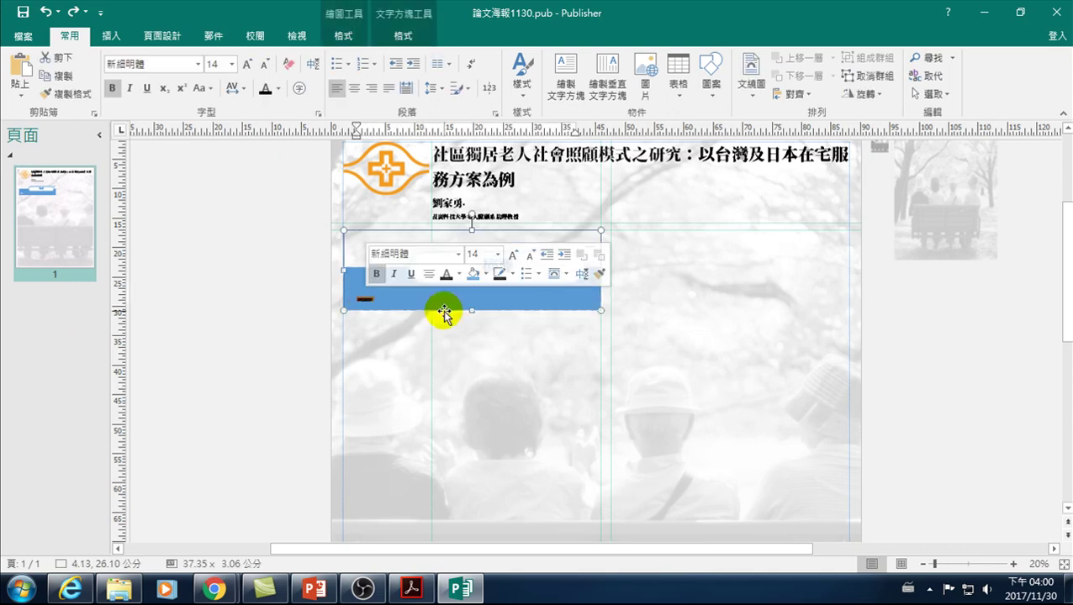
key("ctrl+v")
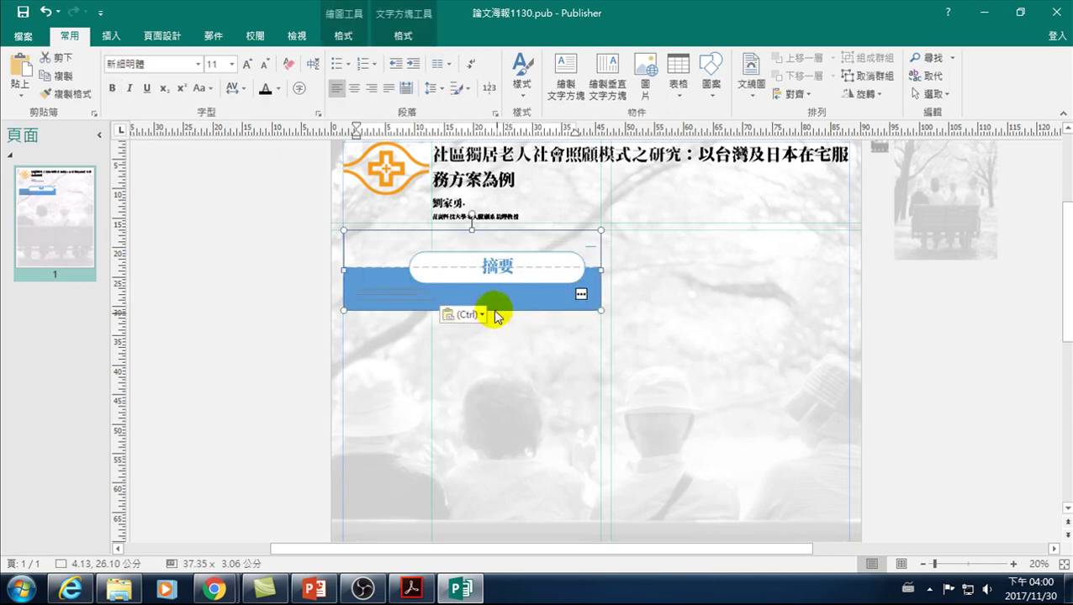
left_click(508, 298)
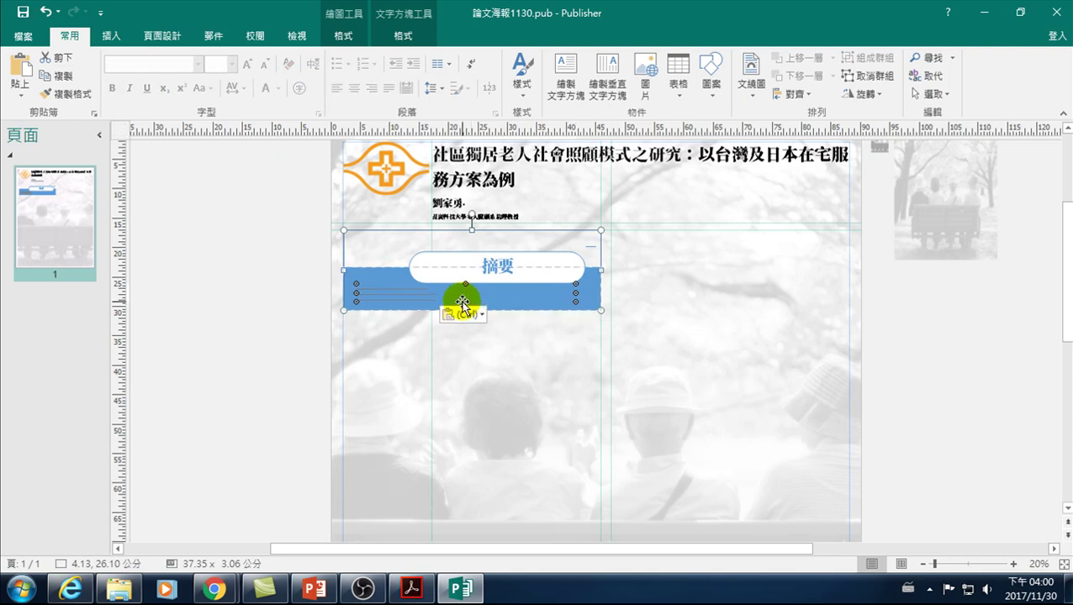
left_click(506, 304)
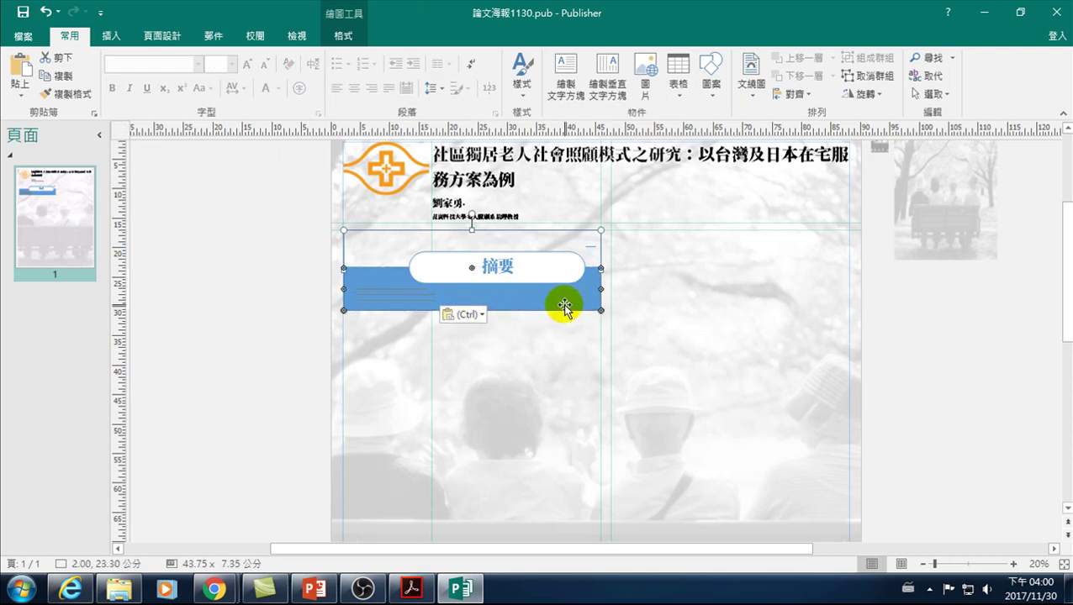
left_click(580, 242)
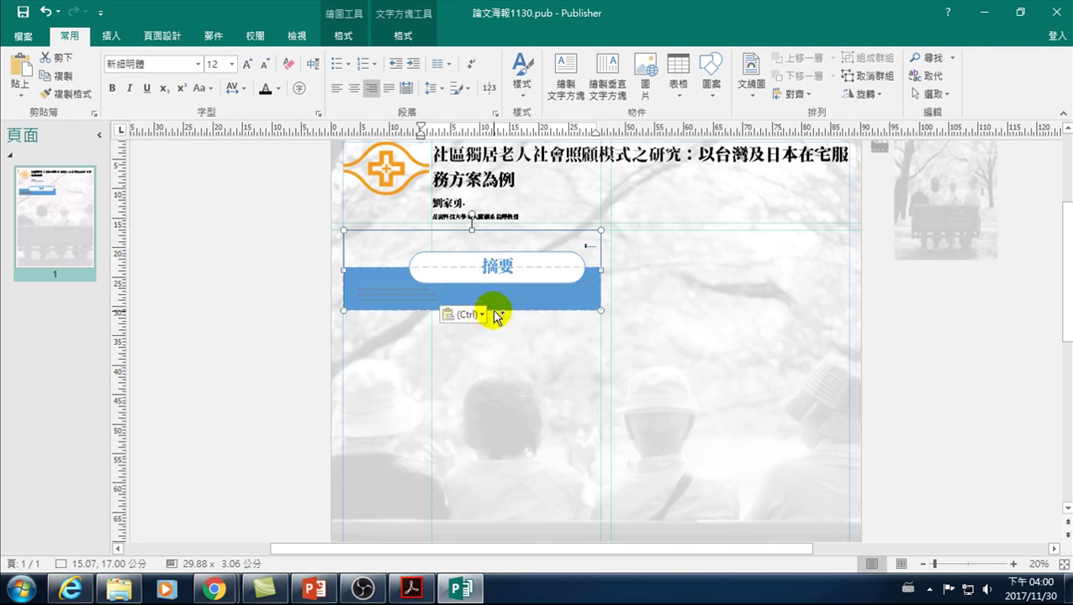
left_click(498, 311)
left_click(545, 242)
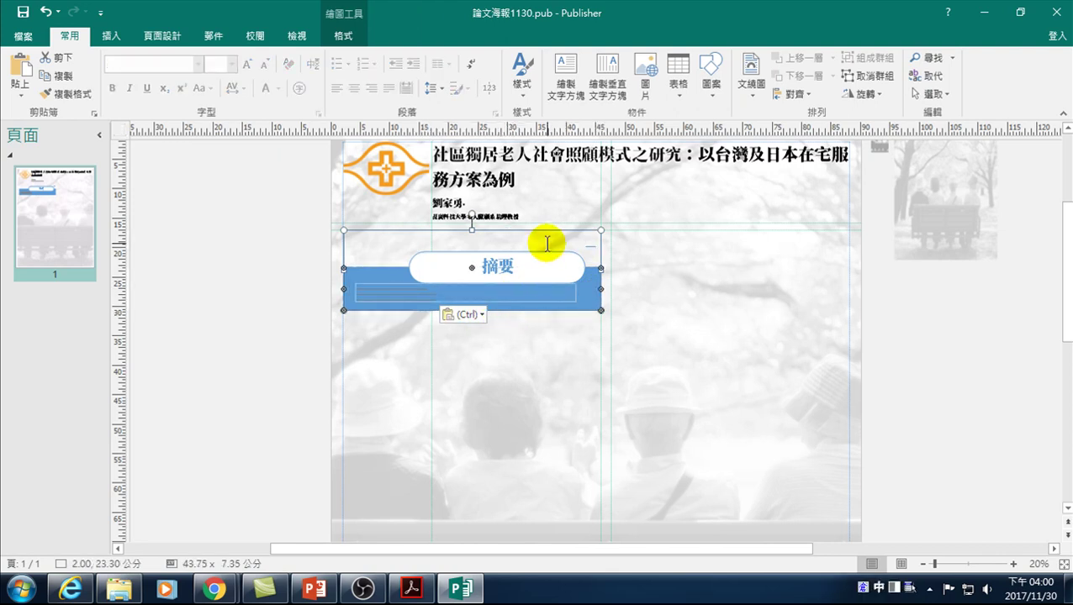
left_click(486, 235)
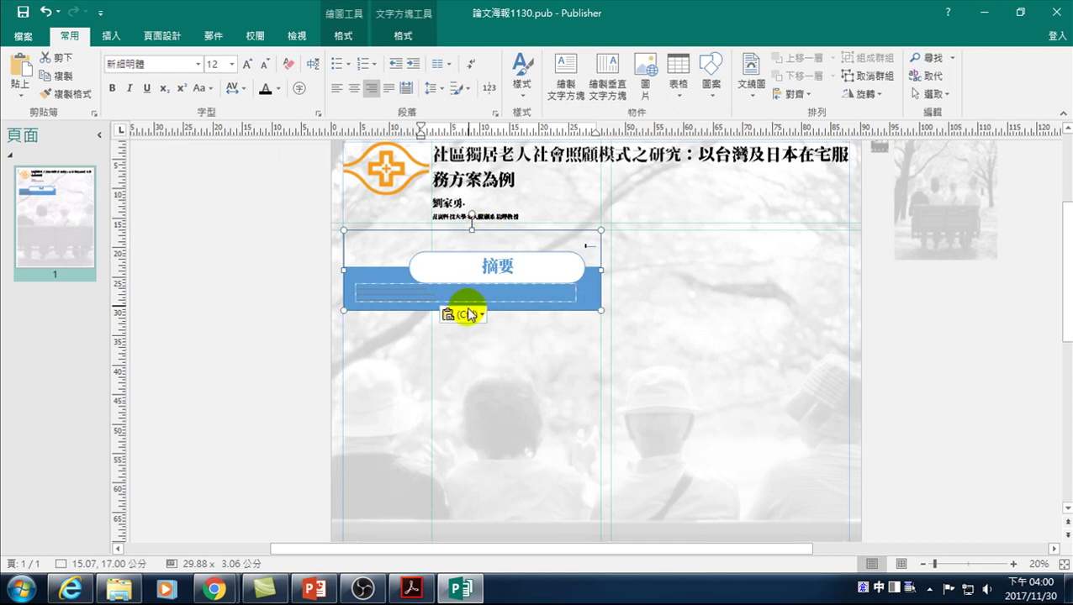
left_click_drag(600, 310, 597, 470)
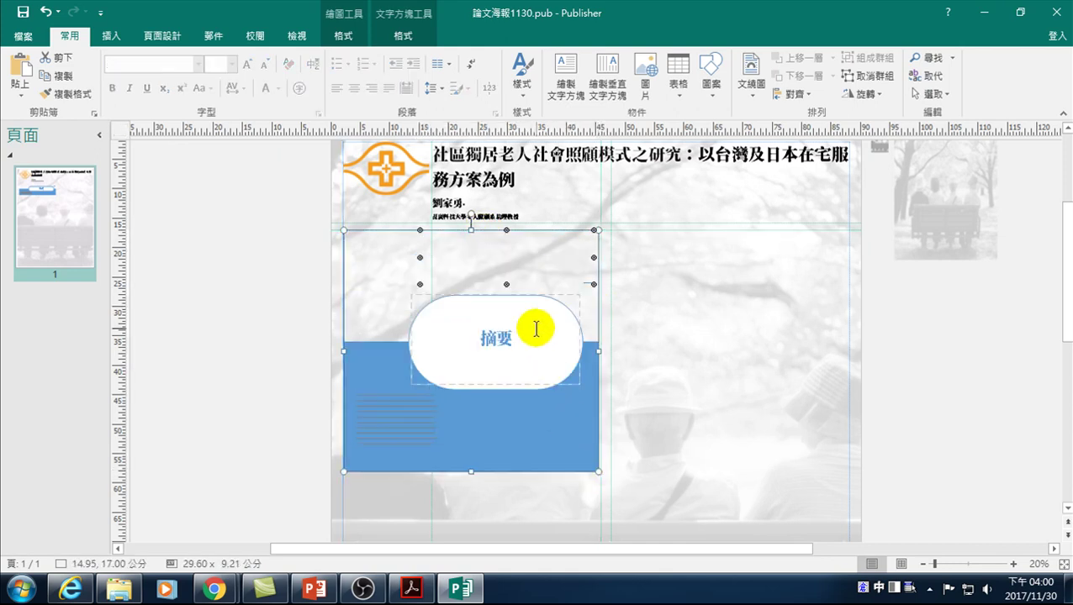
left_click(541, 311)
left_click(538, 296)
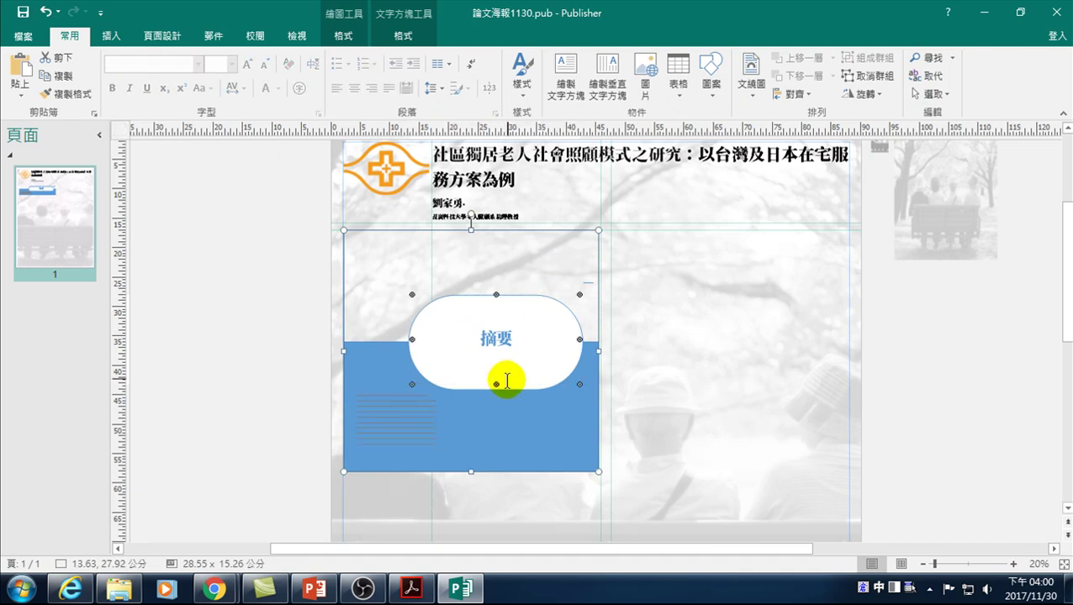
left_click_drag(497, 385, 496, 306)
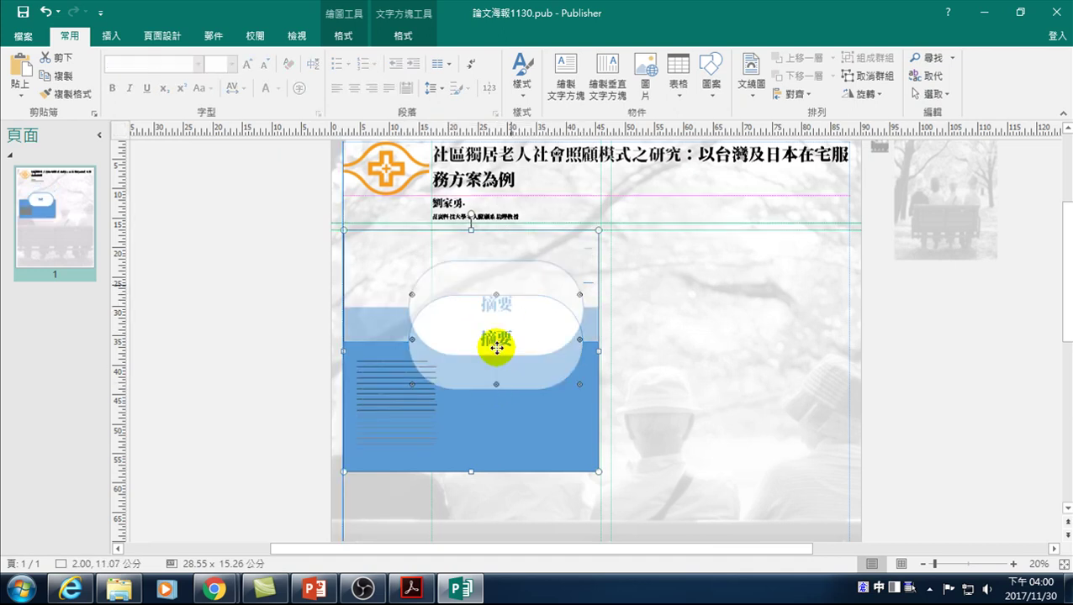
left_click_drag(496, 305, 496, 337)
key("ctrl+z")
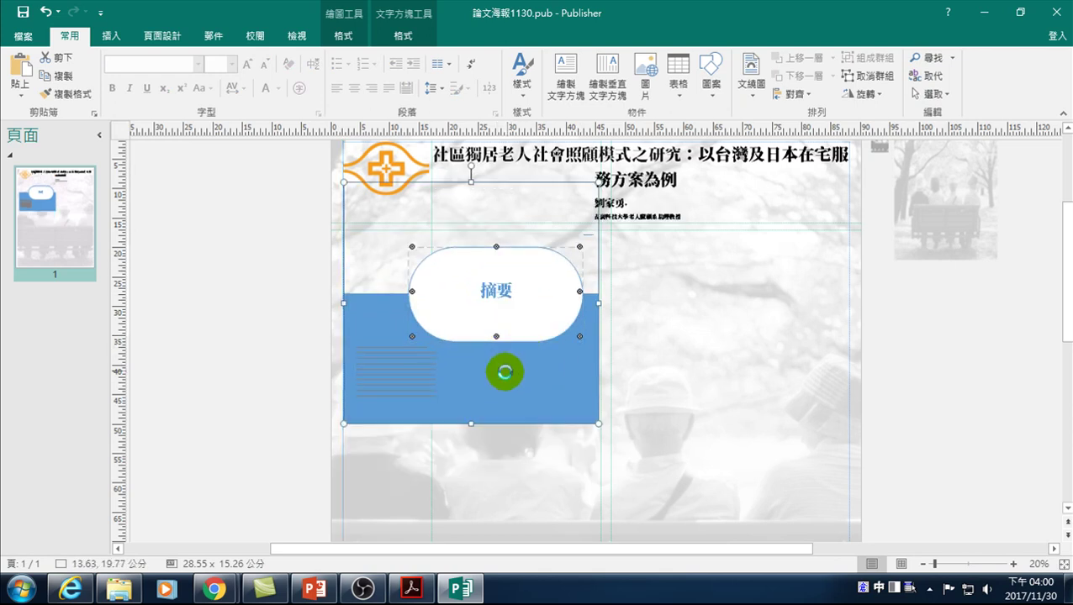
key("ctrl+z")
key("ctrl+z")
left_click(393, 297)
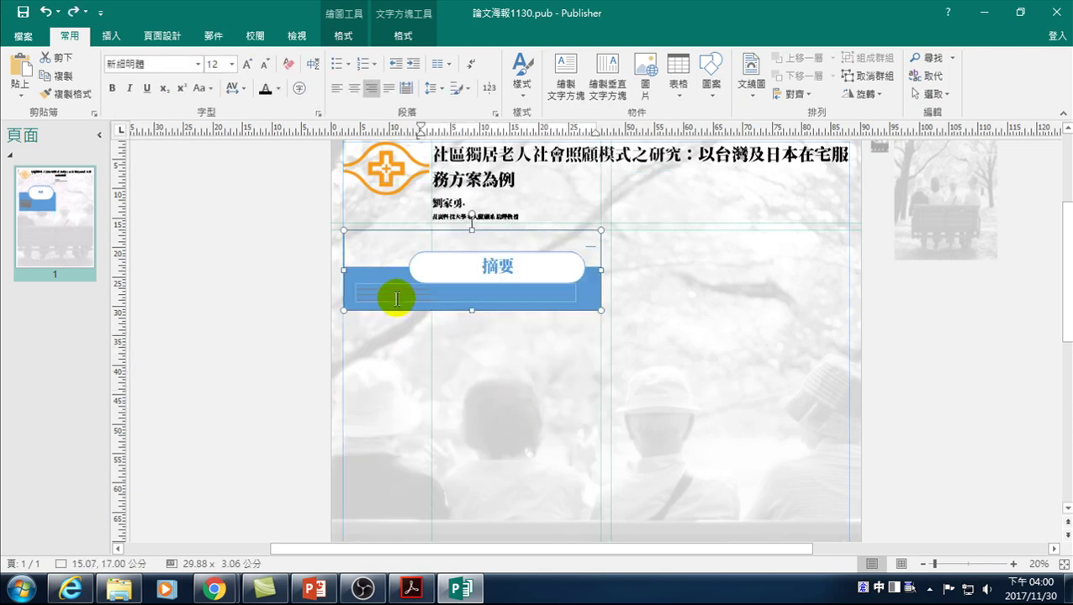
left_click(395, 296)
mouse_move(371, 290)
left_mouse_down()
mouse_move(356, 289)
mouse_move(471, 291)
left_mouse_up()
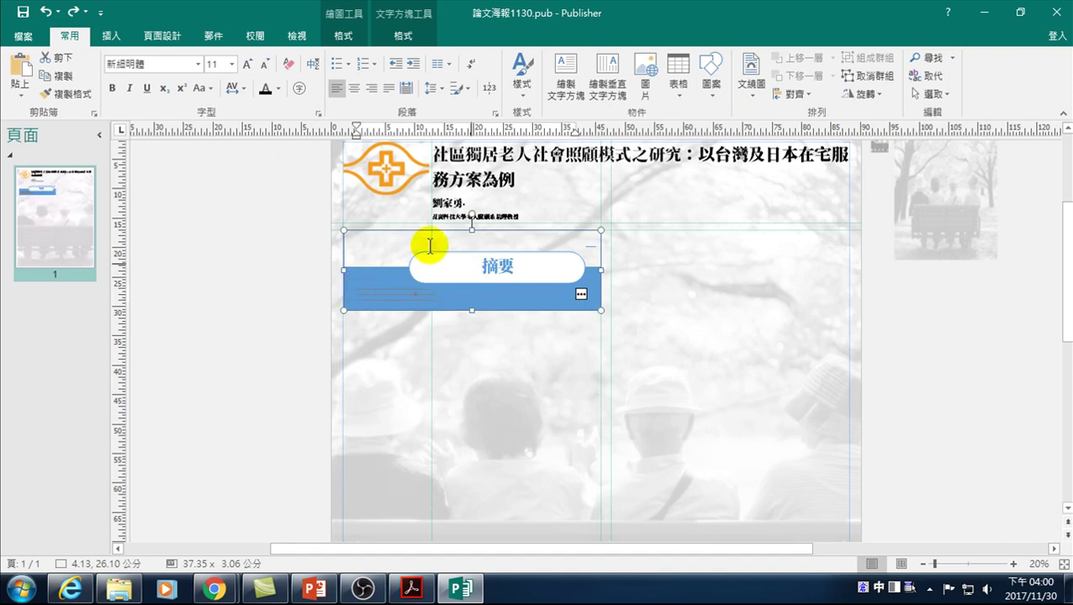
right_click(390, 220)
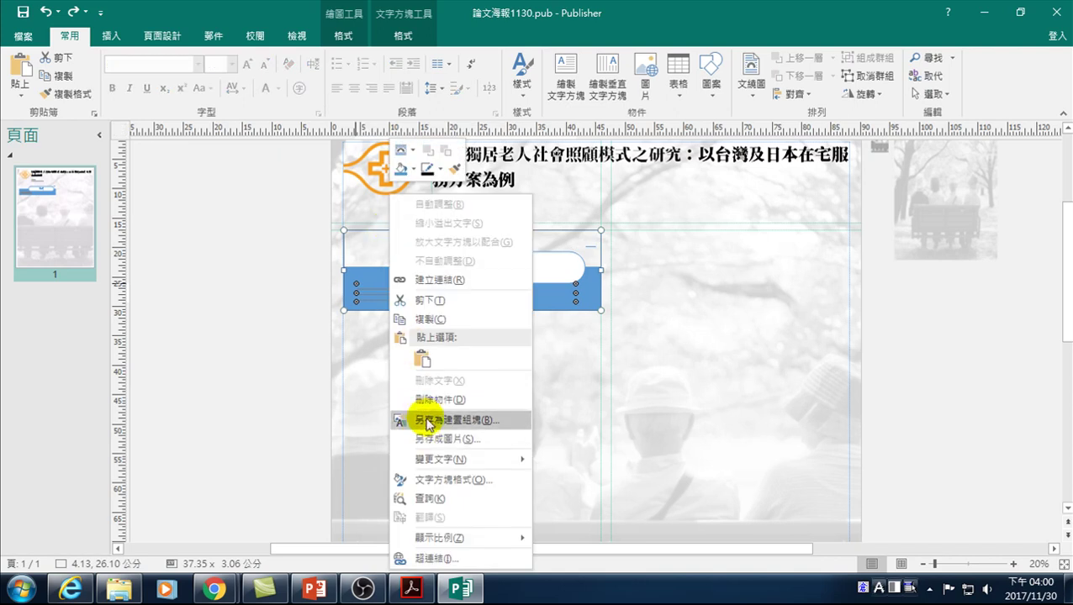
left_click(354, 390)
left_click(372, 310)
right_click(372, 310)
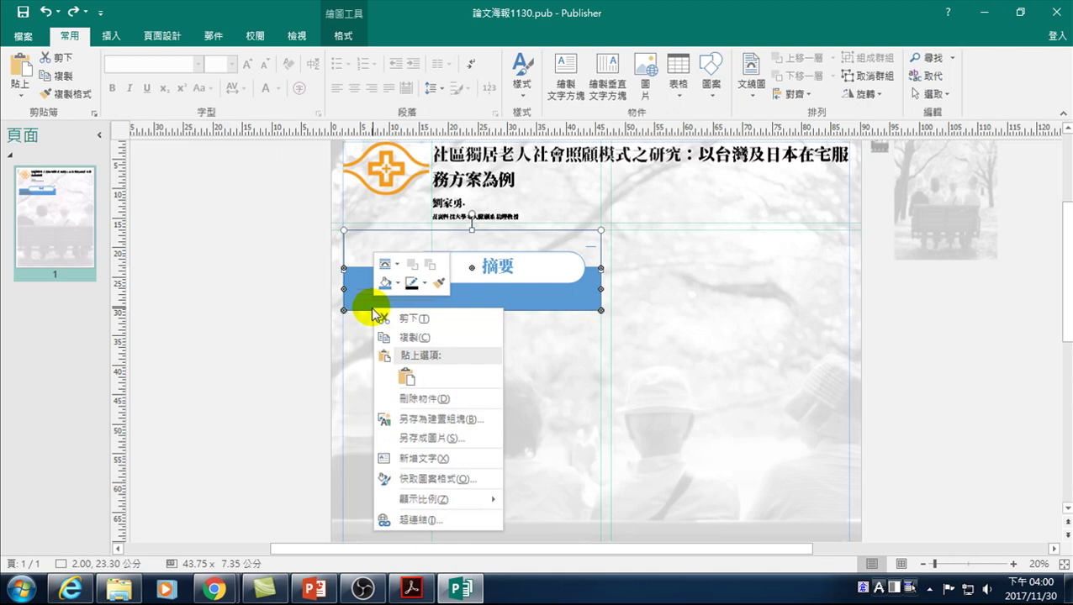
right_click(343, 244)
left_click(343, 243)
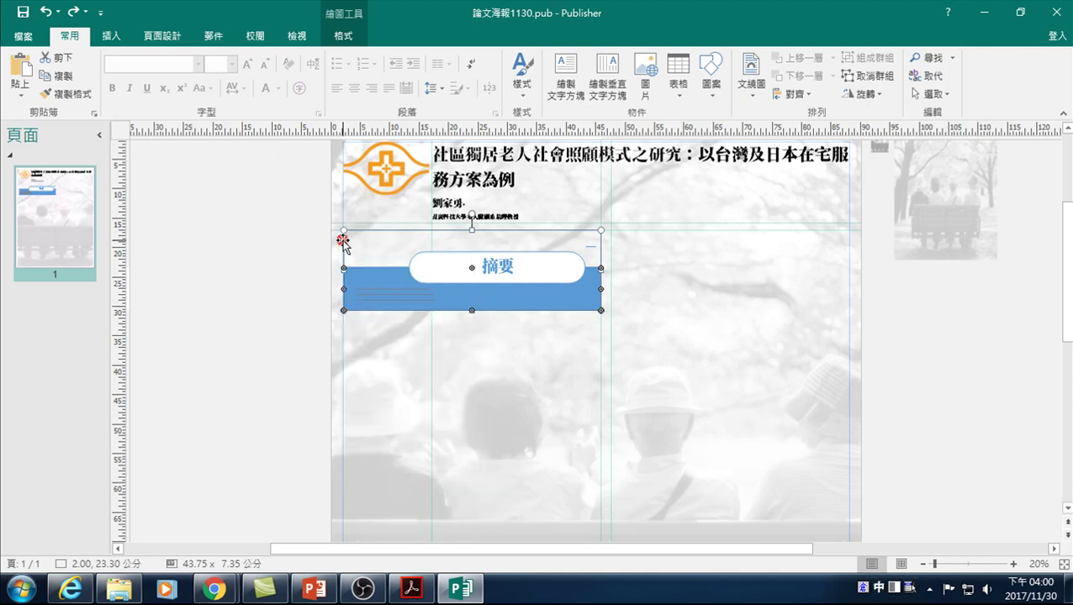
left_click(348, 238)
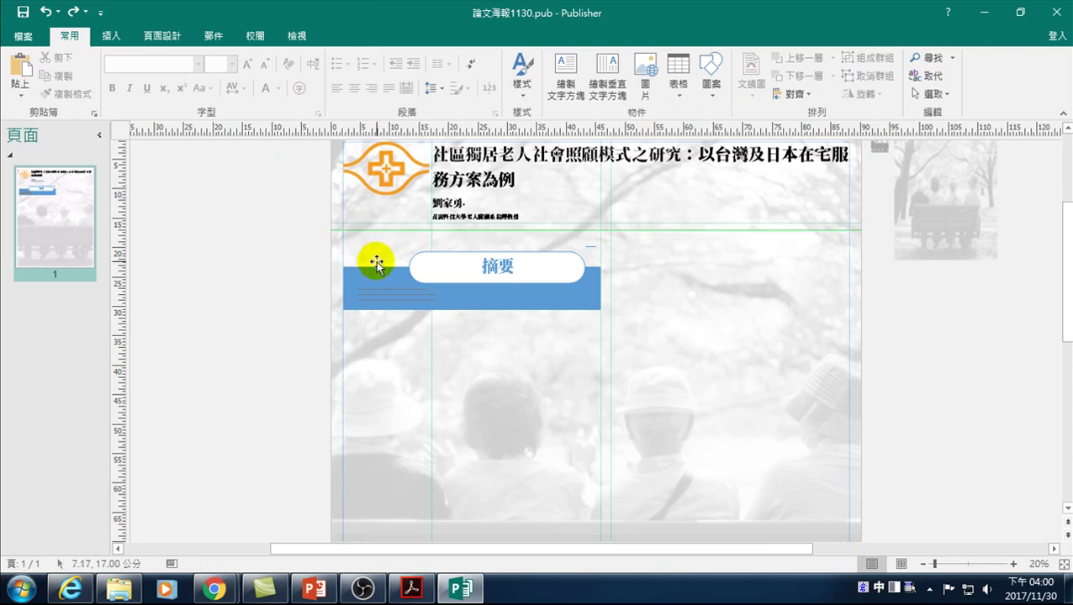
left_click(376, 311)
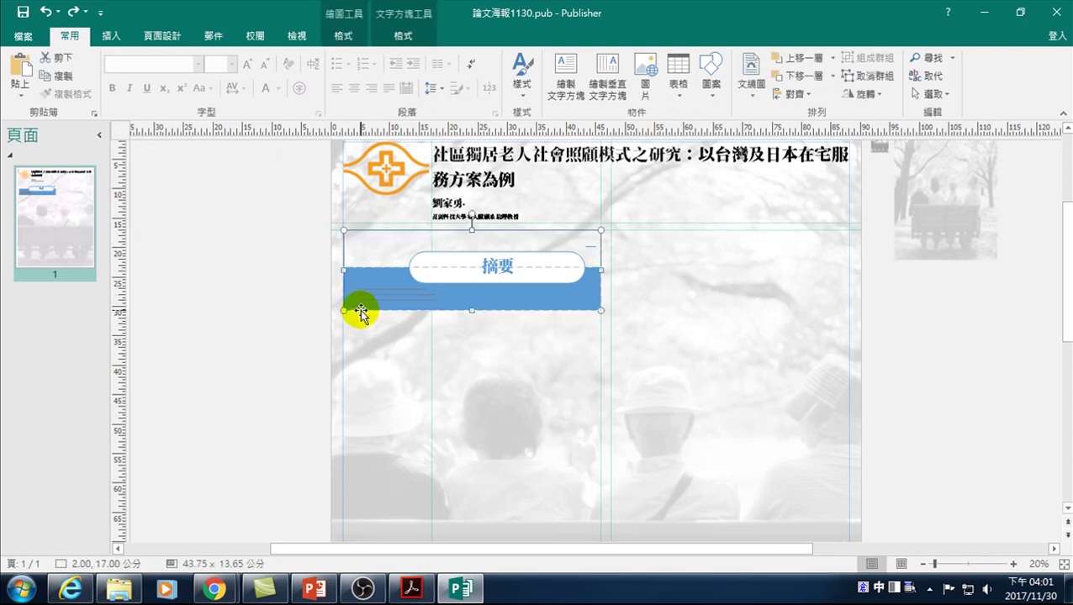
right_click(361, 311)
left_click(411, 218)
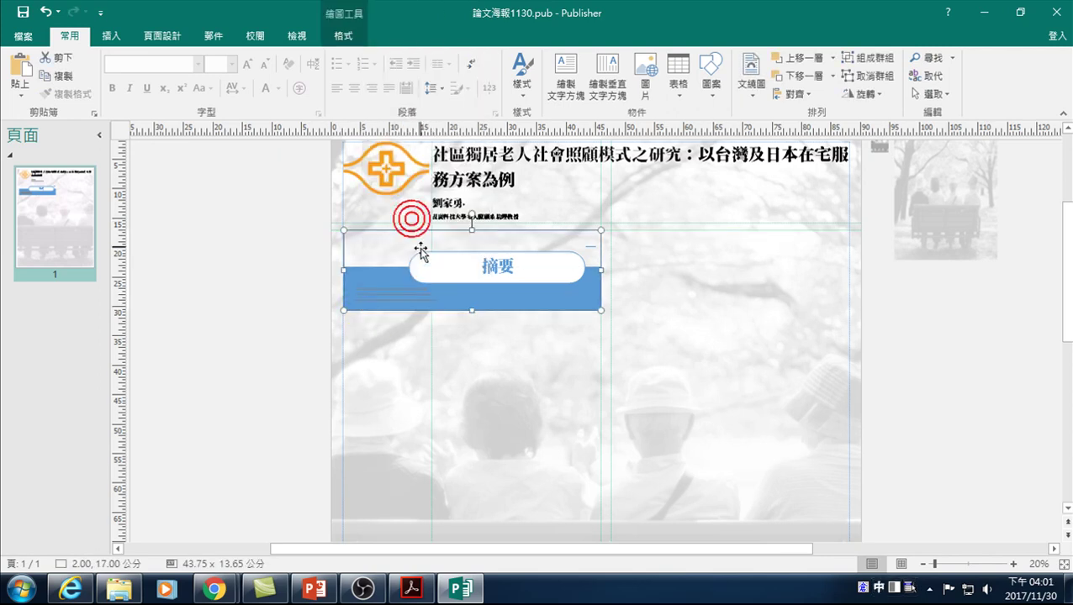
left_click(405, 299)
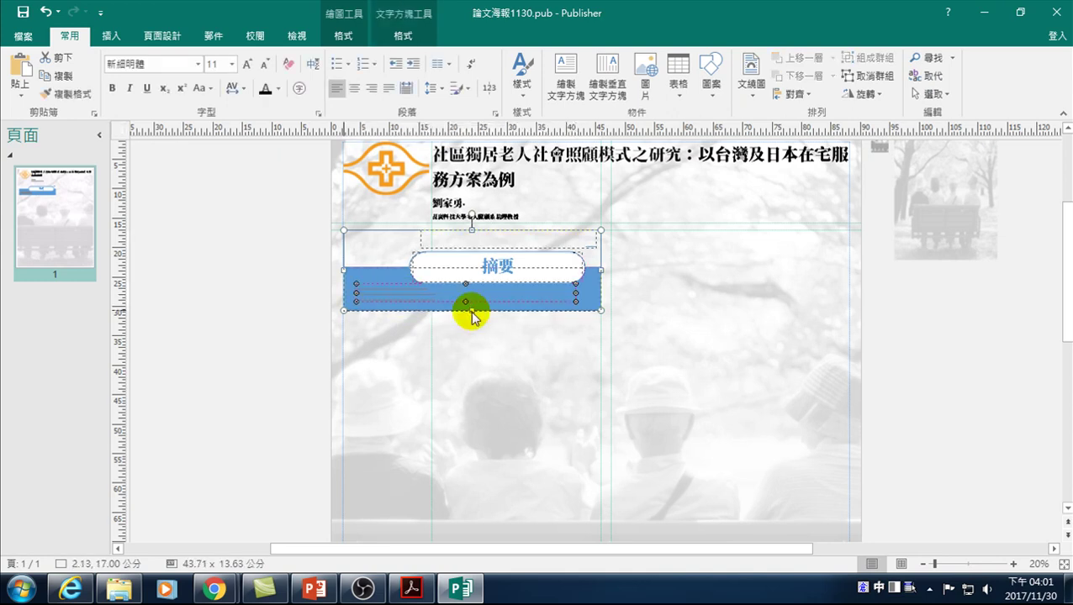
left_click(373, 287)
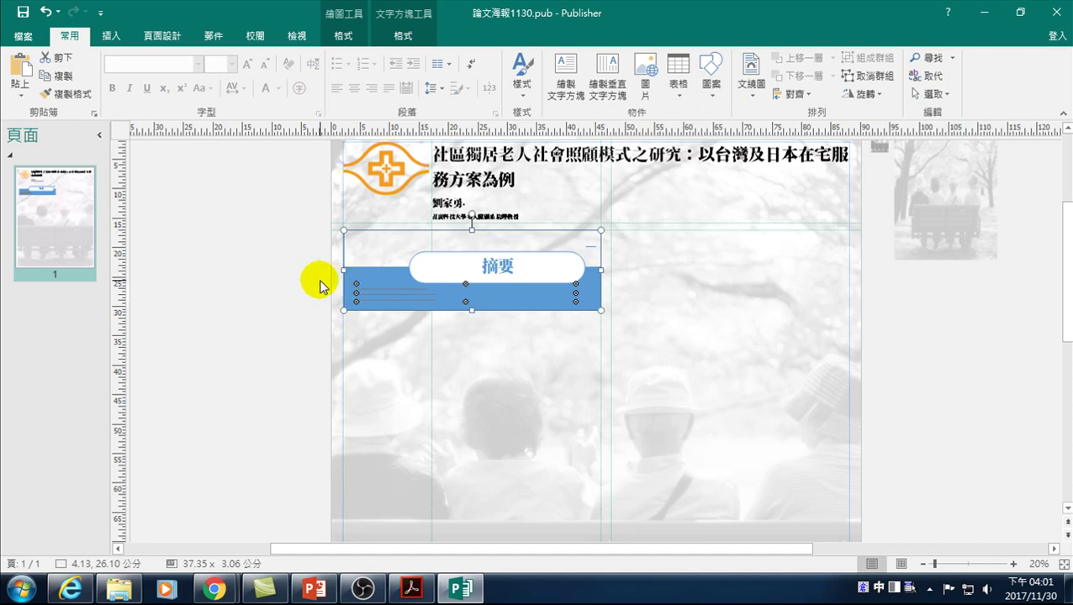
left_click(309, 280)
left_click(361, 291)
right_click(361, 291)
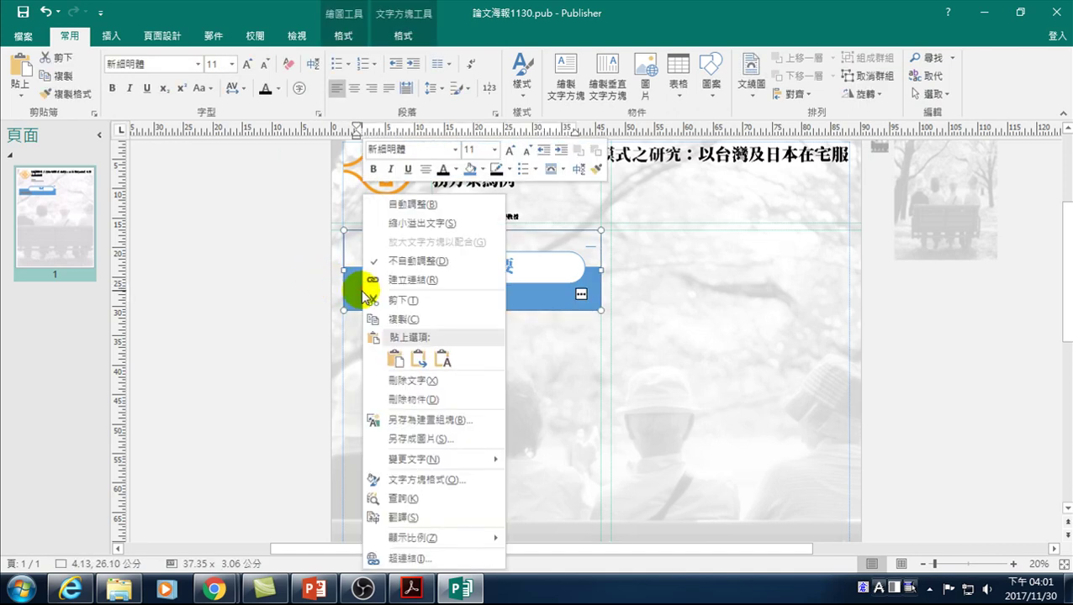
left_click(280, 311)
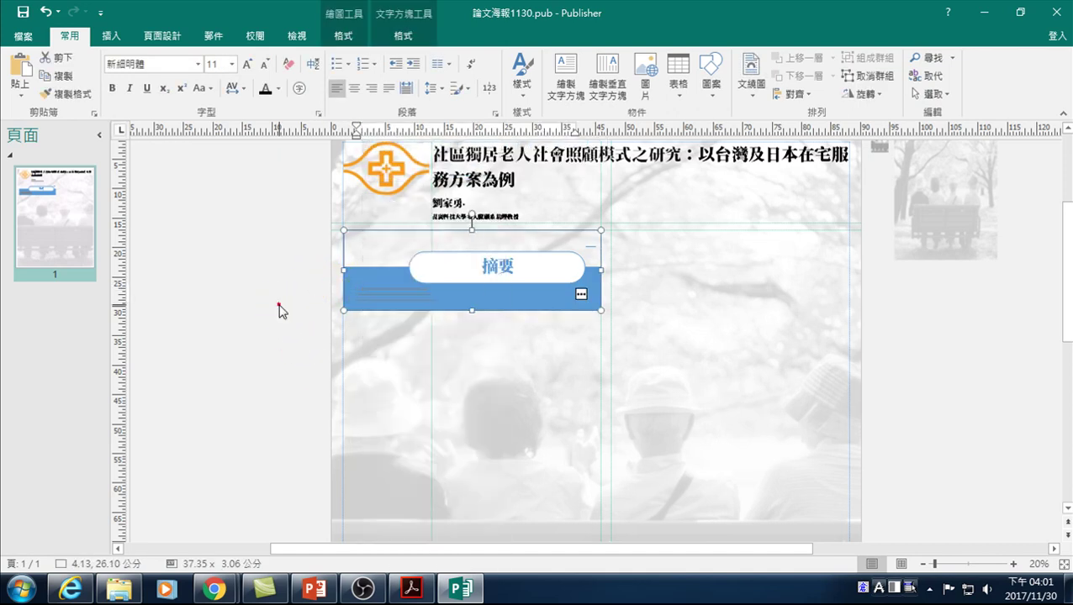
right_click(344, 291)
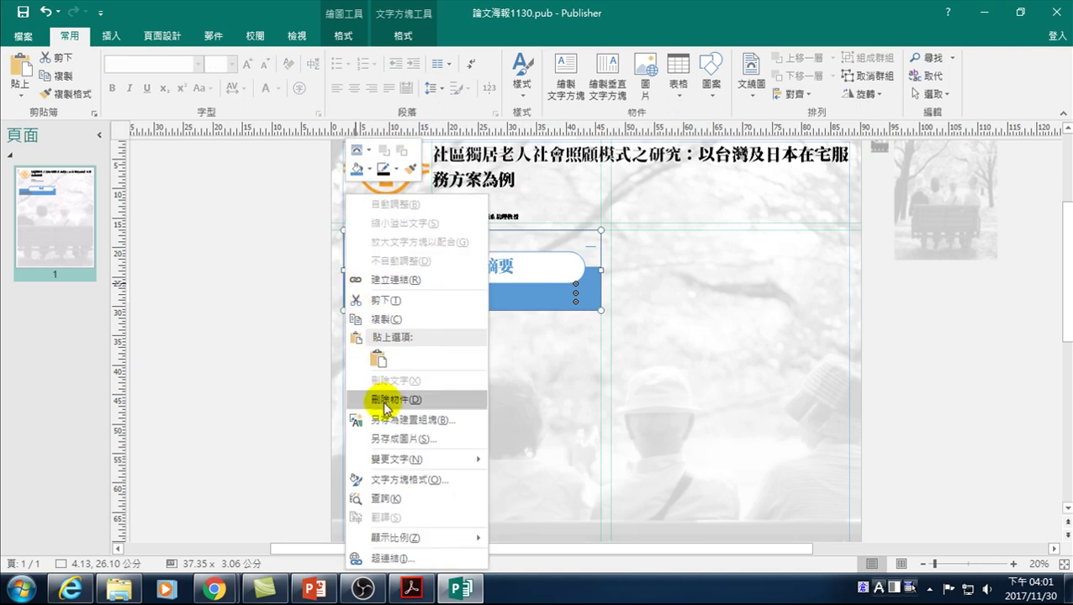
left_click(262, 377)
left_click(491, 306)
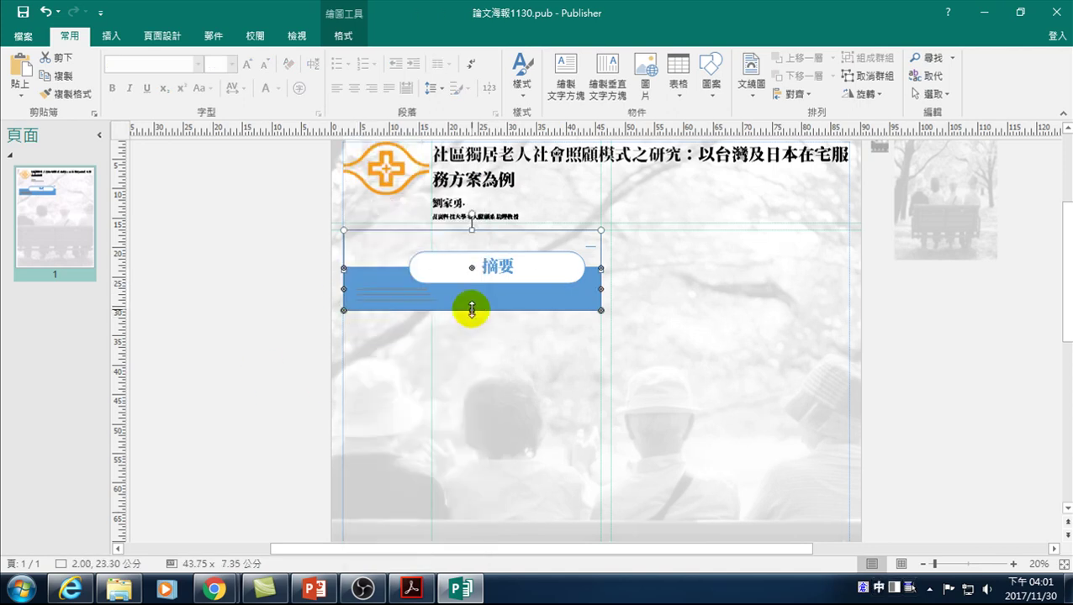
right_click(471, 313)
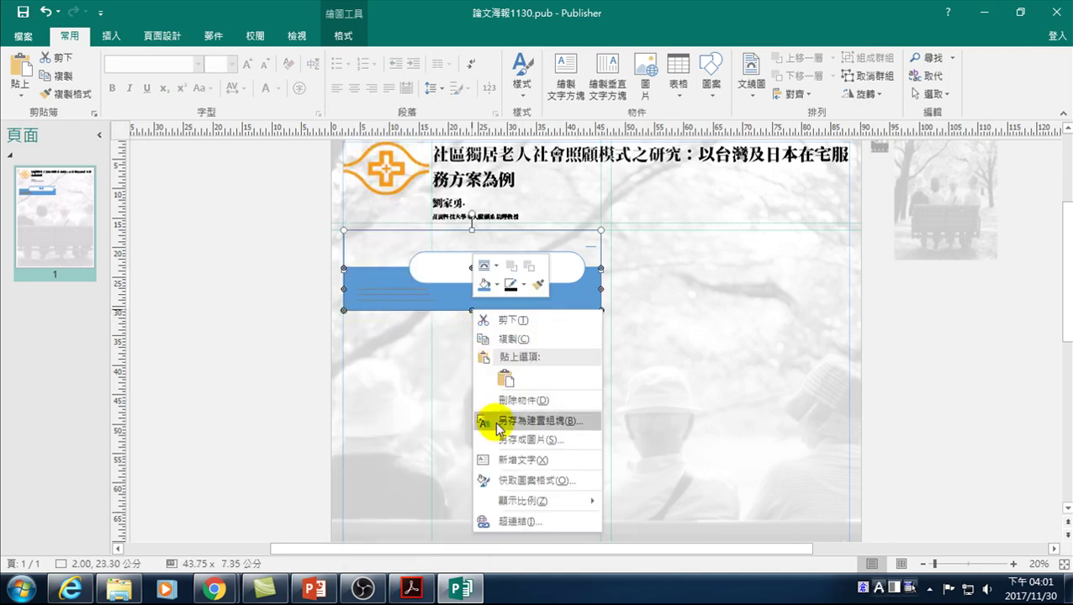
left_click(440, 404)
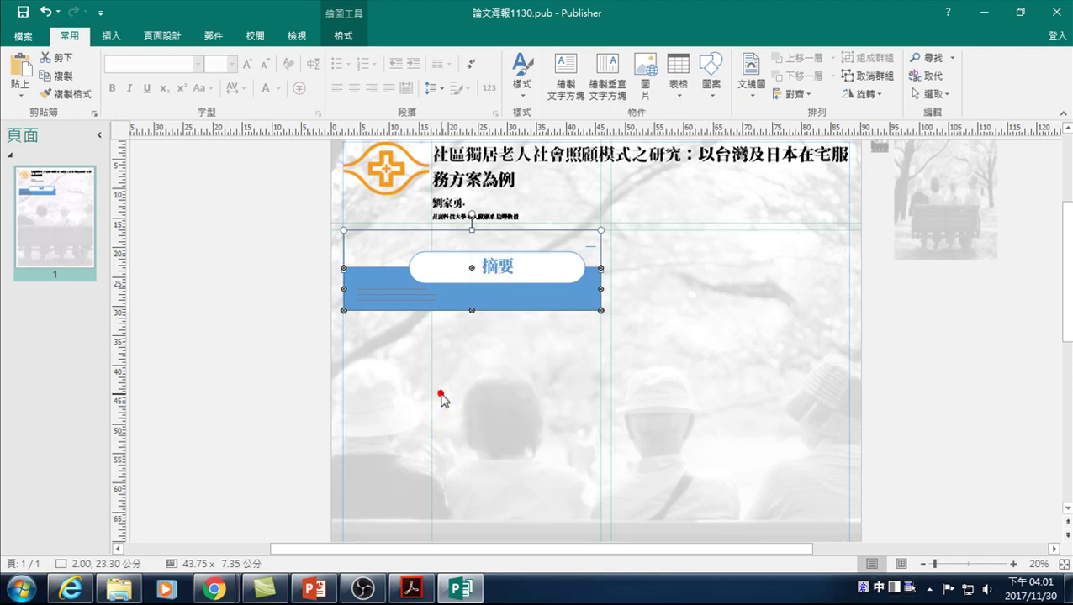
left_click(473, 302)
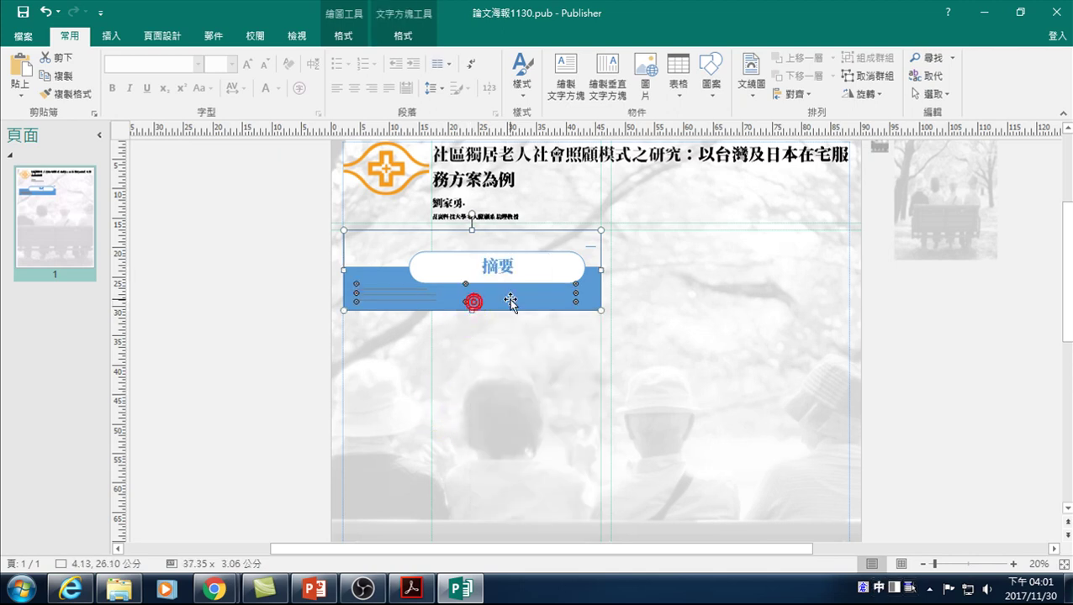
Ungroup the 摘要 label group into separate pieces.
left_click(531, 252)
key("Up")
key("Up")
key("Up")
key("Up")
key("Up")
key("Down")
key("Down")
key("Down")
key("Down")
key("Down")
key("Down")
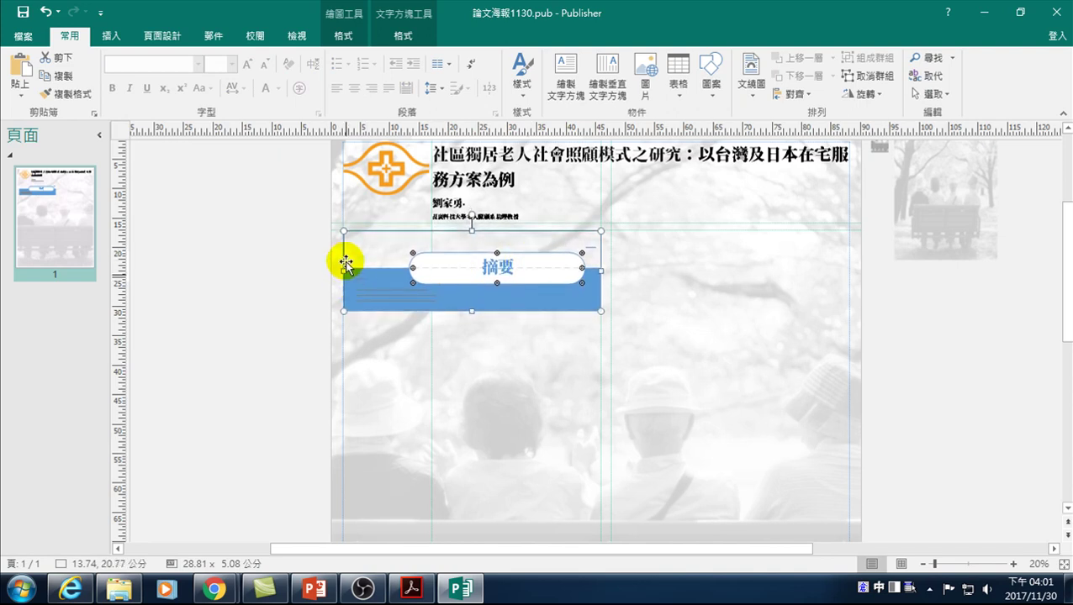
right_click(344, 254)
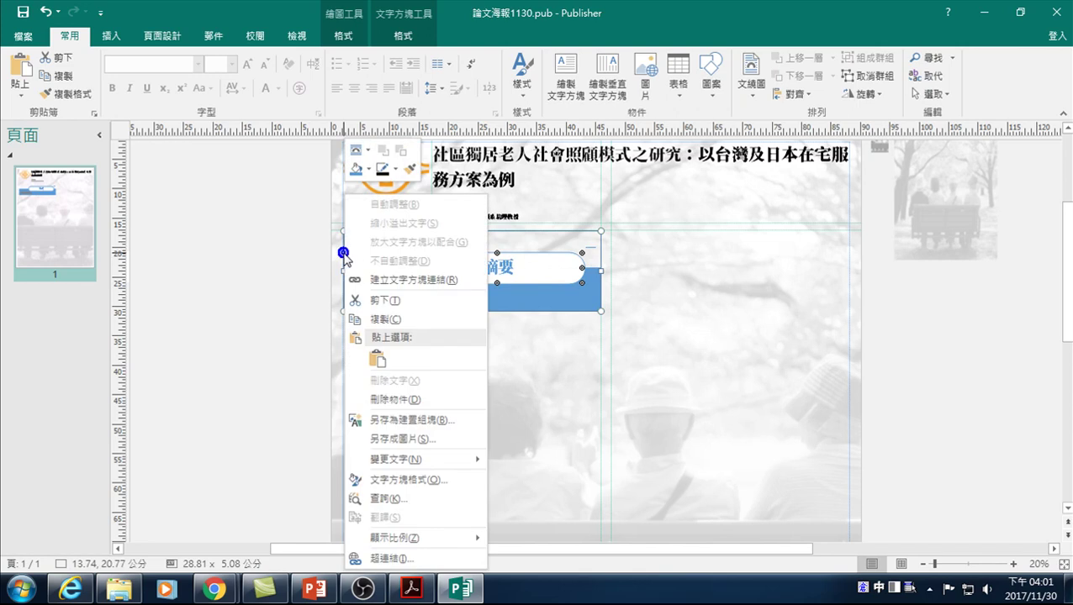
left_click(520, 339)
left_click(513, 306)
right_click(513, 308)
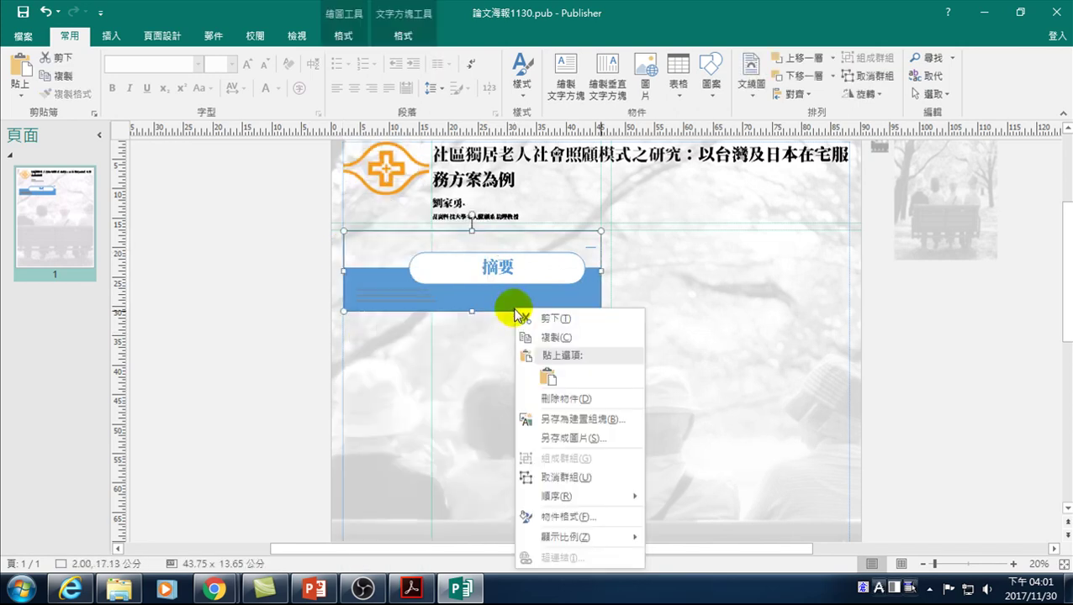
left_click(554, 477)
left_click(504, 401)
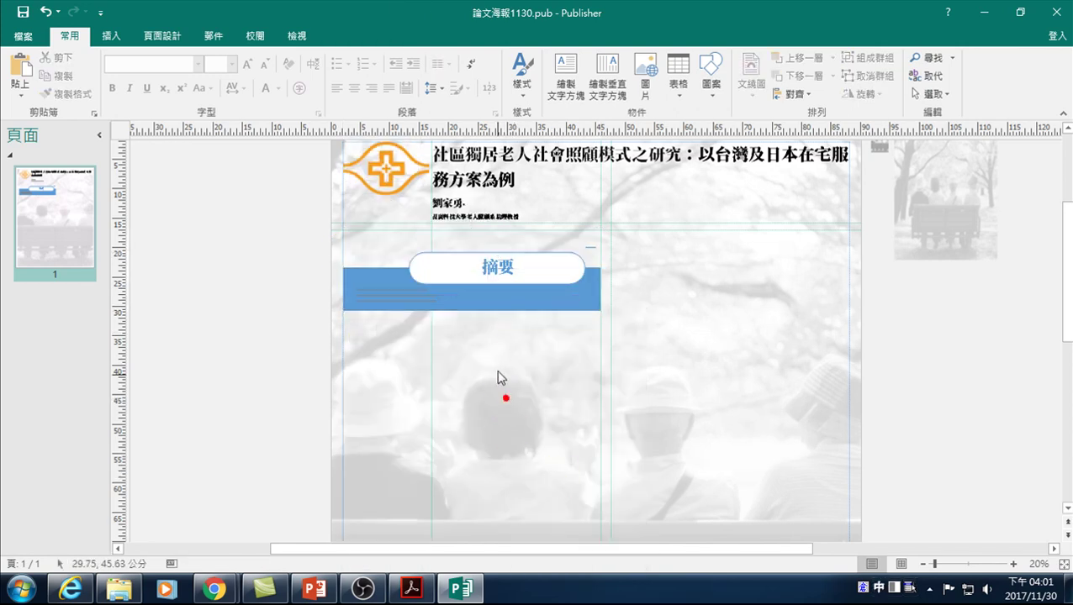
Make the text box under 摘要 taller and select its abstract text.
left_click(484, 304)
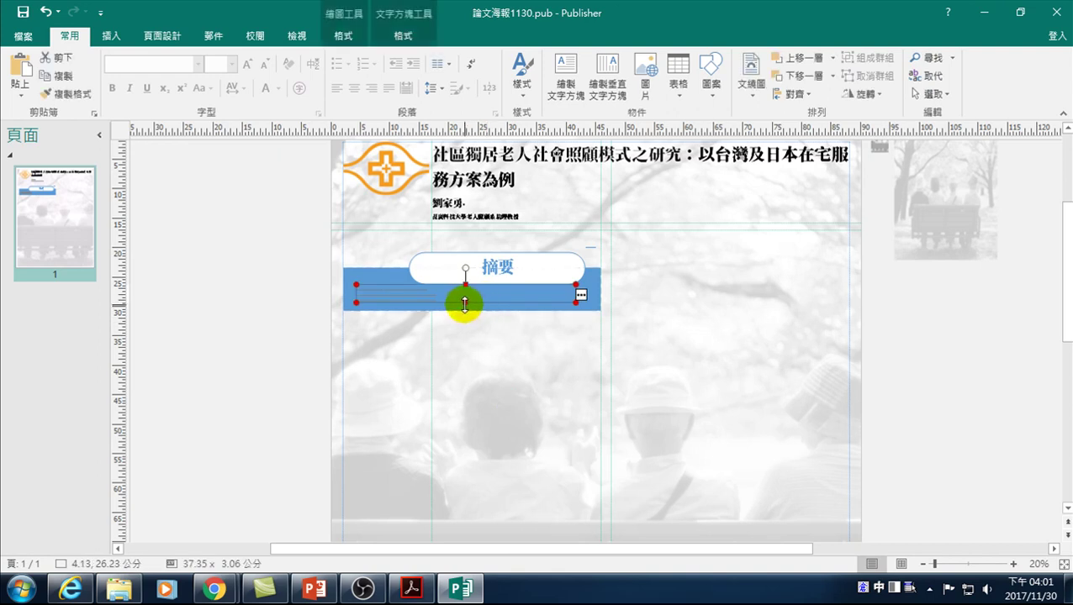
left_click_drag(465, 303, 466, 368)
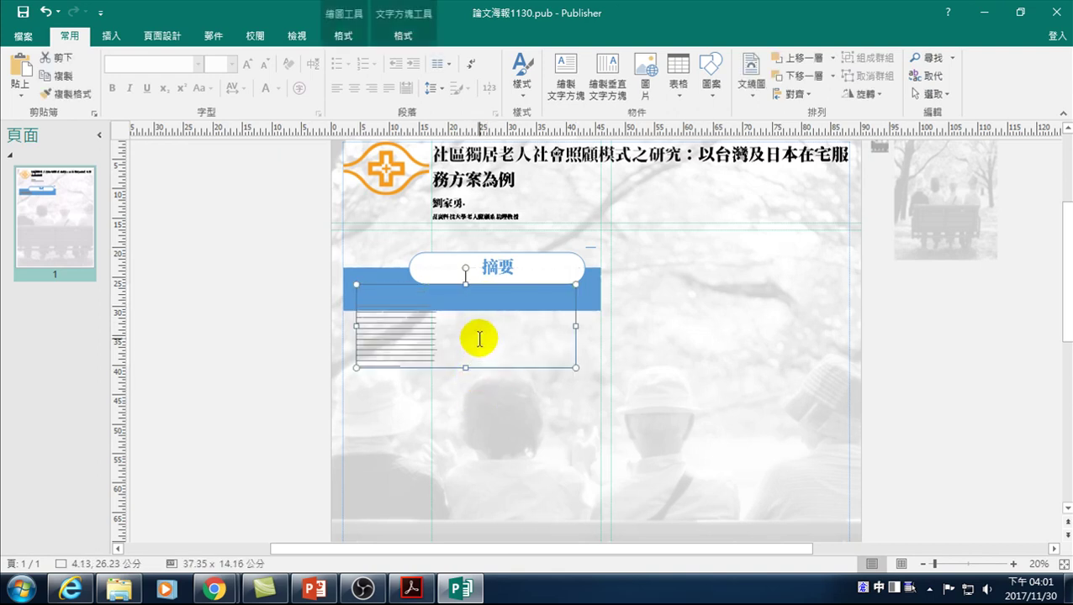
left_click(408, 363)
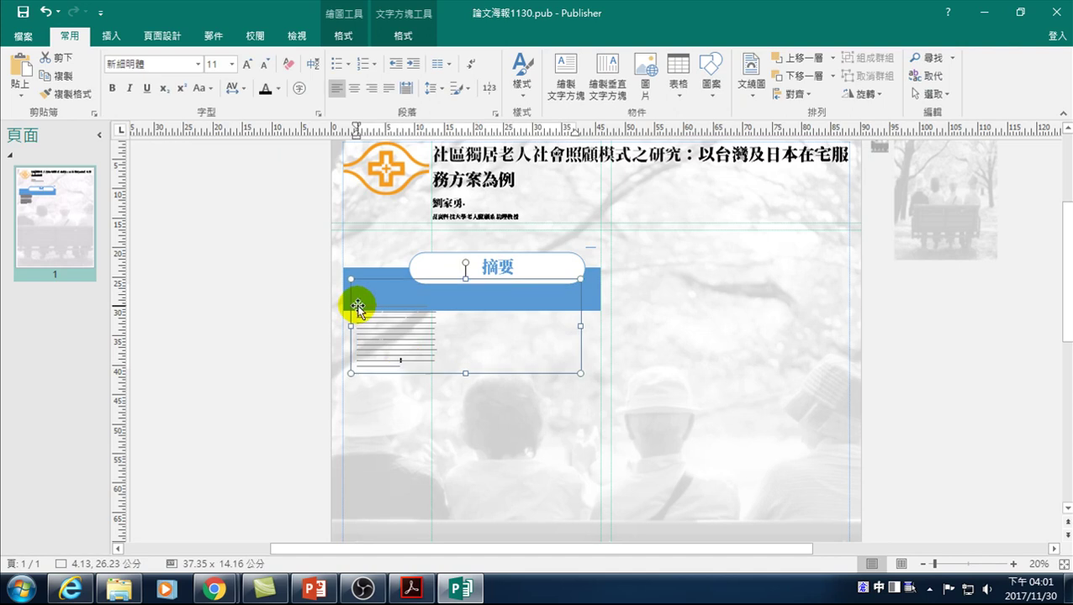
left_click_drag(360, 305, 422, 377)
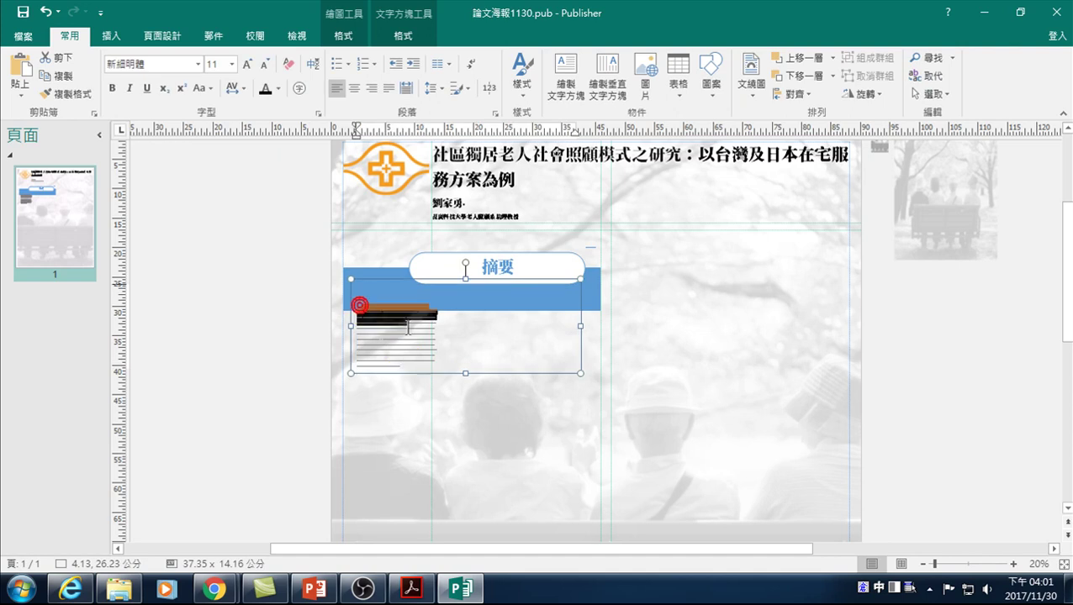
left_click(422, 368)
Zoom in to about 70% on the abstract box and select its body text.
left_click(1012, 564)
left_click(1012, 563)
left_click(1012, 563)
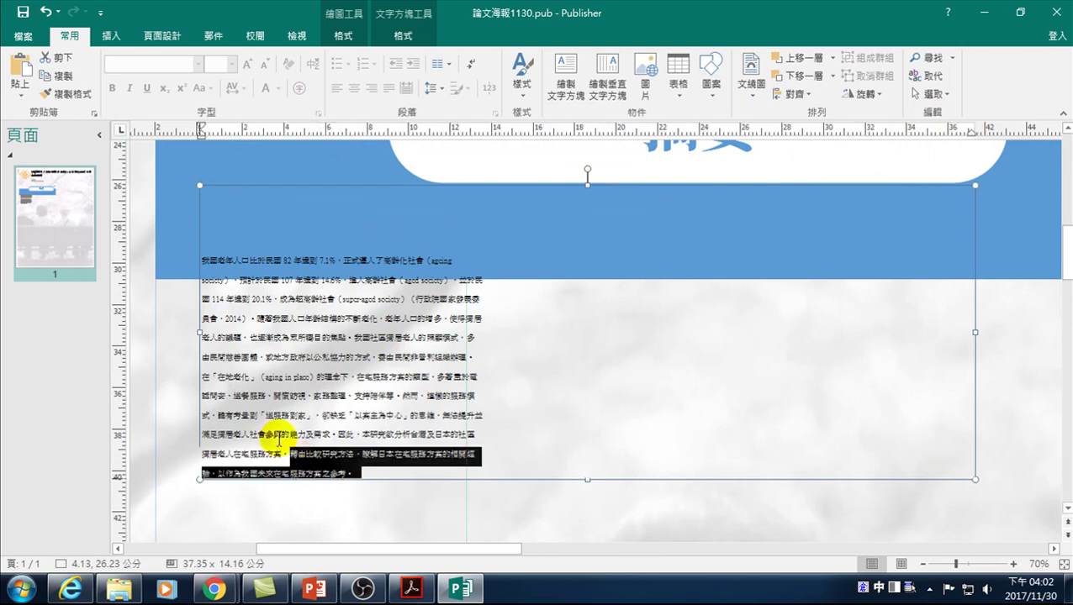
left_click_drag(294, 456, 203, 247)
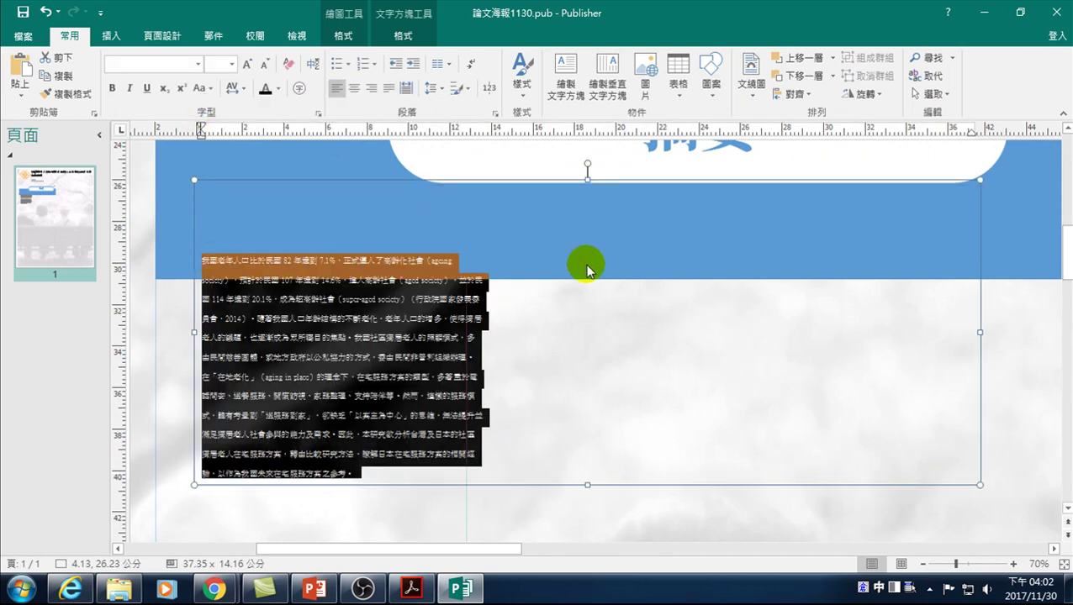
left_click(454, 267)
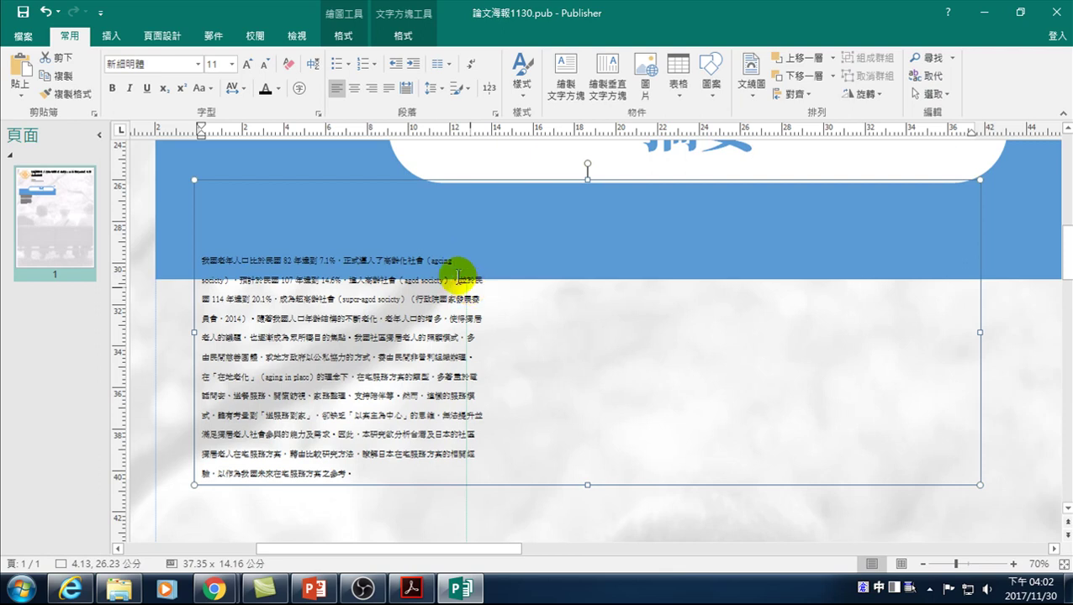
Show paragraph marks and delete the abstract's line-end breaks, including after 使得獨居.
left_click(473, 67)
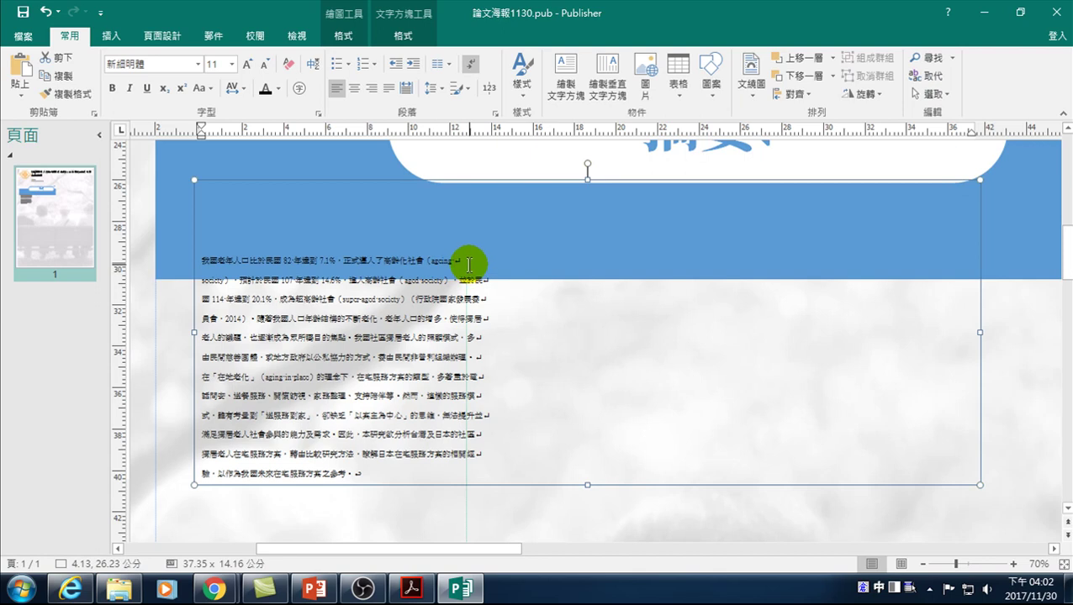
key("Delete")
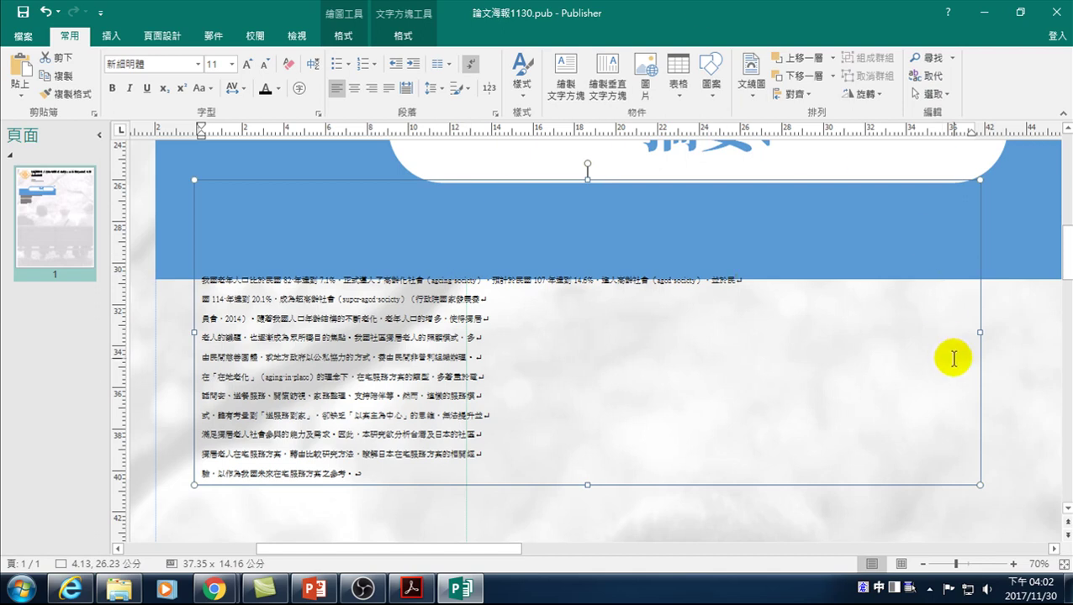
key("Delete")
left_click(520, 319)
key("Delete")
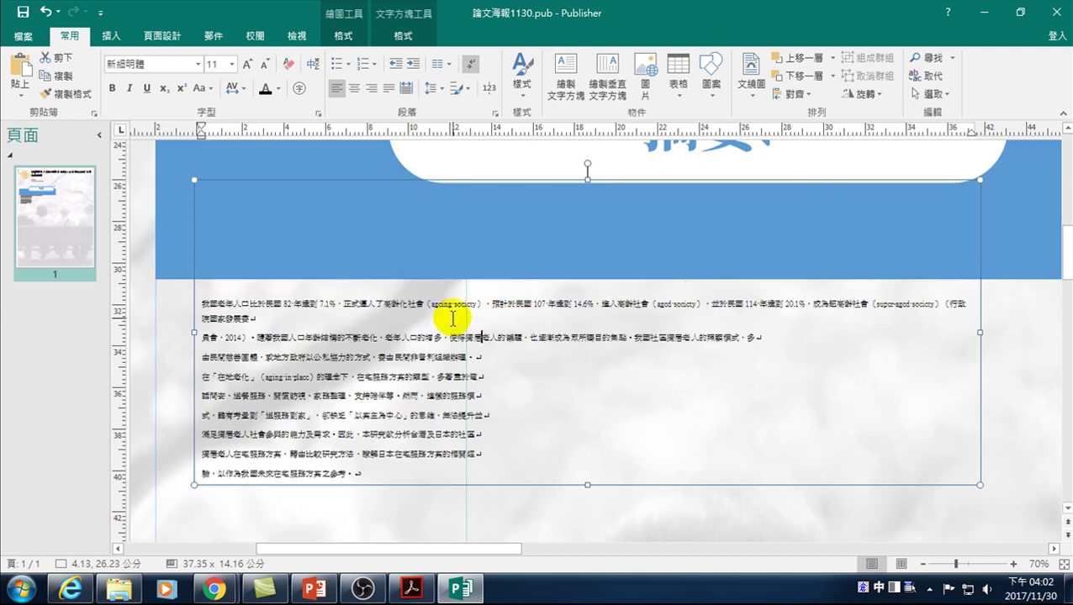
key("Delete")
key("Delete")
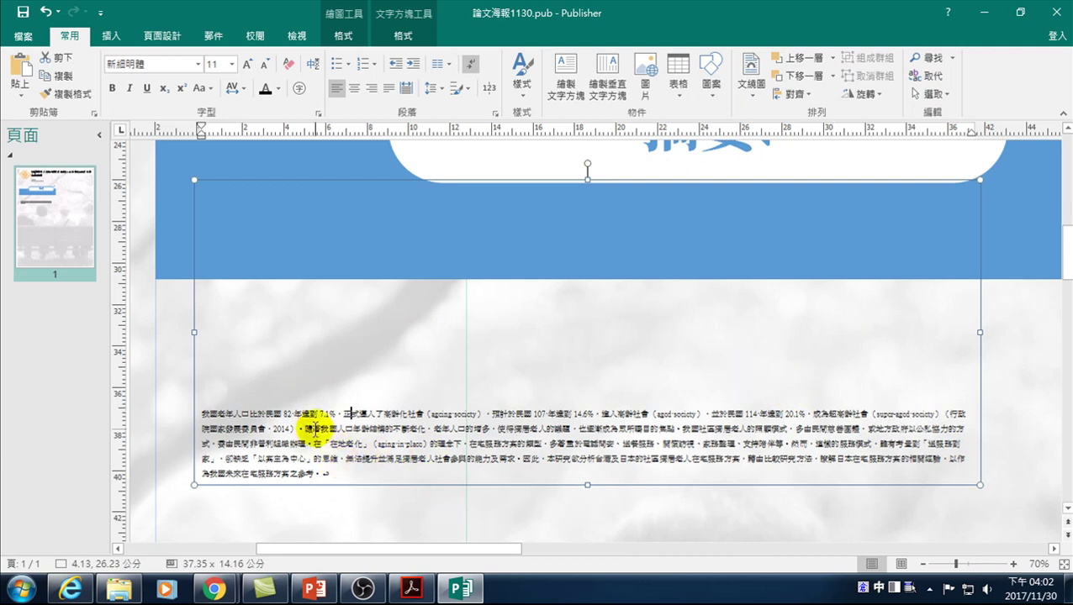
Enlarge the whole abstract paragraph with six Grow Font steps.
left_click_drag(322, 475, 187, 412)
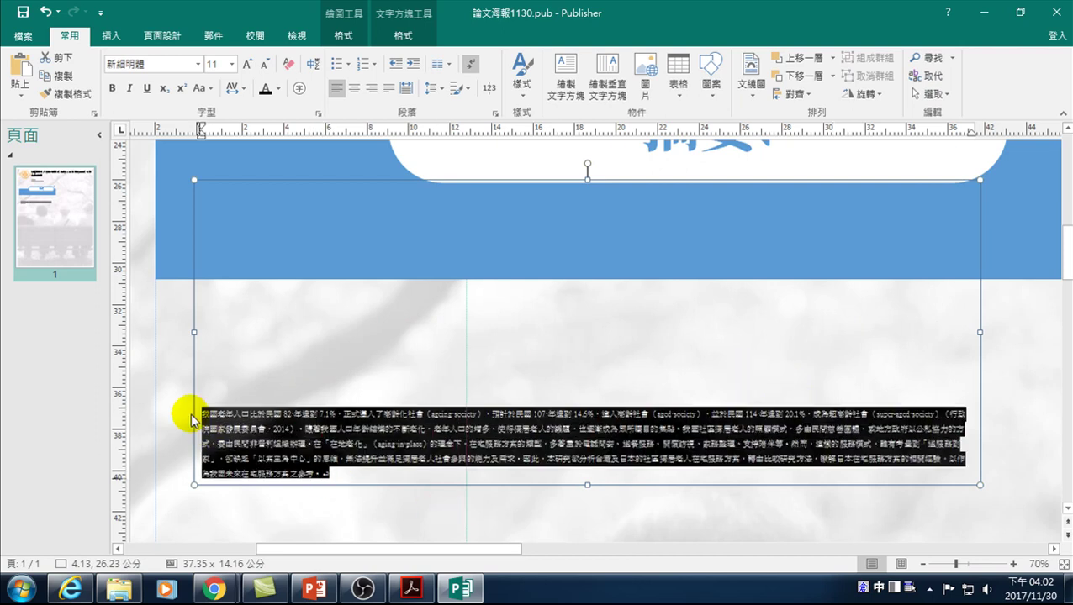
left_click(247, 66)
left_click(246, 64)
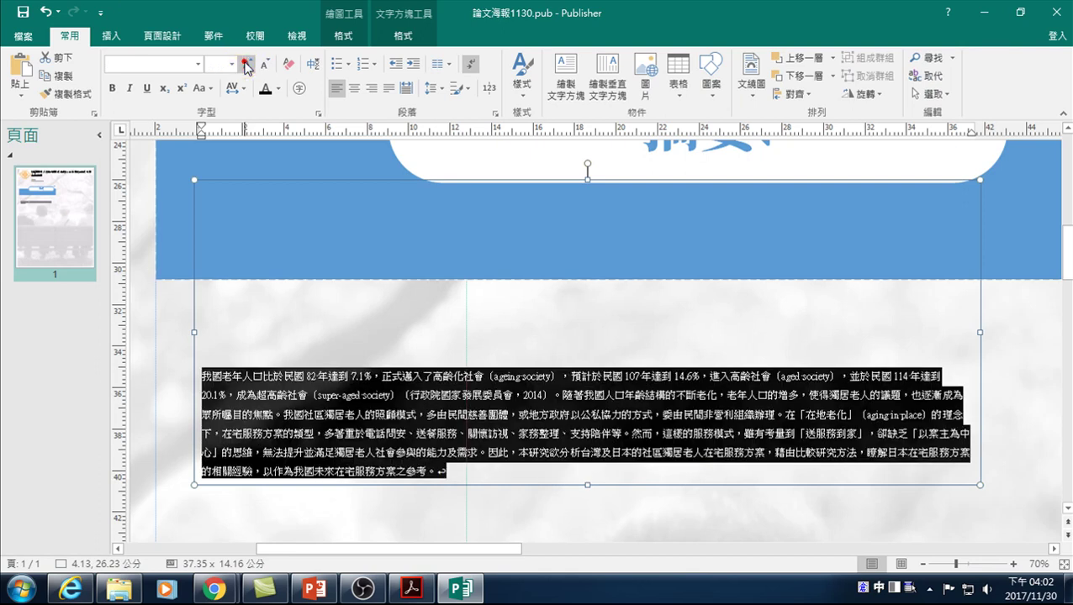
left_click(246, 66)
left_click(247, 66)
left_click(246, 66)
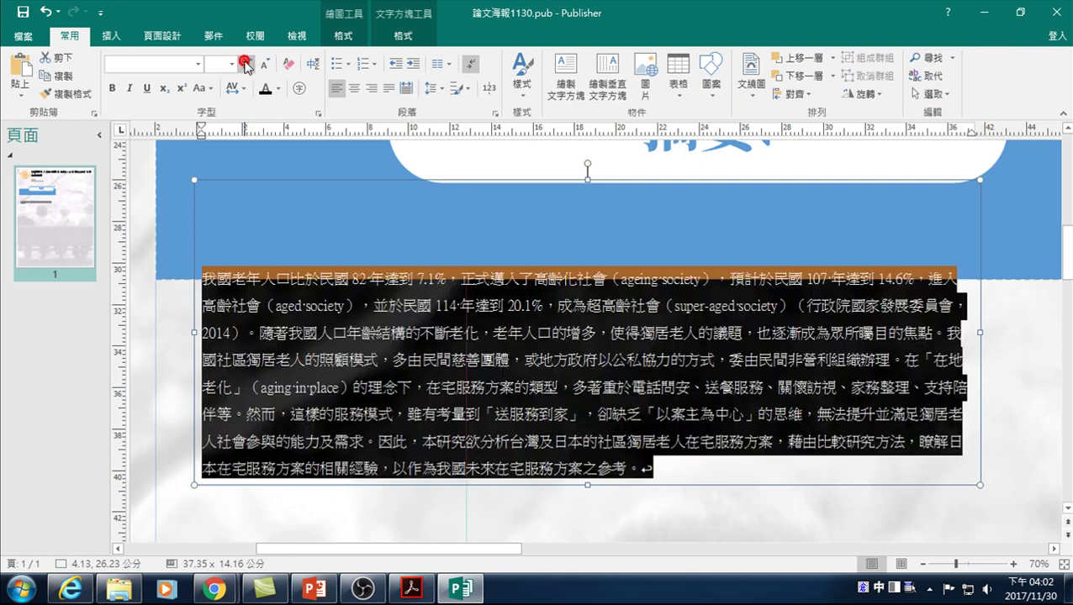
left_click(246, 66)
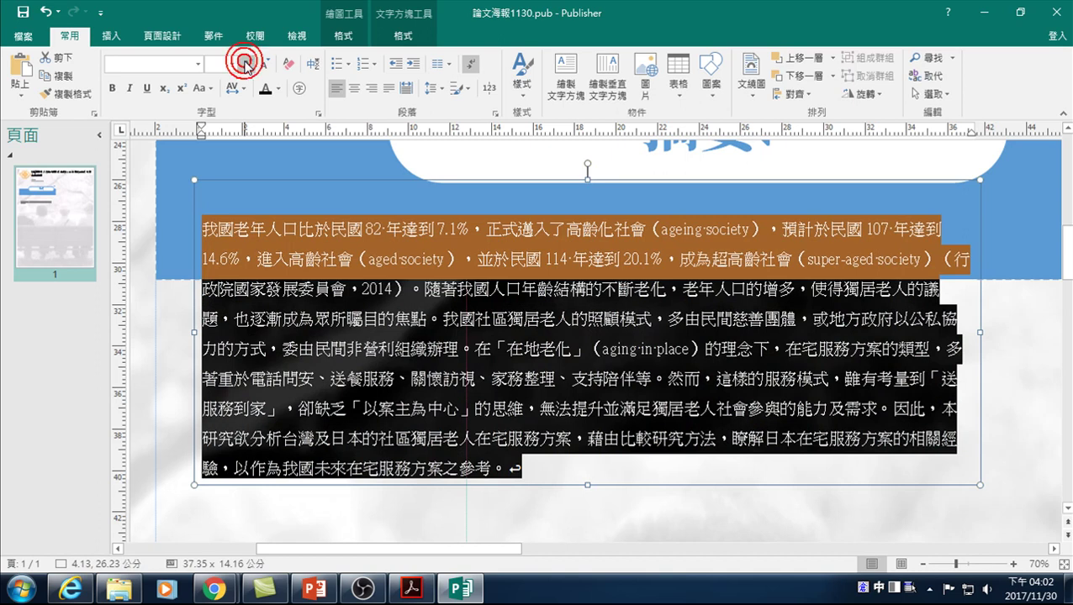
left_click(330, 221)
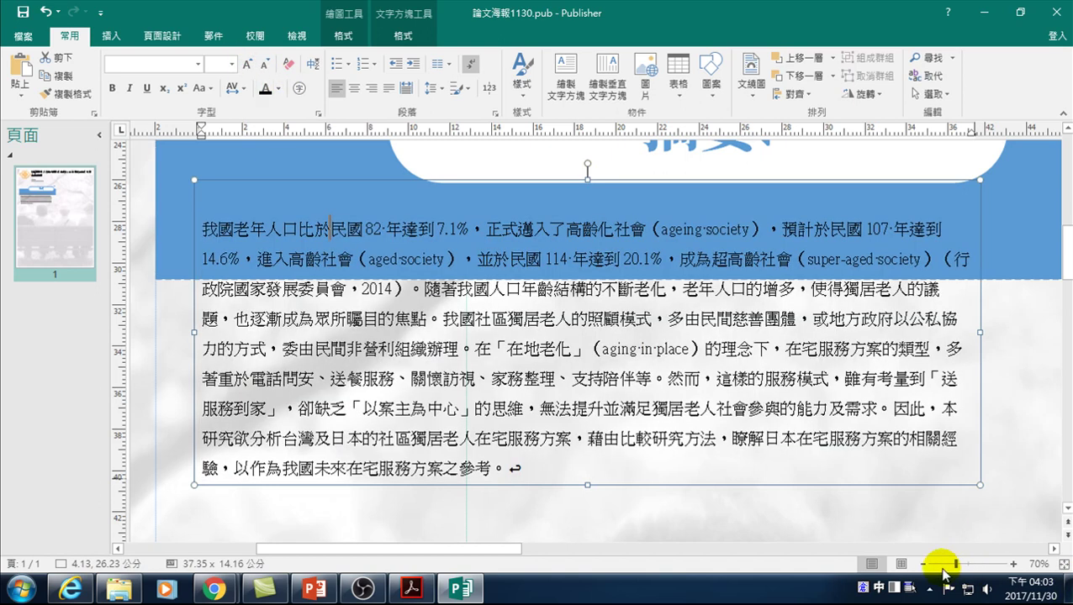
Zoom out to 20% and select the 摘要 heading box.
left_click(922, 565)
left_click(922, 565)
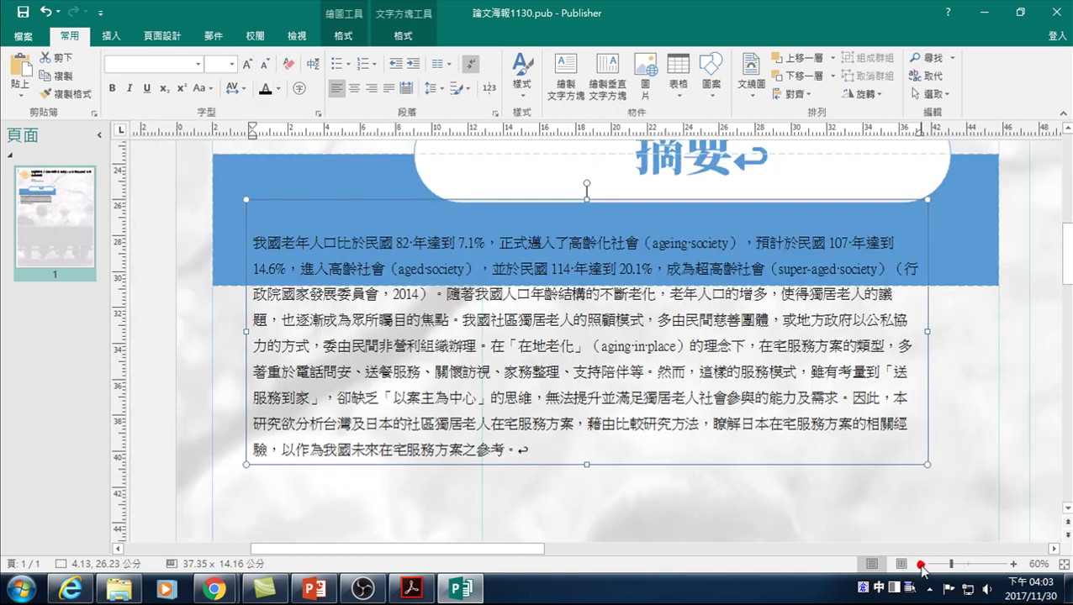
left_click(921, 565)
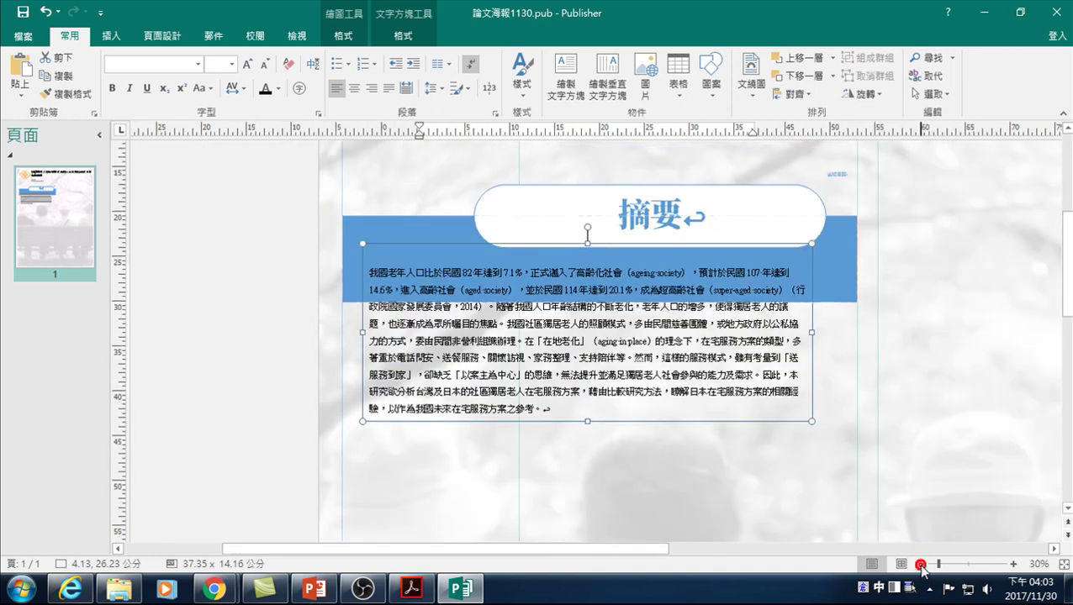
left_click(921, 565)
left_click(921, 565)
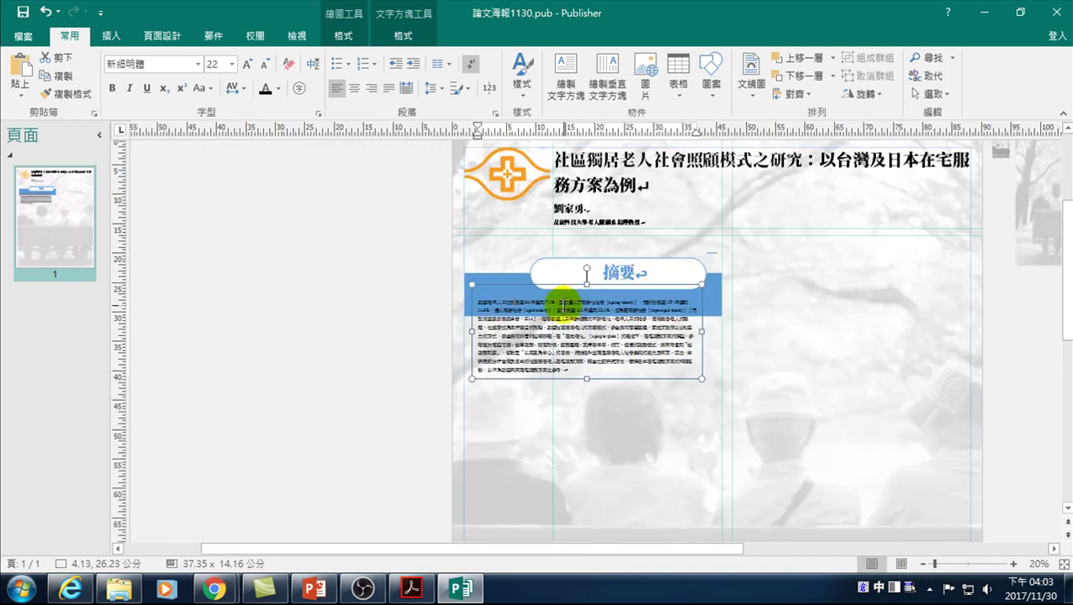
left_click(532, 269)
Marquee-select the 摘要 heading, blue bar and abstract, and nudge them upward.
left_click(492, 274)
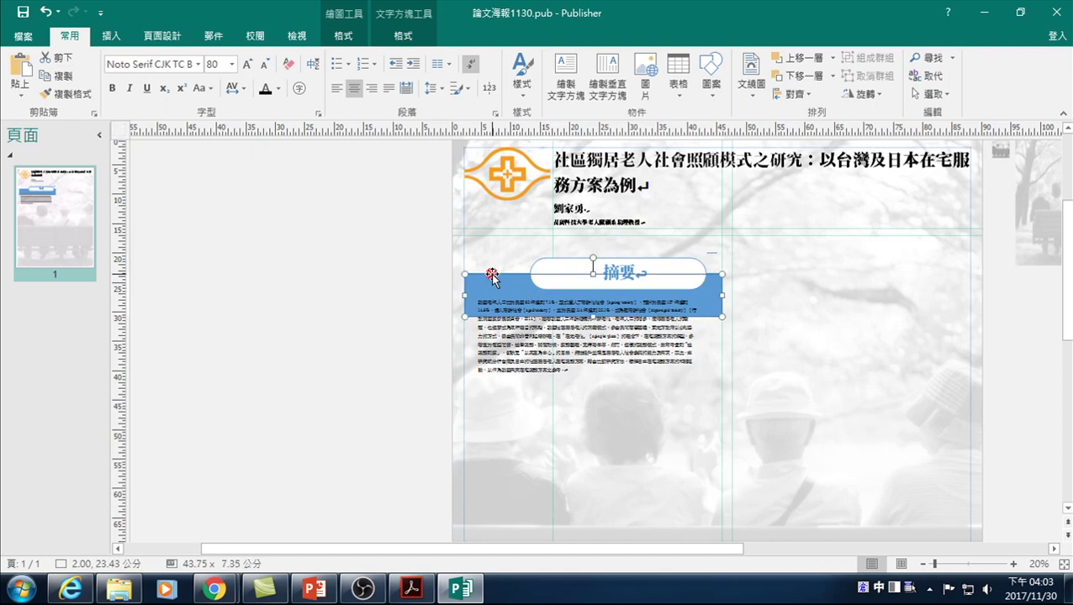
left_click(532, 262)
mouse_move(410, 234)
left_mouse_down()
mouse_move(598, 319)
mouse_move(743, 402)
left_mouse_up()
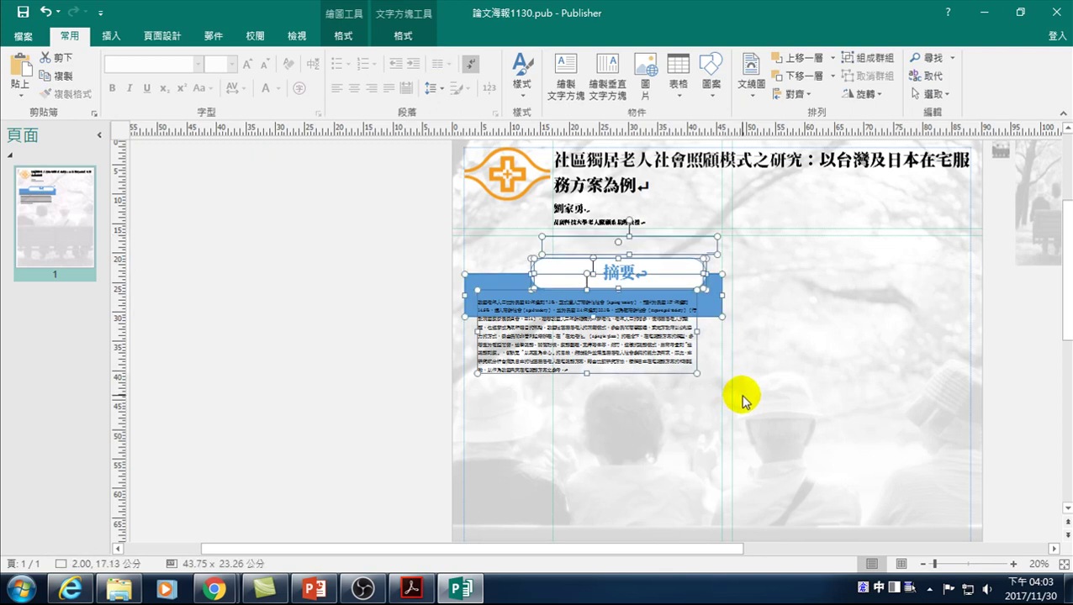
key("Up")
key("Up")
key("Up")
key("Up")
key("Up")
key("Up")
key("Up")
key("Up")
key("Up")
key("Up")
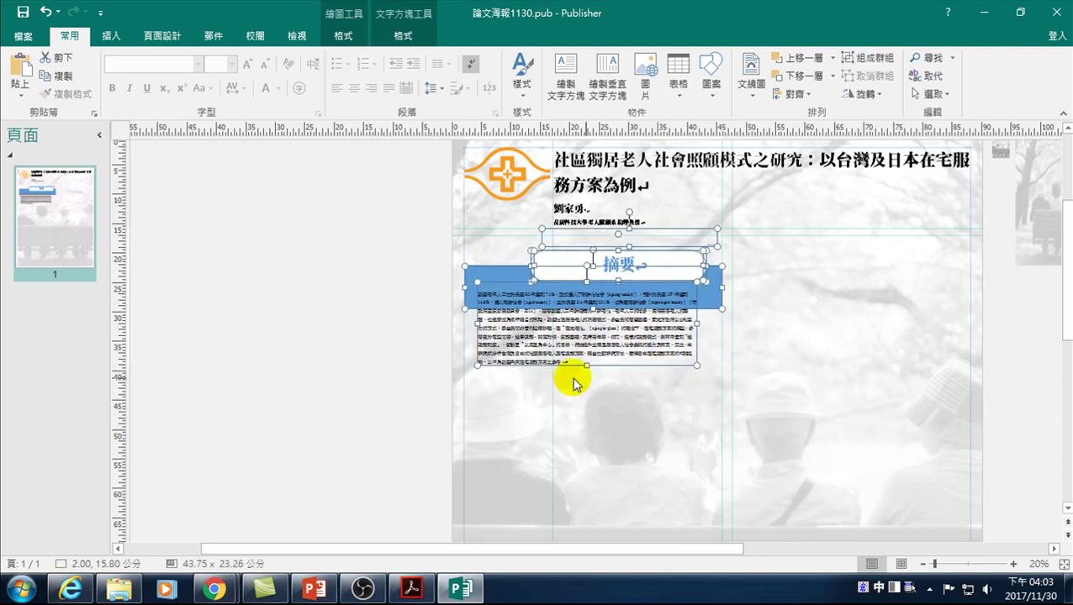
left_click(381, 318)
Nudge the 摘要 block up once more and reselect all its objects.
left_click(715, 244)
left_click(747, 290)
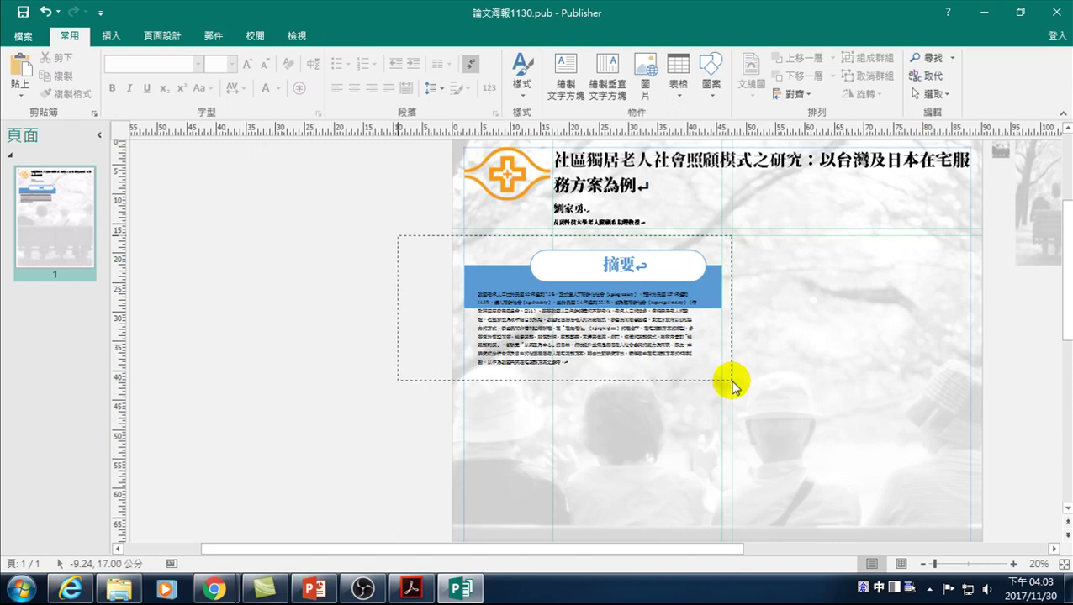
left_click_drag(728, 374, 732, 381)
key("Up")
key("Up")
key("Up")
key("Up")
key("Up")
key("Up")
key("Up")
key("Up")
key("Up")
key("Up")
key("Up")
key("Up")
key("Up")
key("Up")
key("Up")
key("Up")
key("Up")
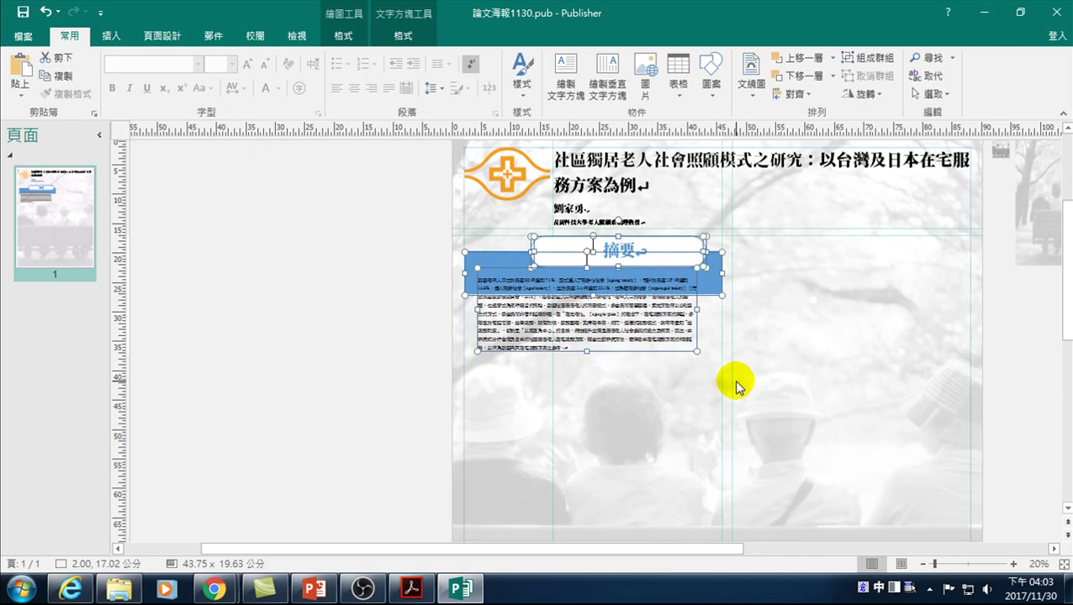
left_click(388, 355)
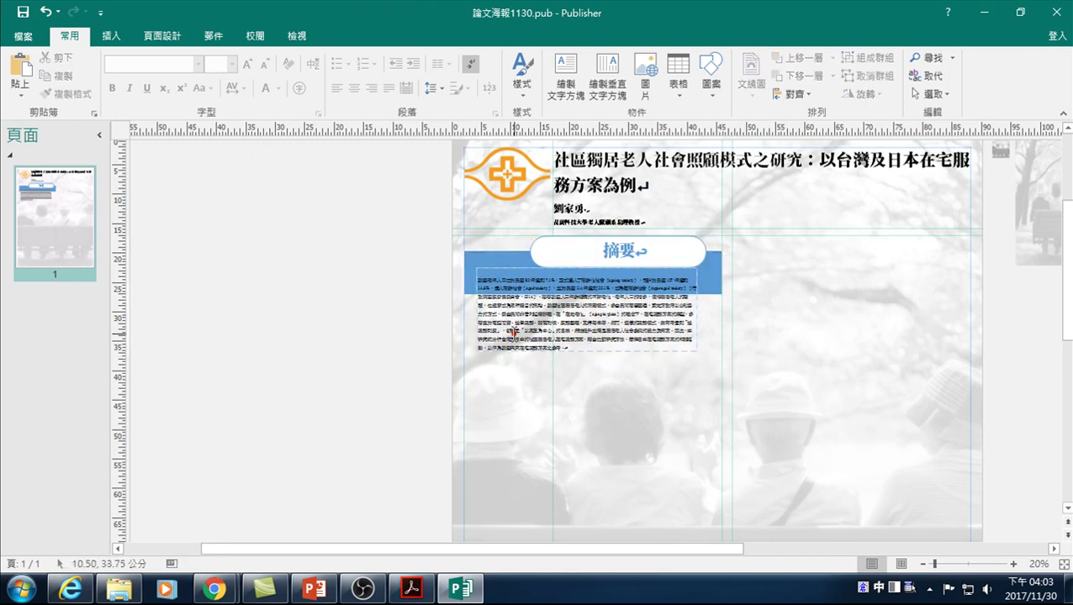
left_click(511, 332)
left_click_drag(410, 223, 747, 371)
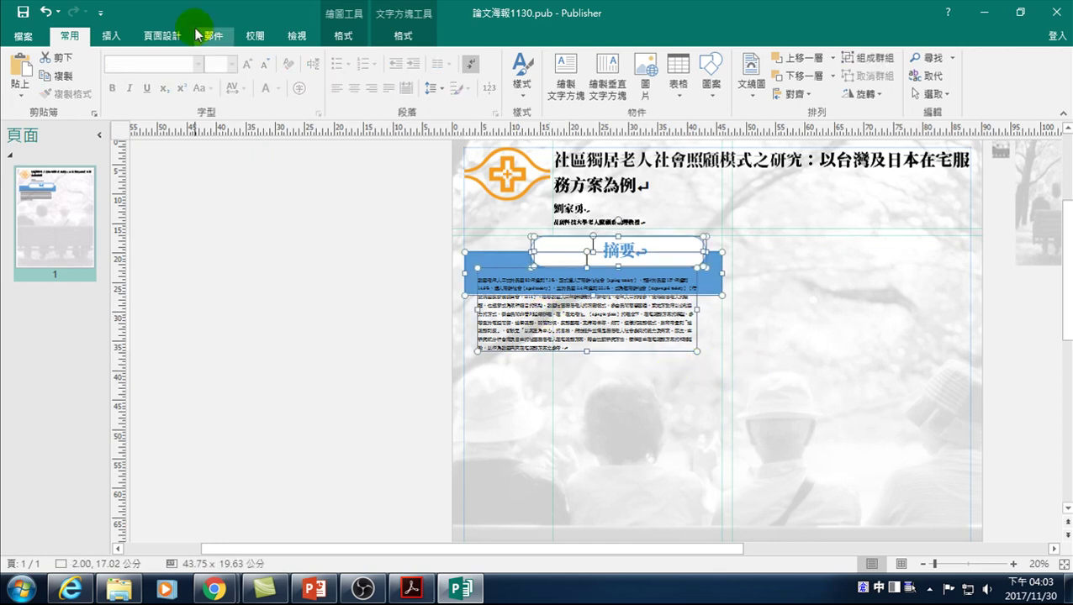
Group the 摘要 heading, blue bar and abstract text into one object.
left_click(112, 36)
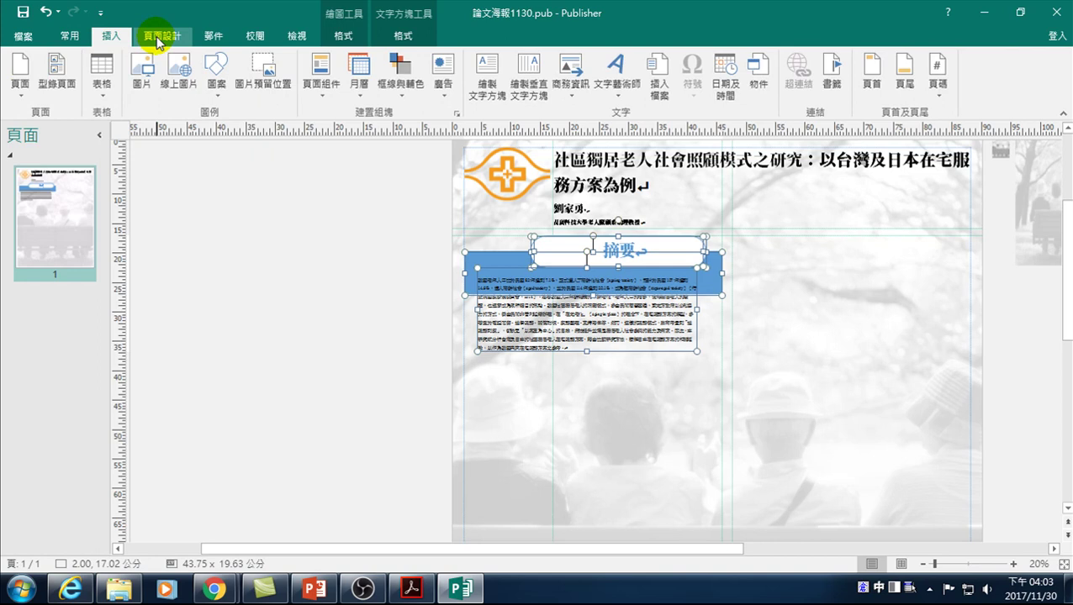
left_click(321, 80)
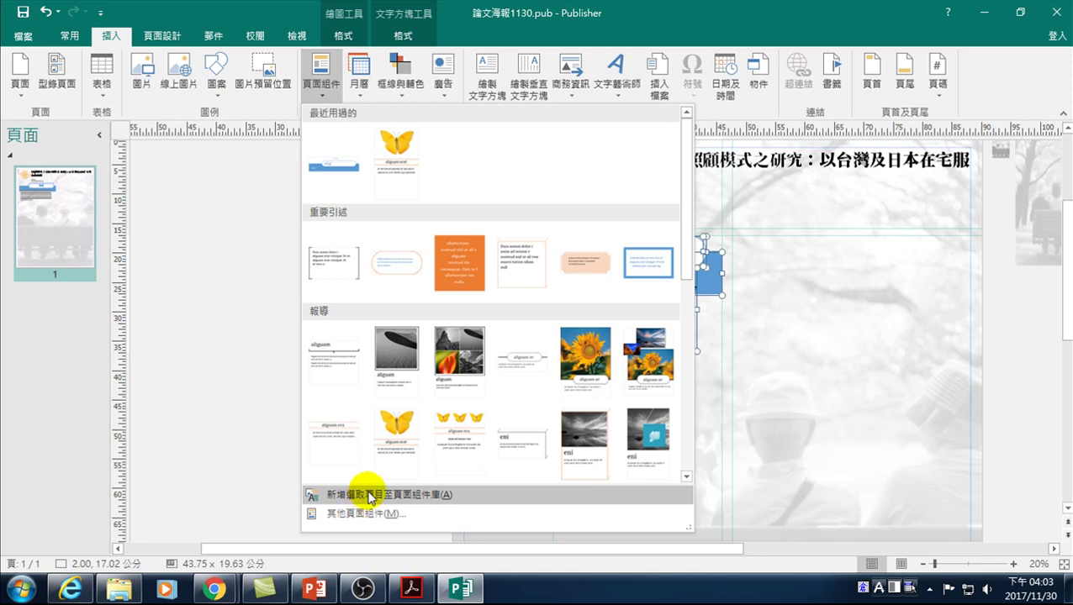
left_click(208, 376)
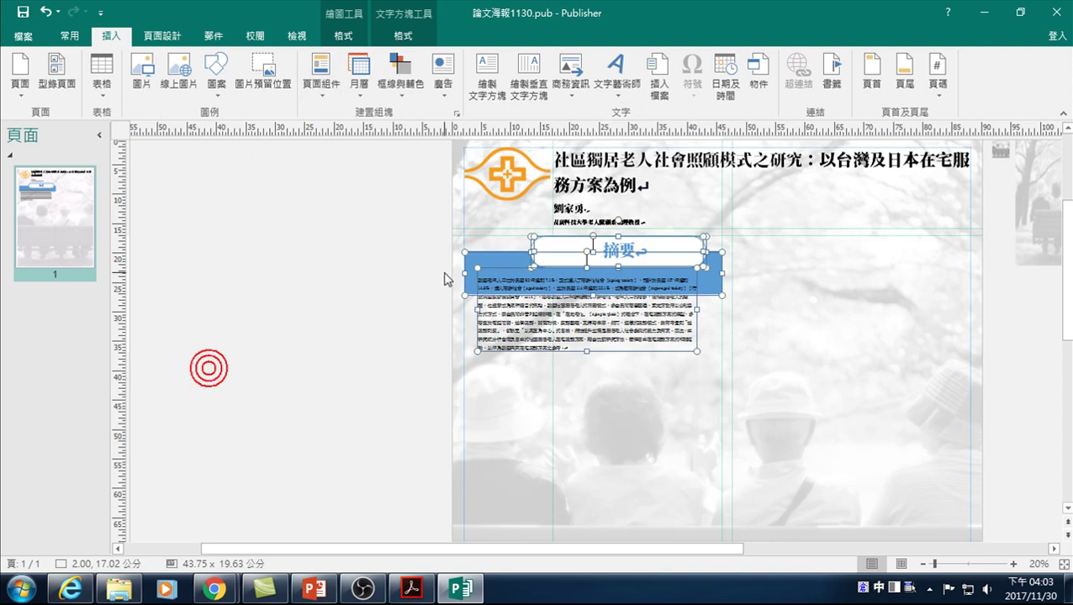
right_click(515, 252)
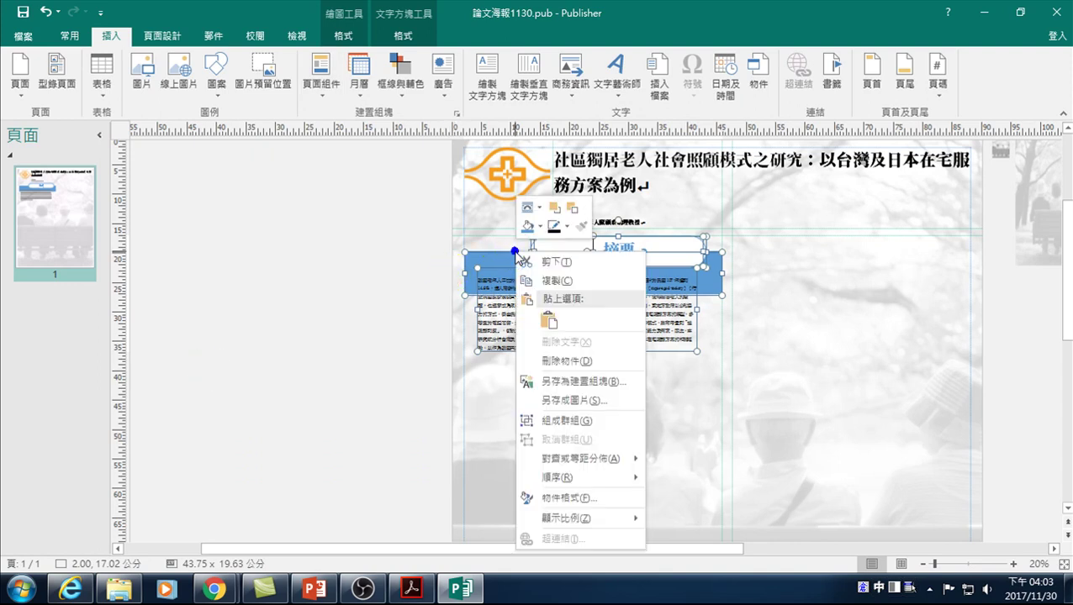
left_click(555, 421)
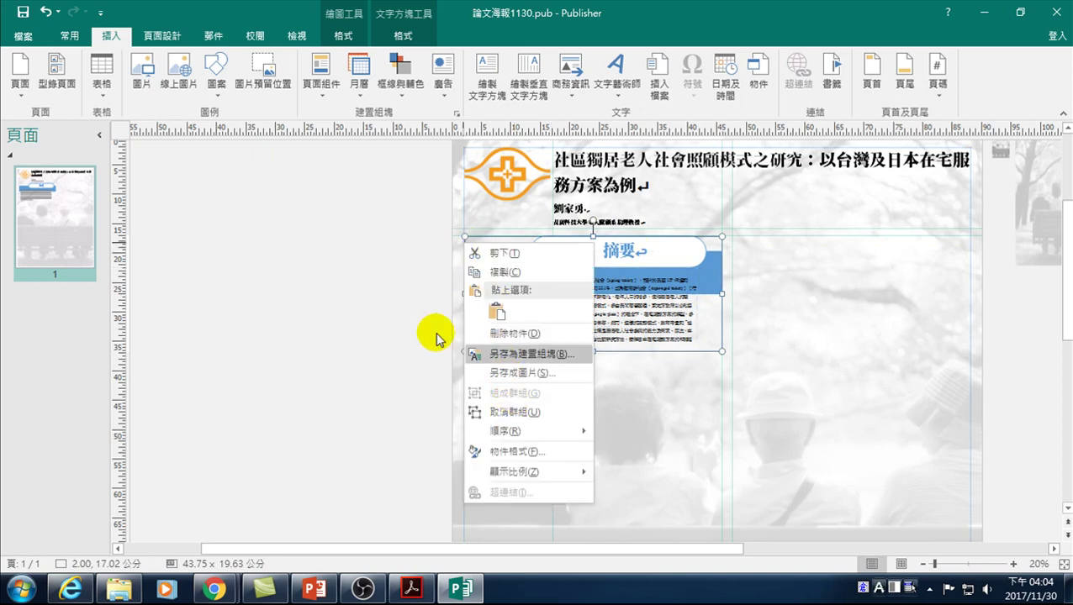
Save the group as page part 論文海報標題 in the 頁面組件 gallery, category 一般.
left_click(316, 88)
left_click(318, 90)
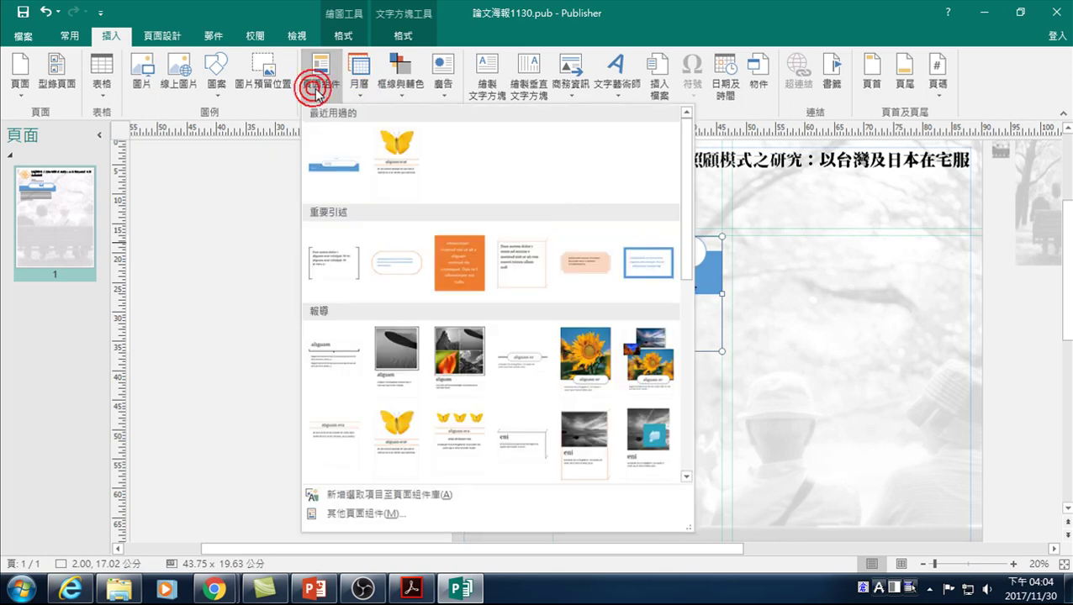
left_click(348, 498)
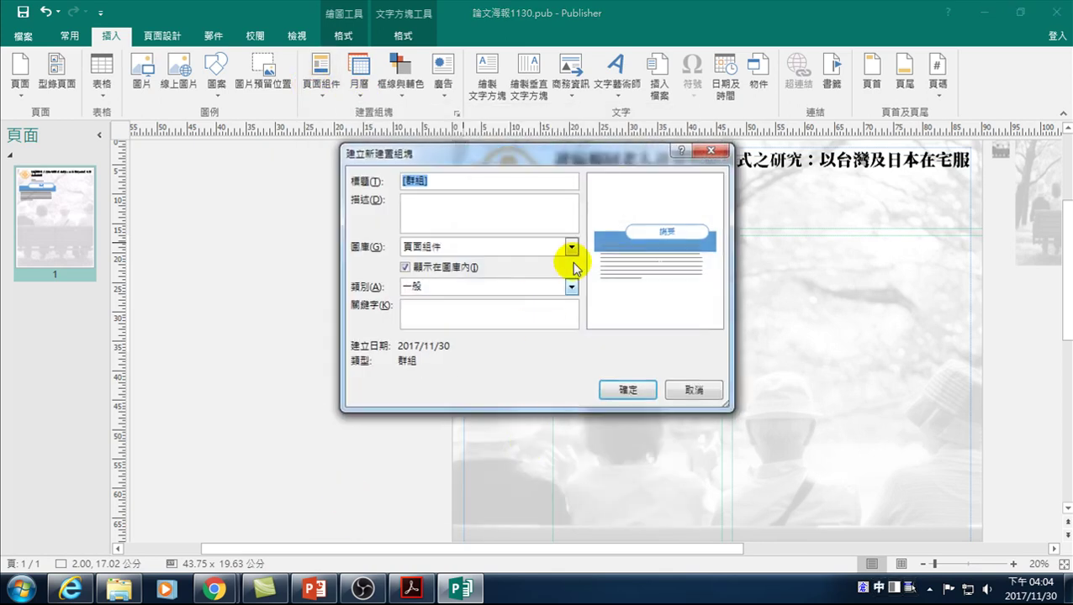
double_click(434, 180)
type("論文海")
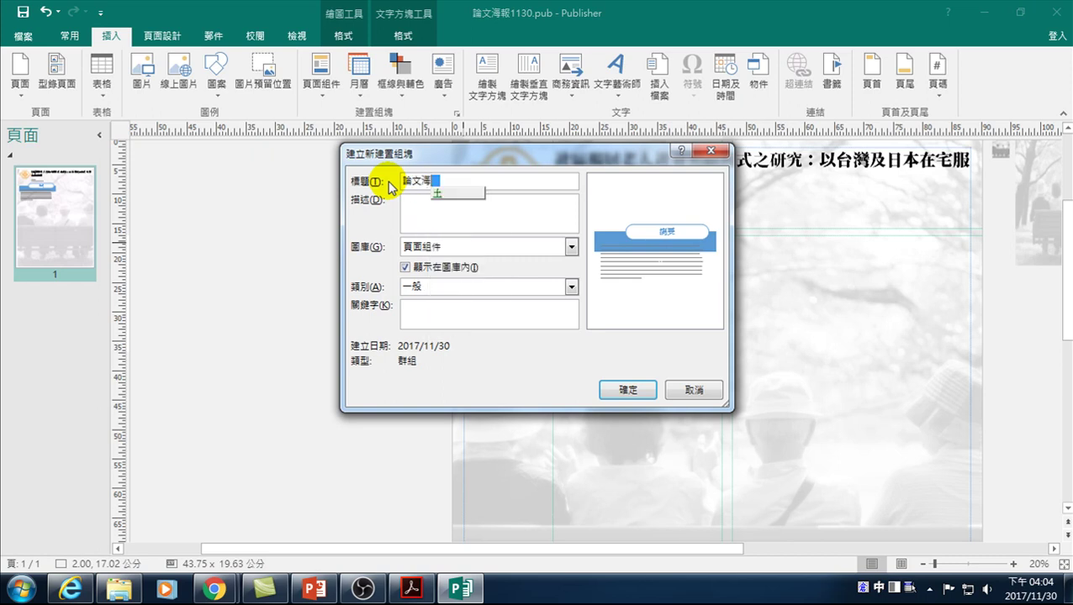
type("報標")
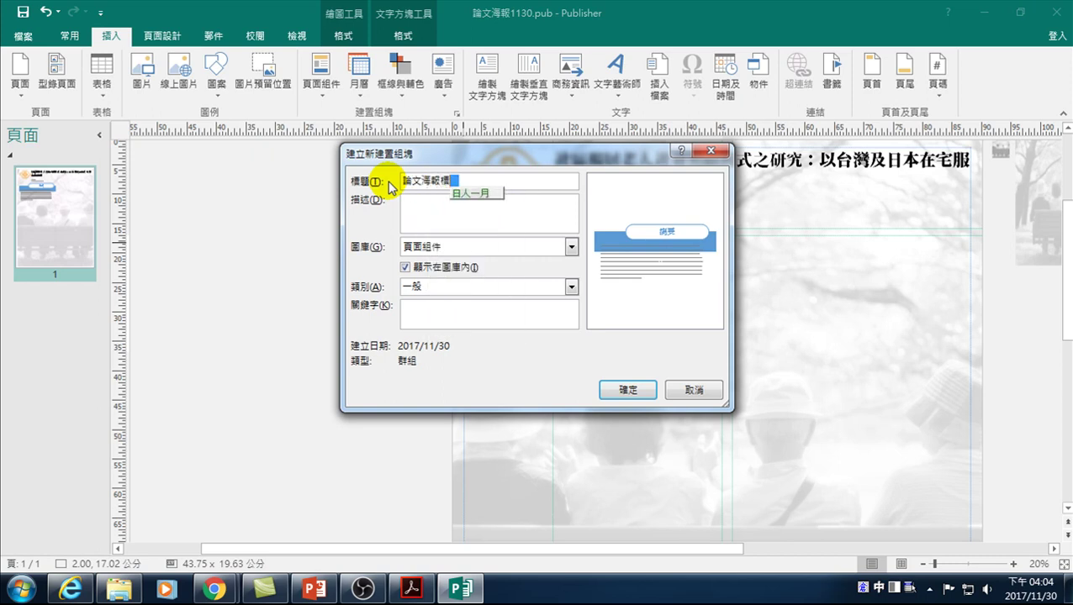
type("題")
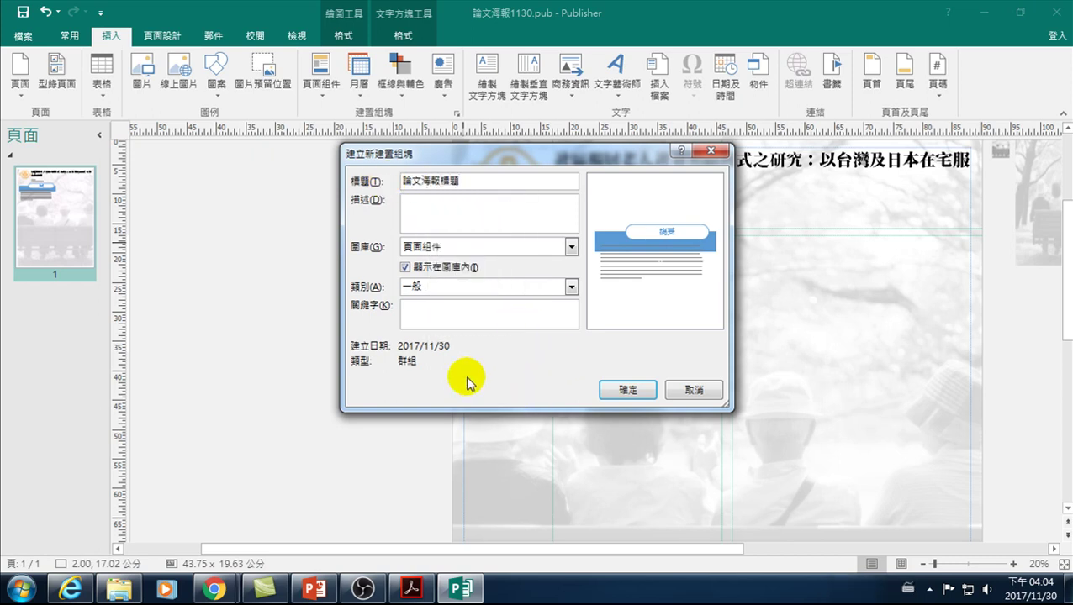
left_click(629, 391)
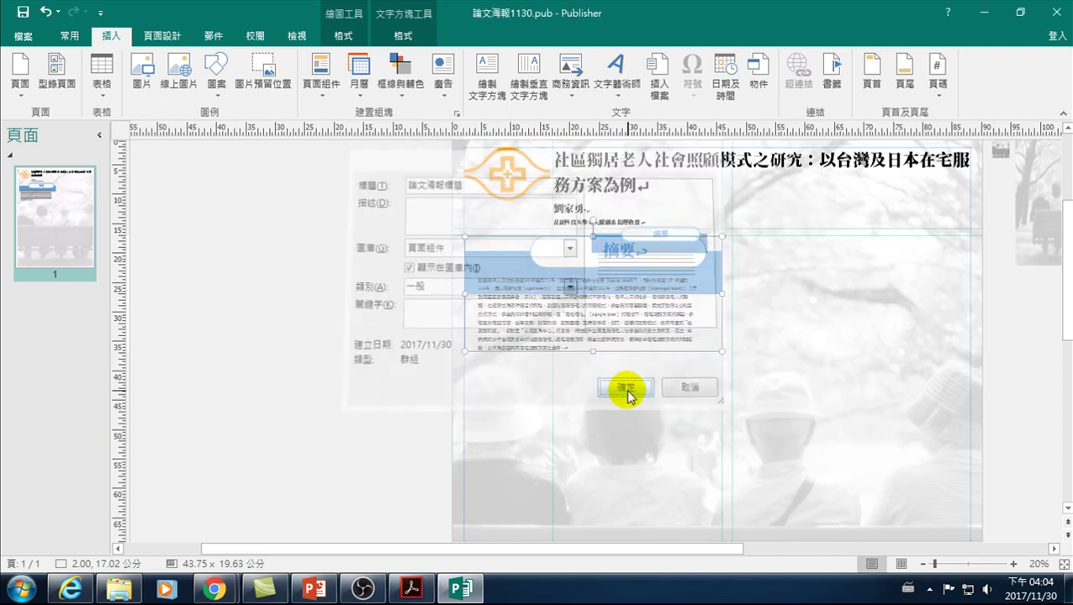
left_click(390, 382)
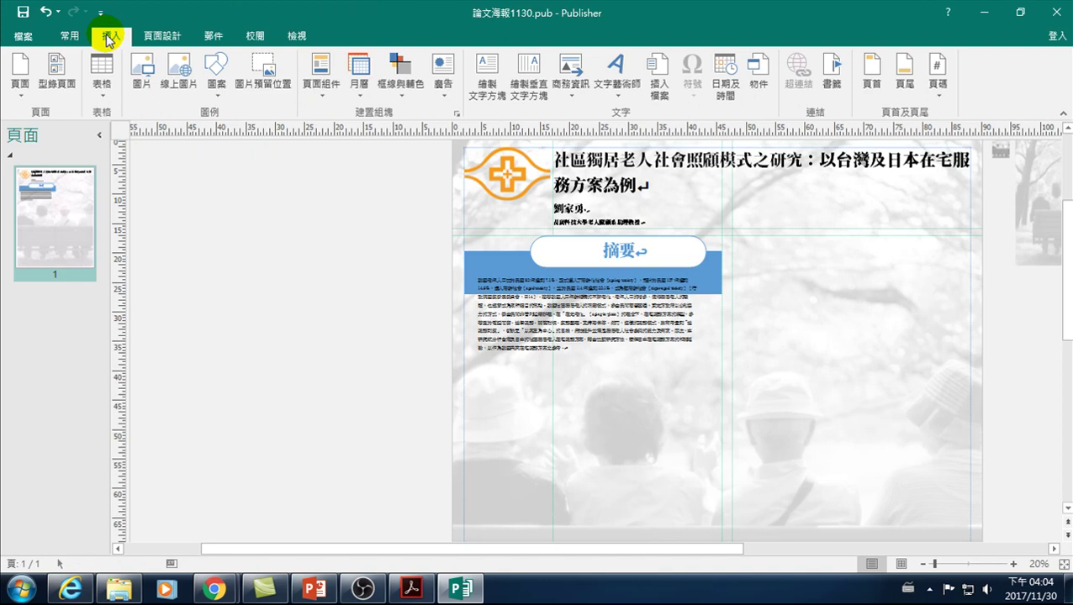
Insert the saved 論文海報標題 page part and drag the copy below the original abstract.
left_click(320, 80)
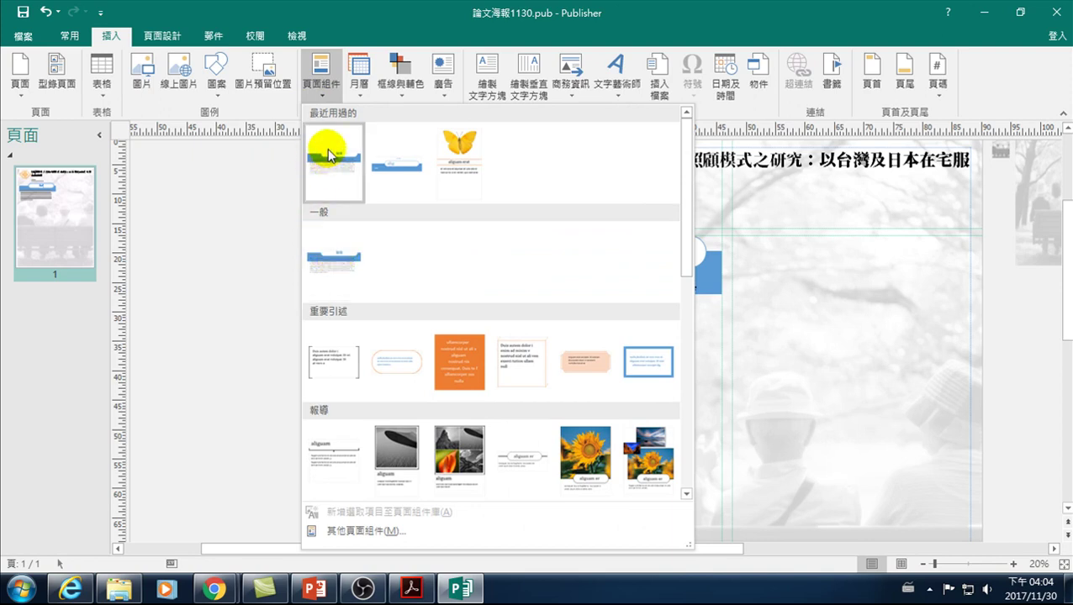
left_click(334, 265)
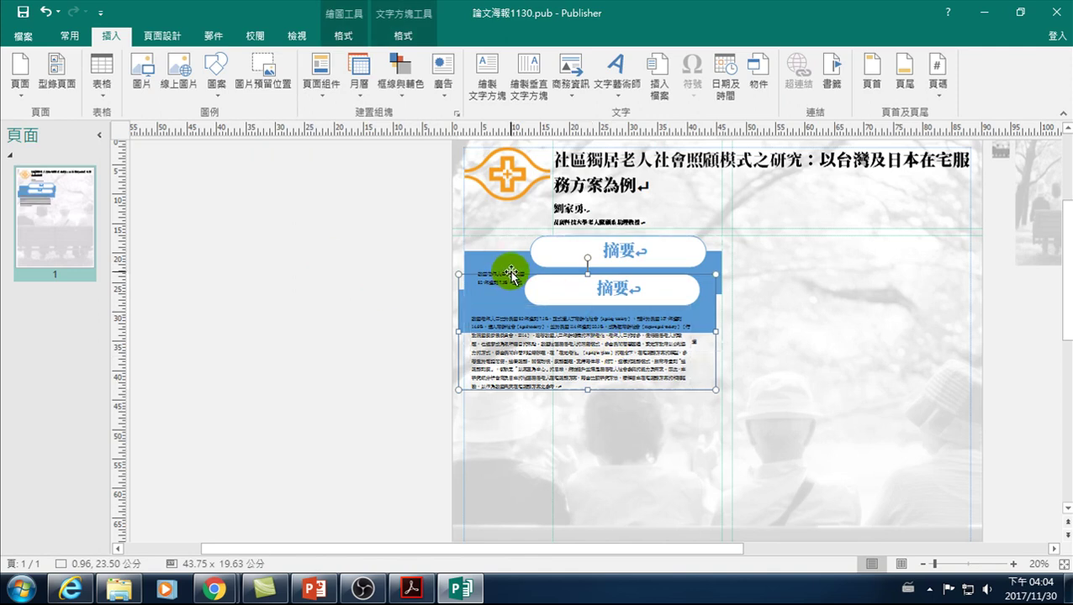
left_click_drag(510, 274, 516, 425)
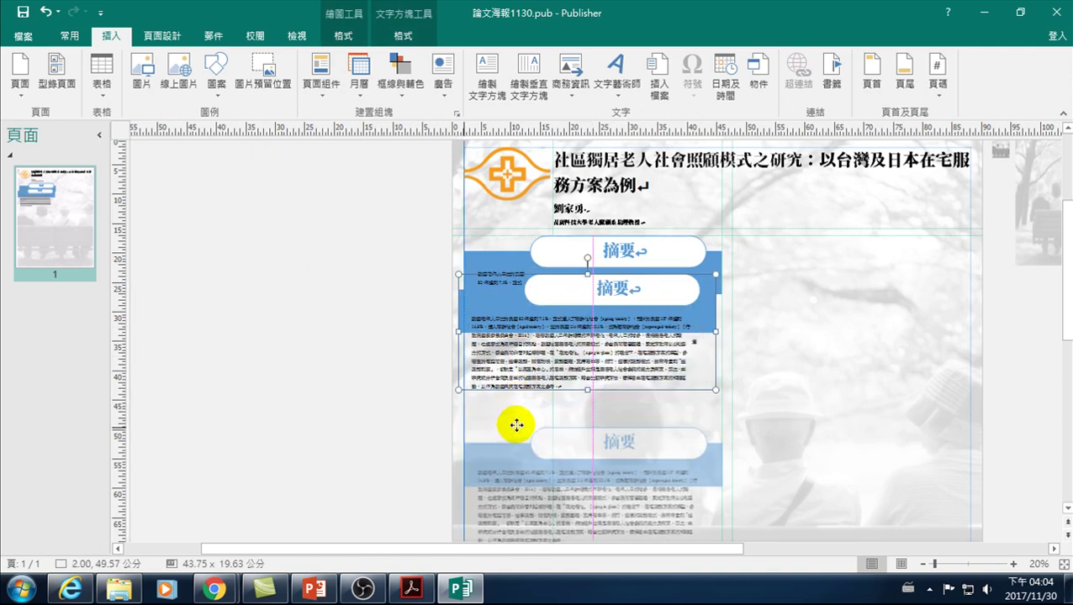
left_click_drag(516, 425, 510, 387)
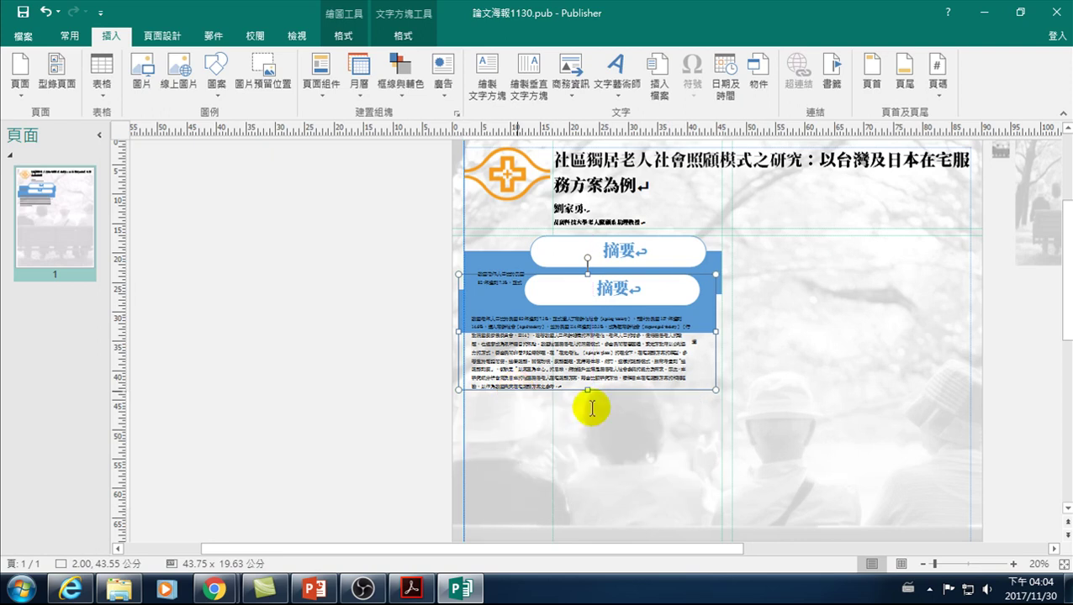
left_click_drag(603, 408, 618, 409)
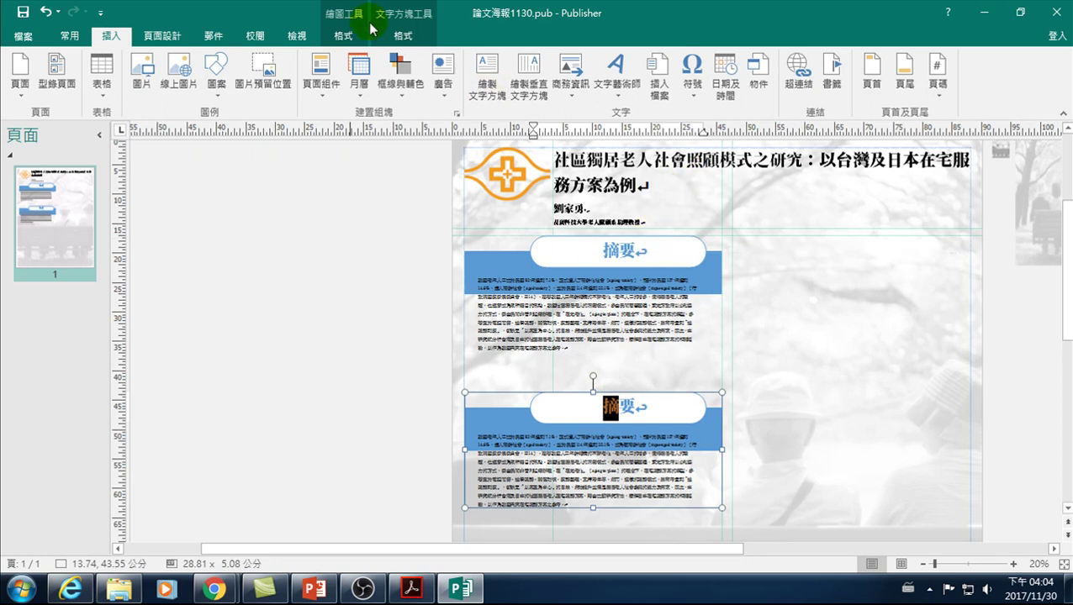
Hide paragraph marks and retype the lower copy's heading as 簡介.
left_click(72, 30)
left_click(470, 64)
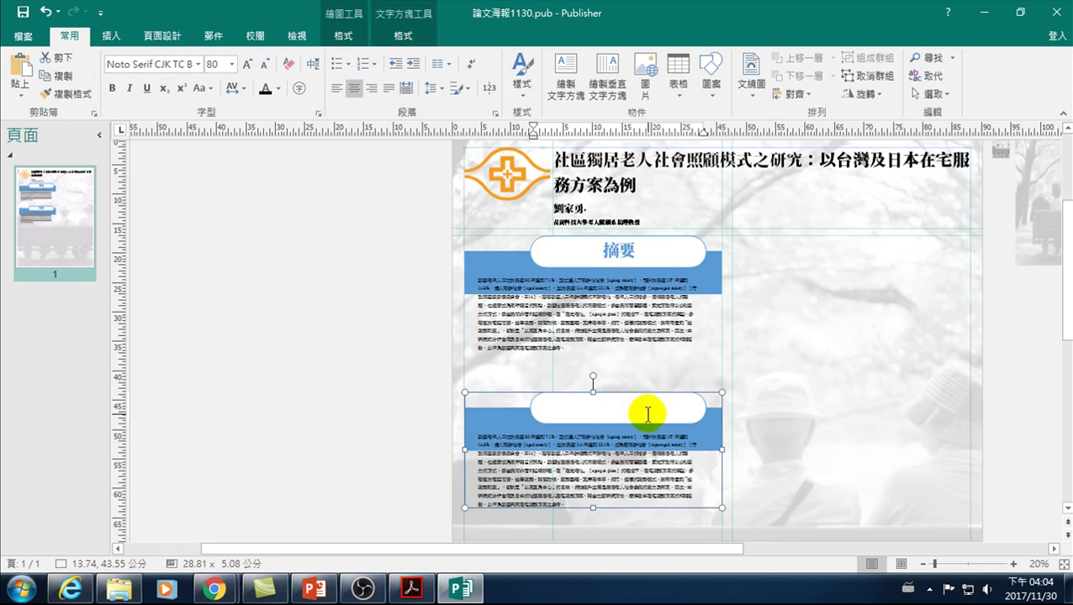
type("大")
key("space")
type("綱")
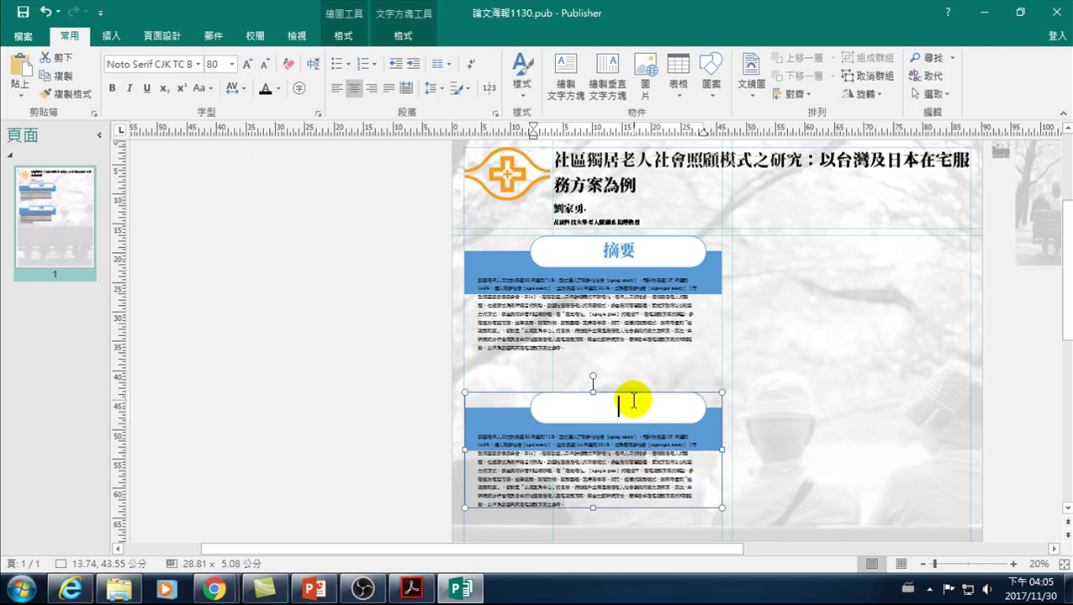
type("簡")
key("space")
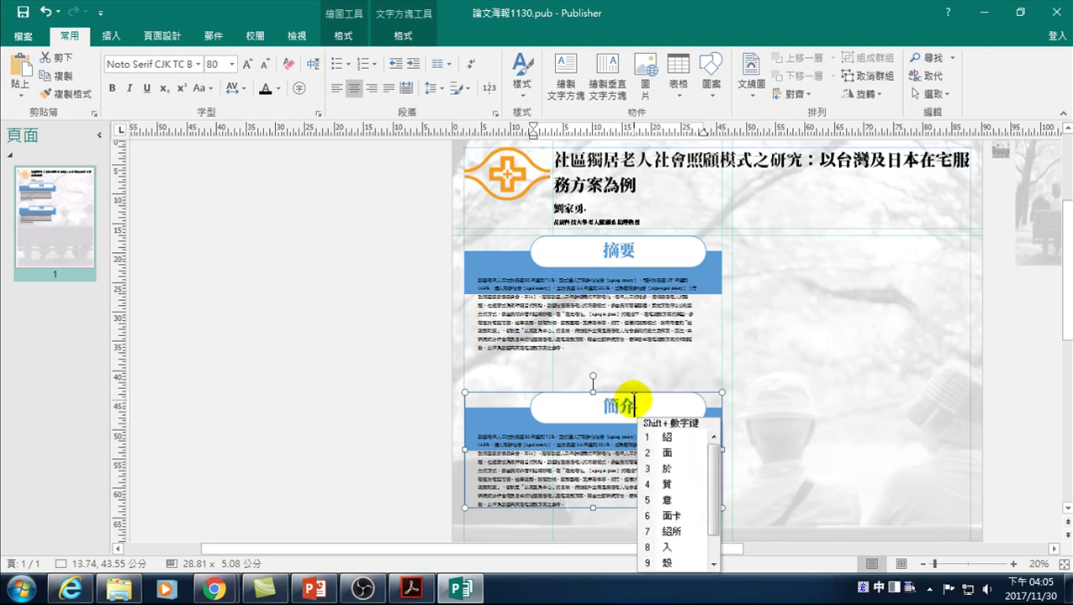
type("介")
left_click(364, 364)
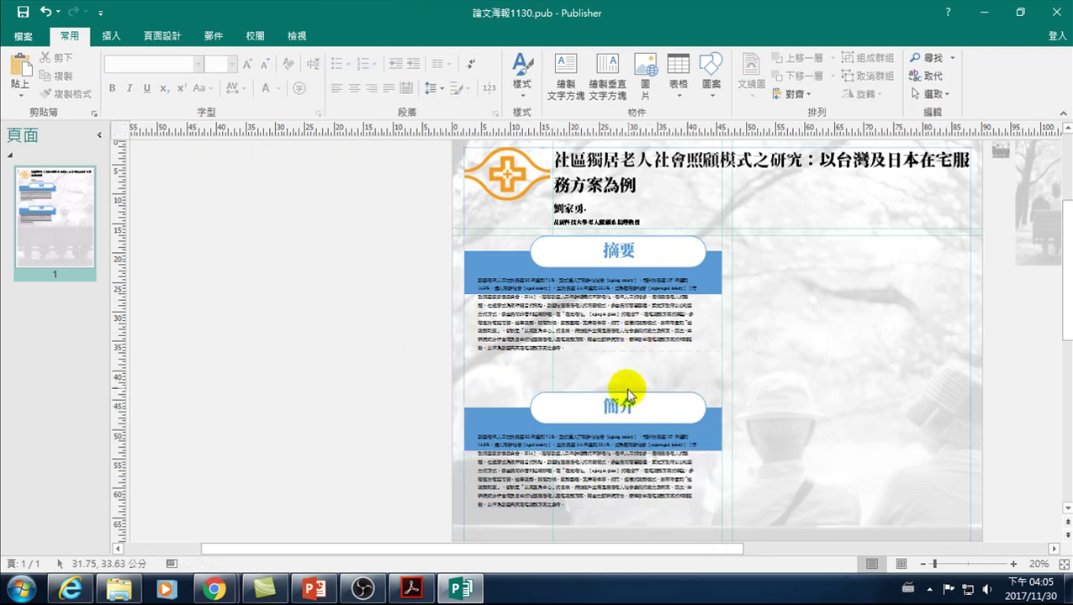
left_click(519, 410)
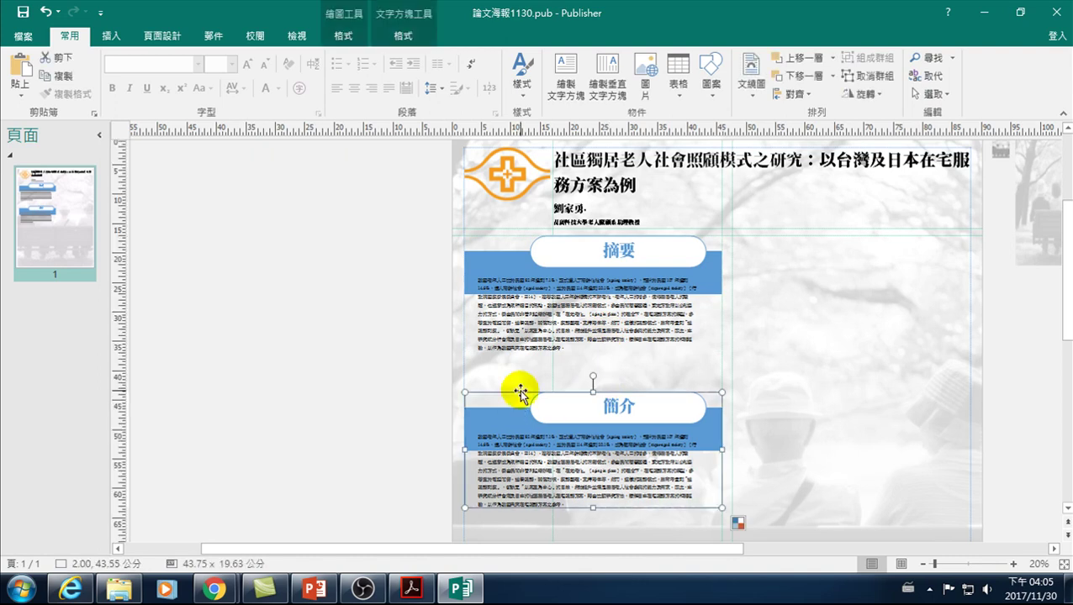
Drag the 簡介 group up directly beneath the 摘要 block, then select the 摘要 block.
left_click_drag(521, 390, 520, 353)
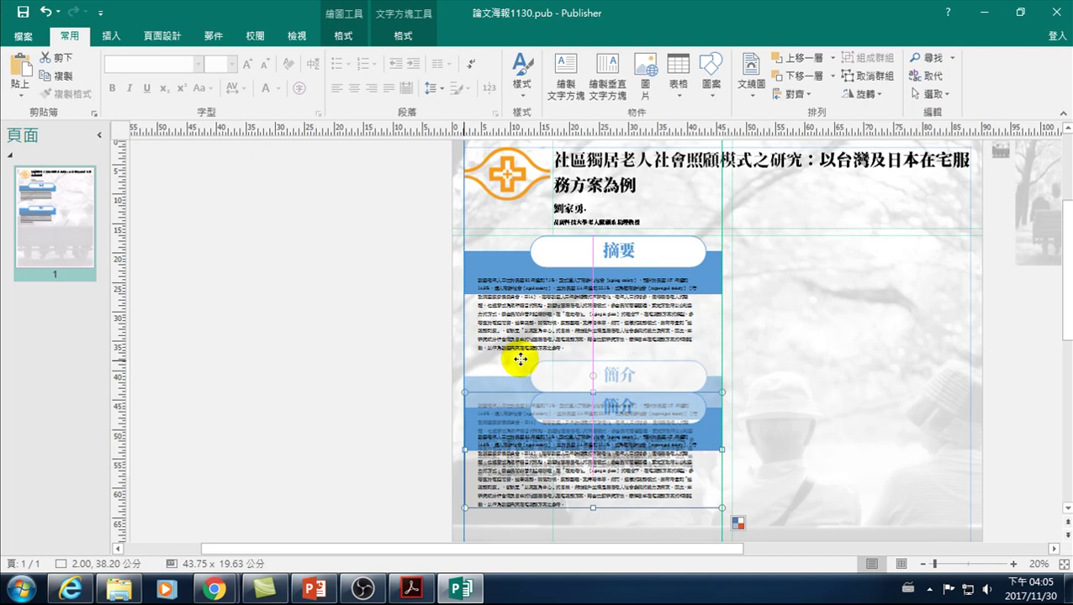
left_click_drag(521, 353, 515, 360)
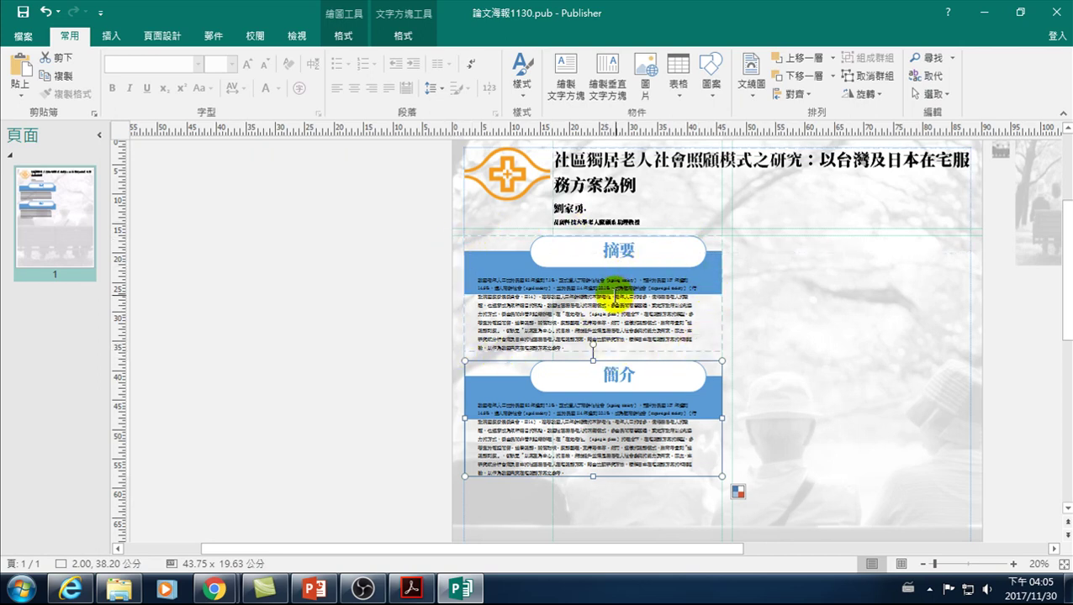
left_click(580, 296)
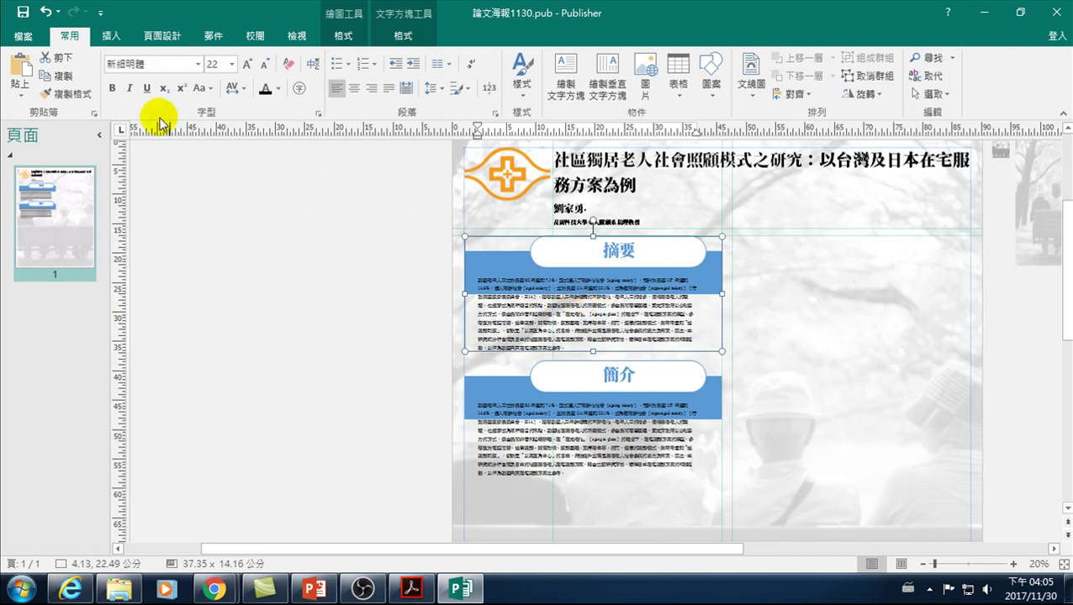
left_click(110, 38)
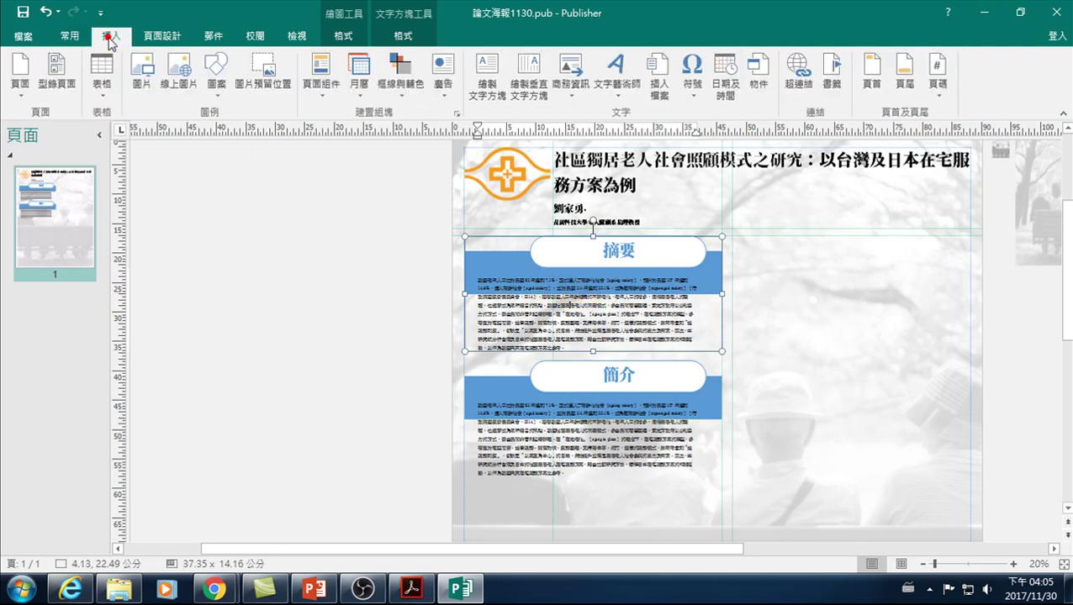
left_click(320, 77)
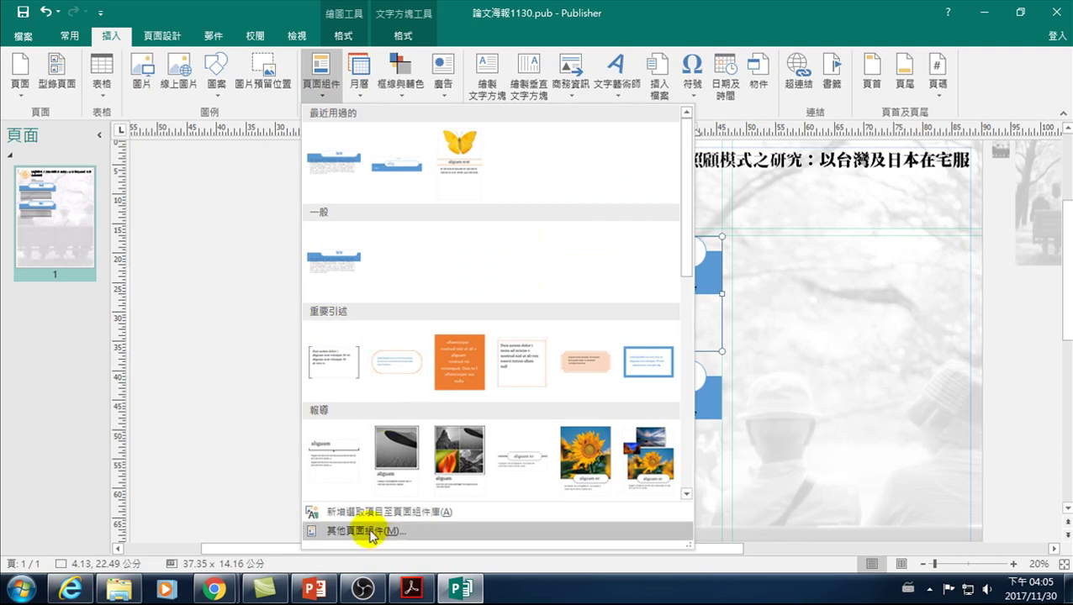
scroll(353, 443, "down", 5)
scroll(354, 450, "down", 1)
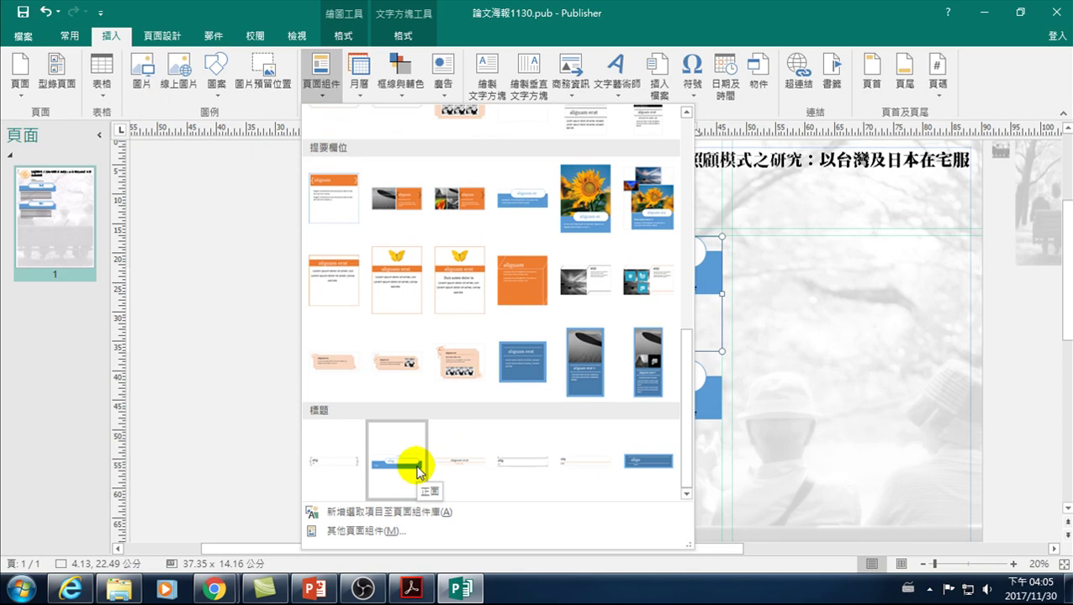
left_click(222, 381)
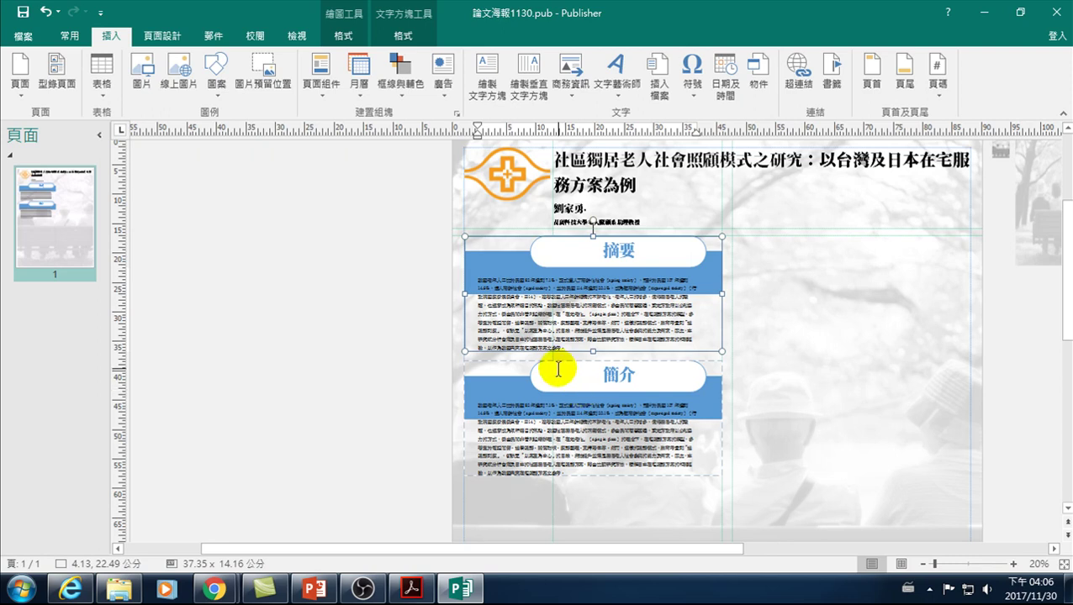
Delete the duplicated abstract text under the 簡介 heading, leaving just the heading and blue band.
left_click(519, 436)
mouse_move(520, 436)
left_mouse_down()
mouse_move(570, 464)
mouse_move(479, 412)
left_mouse_up()
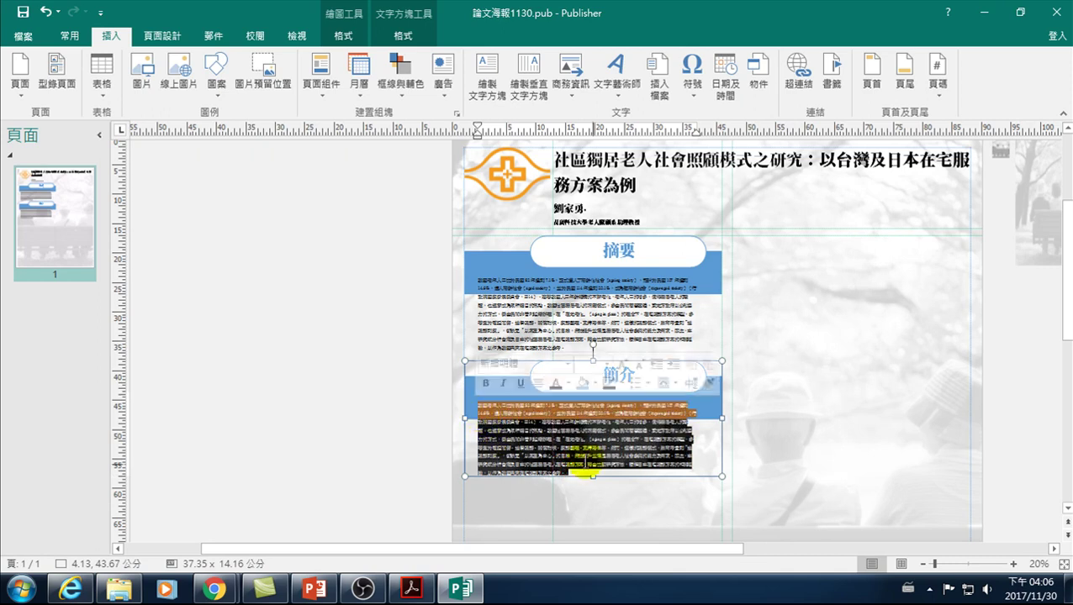
key("Delete")
left_click(362, 442)
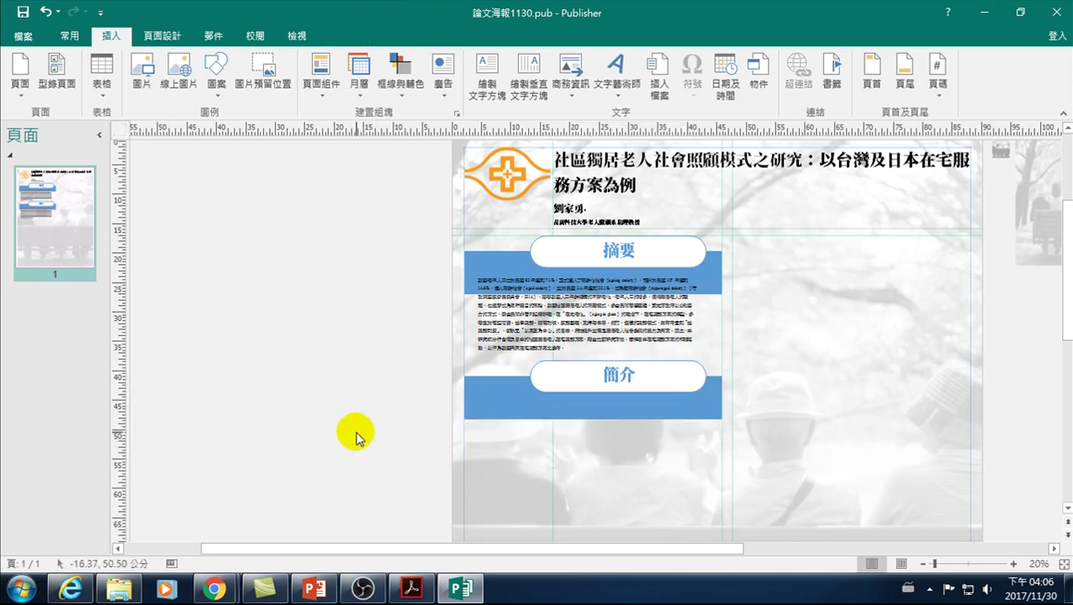
scroll(356, 435, "down", 2)
scroll(355, 436, "down", 1)
scroll(359, 431, "down", 1)
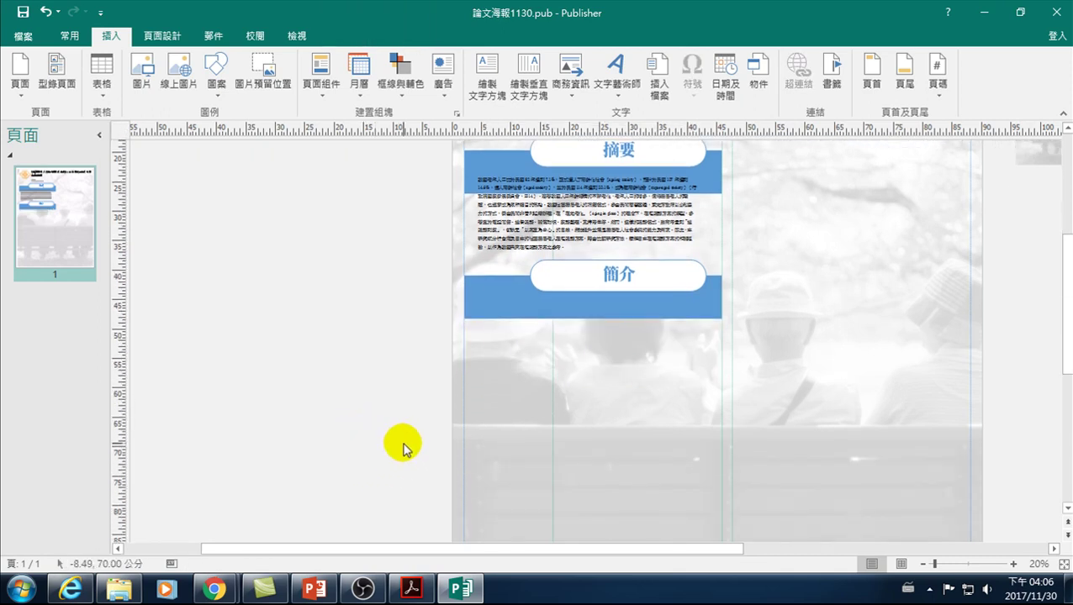
Scroll the PDF to page 9 showing 表 1：關於獨居老人的歷年統計資料, then return to Publisher.
left_click(411, 588)
scroll(455, 383, "down", 3)
scroll(433, 391, "down", 5)
scroll(429, 396, "down", 5)
scroll(419, 401, "down", 5)
scroll(420, 402, "down", 5)
scroll(437, 408, "down", 5)
scroll(441, 370, "down", 7)
scroll(417, 378, "down", 3)
scroll(420, 383, "up", 1)
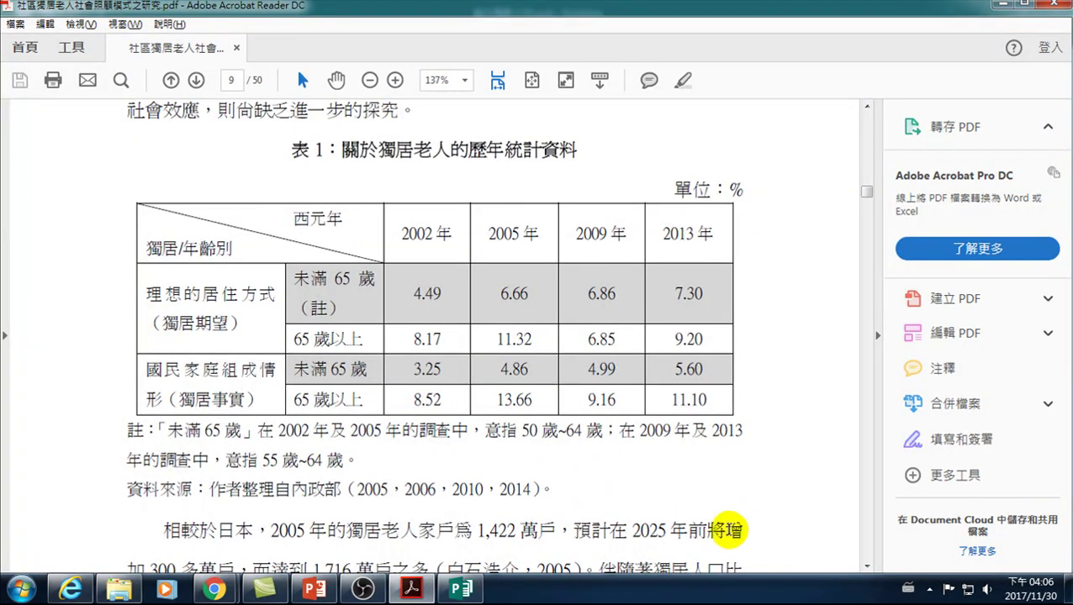
key("alt+Tab")
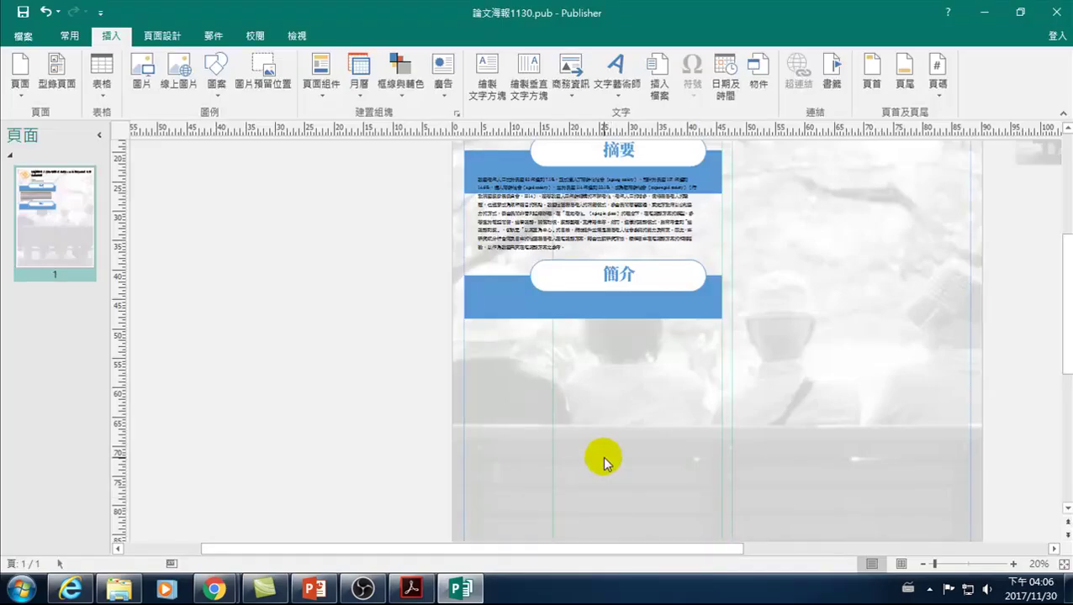
Paste the PDF screenshot onto the pasteboard and crop it down to just Table 1.
right_click(354, 347)
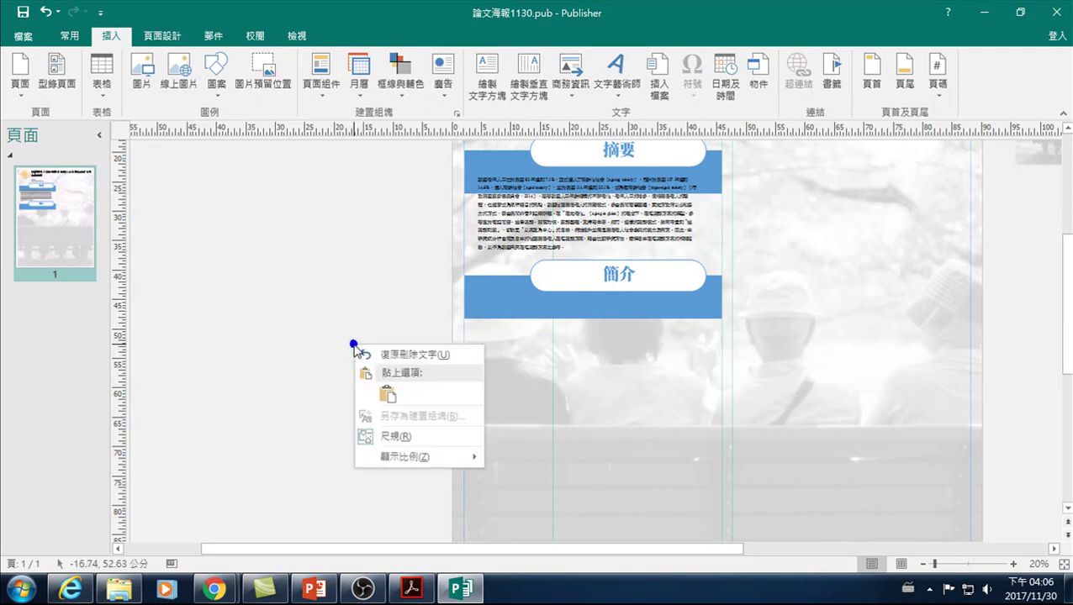
left_click(390, 398)
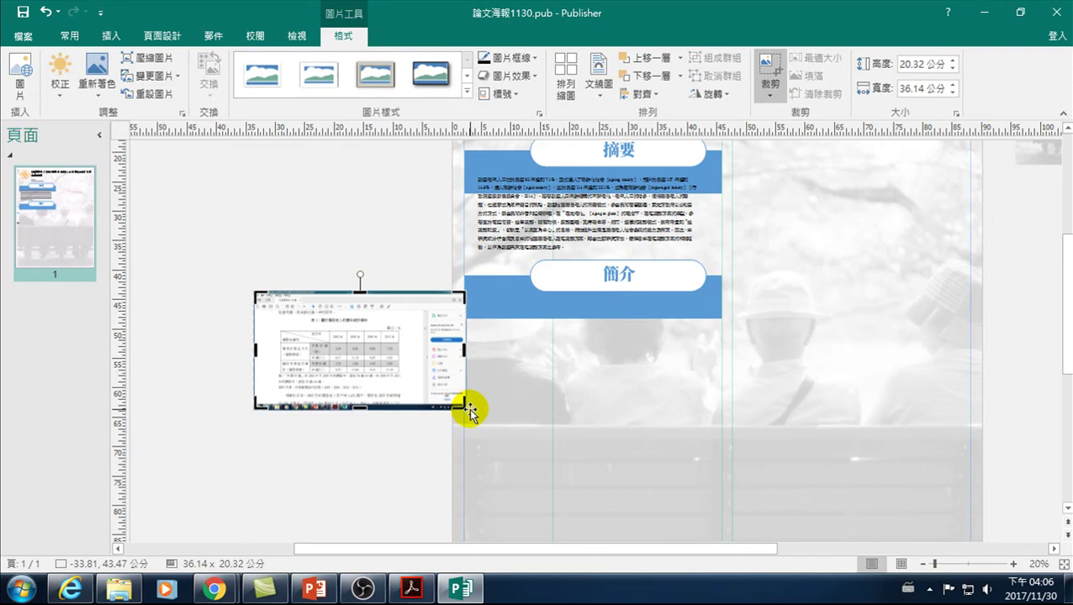
left_click_drag(462, 408, 397, 387)
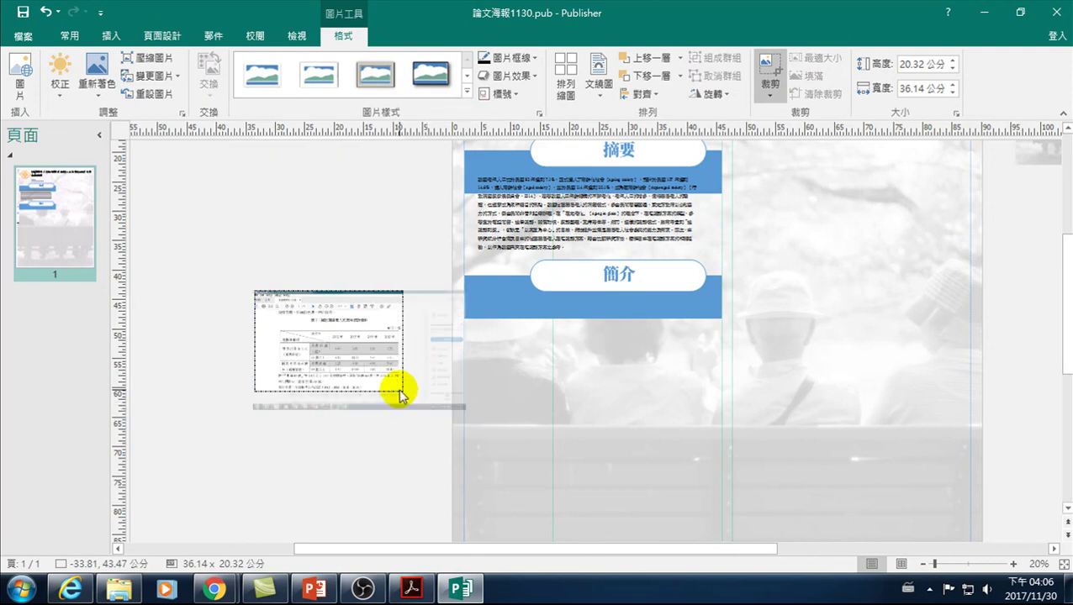
left_click_drag(401, 392, 401, 390)
left_click_drag(256, 296, 278, 319)
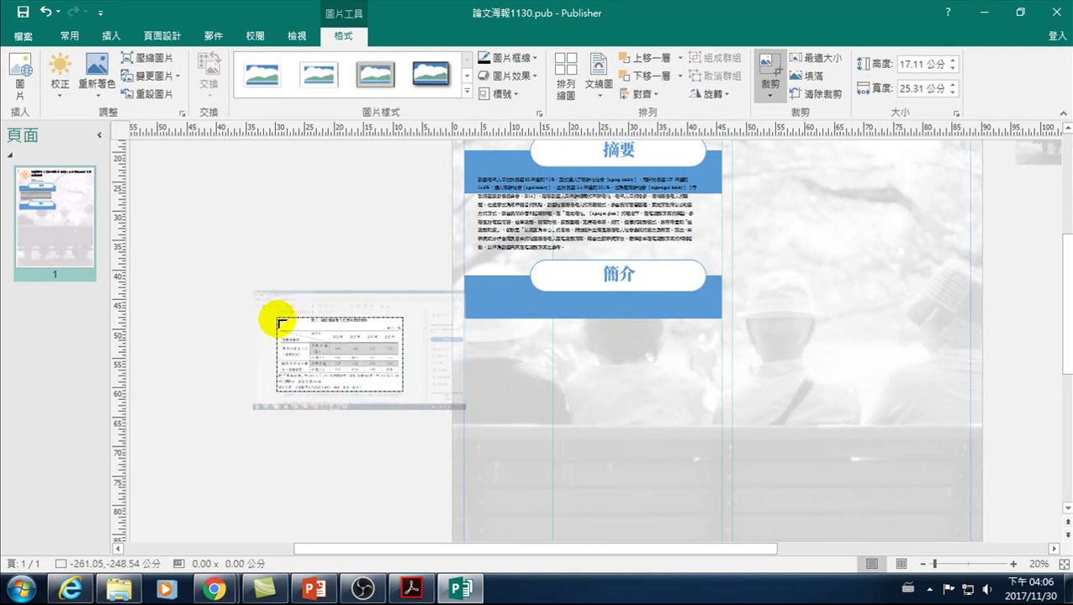
left_click_drag(281, 323, 280, 318)
left_click(217, 344)
double_click(336, 370)
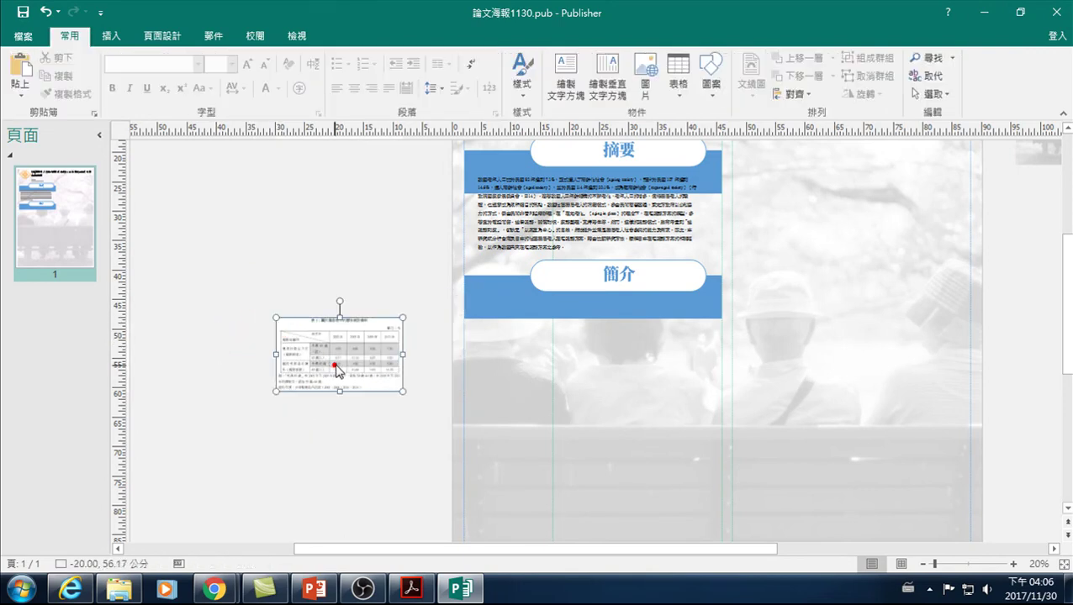
Move the Table 1 picture under the 簡介 heading and enlarge it to about 39.35 × 22.92 cm.
mouse_move(367, 352)
left_mouse_down()
mouse_move(481, 376)
mouse_move(546, 323)
left_mouse_up()
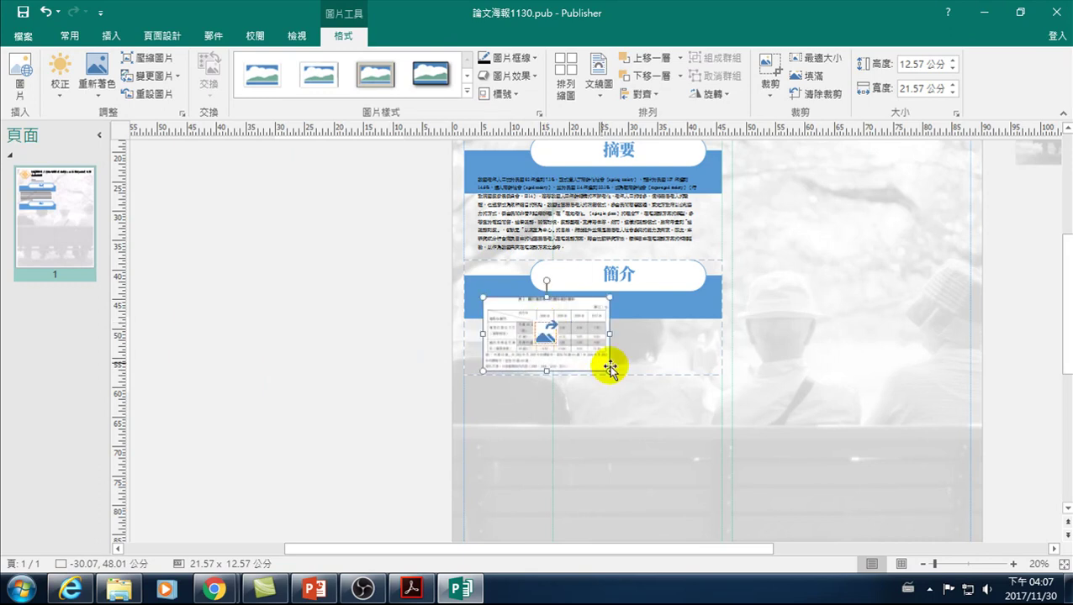
left_click_drag(619, 377, 708, 417)
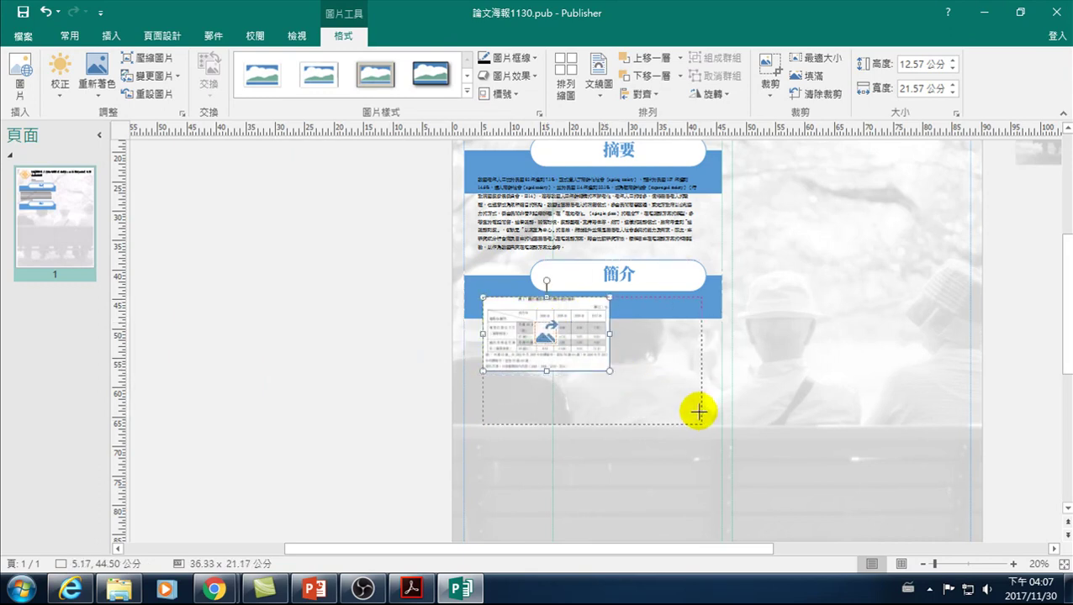
left_click_drag(708, 418, 712, 420)
left_click(642, 213)
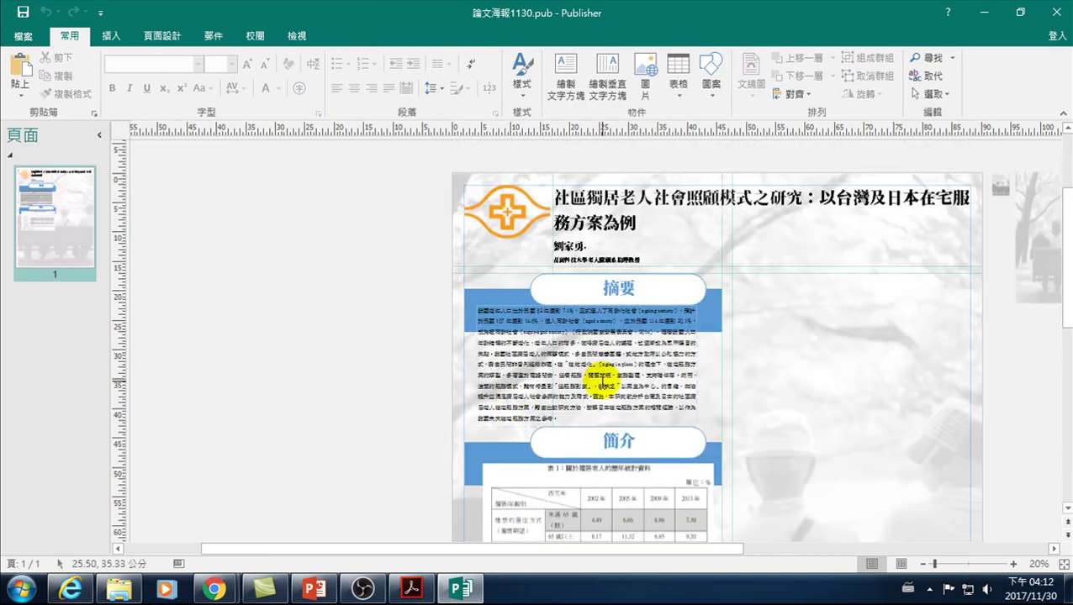
scroll(587, 382, "down", 2)
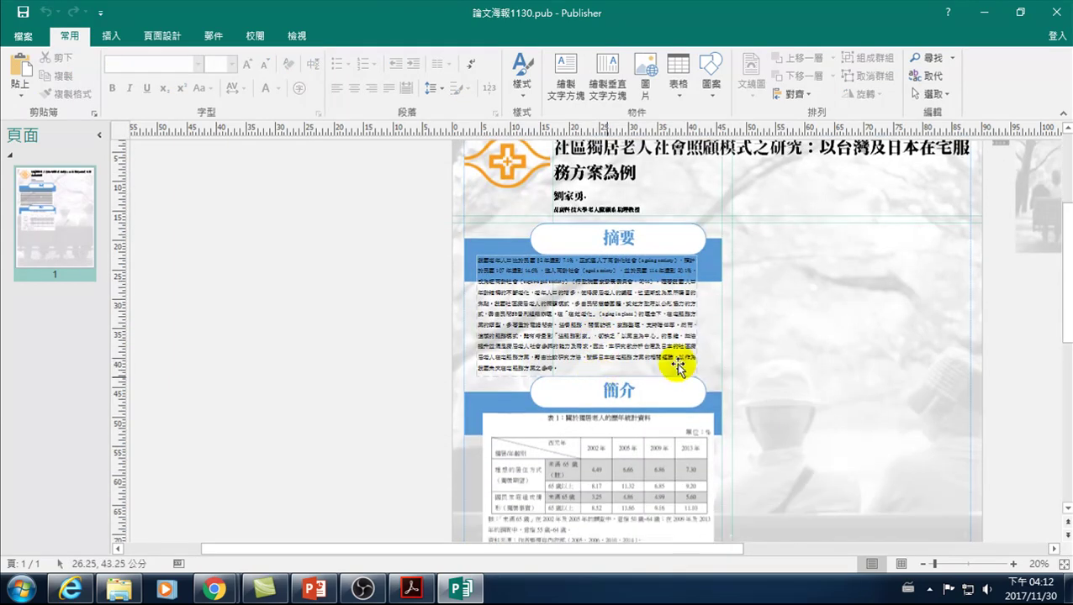
scroll(678, 359, "down", 1)
scroll(615, 443, "down", 1)
scroll(596, 442, "down", 2)
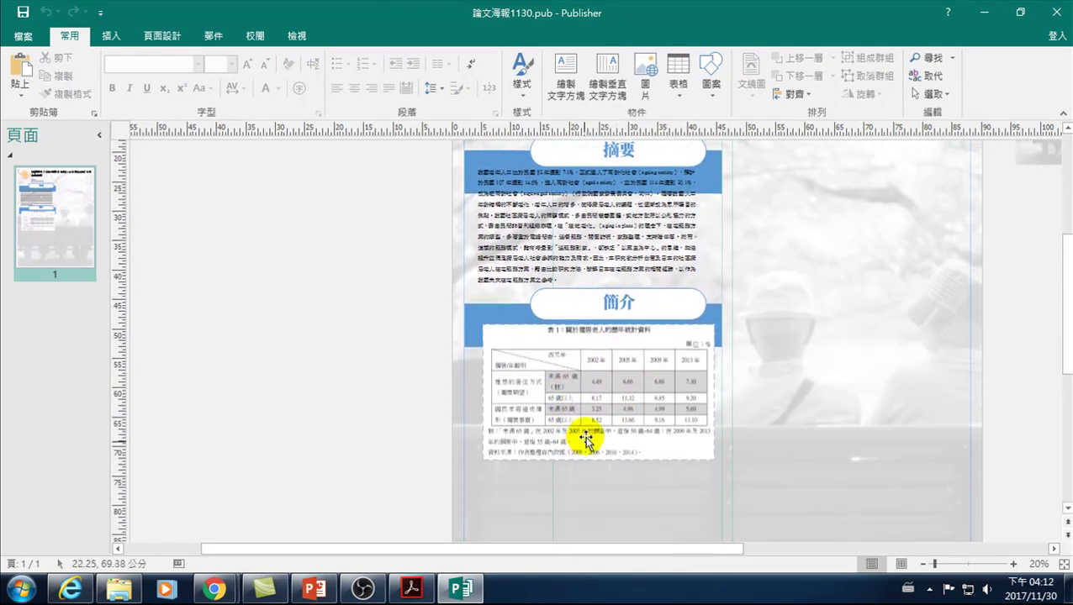
left_click(517, 317)
left_click(428, 273)
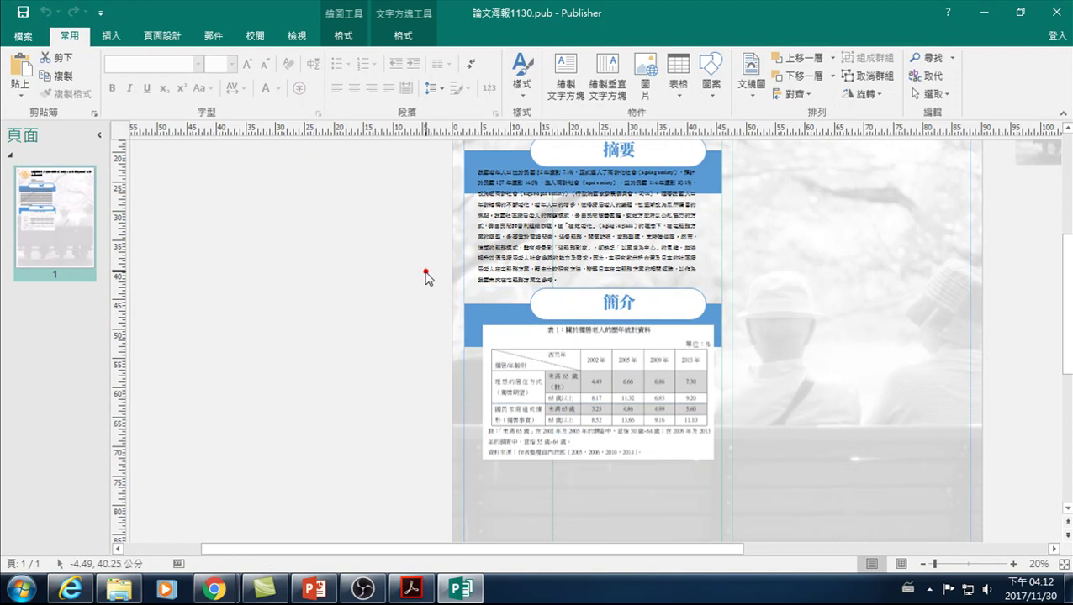
Insert a 摘要-style heading-and-text page part and position it directly beneath Table 1.
left_click(110, 35)
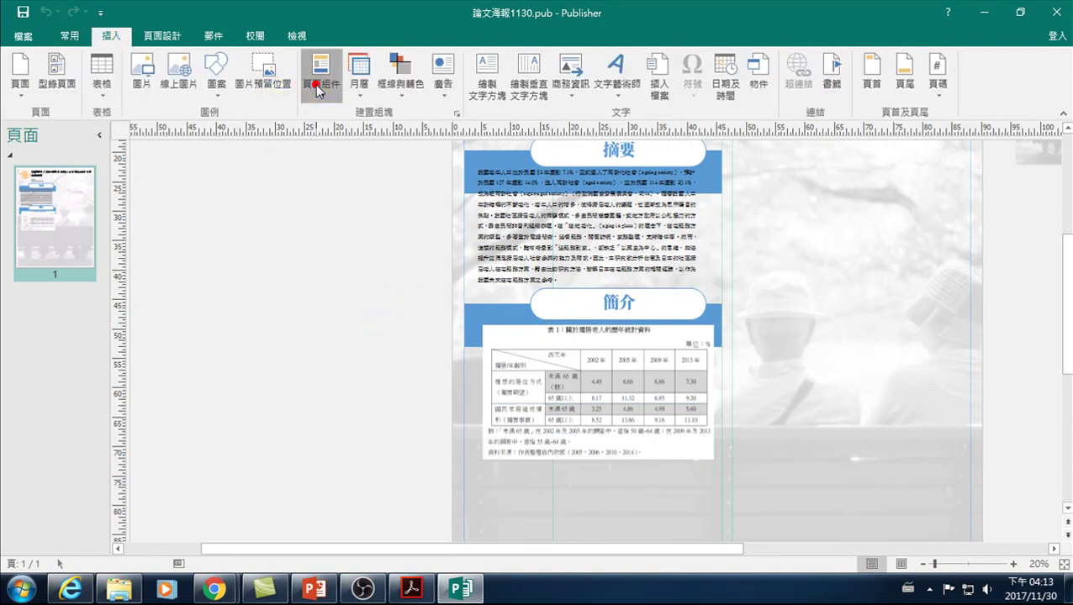
left_click(320, 80)
left_click(339, 268)
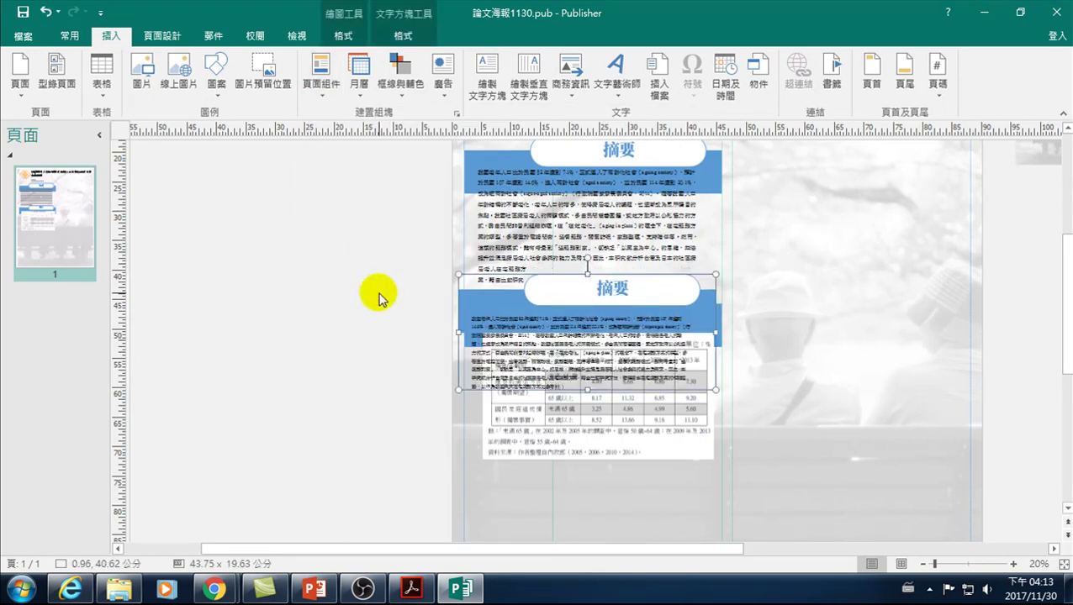
mouse_move(468, 275)
left_mouse_down()
mouse_move(478, 468)
mouse_move(474, 460)
left_mouse_up()
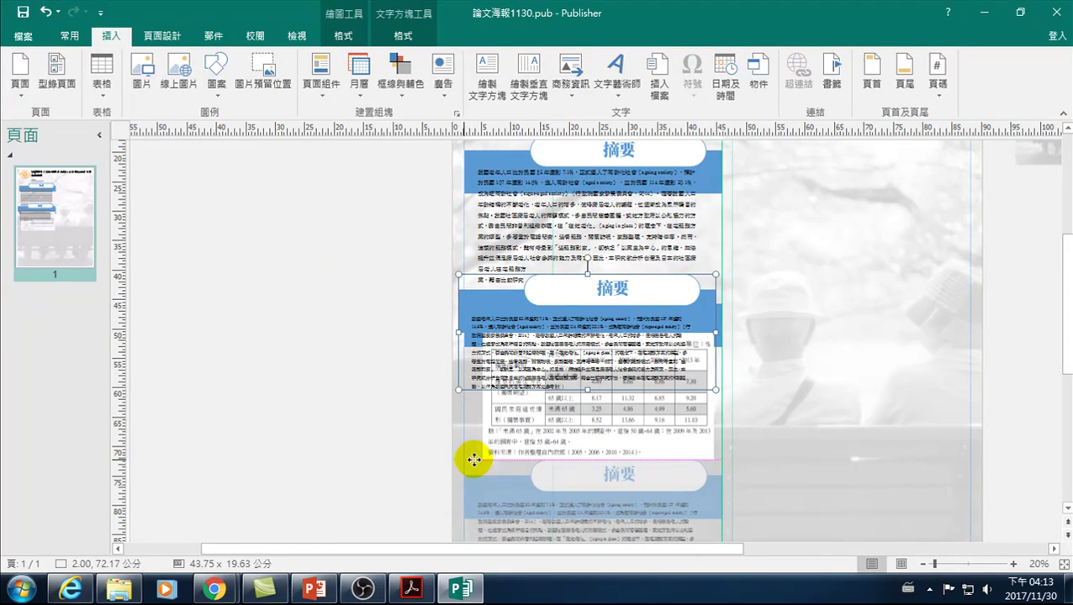
left_click_drag(474, 460, 478, 460)
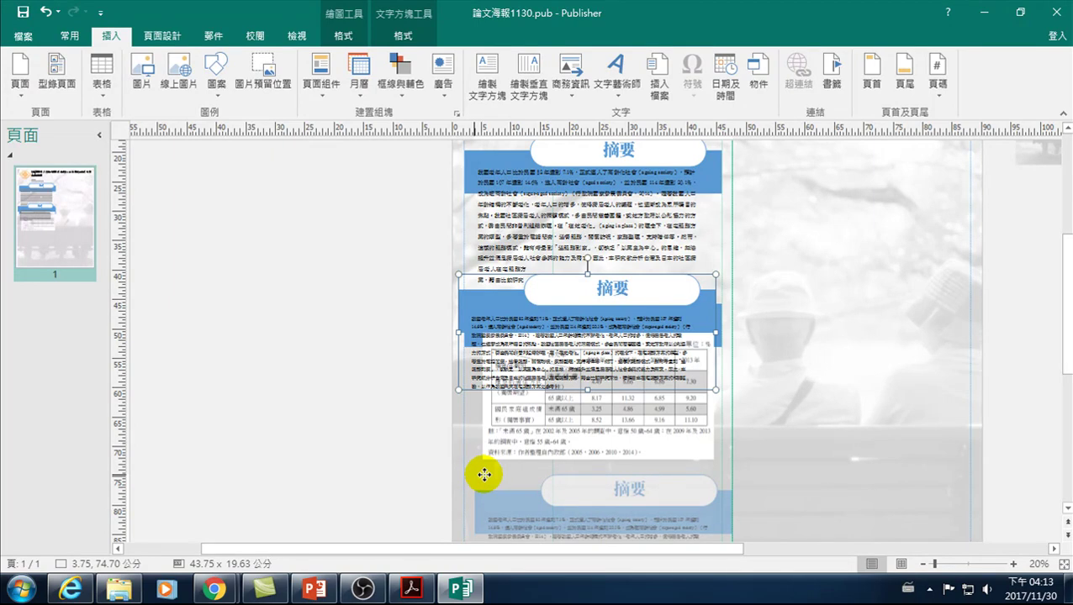
left_click_drag(484, 475, 475, 467)
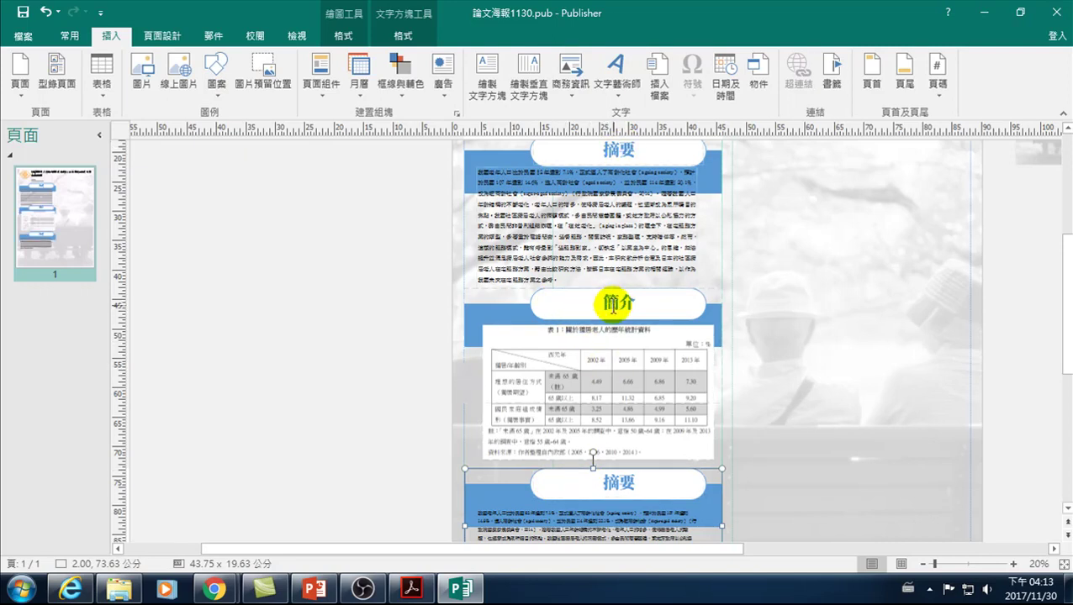
Rename the new block's heading from 摘要 to 研究方法.
double_click(606, 483)
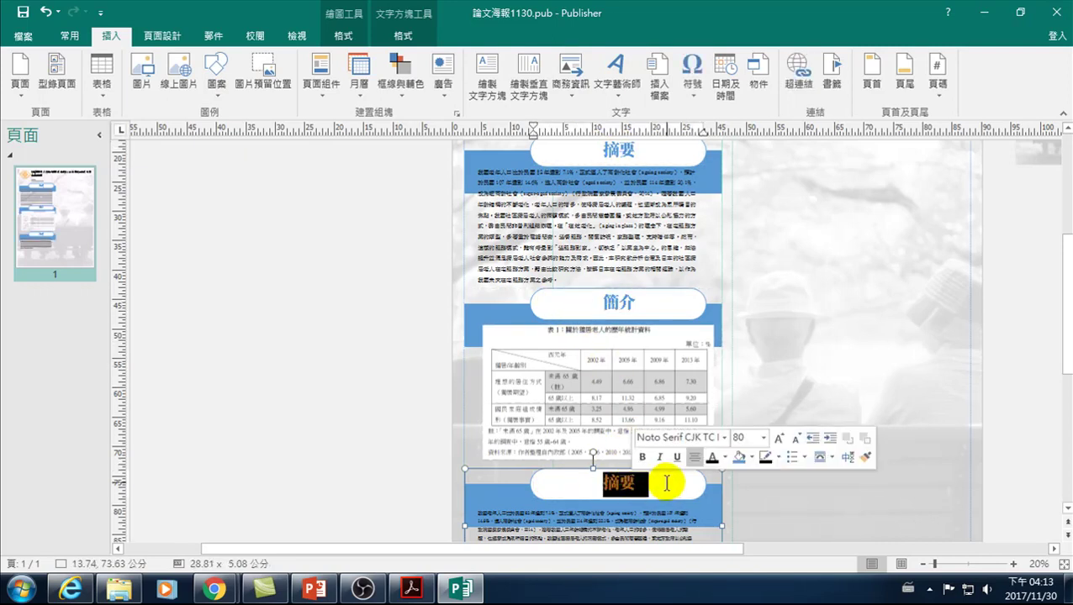
type("MRMT")
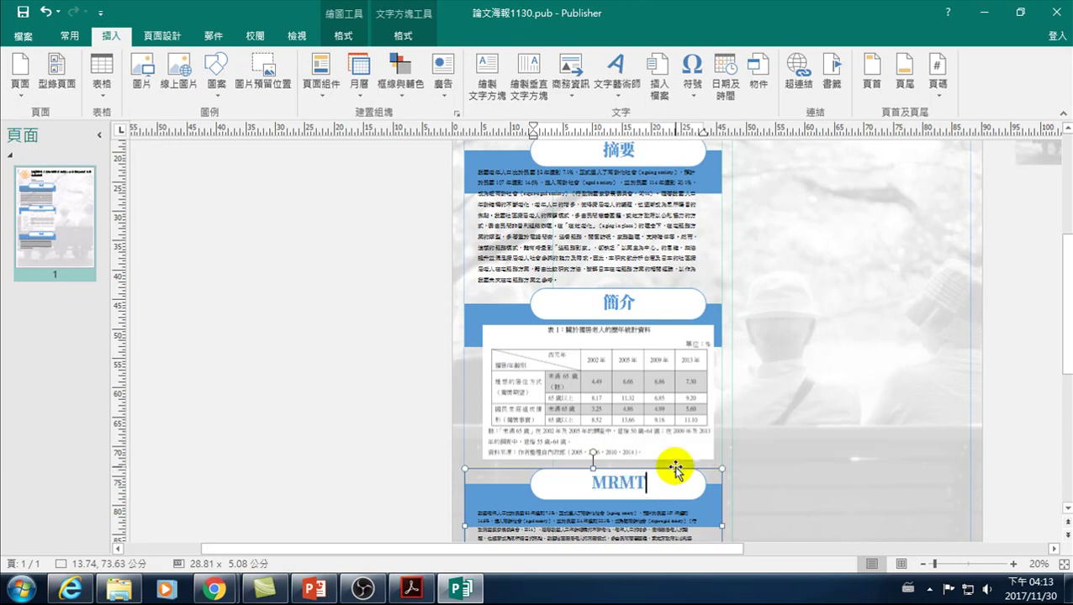
key("space")
type("1")
type("方法")
Delete the copied abstract text from the 研究方法 block's body text box.
scroll(621, 473, "down", 1)
scroll(621, 473, "down", 2)
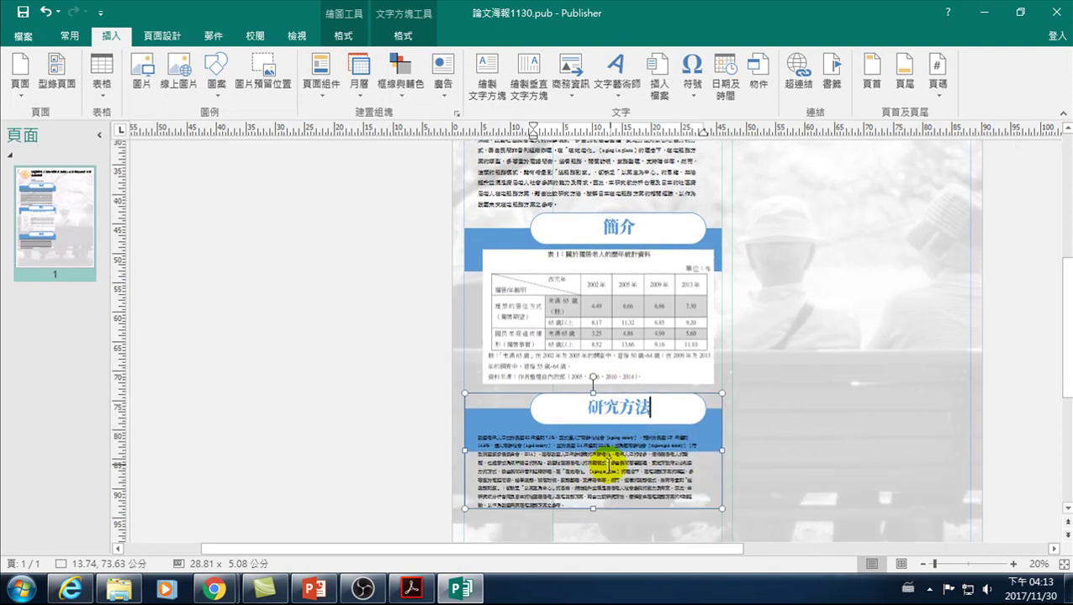
left_click(655, 471)
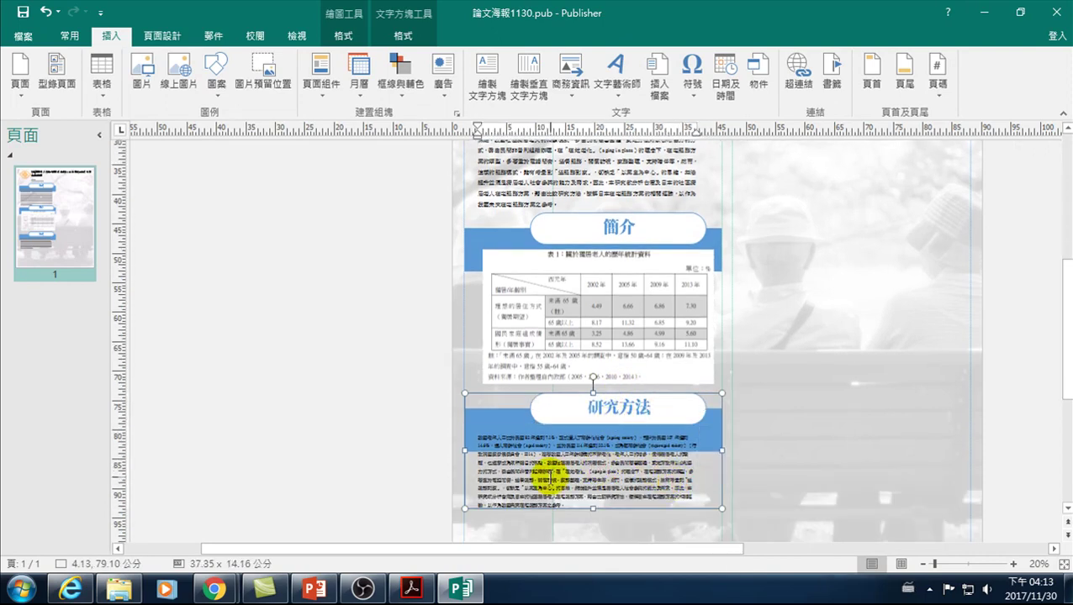
left_click_drag(478, 437, 661, 502)
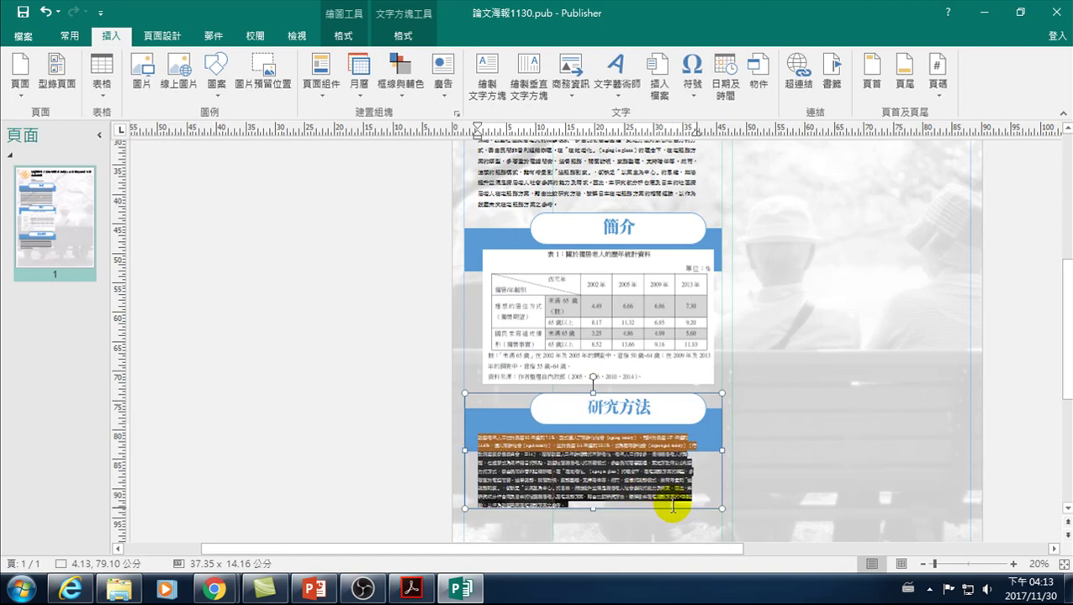
key("Delete")
scroll(322, 503, "down", 1)
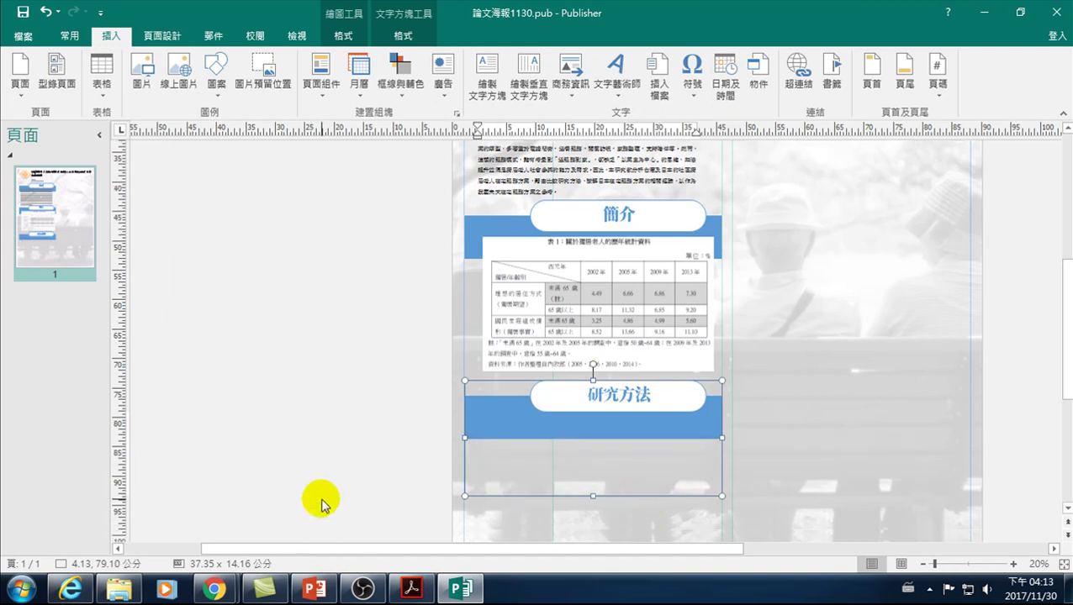
left_click(411, 376)
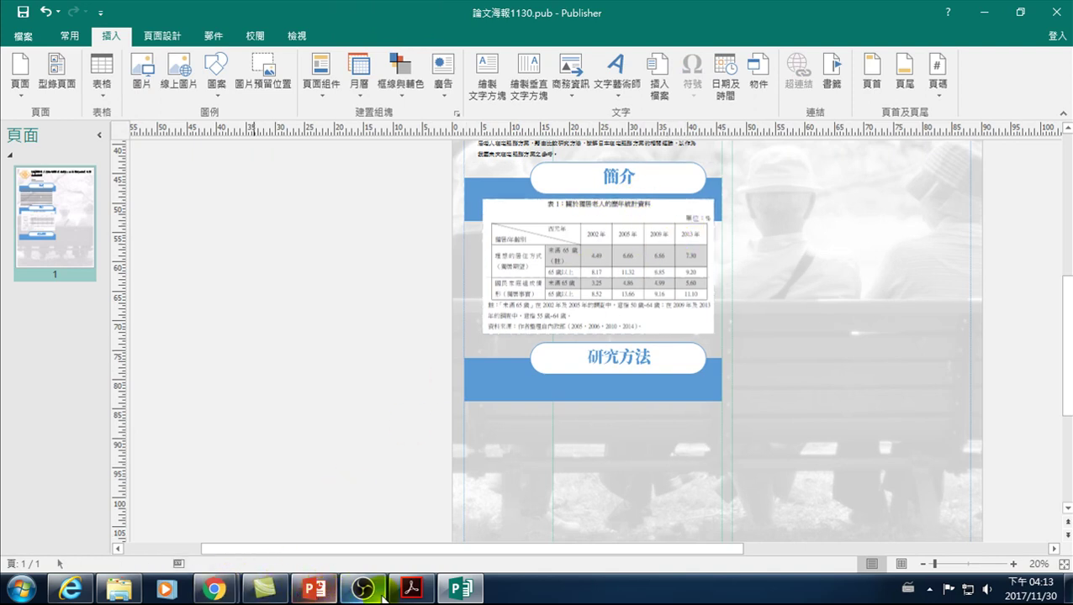
In Acrobat, scroll down through the paper toward the research framework figure.
left_click(412, 588)
scroll(311, 430, "down", 3)
scroll(359, 448, "down", 5)
scroll(357, 445, "down", 10)
scroll(355, 444, "down", 5)
scroll(353, 395, "up", 6)
scroll(395, 378, "up", 1)
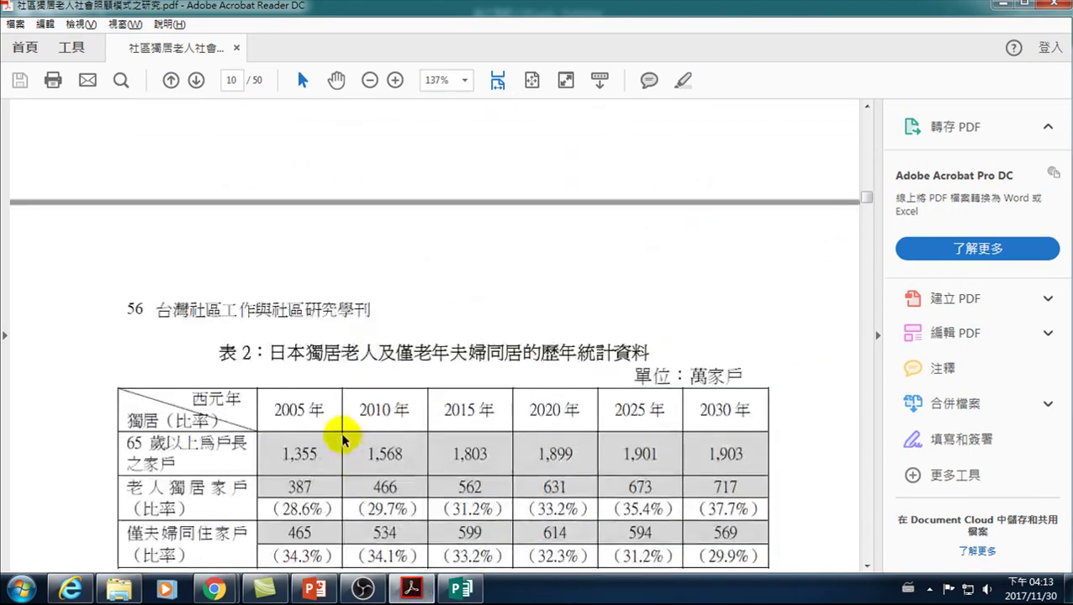
scroll(412, 395, "down", 15)
scroll(414, 404, "down", 5)
scroll(412, 420, "down", 5)
scroll(412, 421, "down", 5)
scroll(413, 420, "down", 5)
scroll(412, 422, "down", 5)
scroll(412, 424, "down", 5)
scroll(413, 425, "down", 5)
scroll(418, 429, "down", 5)
scroll(419, 429, "down", 5)
scroll(420, 378, "down", 8)
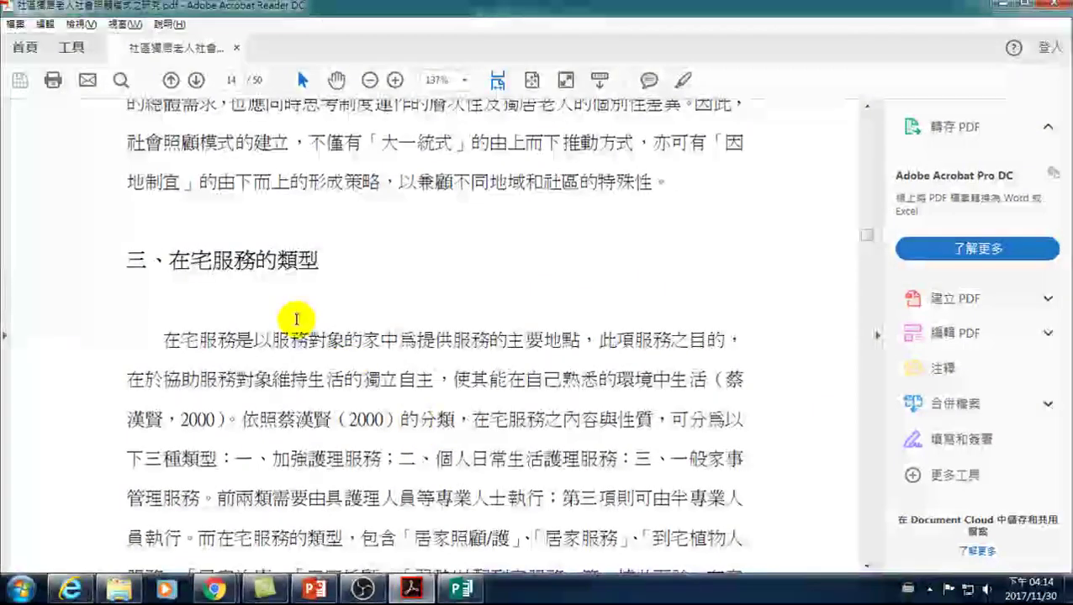
scroll(337, 302, "down", 4)
scroll(347, 252, "down", 5)
scroll(353, 198, "down", 5)
scroll(357, 269, "down", 5)
scroll(382, 342, "down", 5)
scroll(412, 349, "down", 5)
scroll(471, 358, "down", 5)
scroll(379, 320, "down", 10)
scroll(336, 324, "down", 5)
scroll(330, 328, "down", 5)
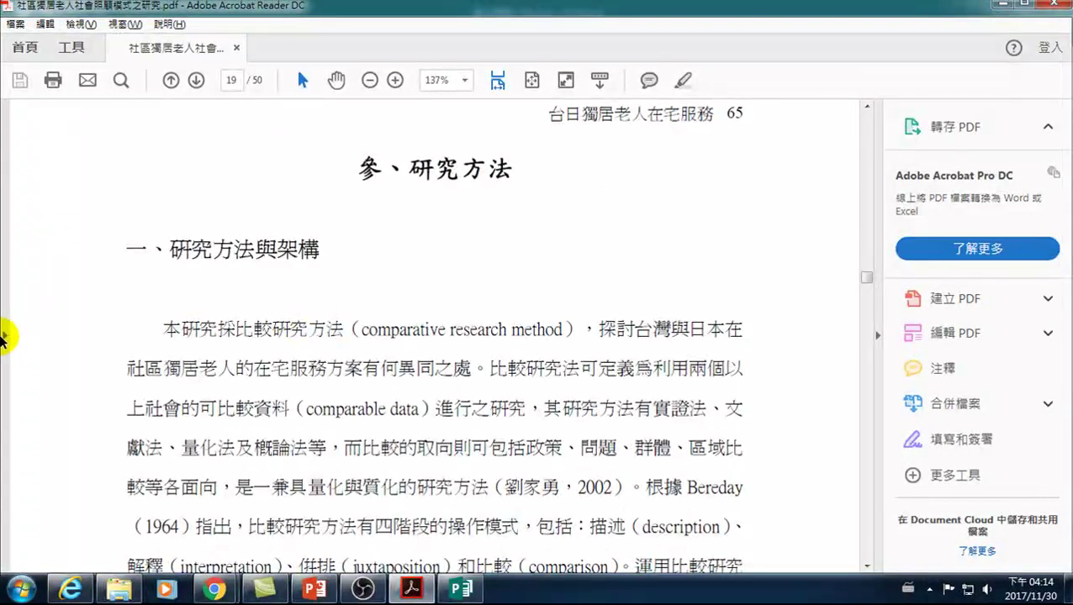
Show the page navigation pane and bring Figure 1 研究架構與範圍 on page 20 fully into view.
left_click(7, 336)
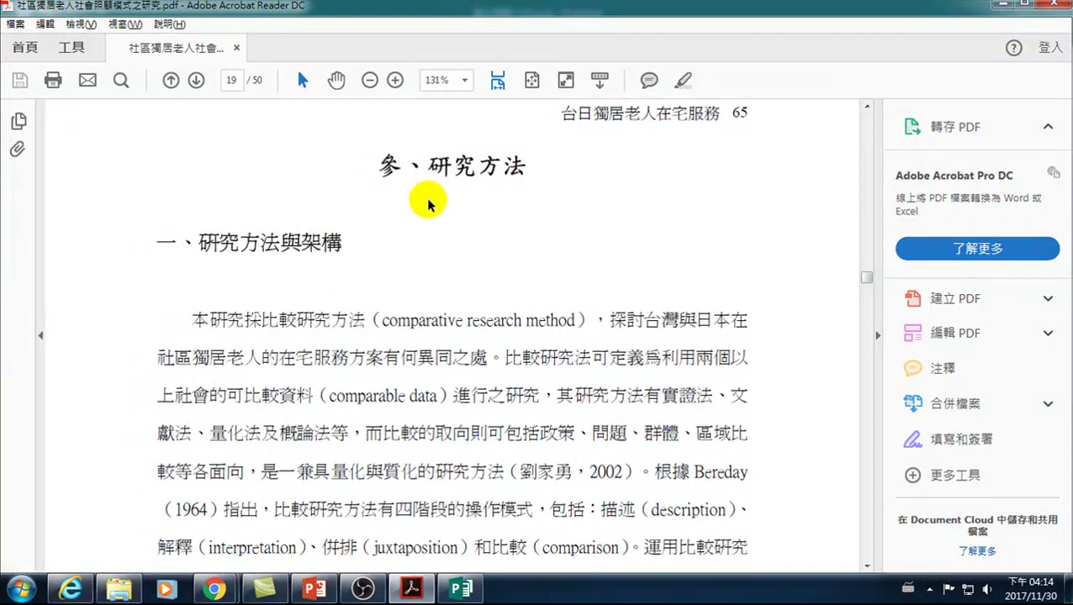
scroll(420, 235, "down", 1)
scroll(362, 236, "down", 1)
scroll(415, 348, "down", 3)
scroll(416, 348, "down", 3)
scroll(425, 336, "down", 3)
scroll(421, 404, "down", 3)
scroll(420, 386, "down", 1)
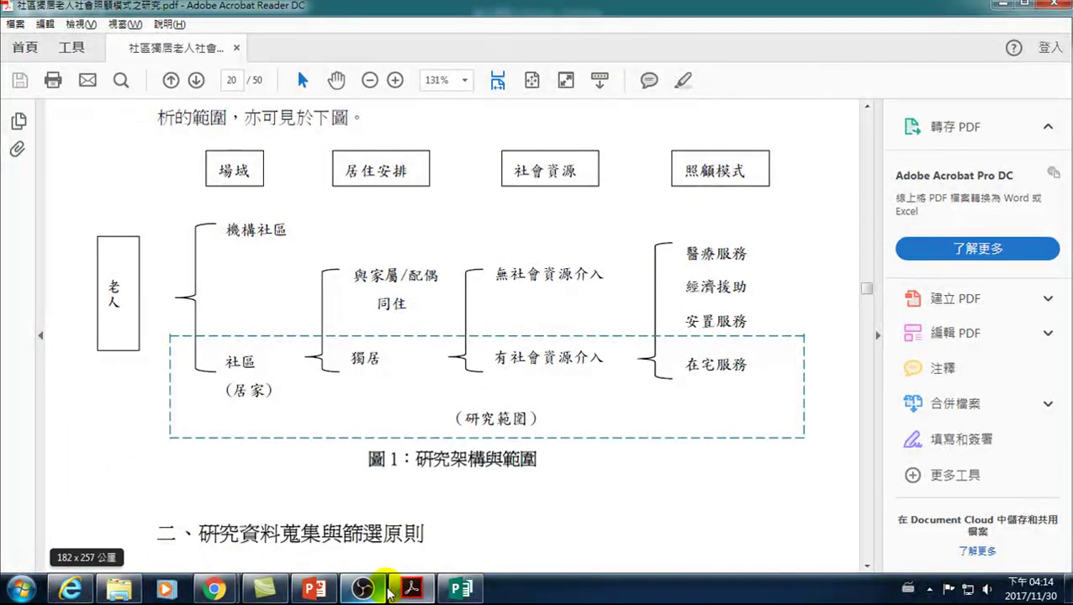
mouse_move(411, 589)
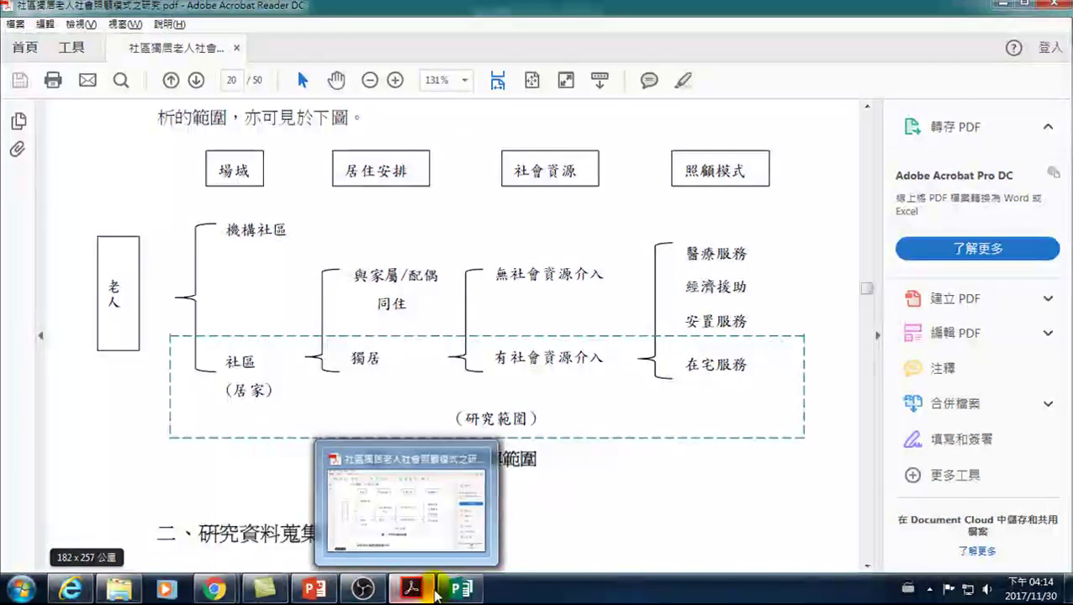
Paste the framework screenshot below the 研究方法 heading in Publisher, then return to Acrobat.
left_click(461, 589)
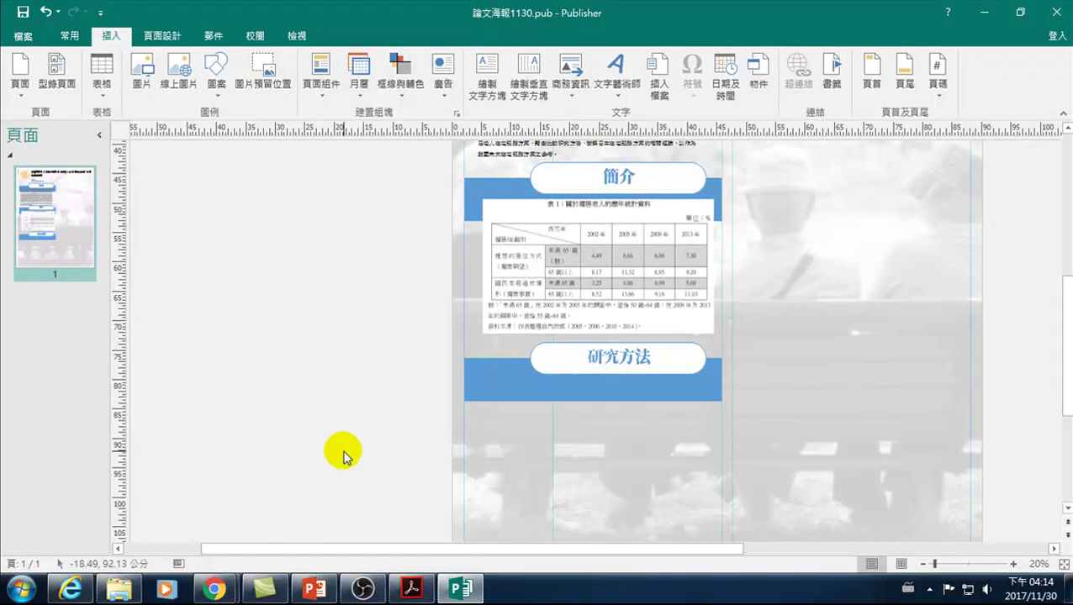
key("ctrl+v")
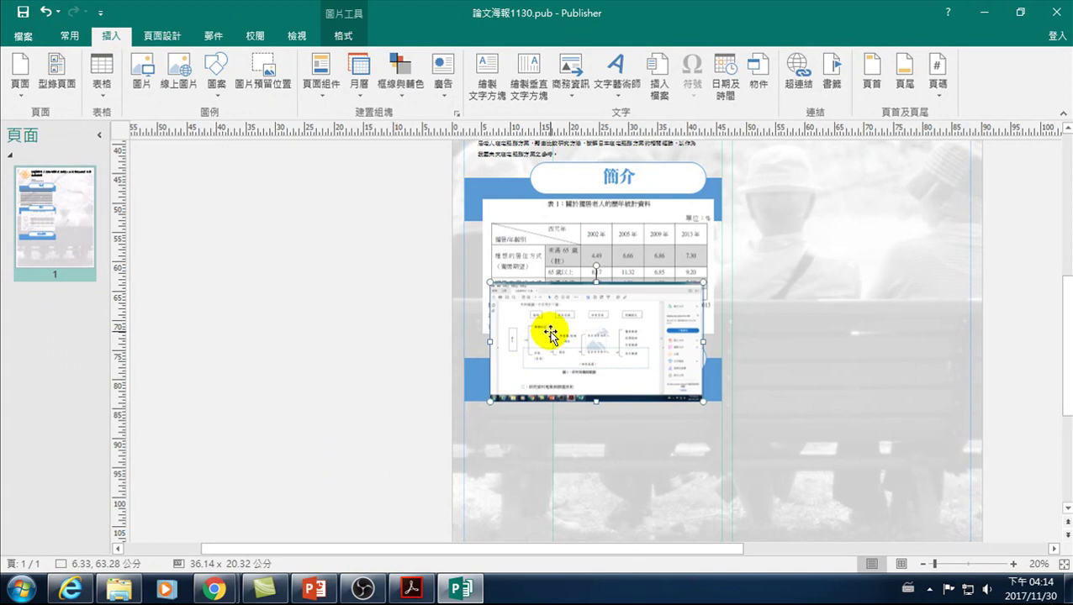
left_click_drag(551, 332, 545, 462)
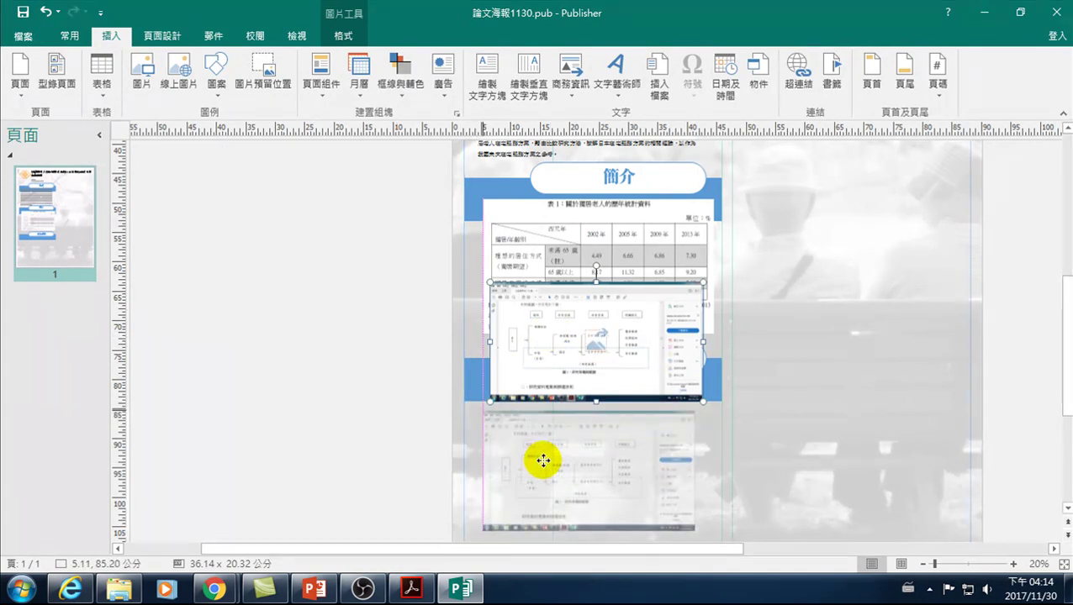
left_click(411, 588)
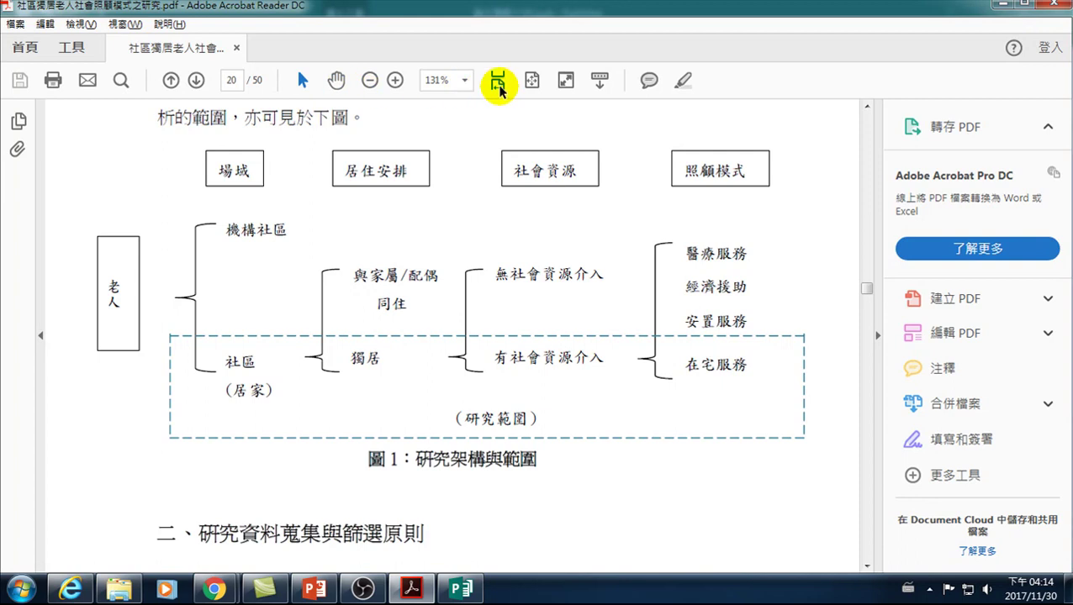
Open Acrobat's 檢視 (View) menu.
left_click(125, 23)
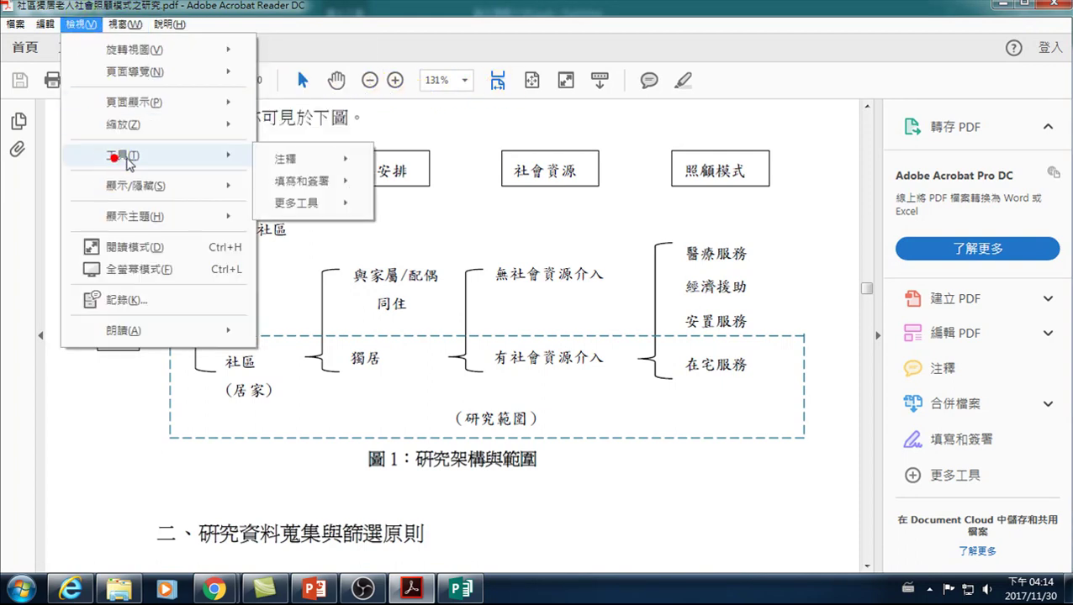
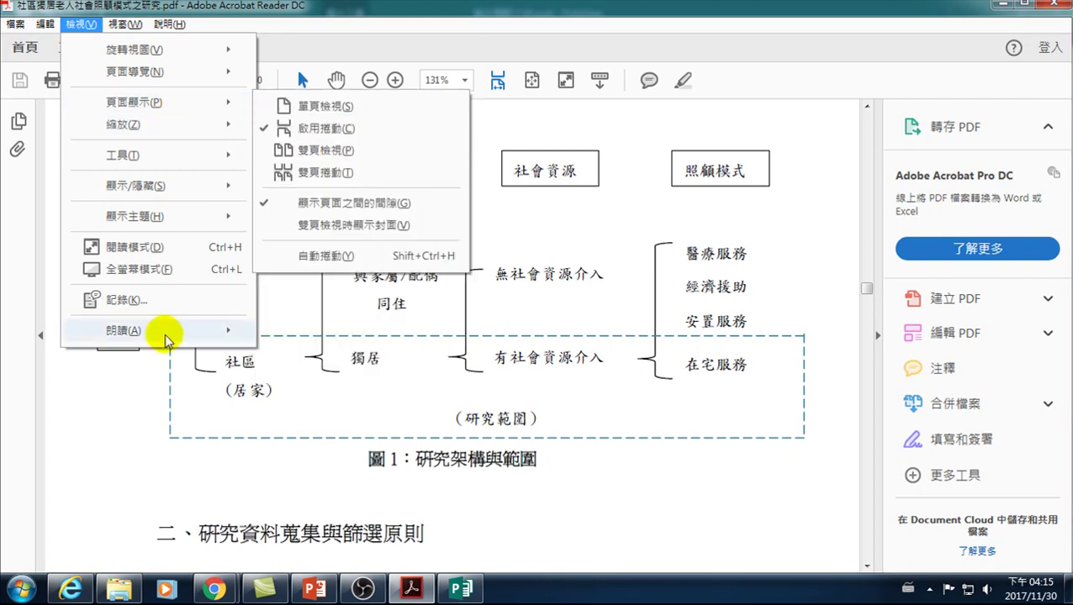
Close Acrobat's view menu, return to Publisher and select the pasted diagram screenshot.
left_click(120, 424)
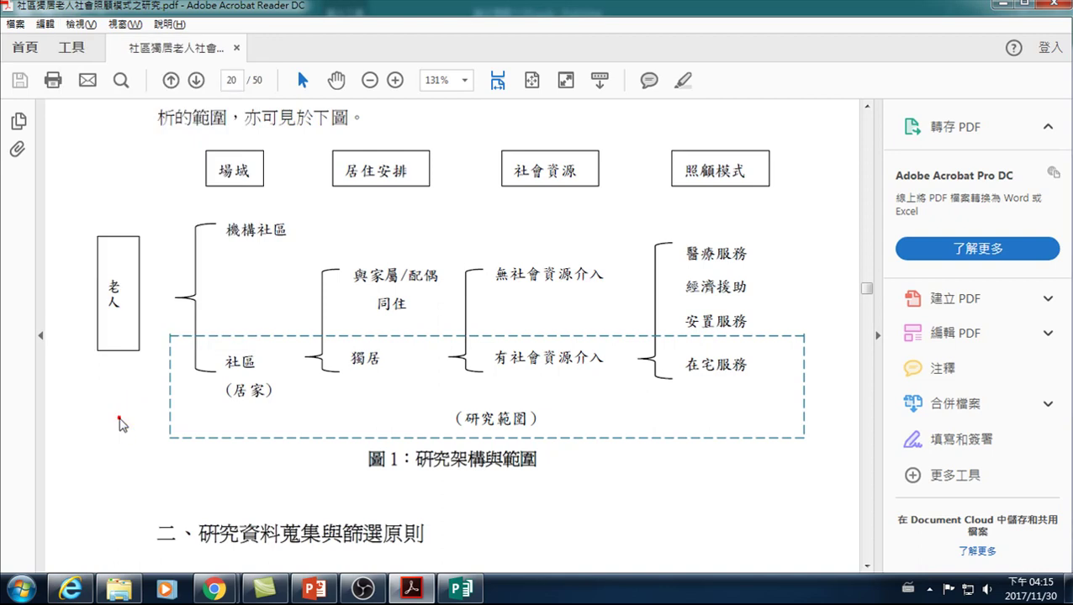
left_click(425, 593)
left_click(403, 440)
left_click(559, 445)
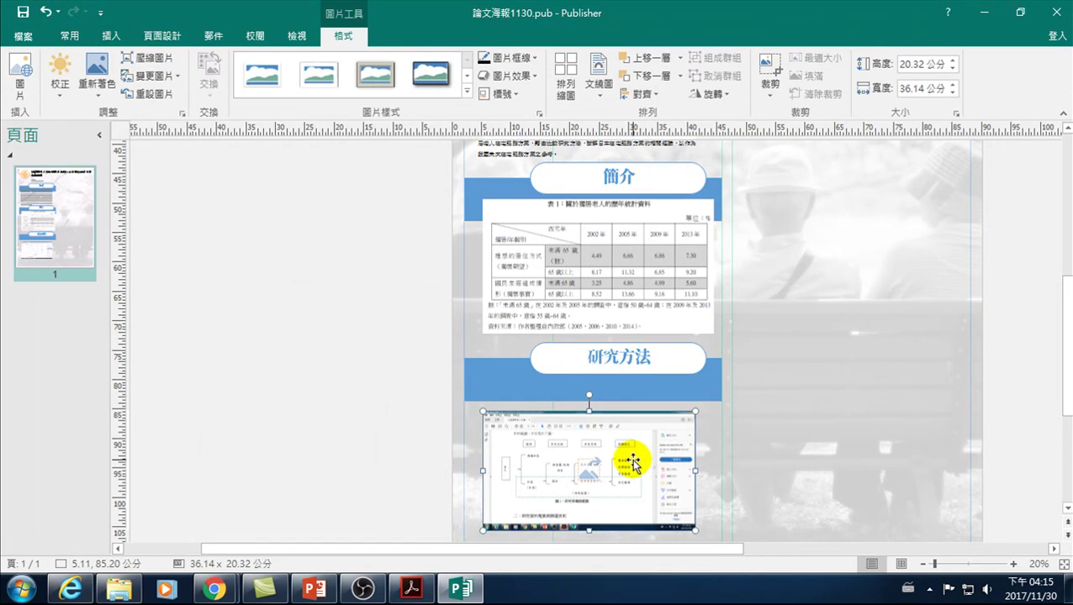
Crop the pasted screenshot down to just the research framework diagram.
left_click(768, 88)
left_click_drag(485, 416, 497, 438)
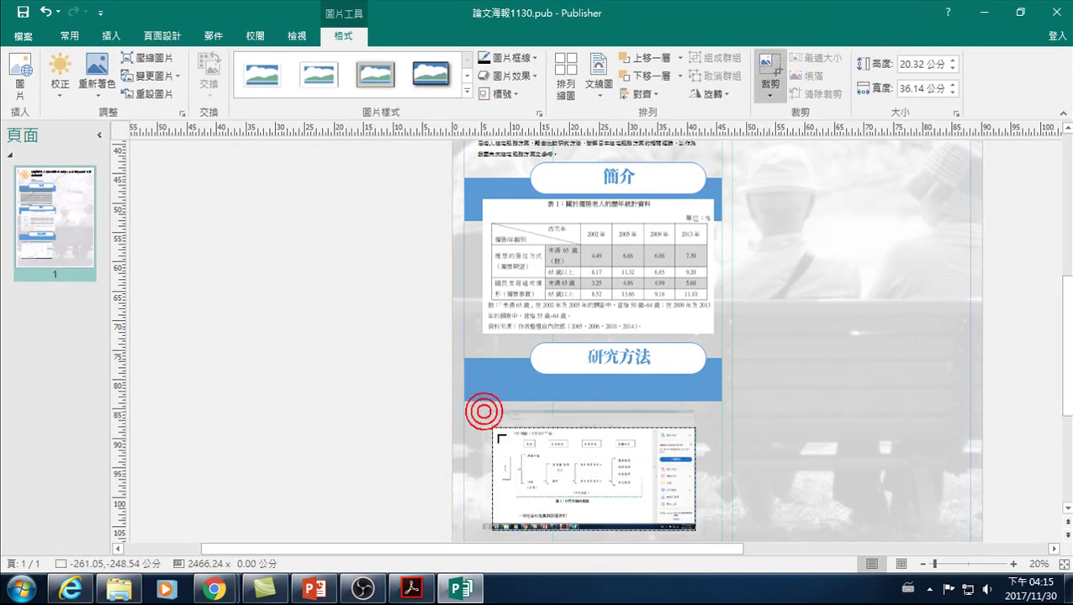
left_click(383, 421)
Position the cropped diagram directly beneath the 研究方法 heading.
mouse_move(582, 477)
left_mouse_down()
mouse_move(554, 433)
mouse_move(571, 420)
left_mouse_up()
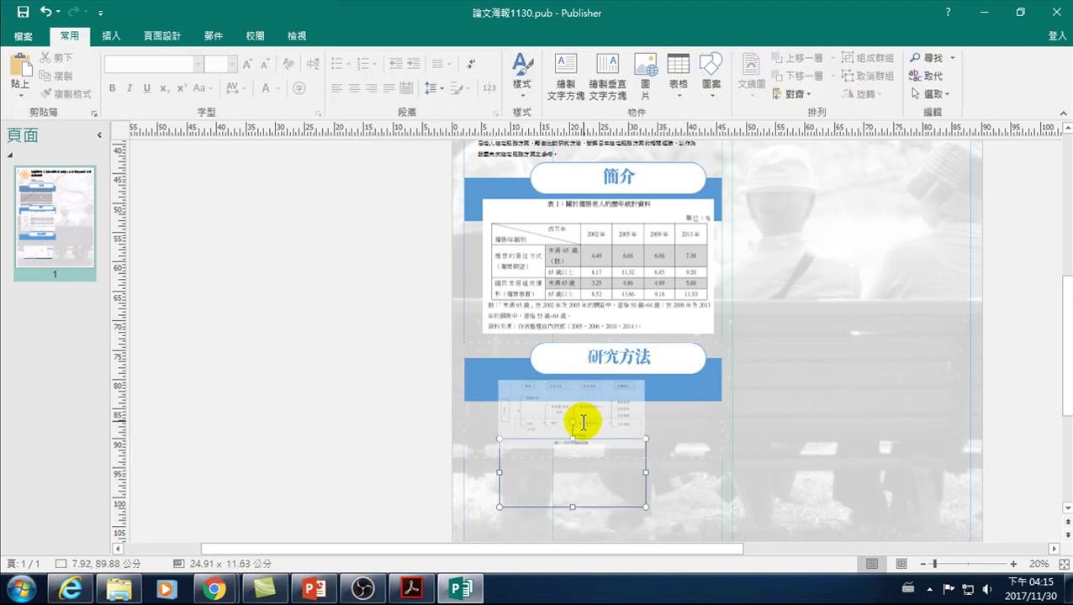
left_click_drag(583, 423, 570, 418)
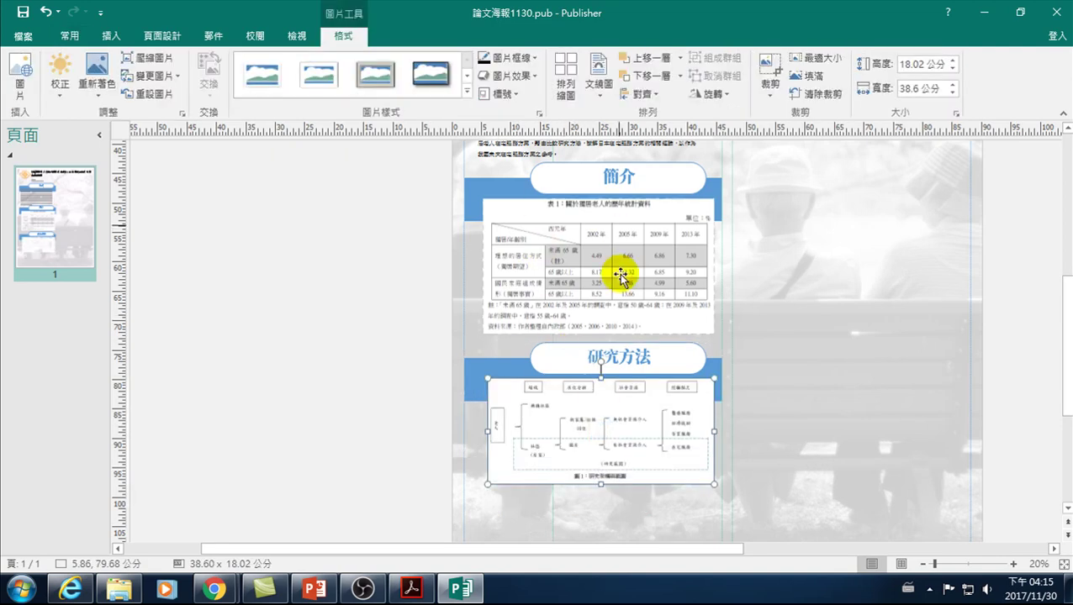
scroll(599, 450, "down", 2)
mouse_move(600, 369)
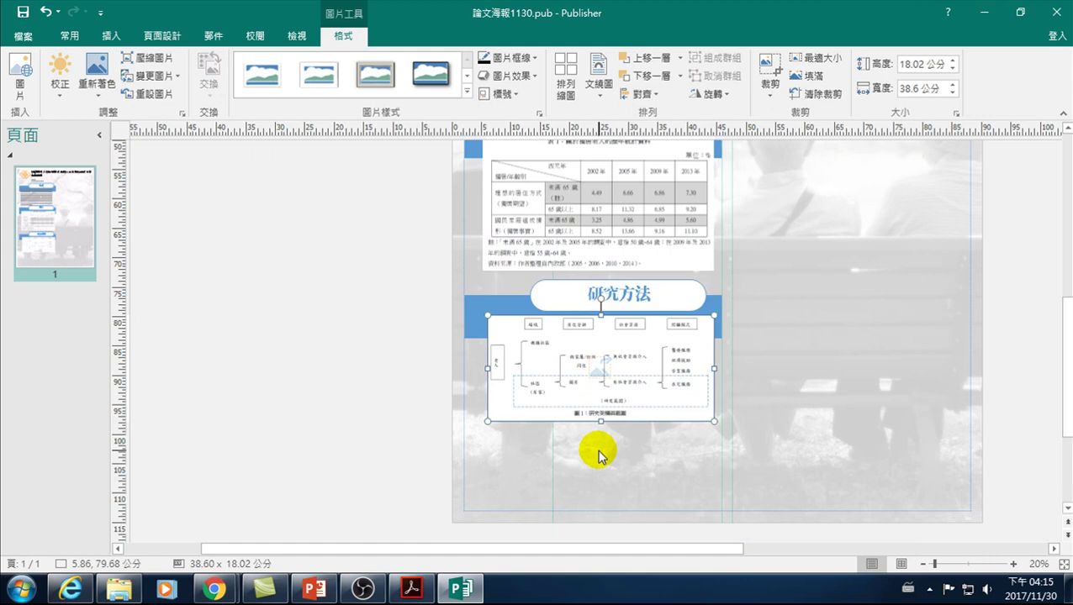
scroll(599, 447, "down", 1)
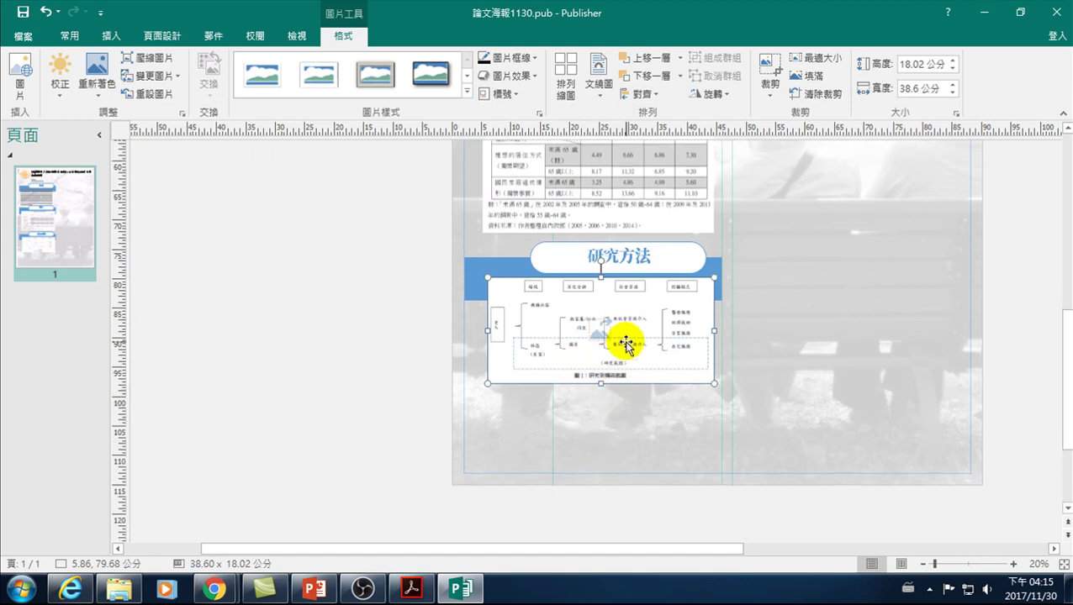
scroll(547, 359, "up", 2)
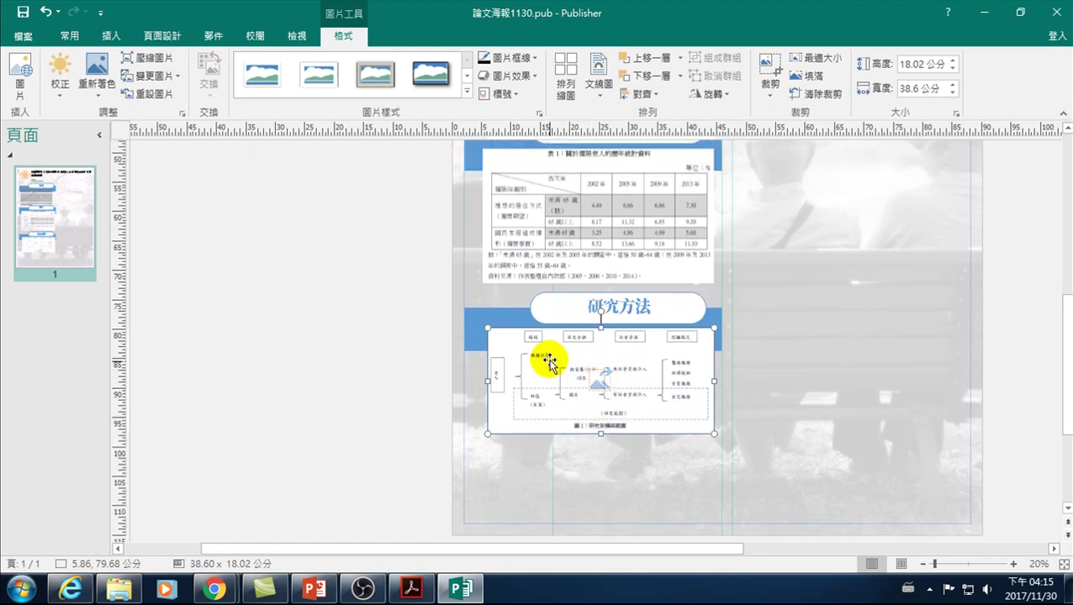
scroll(580, 244, "up", 1)
scroll(578, 243, "up", 1)
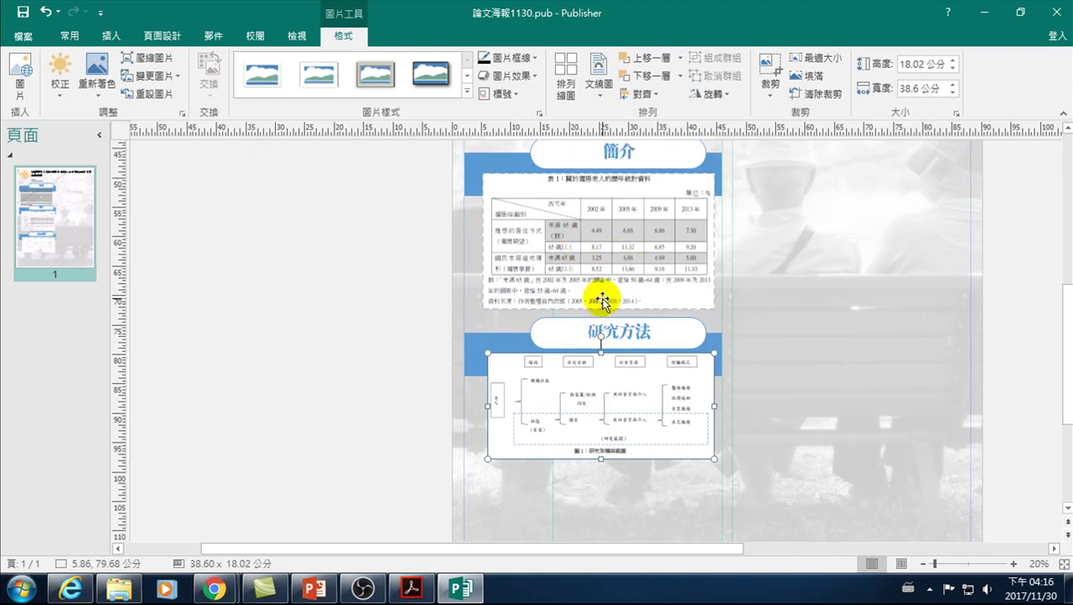
scroll(530, 505, "down", 2)
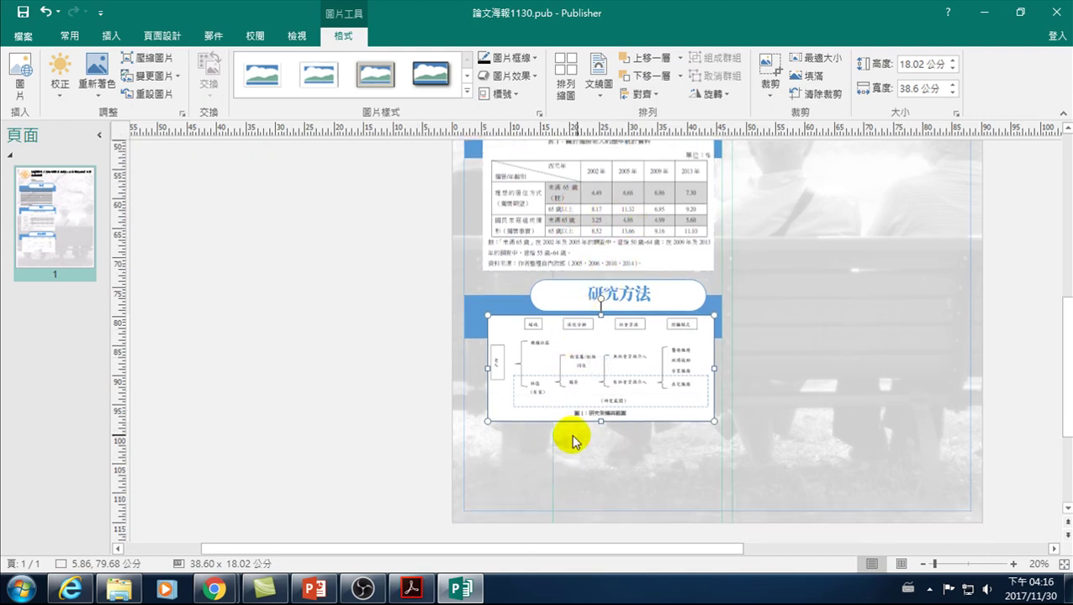
scroll(491, 307, "up", 1)
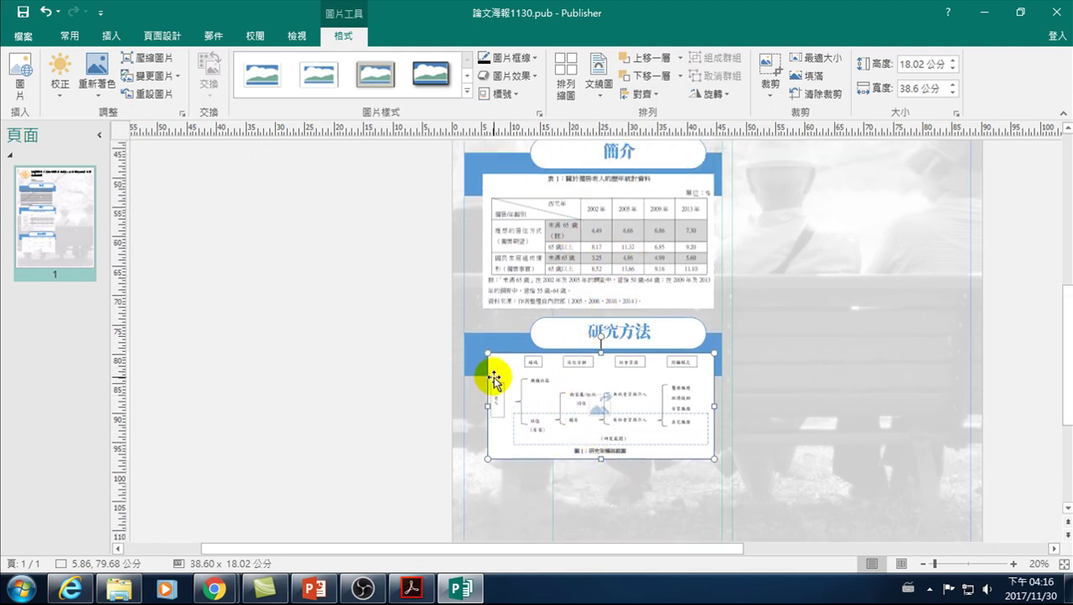
scroll(494, 324, "up", 1)
scroll(501, 331, "up", 1)
scroll(505, 330, "up", 2)
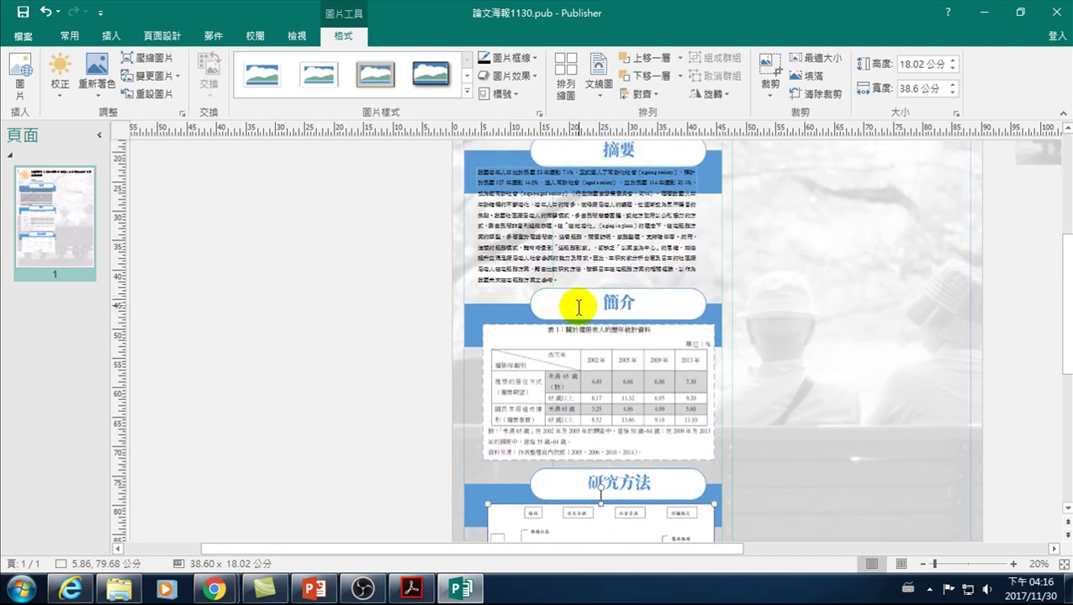
Zoom out and nudge the 研究方法 diagram section lower on the poster.
left_click(922, 565)
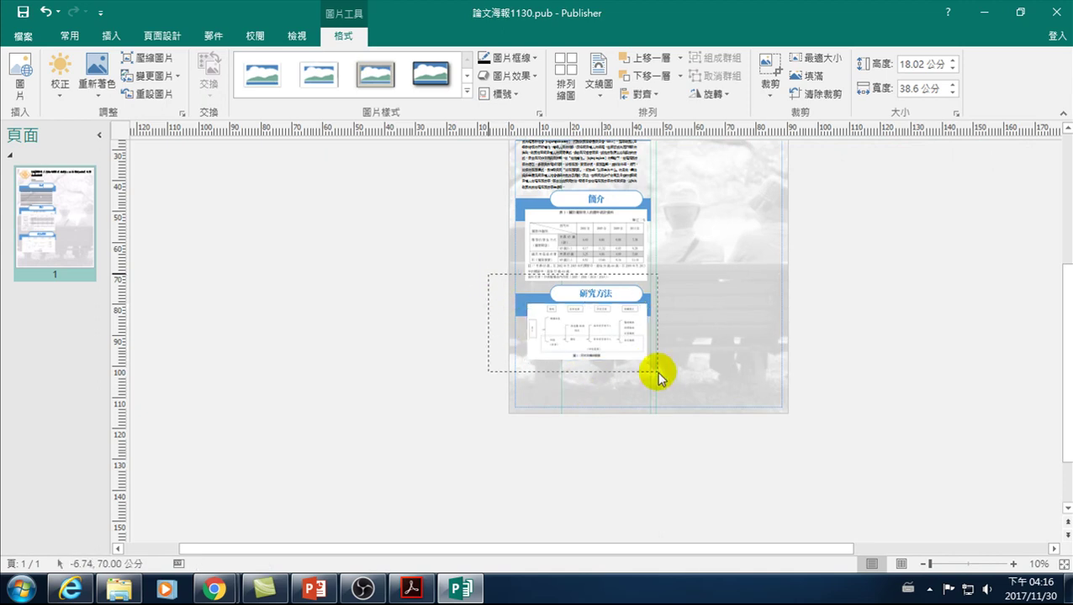
left_click_drag(658, 377, 656, 375)
key("Down")
key("Down")
key("Down")
key("Down")
key("Down")
key("Down")
key("Down")
key("Down")
key("Down")
key("Down")
key("Down")
key("Down")
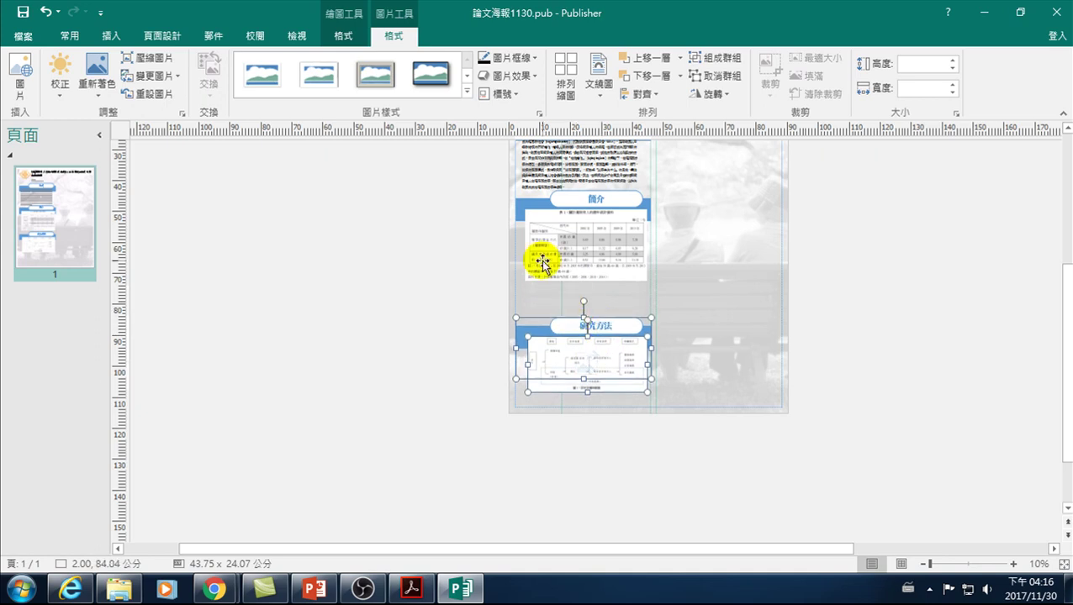
scroll(455, 271, "up", 2)
scroll(457, 286, "up", 2)
left_click_drag(493, 276, 655, 394)
key("Down")
key("Down")
key("Down")
key("Down")
key("Down")
key("Down")
key("Down")
key("Down")
key("Down")
key("Down")
key("Down")
key("Down")
key("Down")
key("Down")
key("Down")
key("Down")
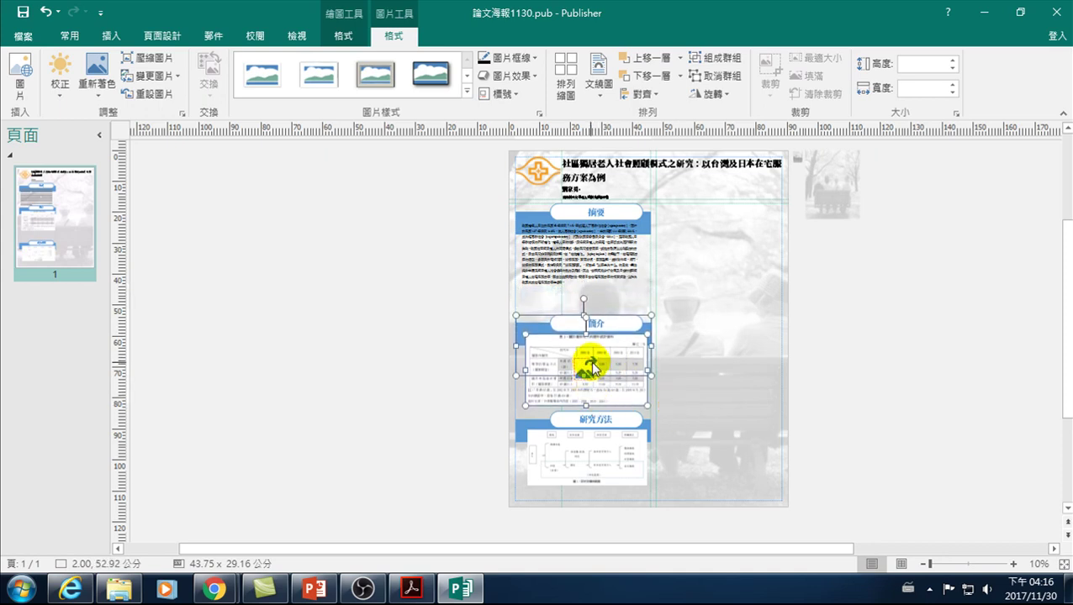
Enlarge the 摘要 abstract text and extend its text box downward.
left_click(565, 285)
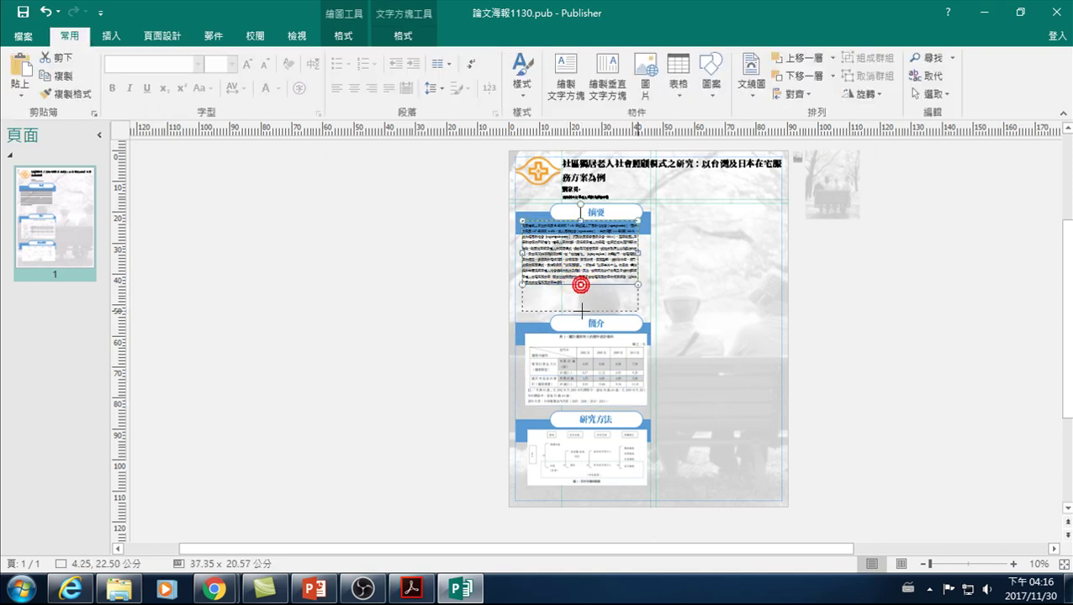
left_click_drag(582, 311, 582, 311)
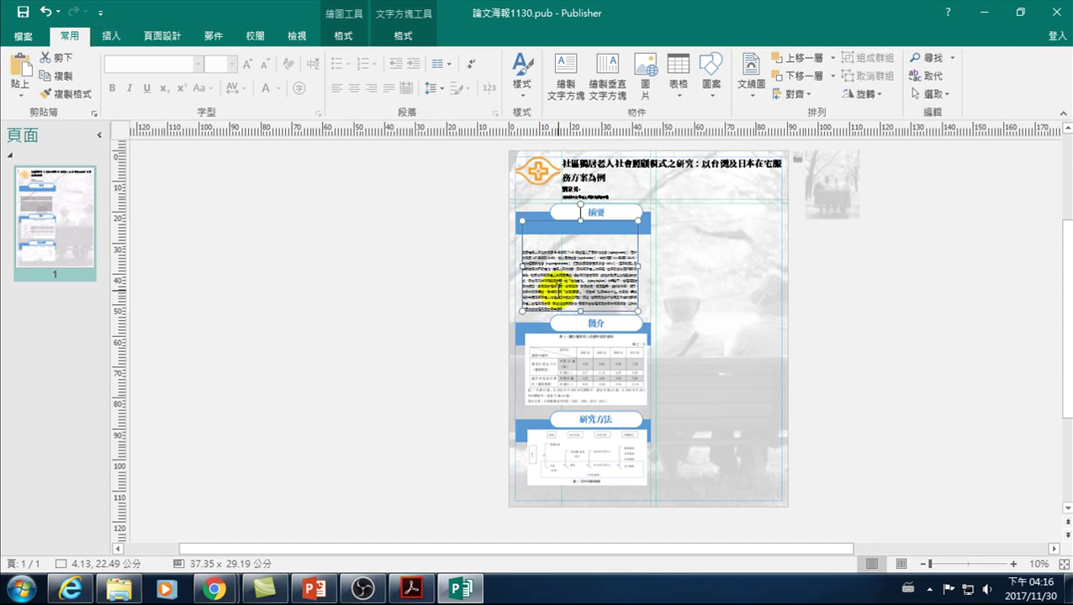
double_click(580, 274)
triple_click(556, 270)
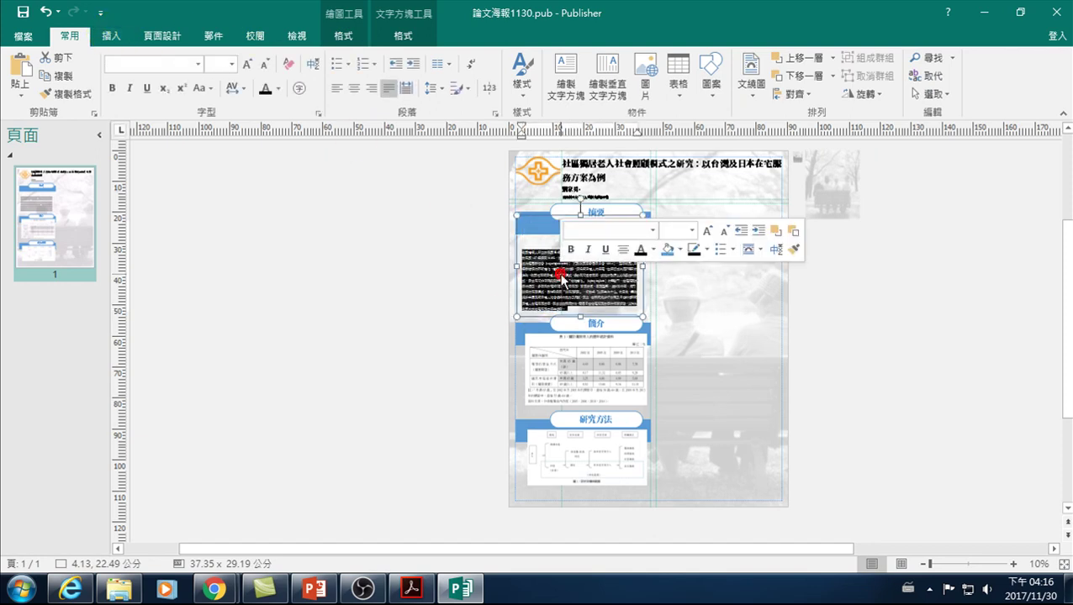
left_click(247, 65)
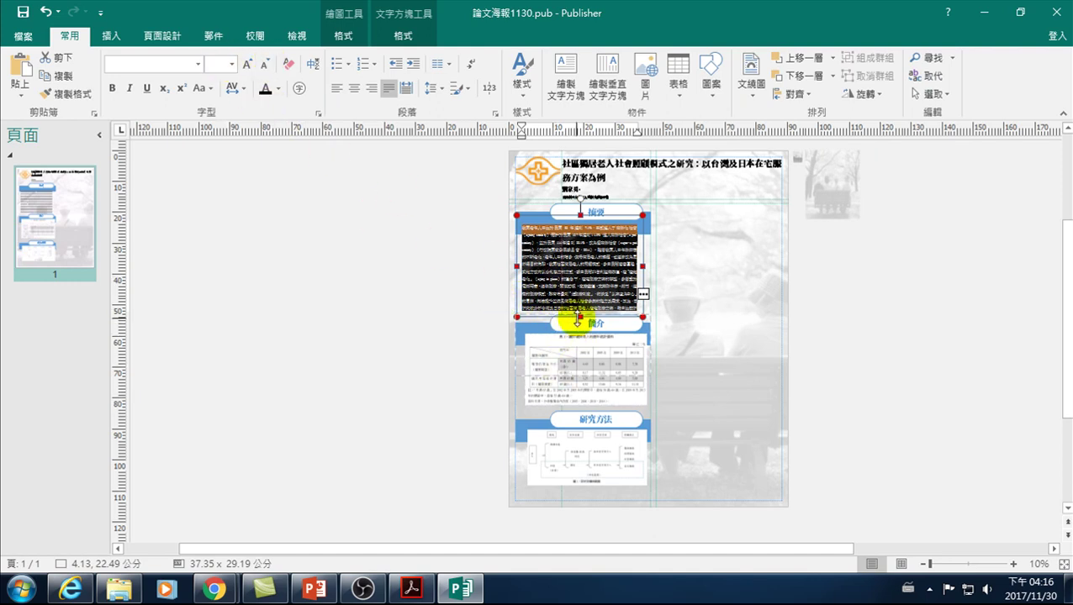
left_click_drag(580, 317, 583, 327)
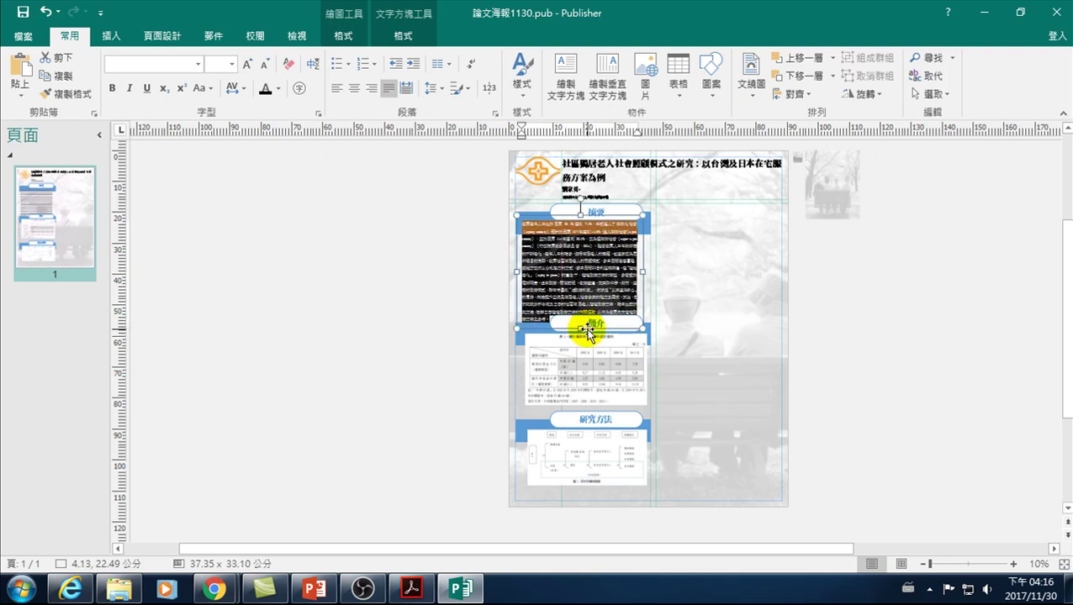
left_click(430, 295)
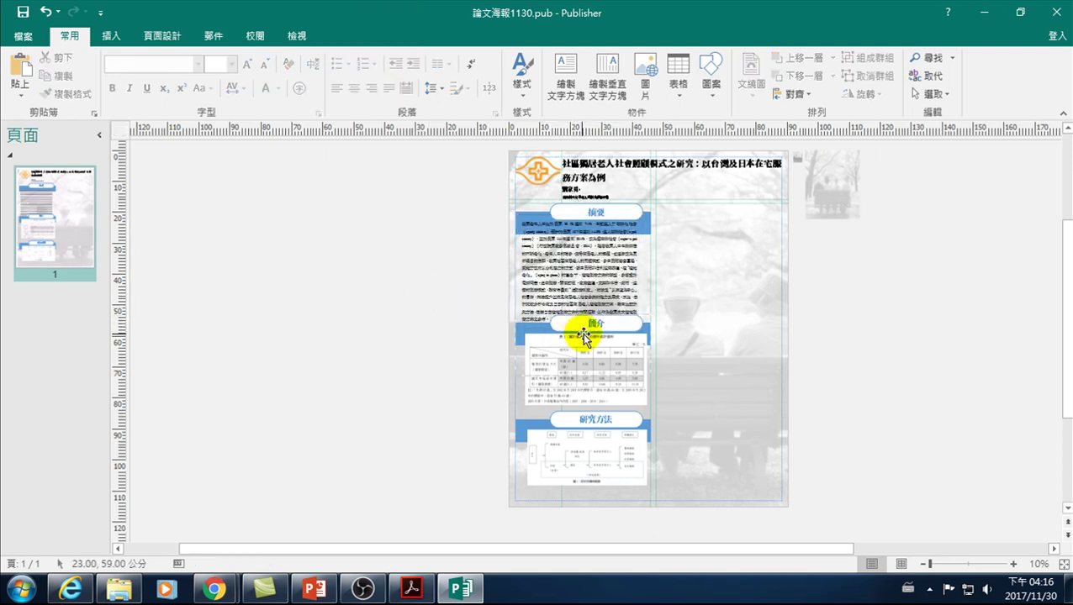
Nudge the 簡介 header and table slightly lower.
left_click_drag(486, 303, 554, 359)
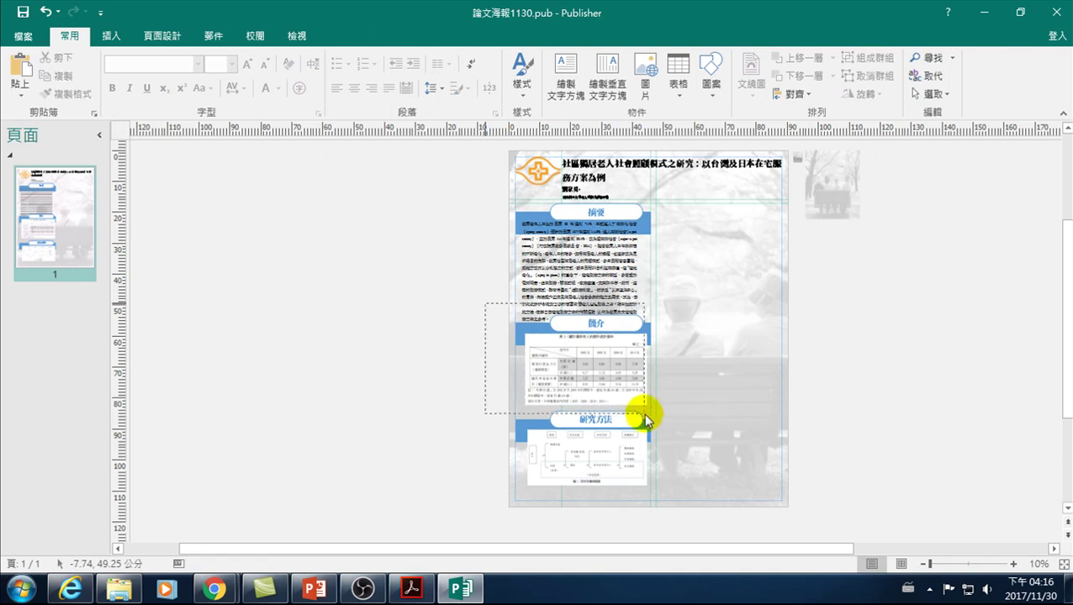
left_click_drag(645, 414, 663, 419)
key("Down")
key("Down")
key("Down")
key("Down")
left_click(384, 332)
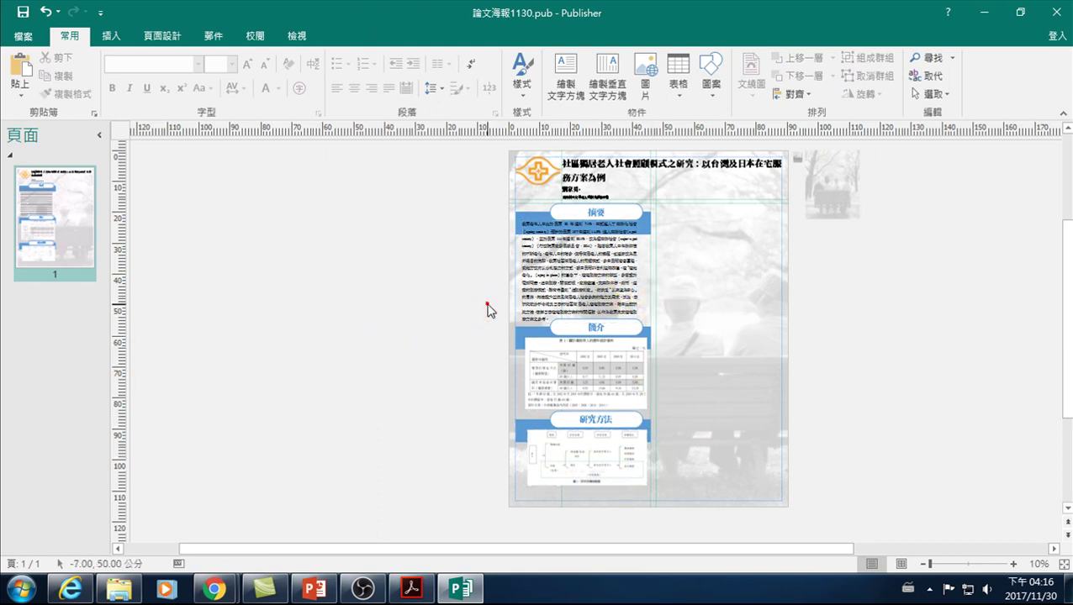
Move the 簡介 and 研究方法 sections together further down below the abstract.
left_click_drag(629, 492, 666, 507)
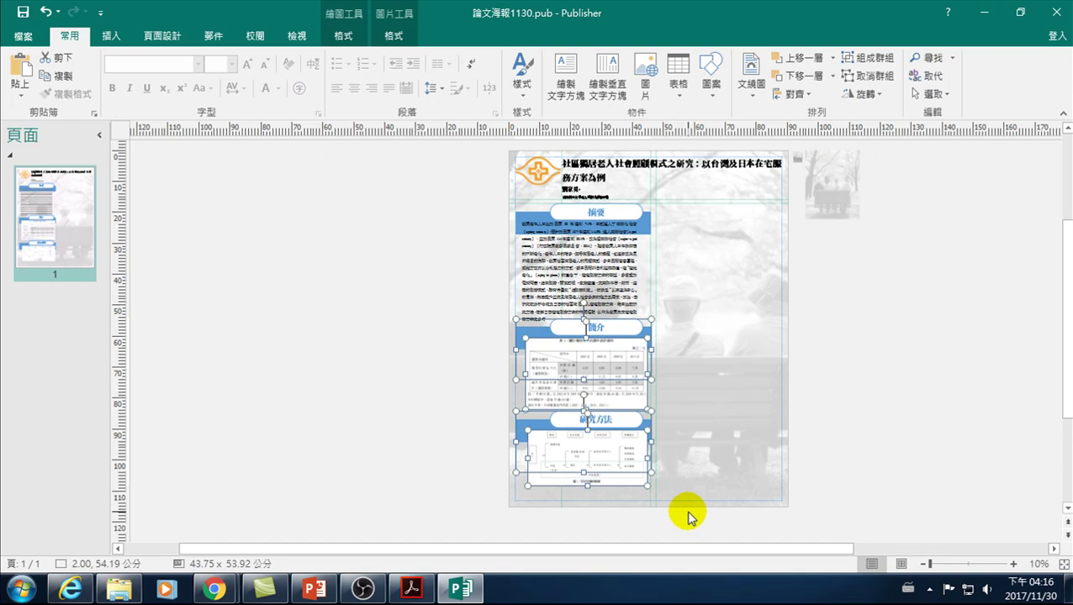
key("Down")
key("Down")
key("Down")
key("Down")
key("Down")
key("Down")
key("Down")
key("Down")
key("Down")
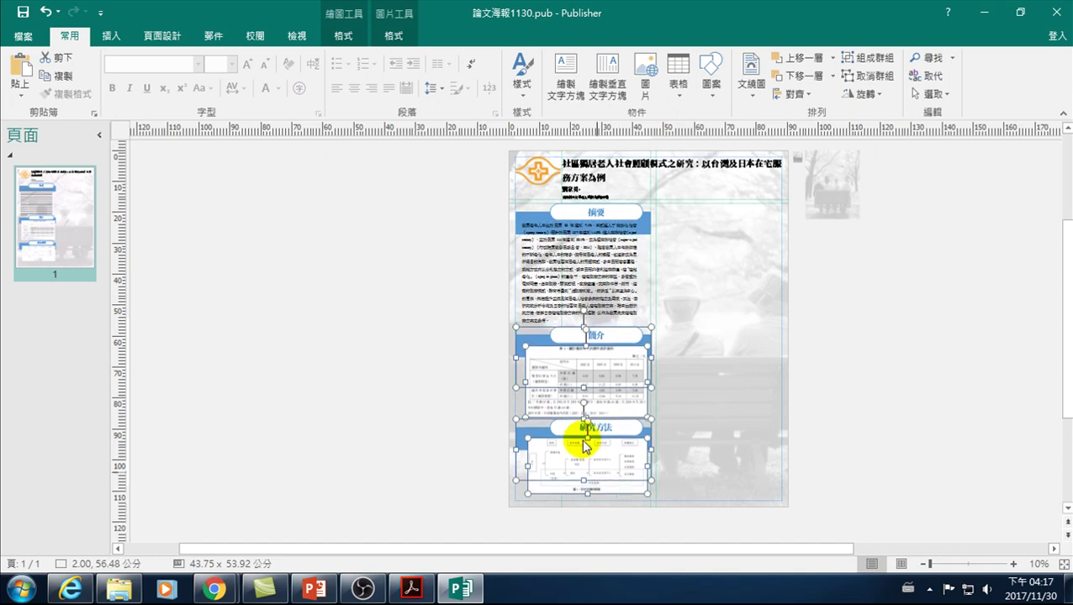
left_click(569, 281)
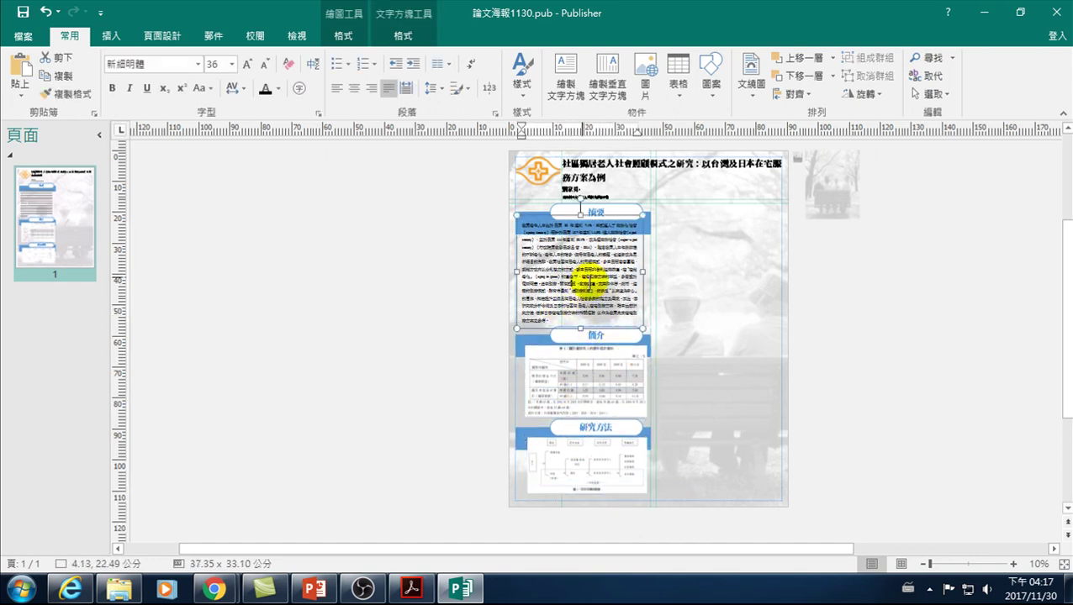
left_click(842, 361)
left_click(843, 361)
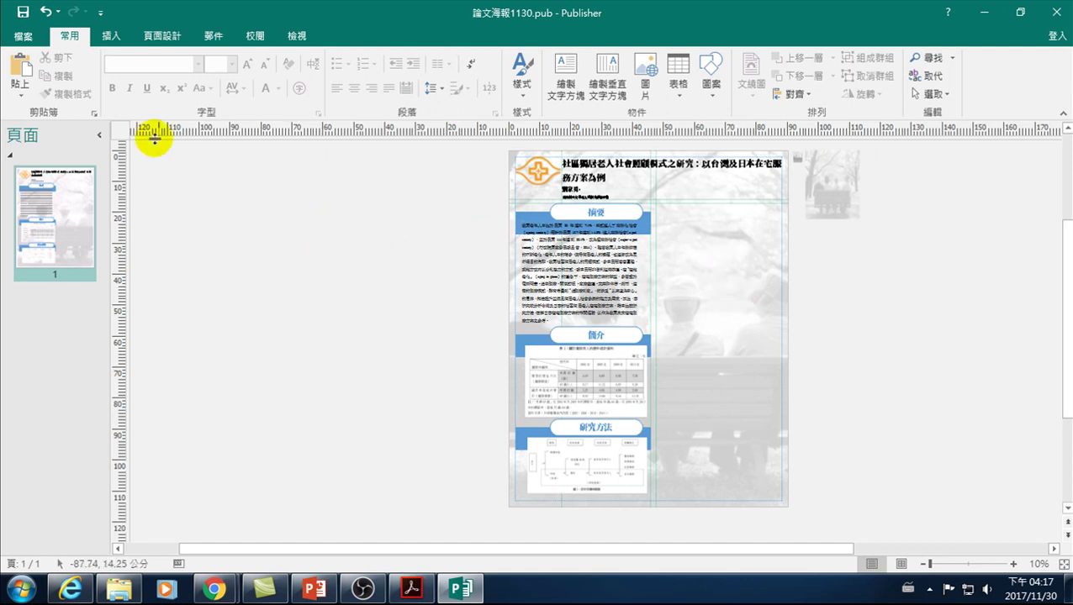
Check the File information page, then bring up the Insert ribbon commands.
left_click(30, 40)
left_click(34, 35)
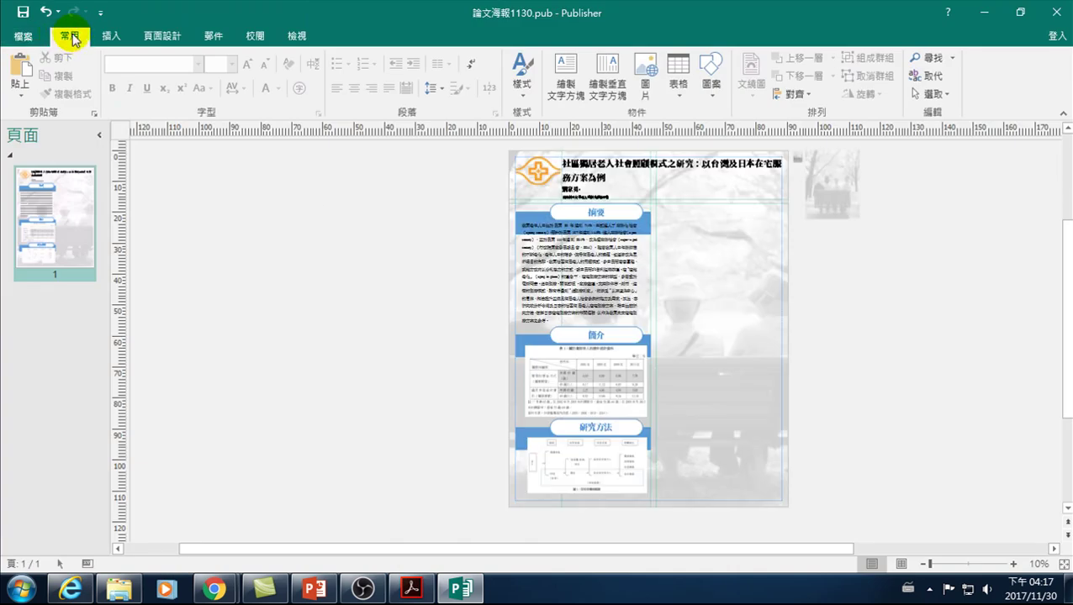
left_click(73, 37)
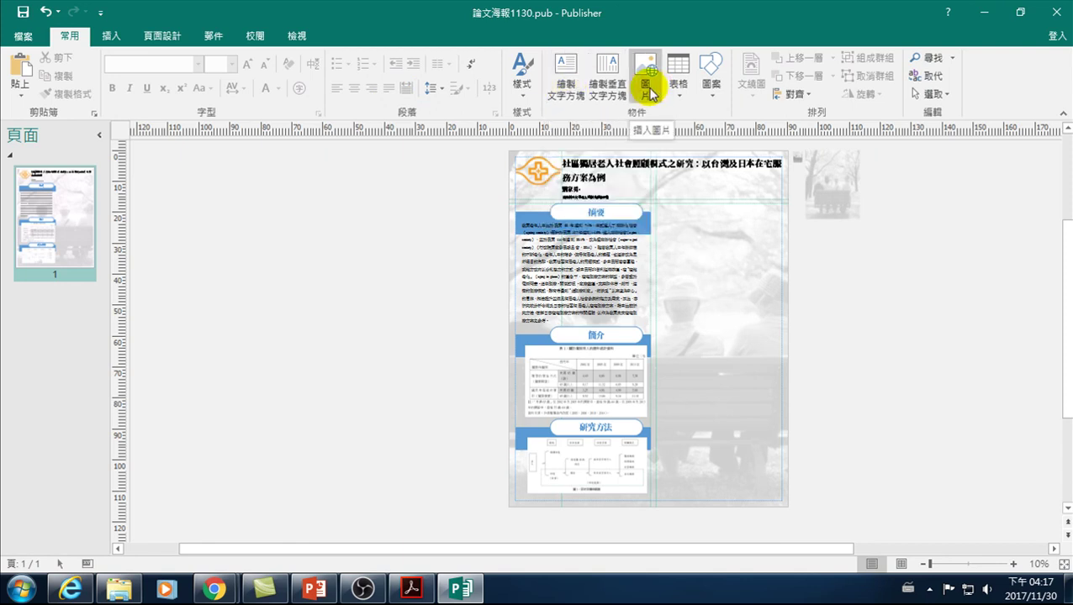
left_click(107, 35)
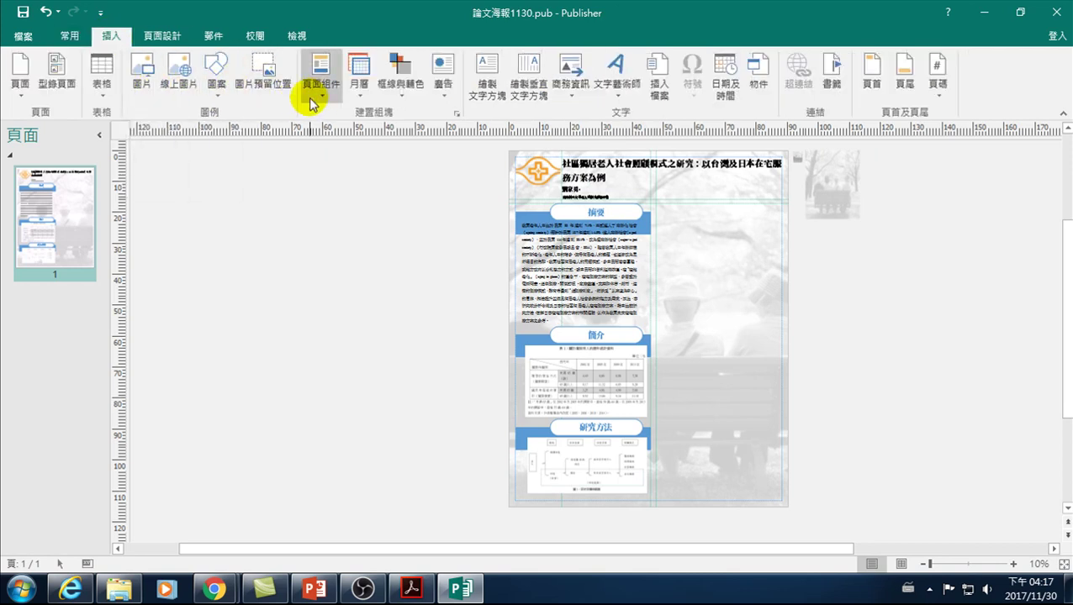
left_click(399, 87)
scroll(433, 319, "down", 3)
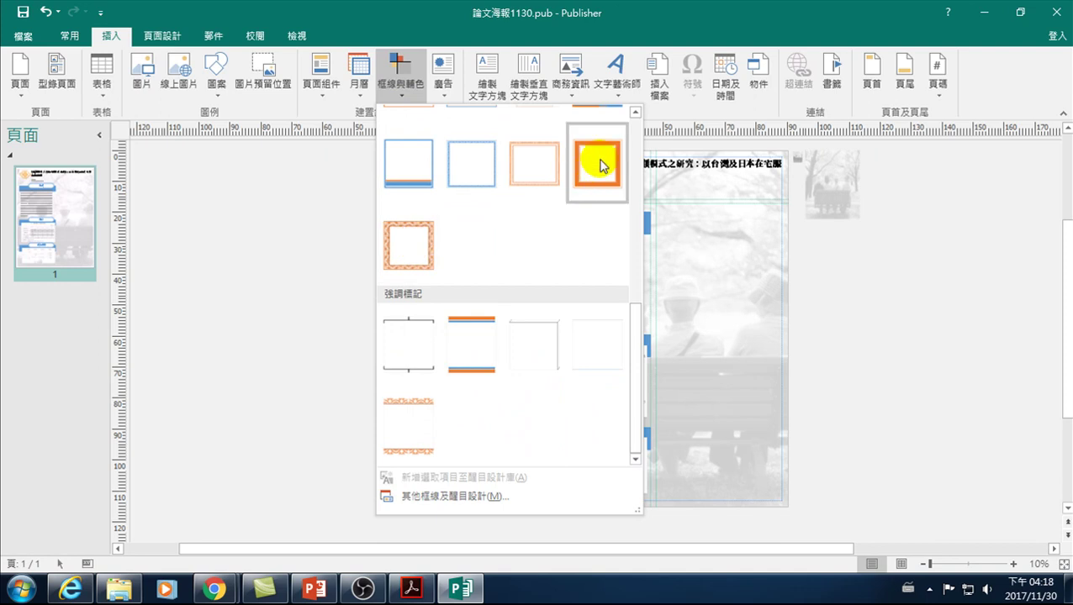
scroll(471, 206, "up", 5)
left_click(292, 241)
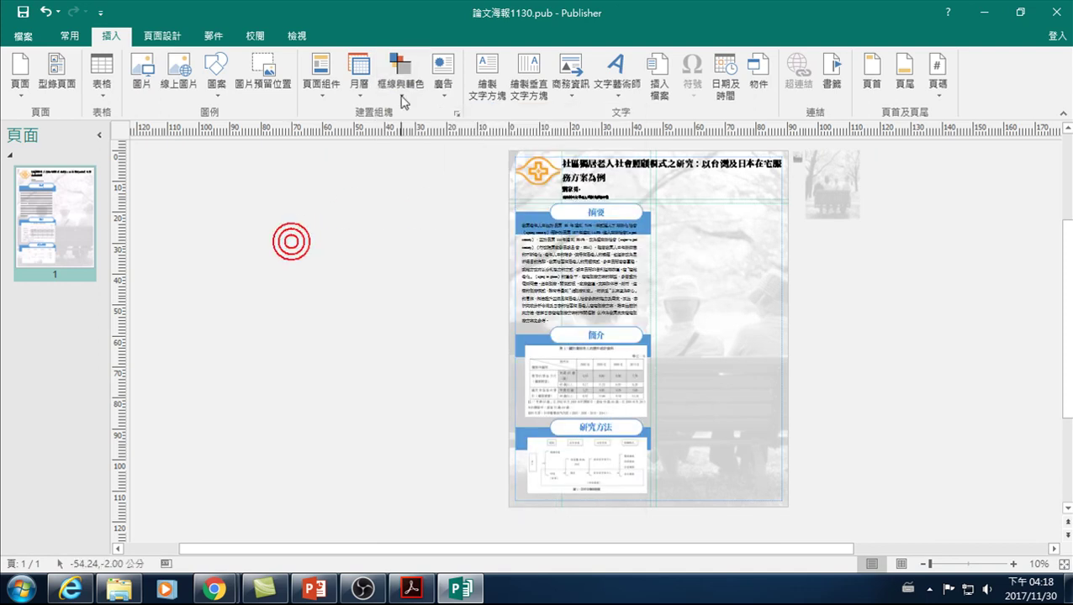
left_click(443, 90)
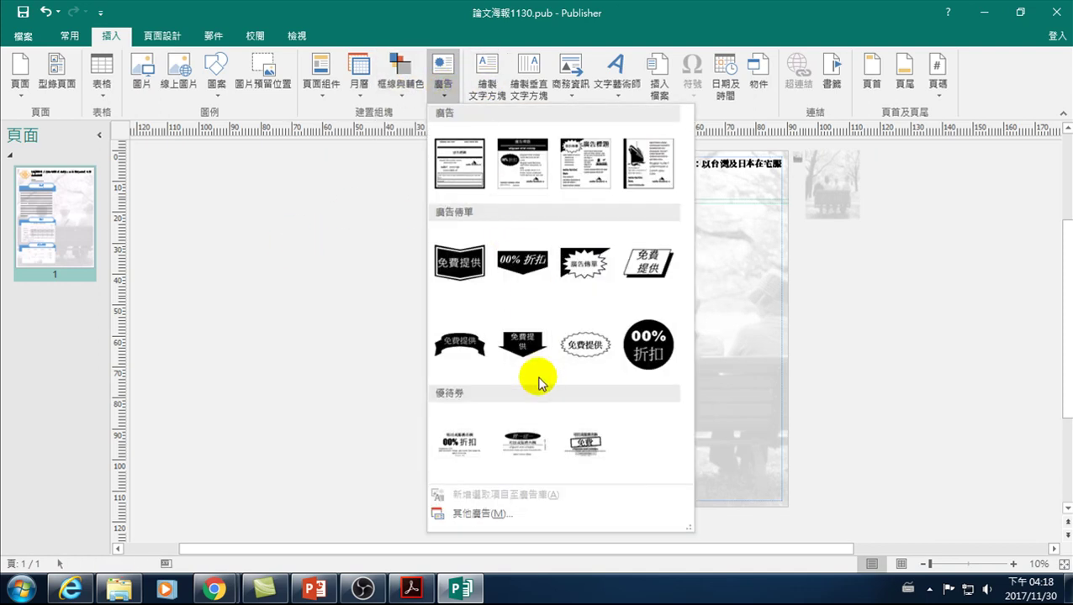
left_click(486, 521)
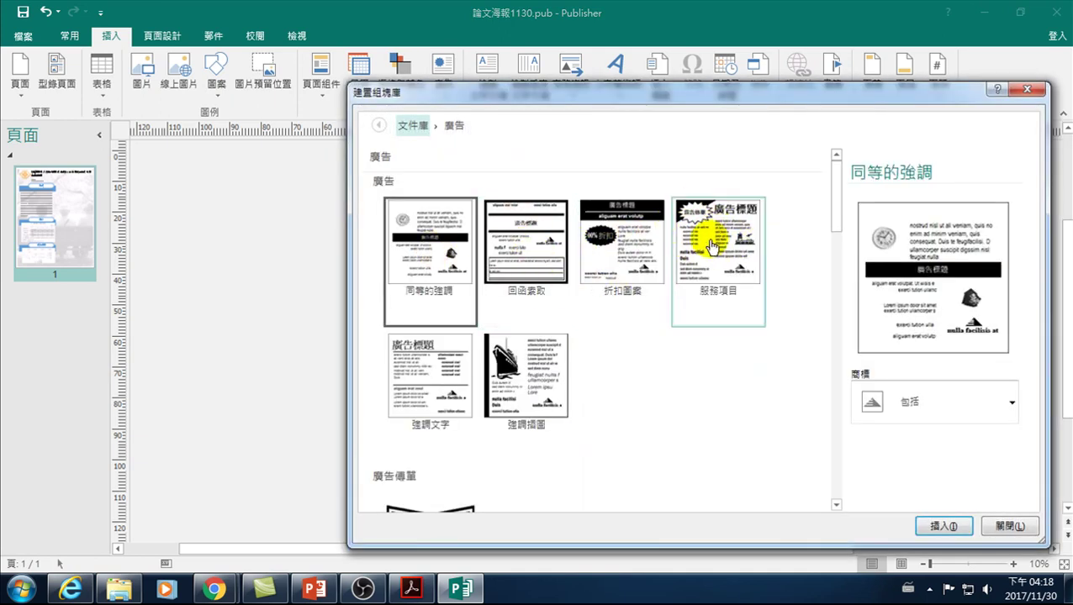
scroll(588, 252, "down", 3)
scroll(505, 311, "down", 2)
scroll(488, 330, "up", 2)
scroll(486, 328, "up", 1)
scroll(485, 328, "down", 3)
scroll(509, 332, "down", 1)
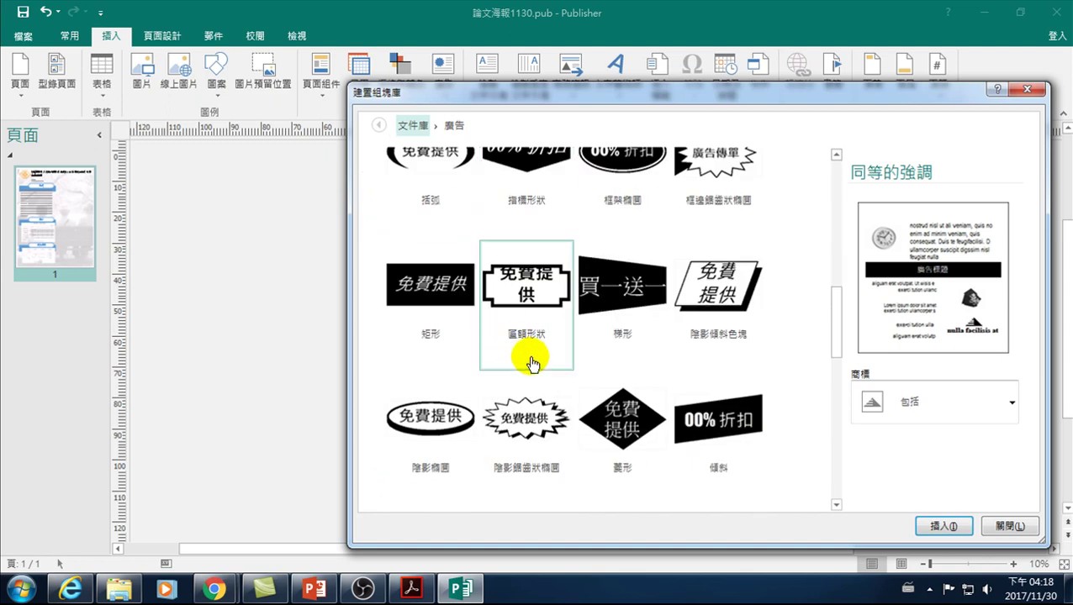
scroll(431, 294, "up", 1)
scroll(462, 311, "up", 2)
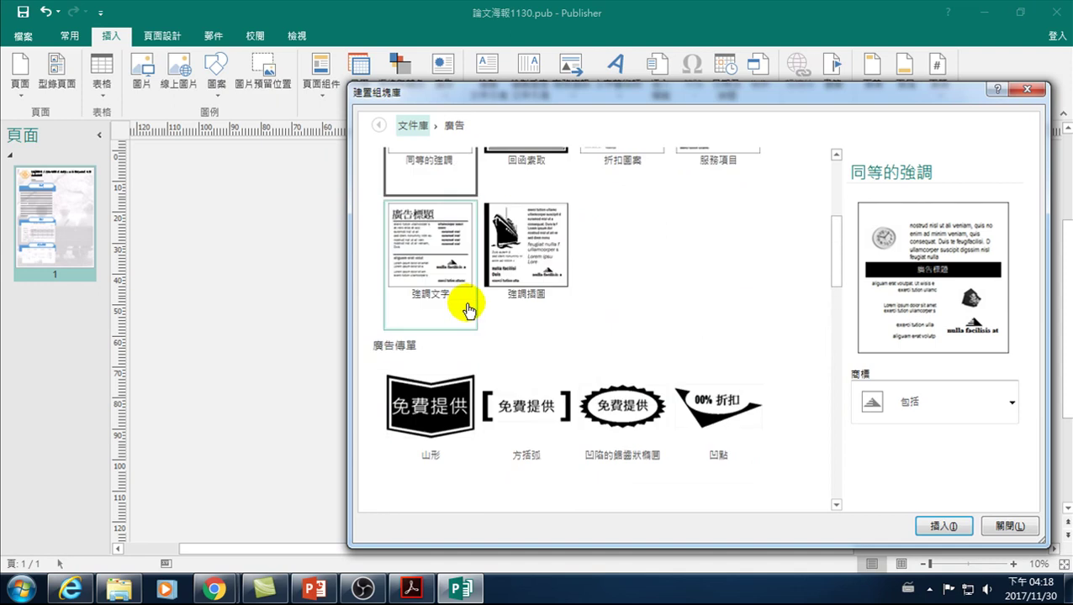
scroll(512, 311, "down", 1)
scroll(425, 290, "down", 2)
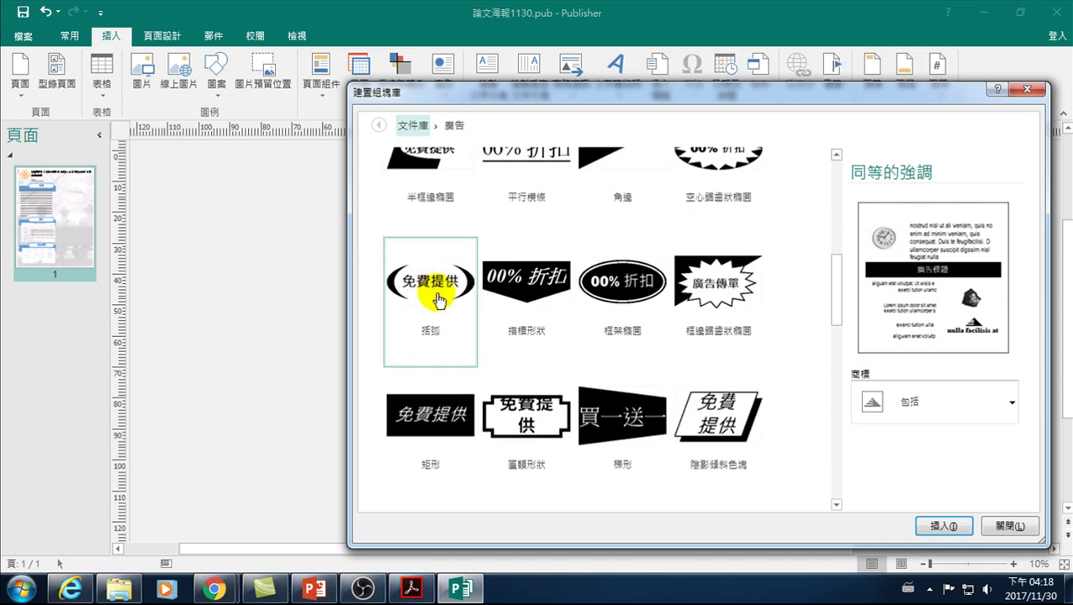
scroll(530, 362, "down", 3)
scroll(480, 337, "down", 2)
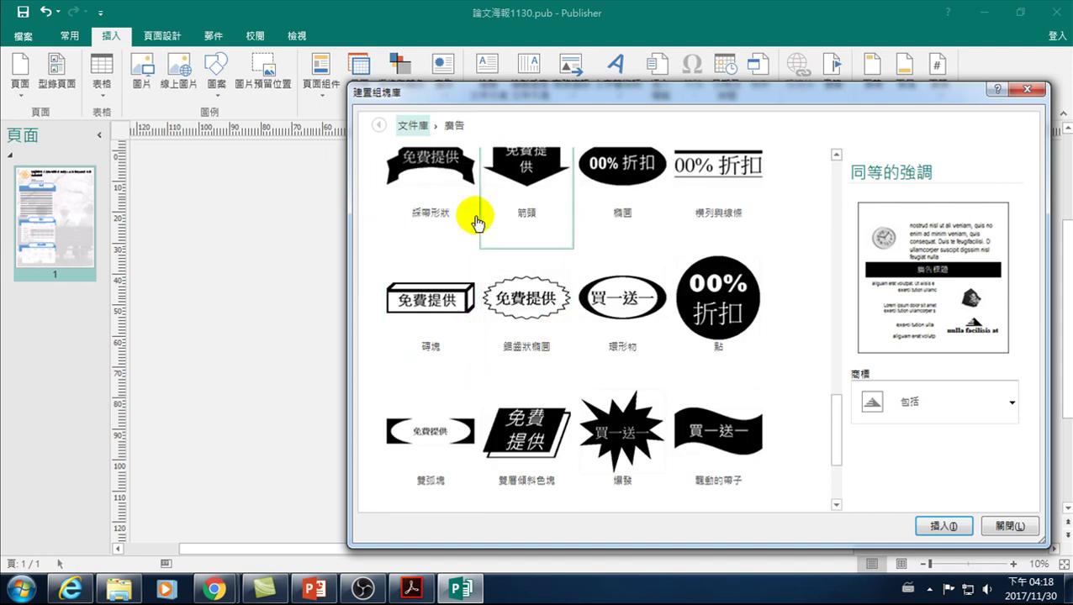
left_click(193, 262)
left_click(1027, 90)
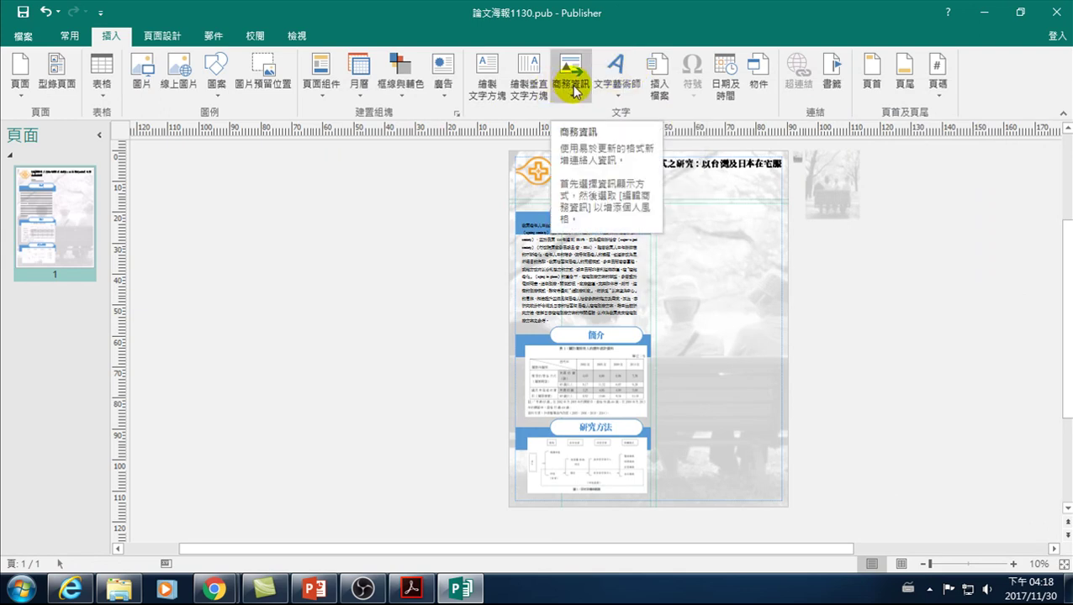
left_click(574, 91)
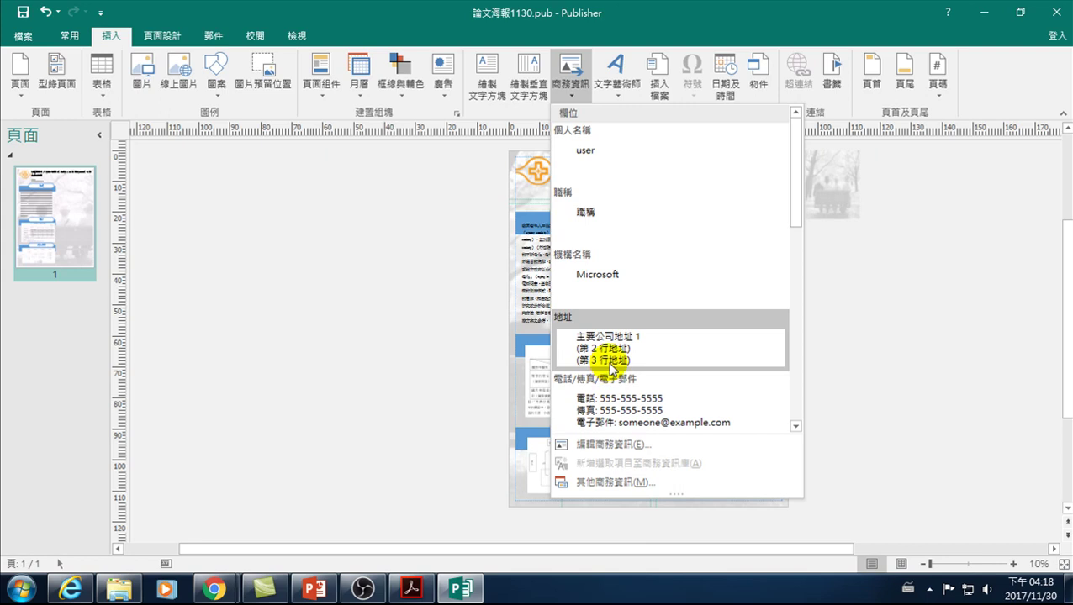
key("Escape")
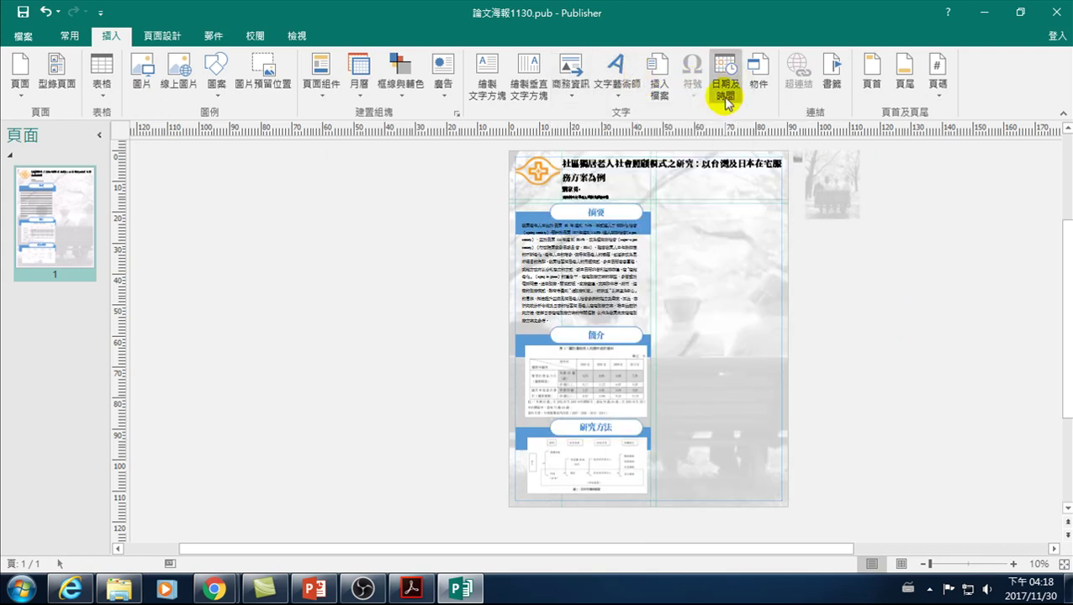